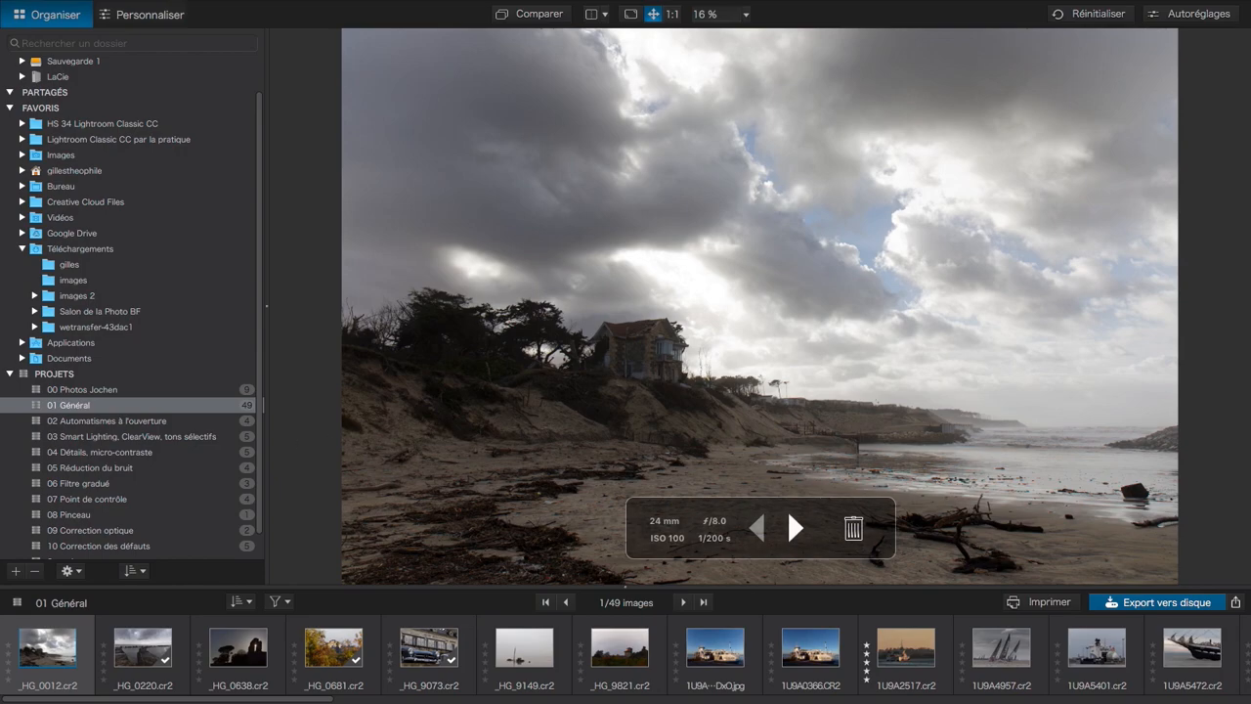
- Open the window portrait from the project numbered 00 for customizing and show its DxO Smart Lighting settings
{"action": "left_click", "coordinate": [83, 391]}
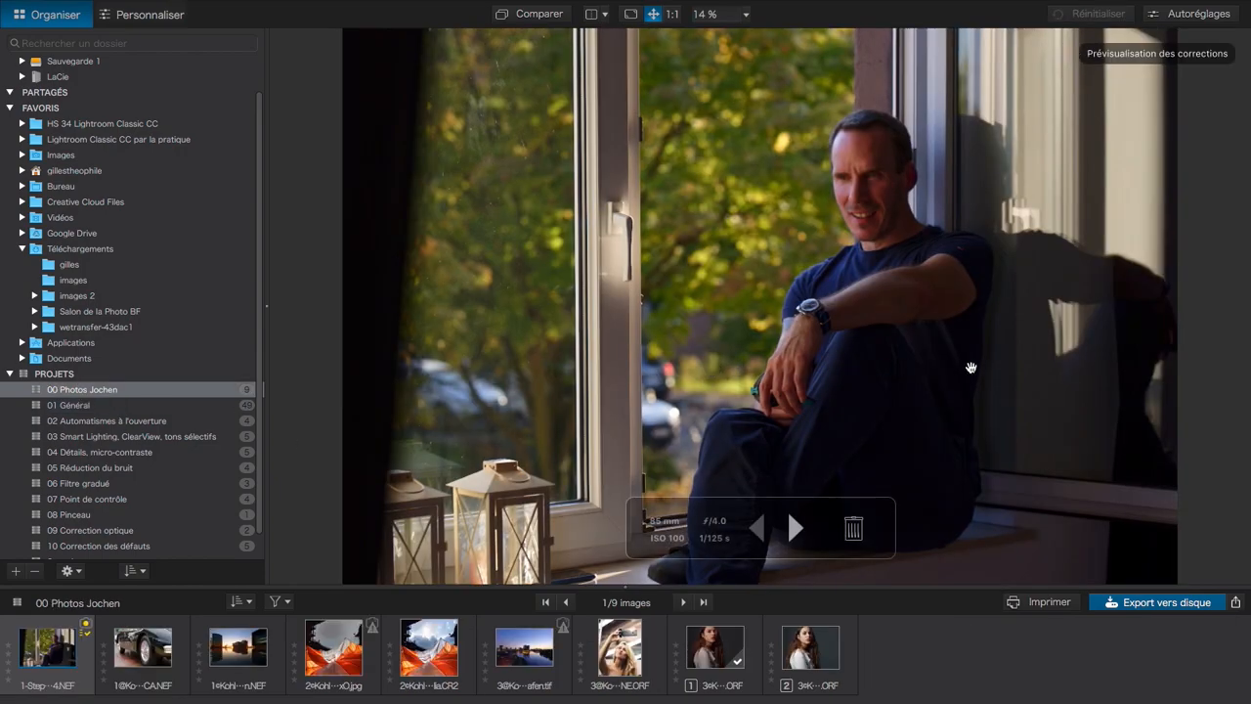
{"action": "left_click", "coordinate": [132, 14]}
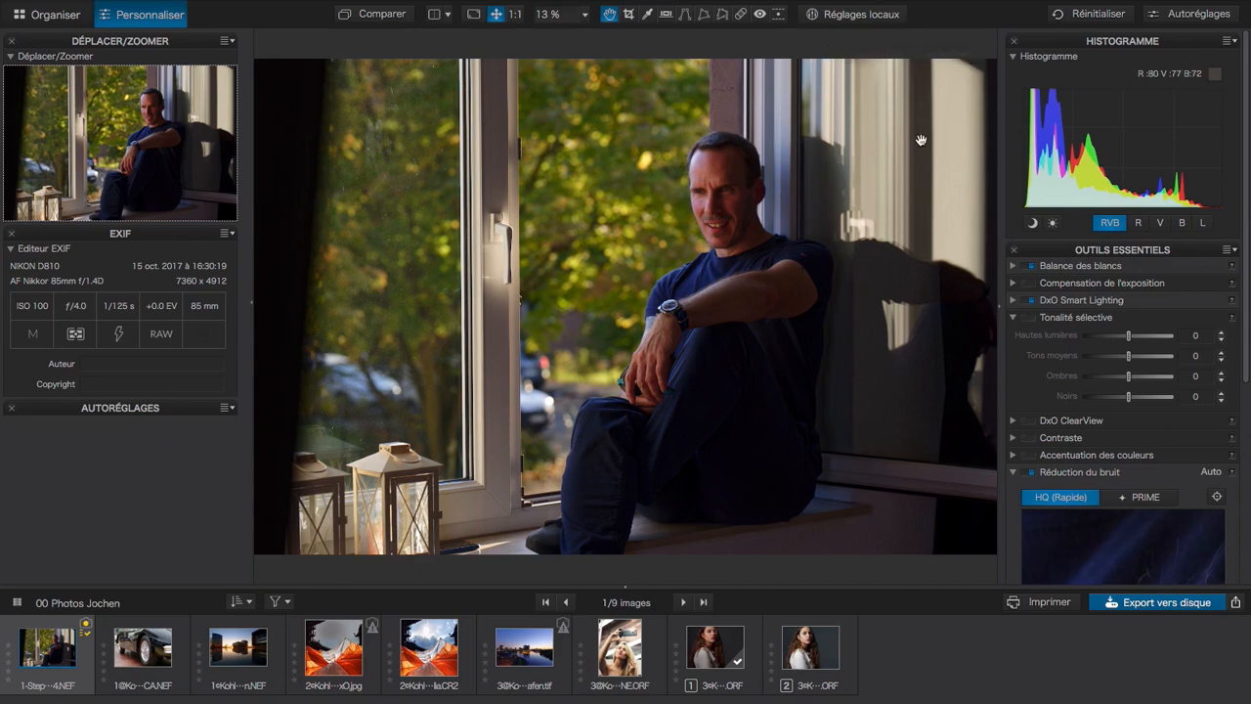
{"action": "left_click", "coordinate": [1015, 304]}
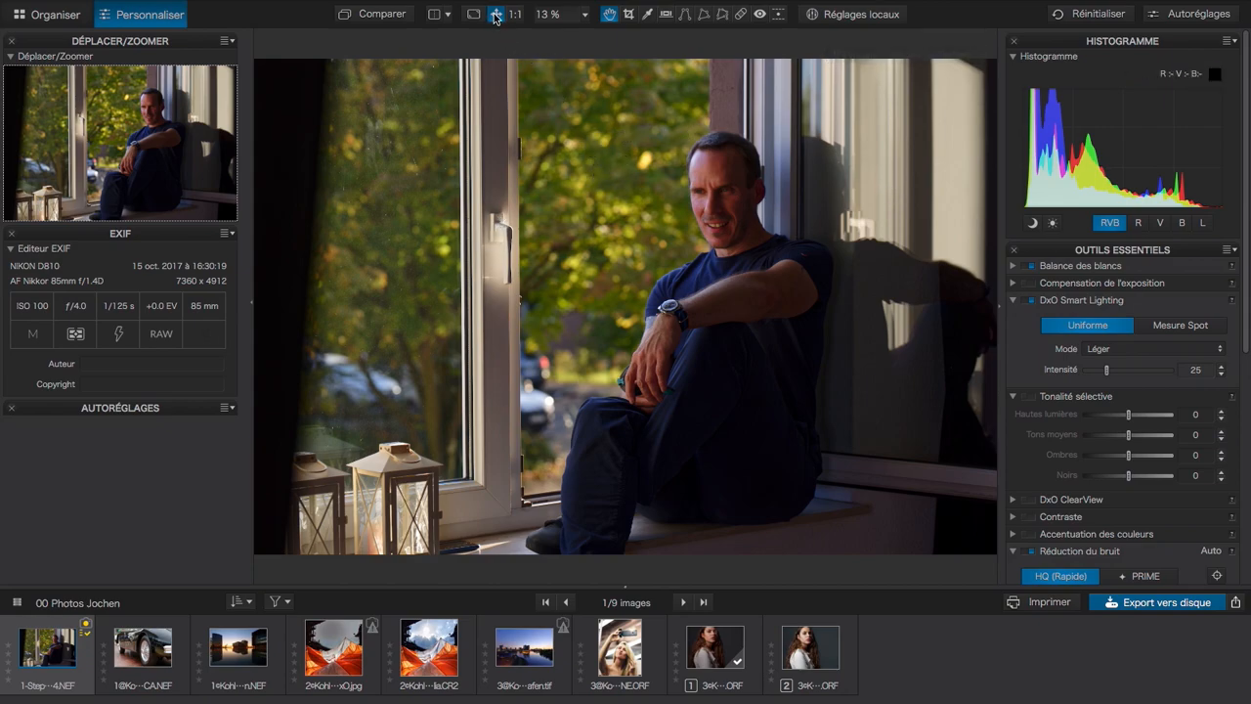
- Try uniform DxO Smart Lighting in Fort mode on the portrait and return it to Léger
{"action": "left_click", "coordinate": [585, 14]}
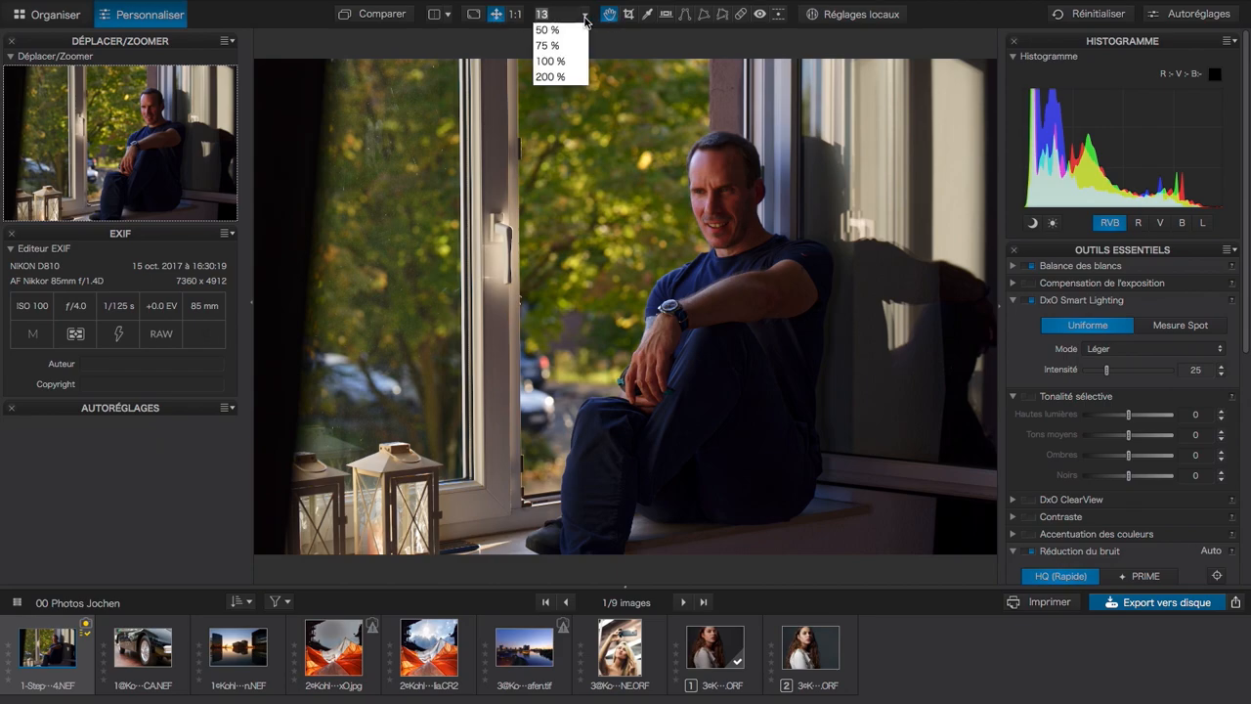
{"action": "left_click", "coordinate": [585, 16]}
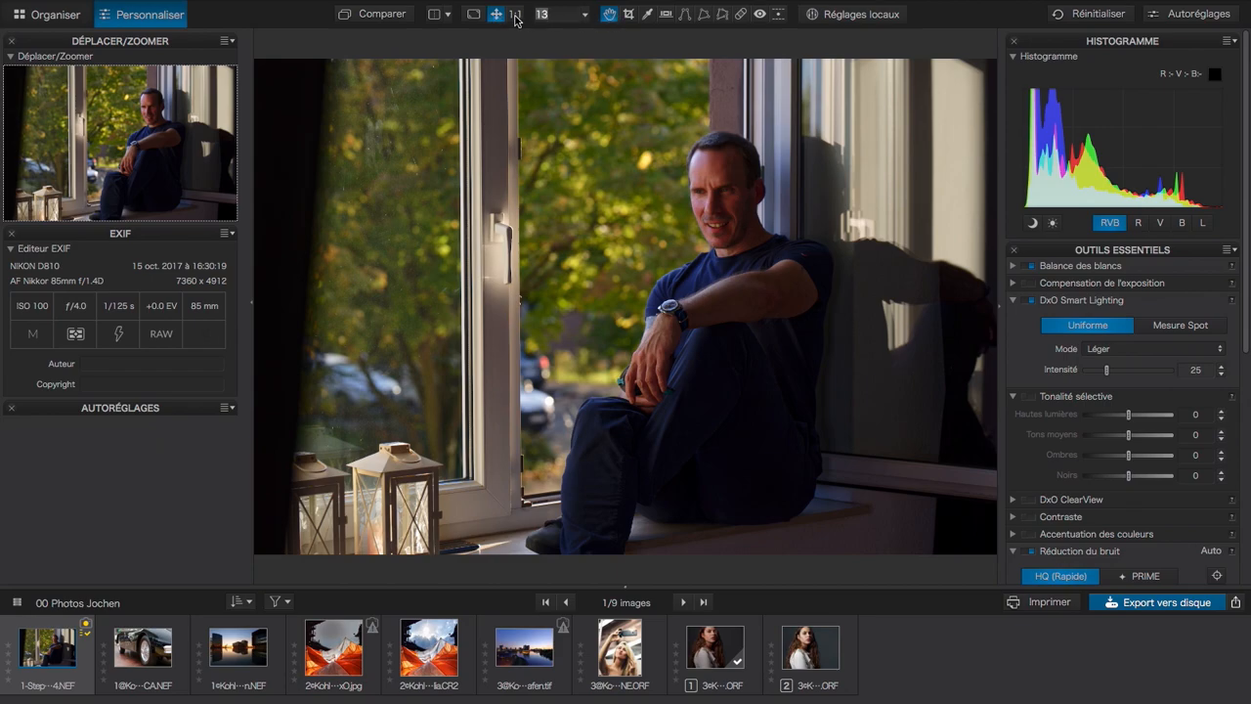
{"action": "left_click", "coordinate": [1215, 350]}
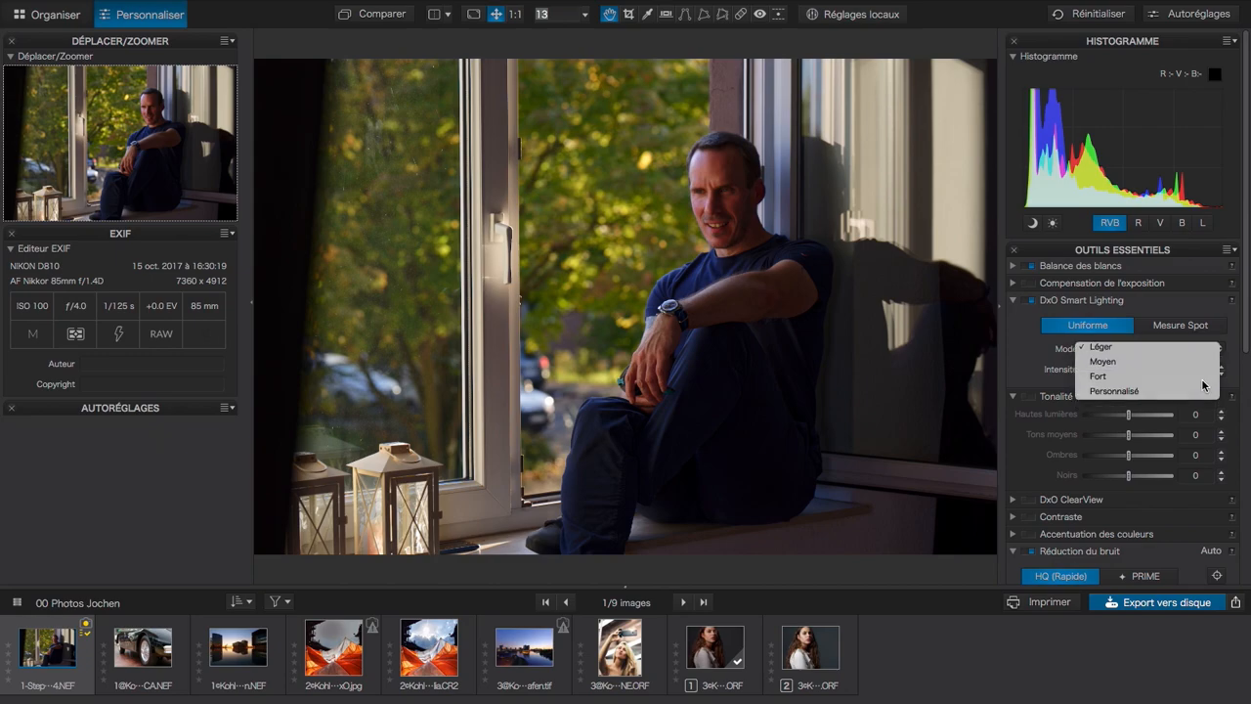
{"action": "left_click", "coordinate": [1202, 382]}
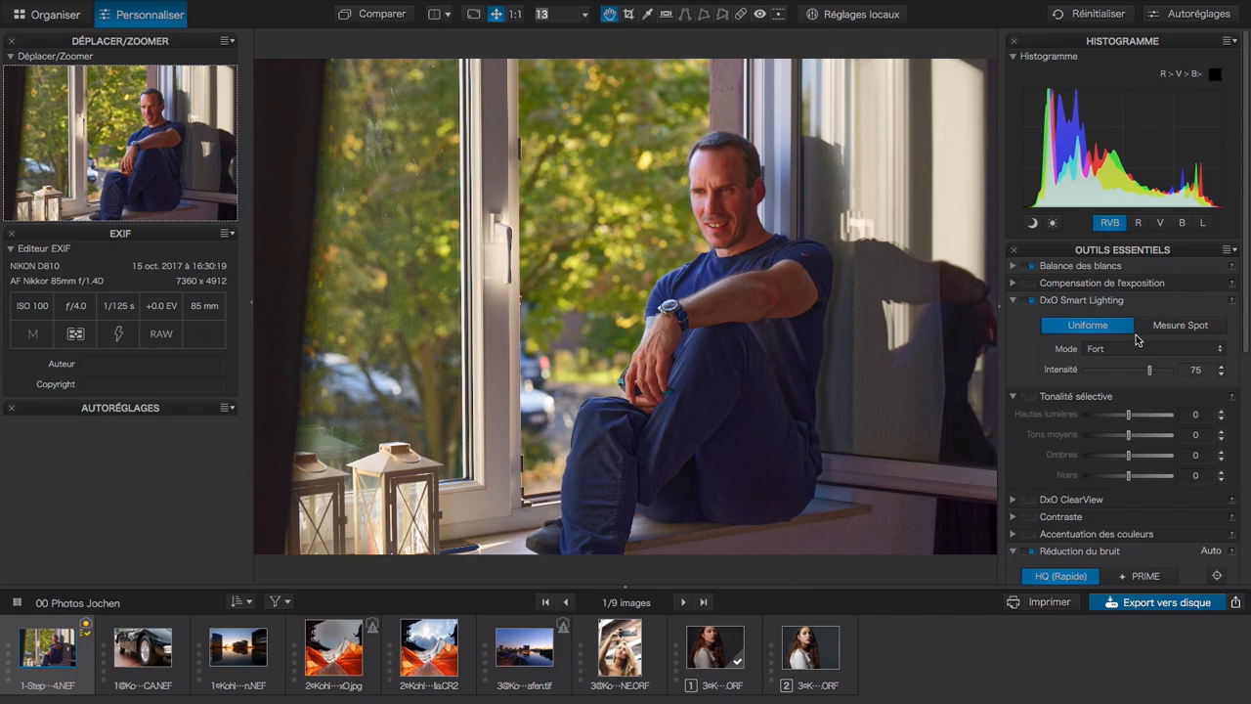
{"action": "left_click", "coordinate": [1100, 349]}
{"action": "left_click", "coordinate": [1095, 325]}
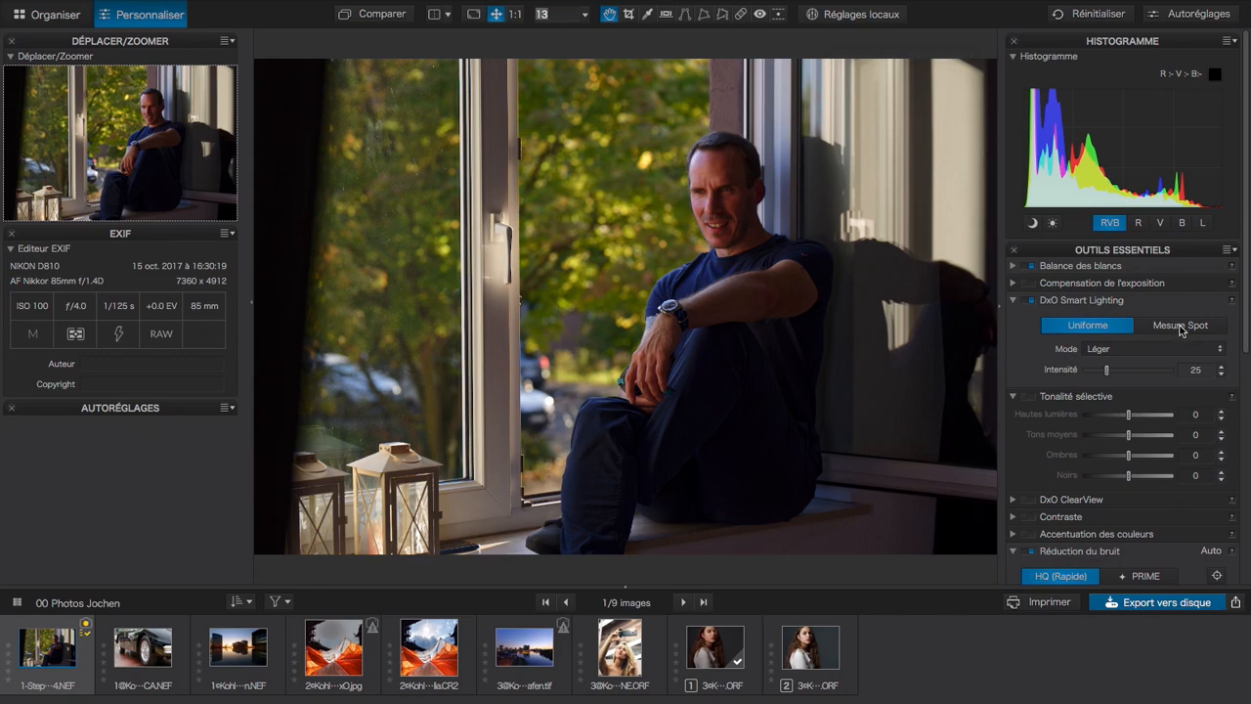
- Set DxO Smart Lighting to Mesure Spot on the detected face with the Fort mode, and compare it against Uniforme
{"action": "left_click", "coordinate": [1179, 330]}
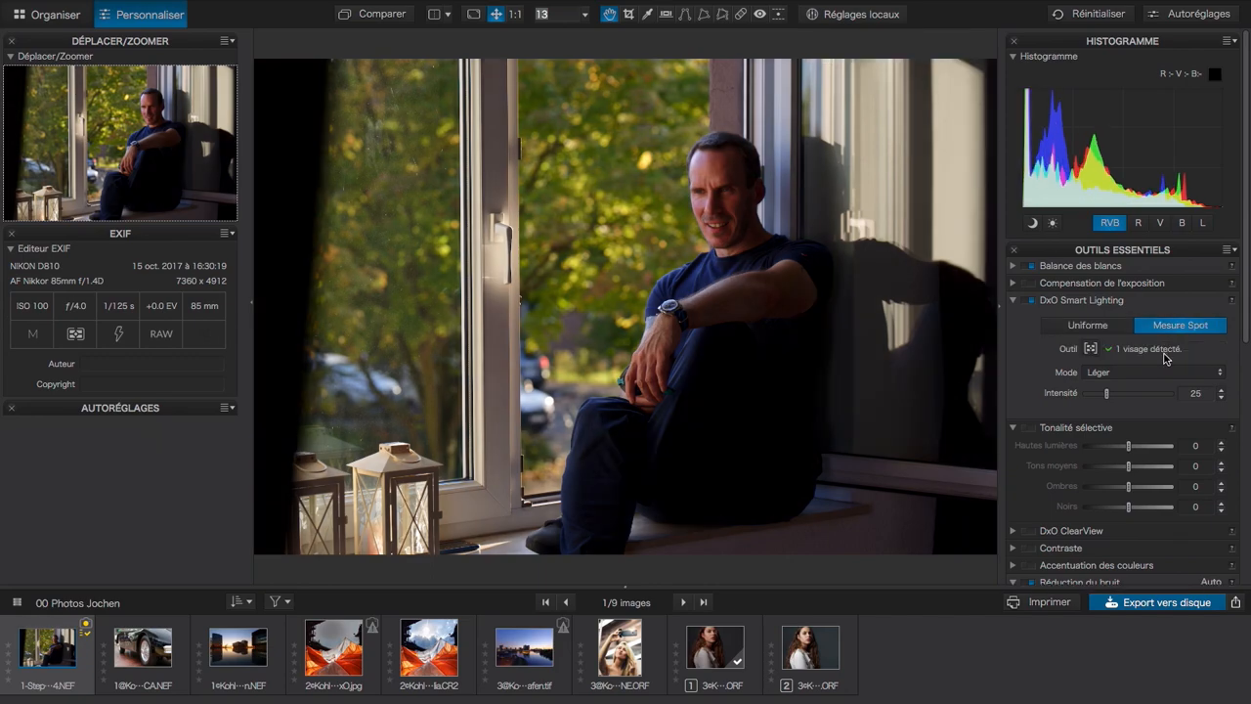
{"action": "left_click", "coordinate": [1090, 349]}
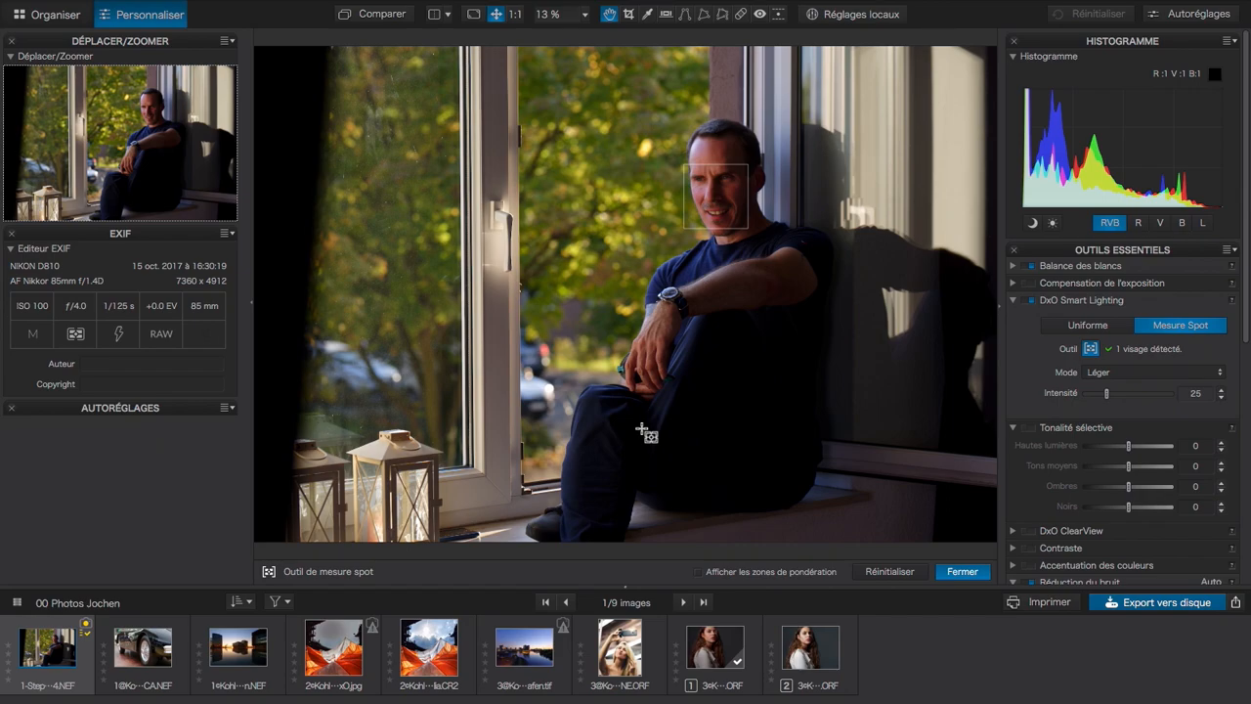
{"action": "left_click", "coordinate": [1206, 380]}
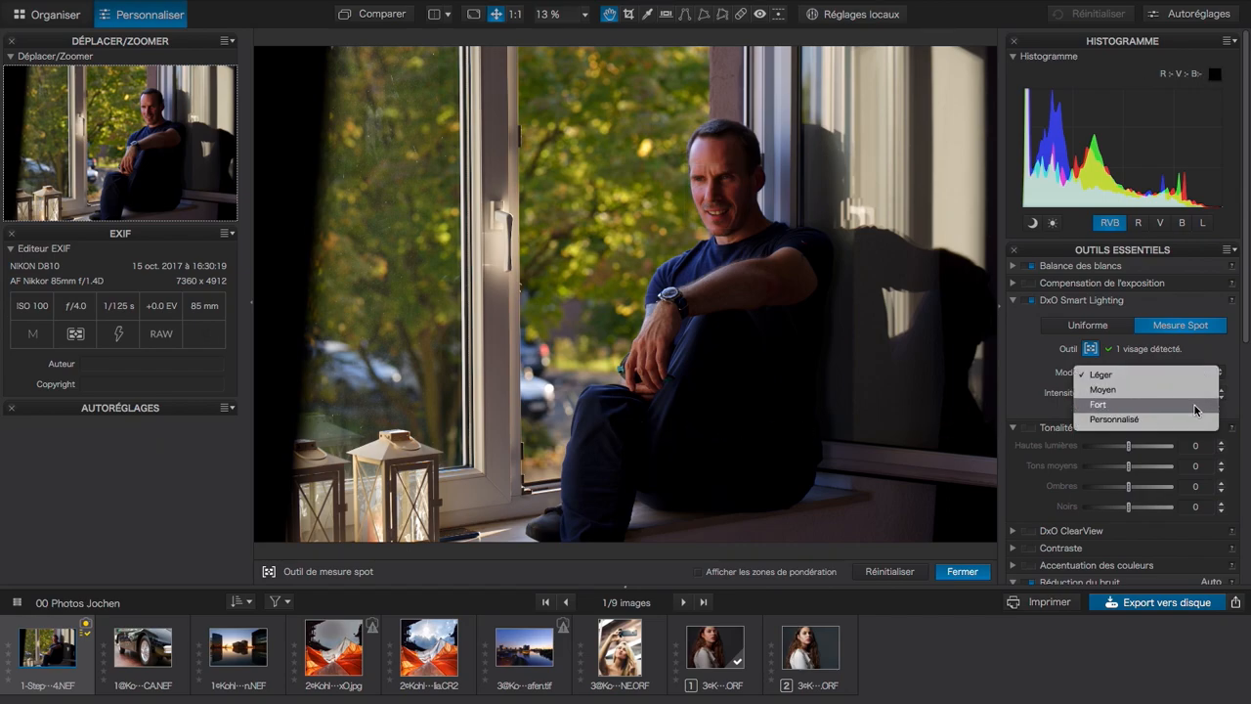
{"action": "left_click", "coordinate": [1196, 405]}
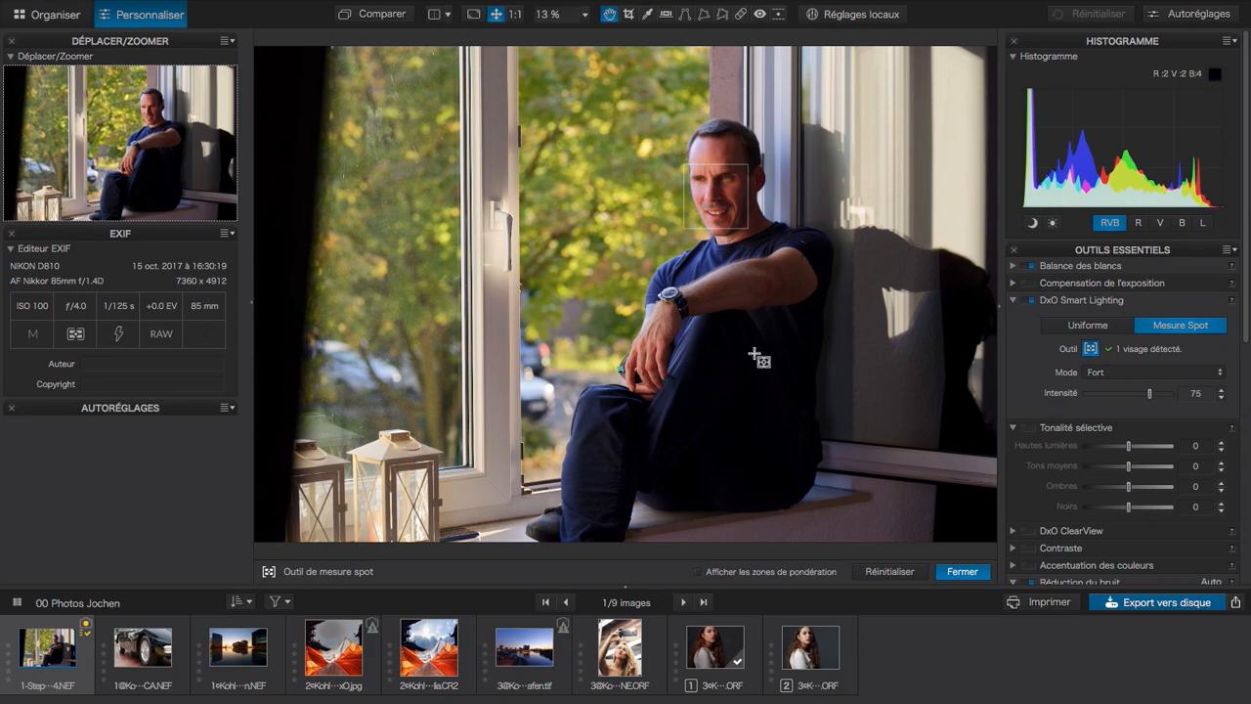
{"action": "left_click", "coordinate": [1087, 325]}
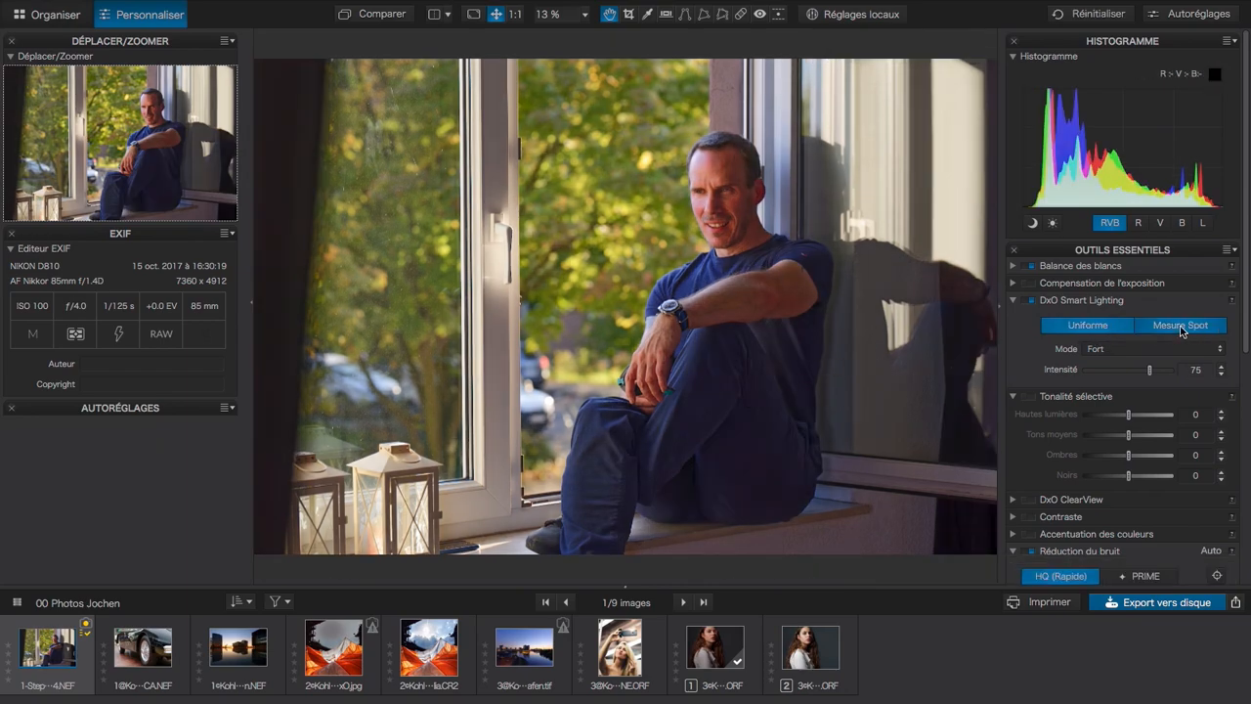
{"action": "left_click", "coordinate": [1149, 327]}
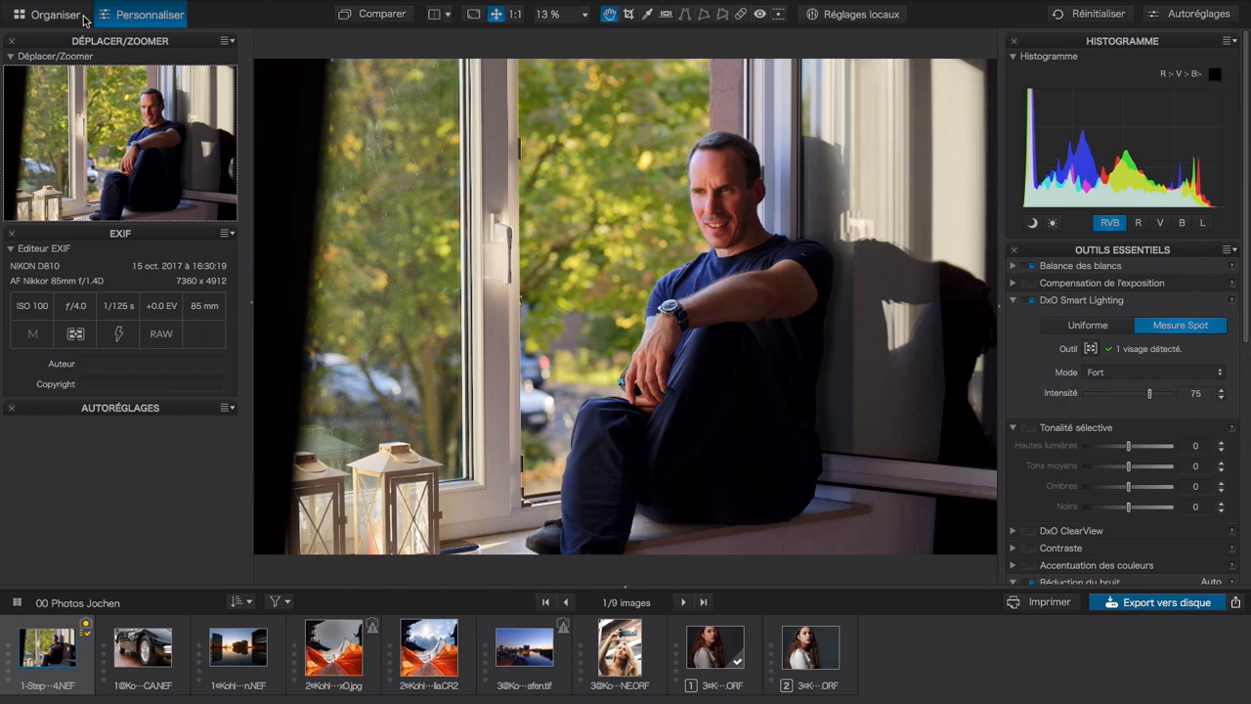
- Open the ferry photo 1U9A0366.CR2 from the 01 Général project for customizing and hide the navigation and EXIF palettes
{"action": "left_click", "coordinate": [53, 15]}
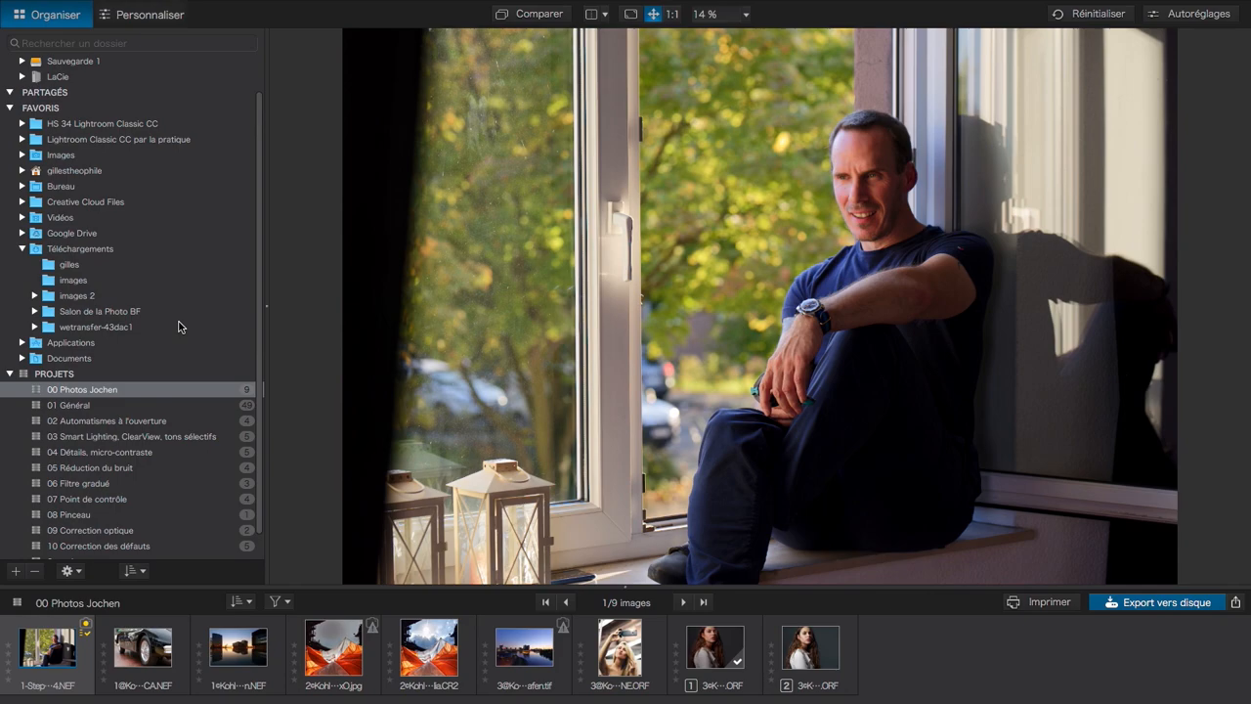
{"action": "scroll", "coordinate": [186, 456], "scroll_direction": "down", "scroll_amount": 2}
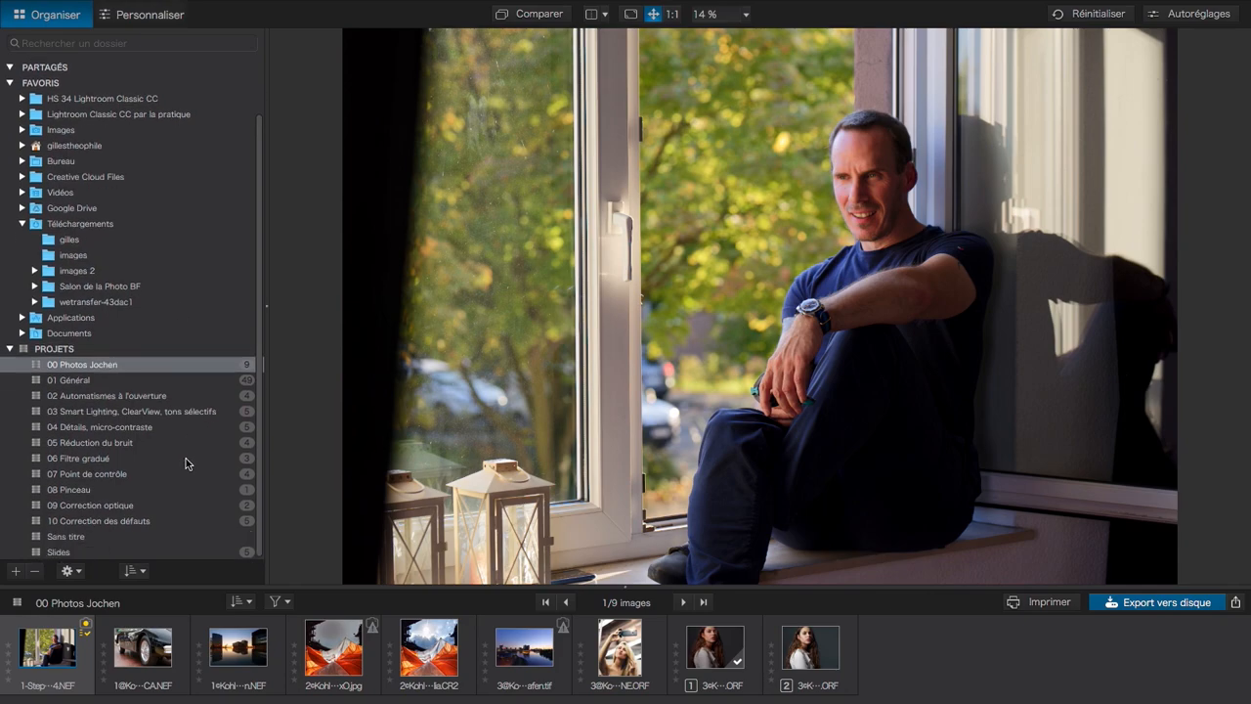
{"action": "left_click", "coordinate": [81, 475]}
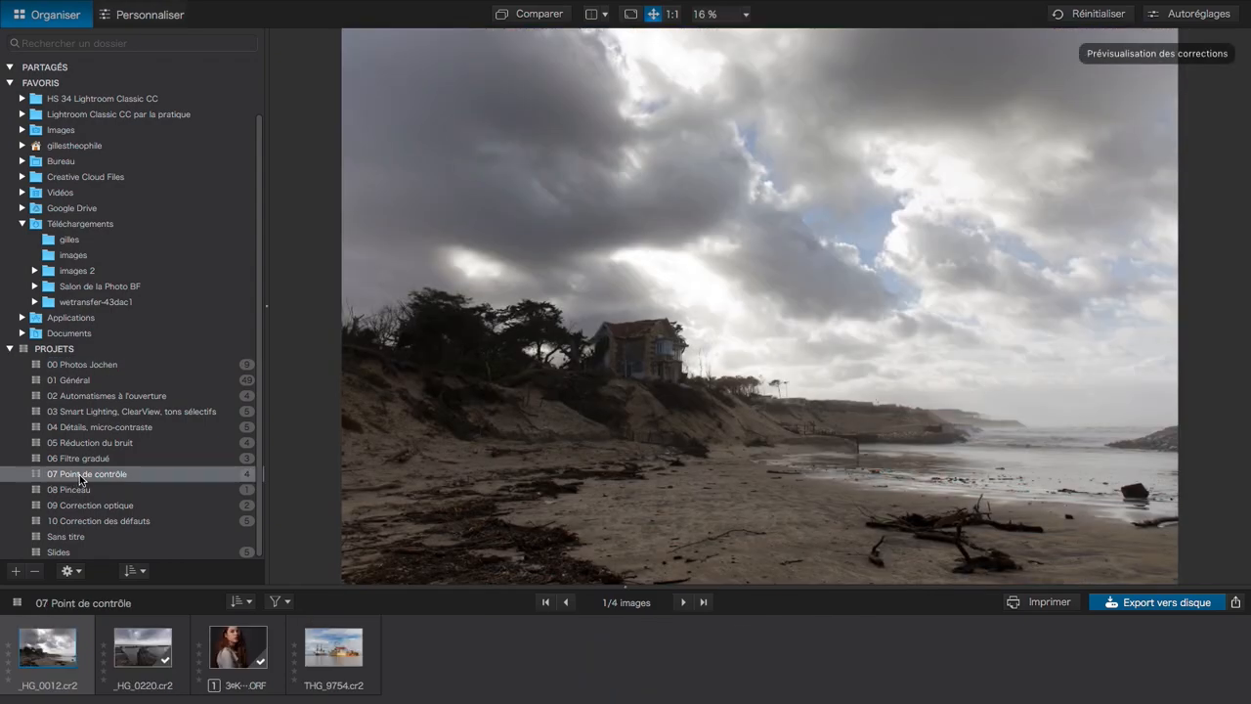
{"action": "left_click", "coordinate": [73, 381]}
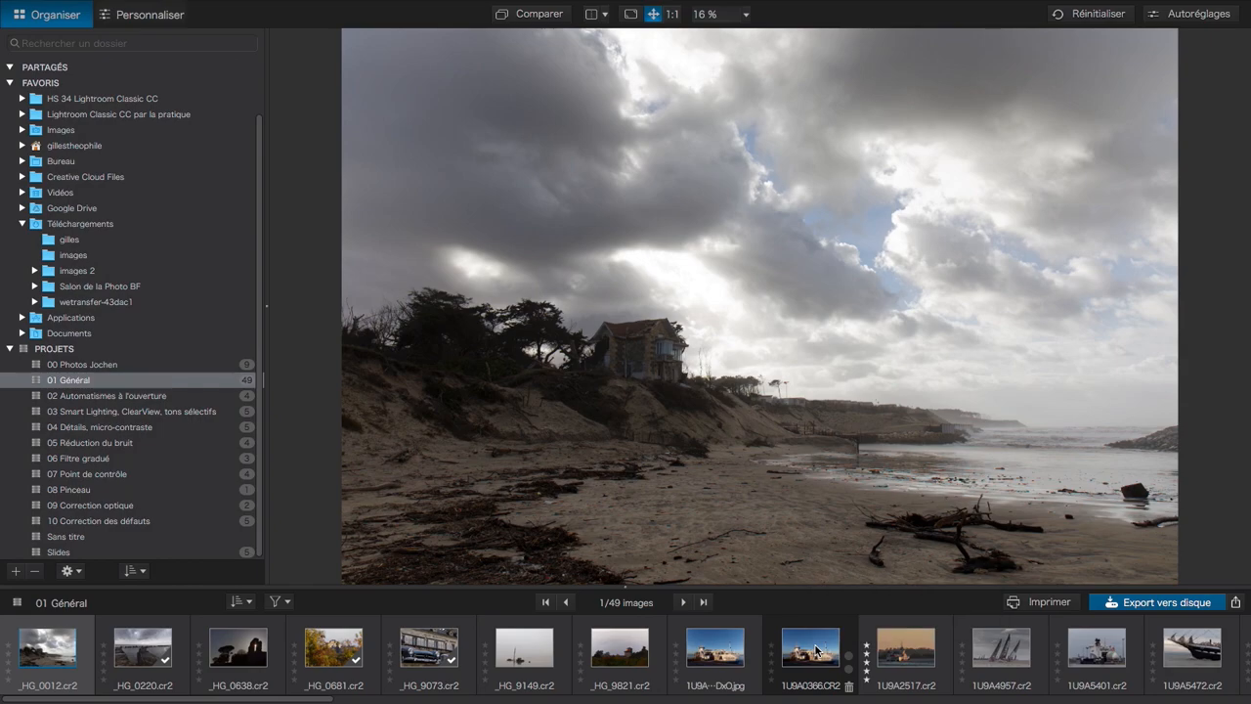
{"action": "left_click", "coordinate": [816, 650]}
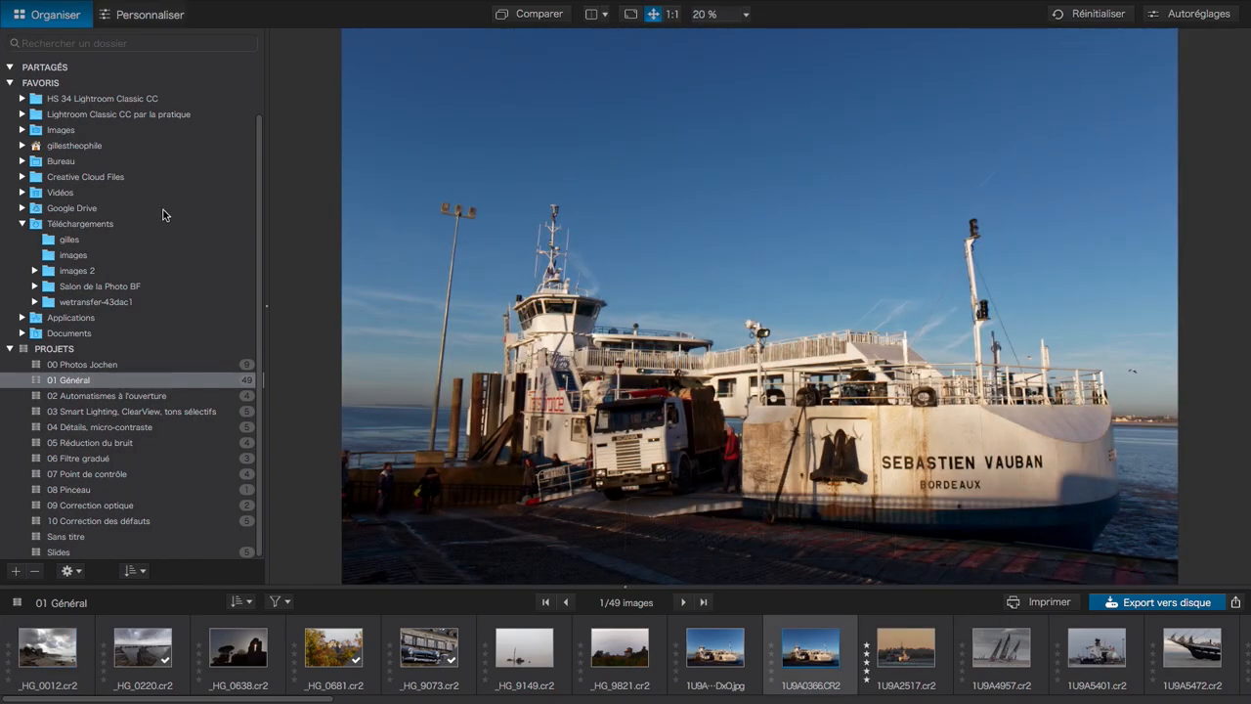
{"action": "left_click", "coordinate": [142, 15]}
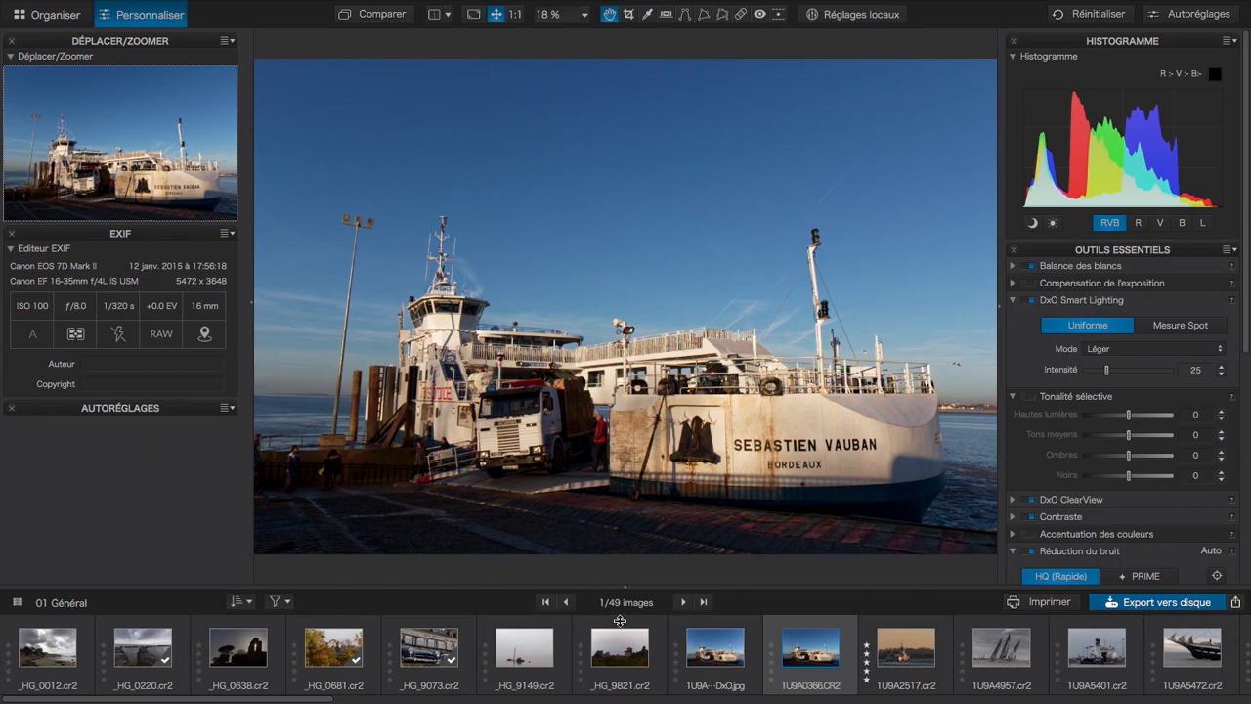
{"action": "left_click", "coordinate": [250, 304]}
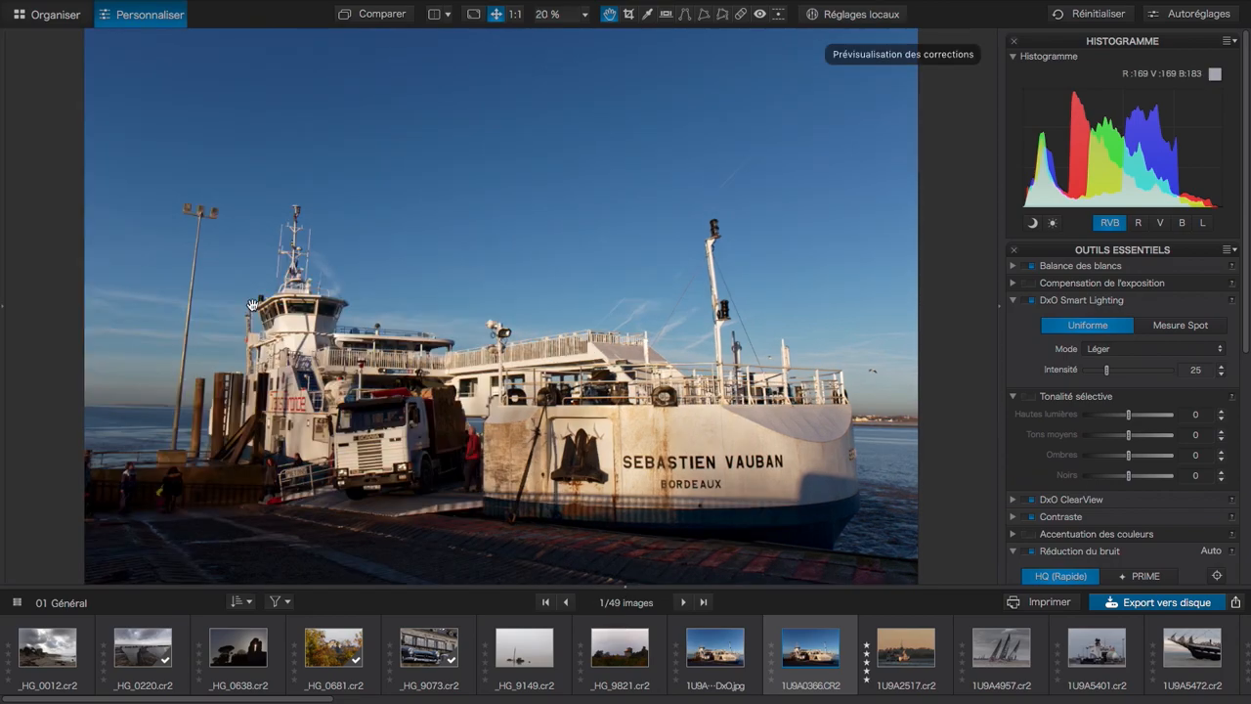
- Add a local-adjustment control point in the upper sky, with the filmstrip hidden, and enlarge its radius to span nearly the whole photo
{"action": "left_click", "coordinate": [852, 17]}
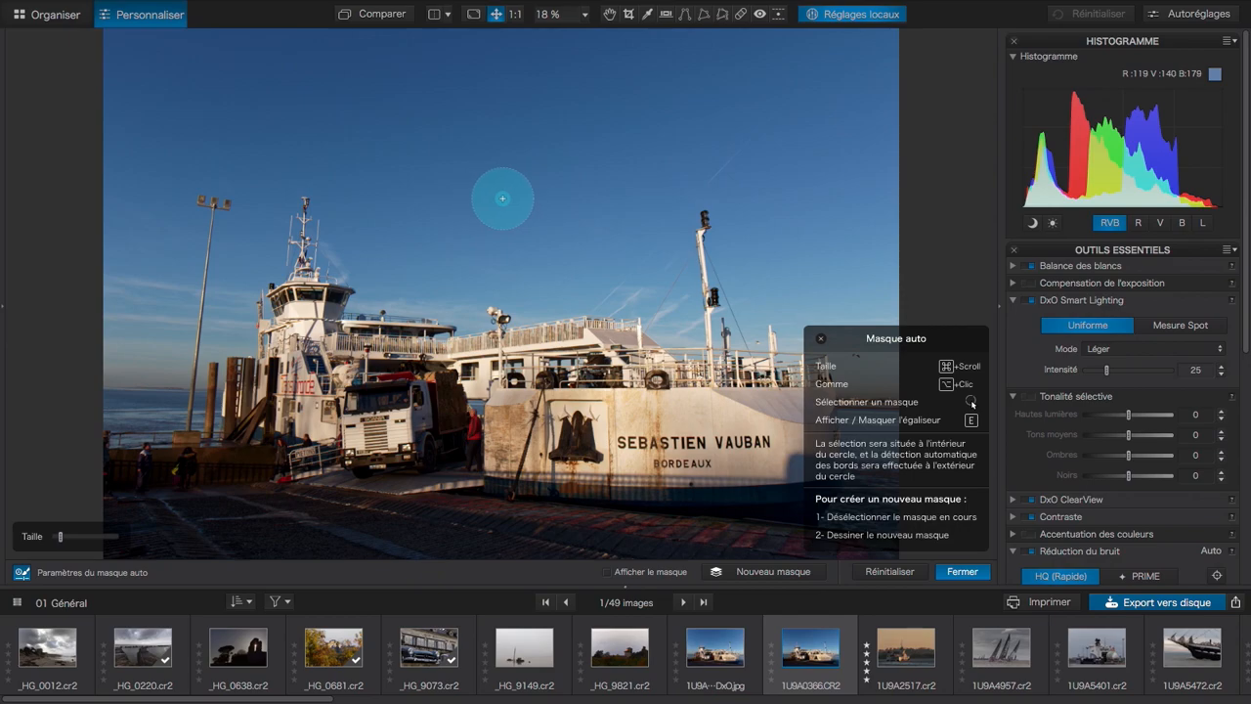
{"action": "right_click", "coordinate": [469, 142]}
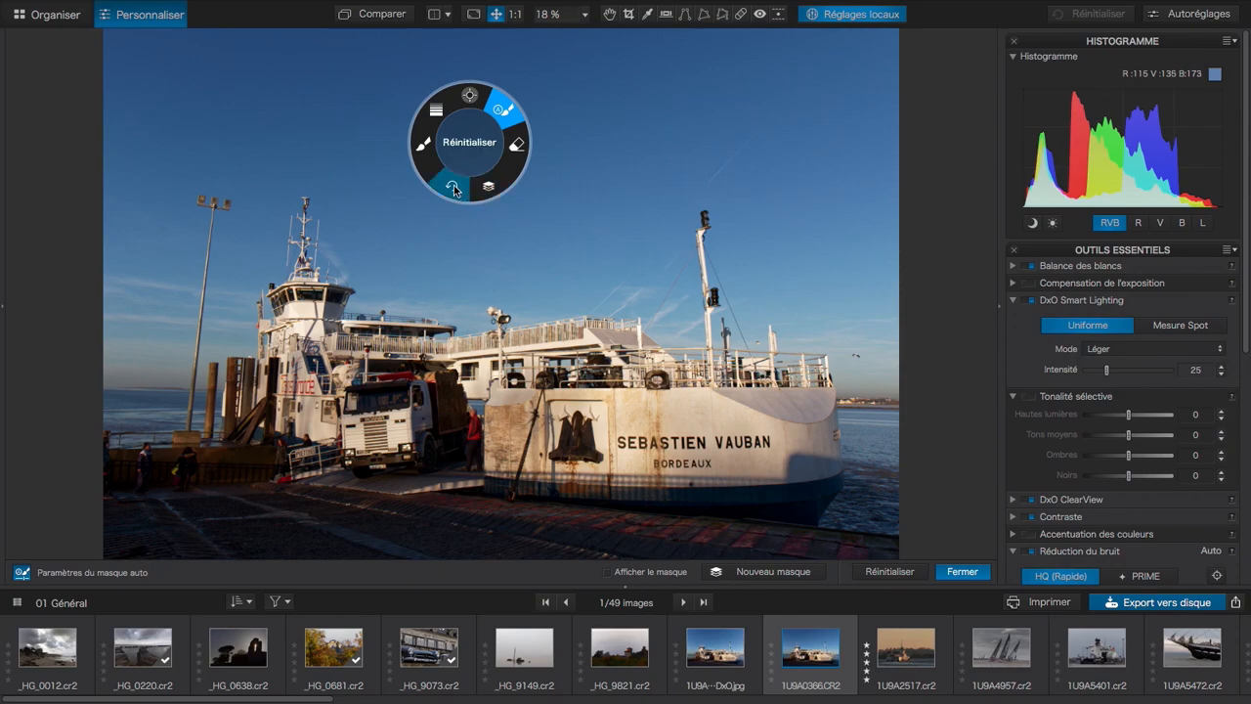
{"action": "left_click", "coordinate": [471, 95]}
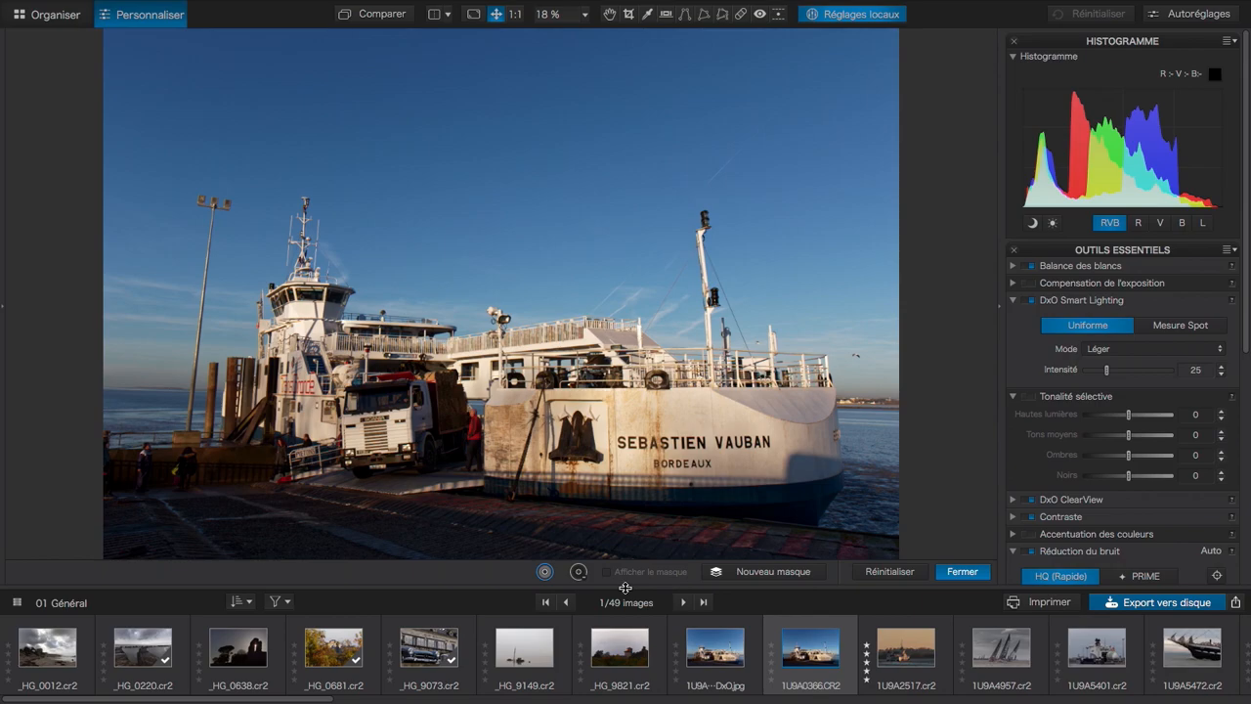
{"action": "left_click_drag", "start_coordinate": [626, 587], "coordinate": [632, 665]}
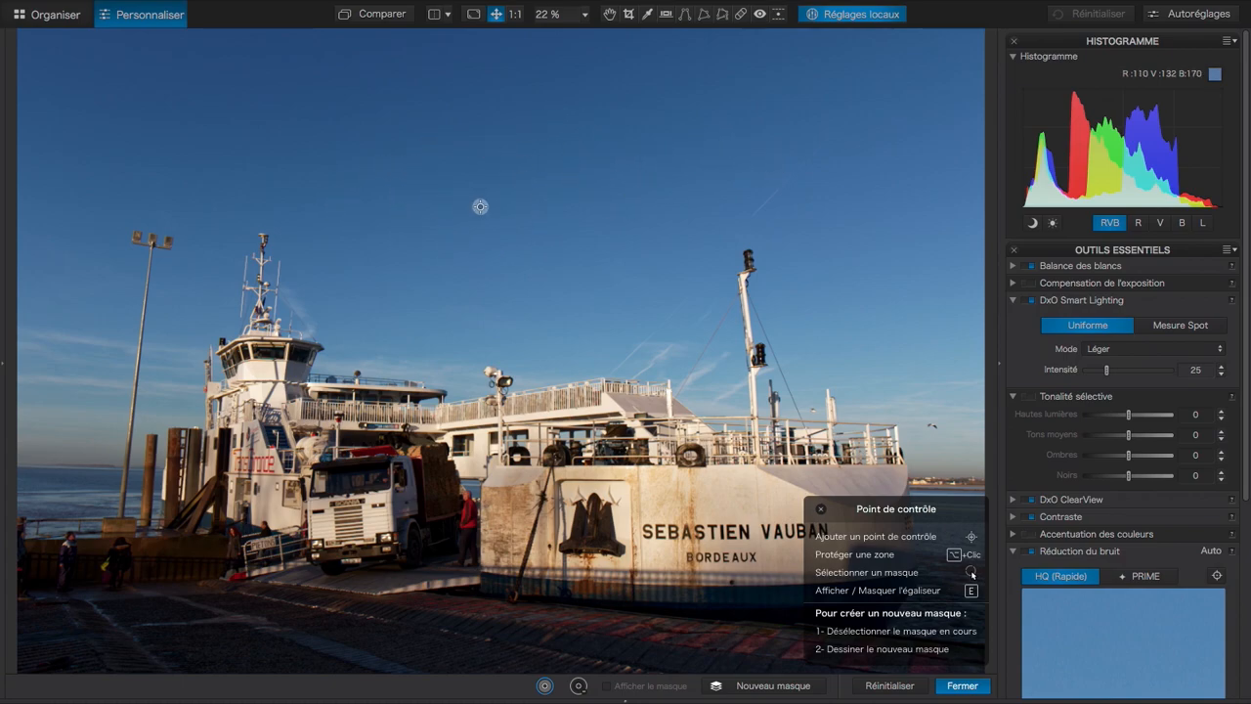
{"action": "left_click", "coordinate": [536, 134]}
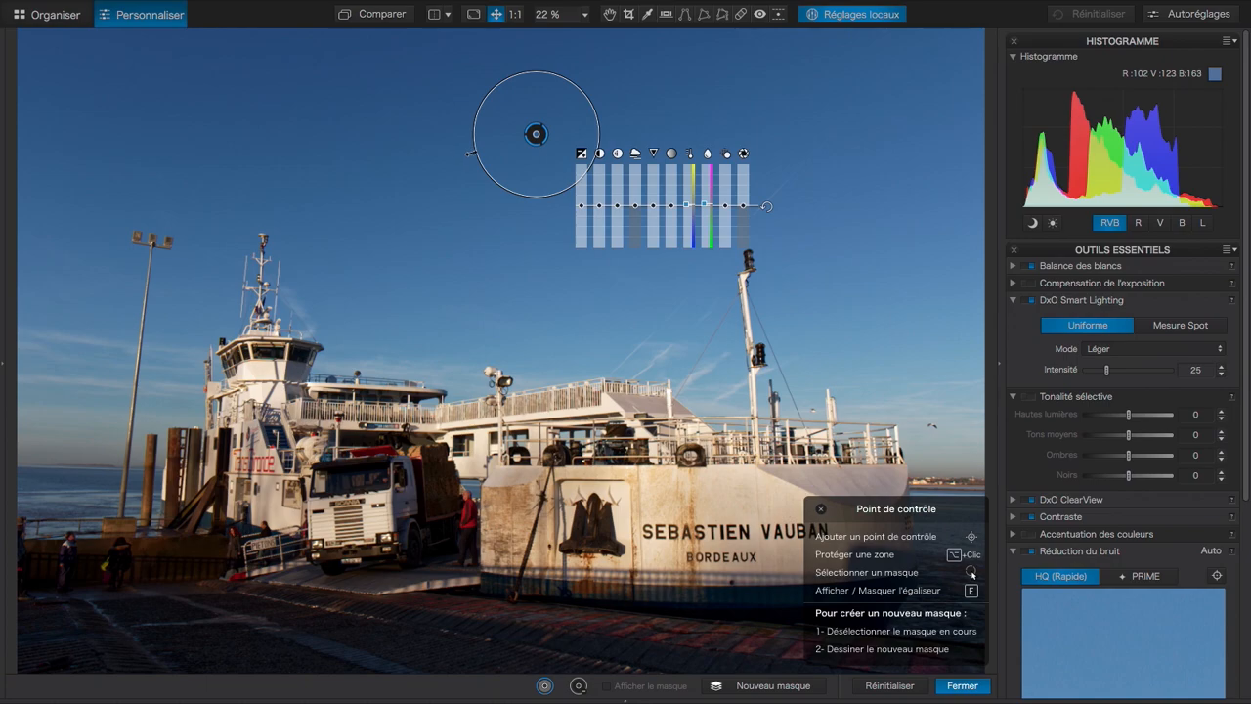
{"action": "left_click_drag", "start_coordinate": [475, 151], "coordinate": [109, 418]}
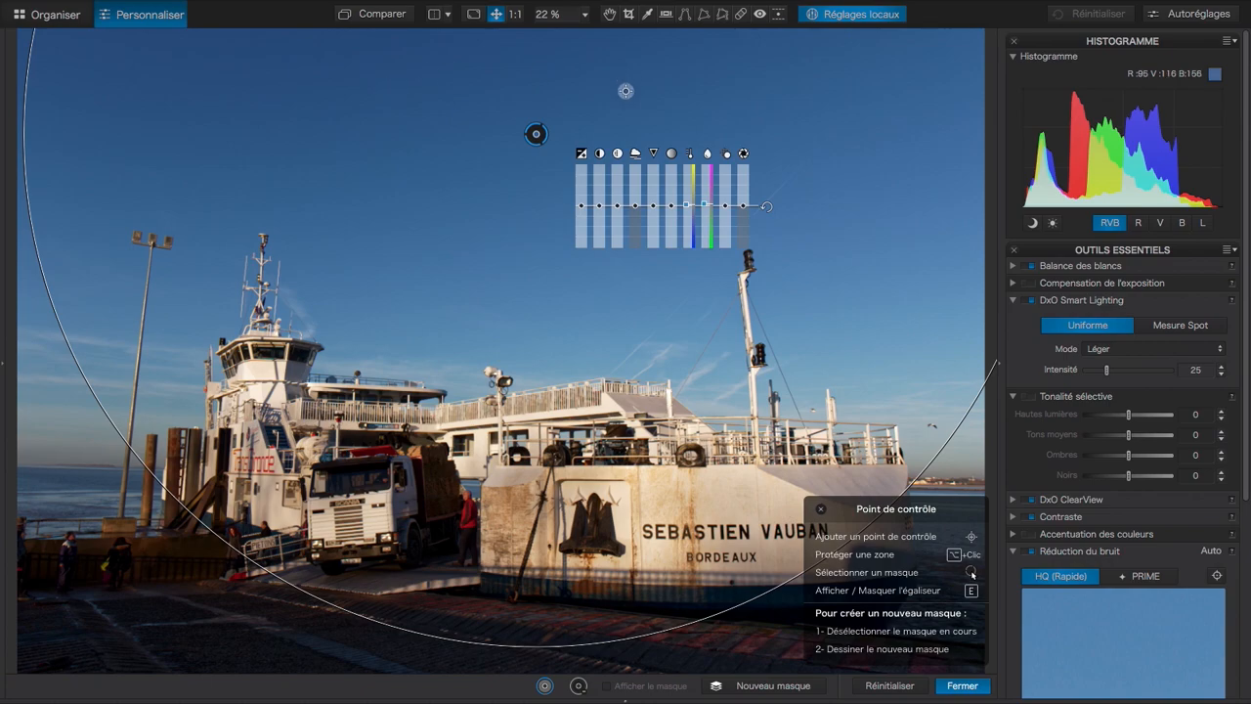
- Lower the sky control point's exposure to about -1.04 and move the point slightly to the left
{"action": "mouse_move", "coordinate": [585, 207]}
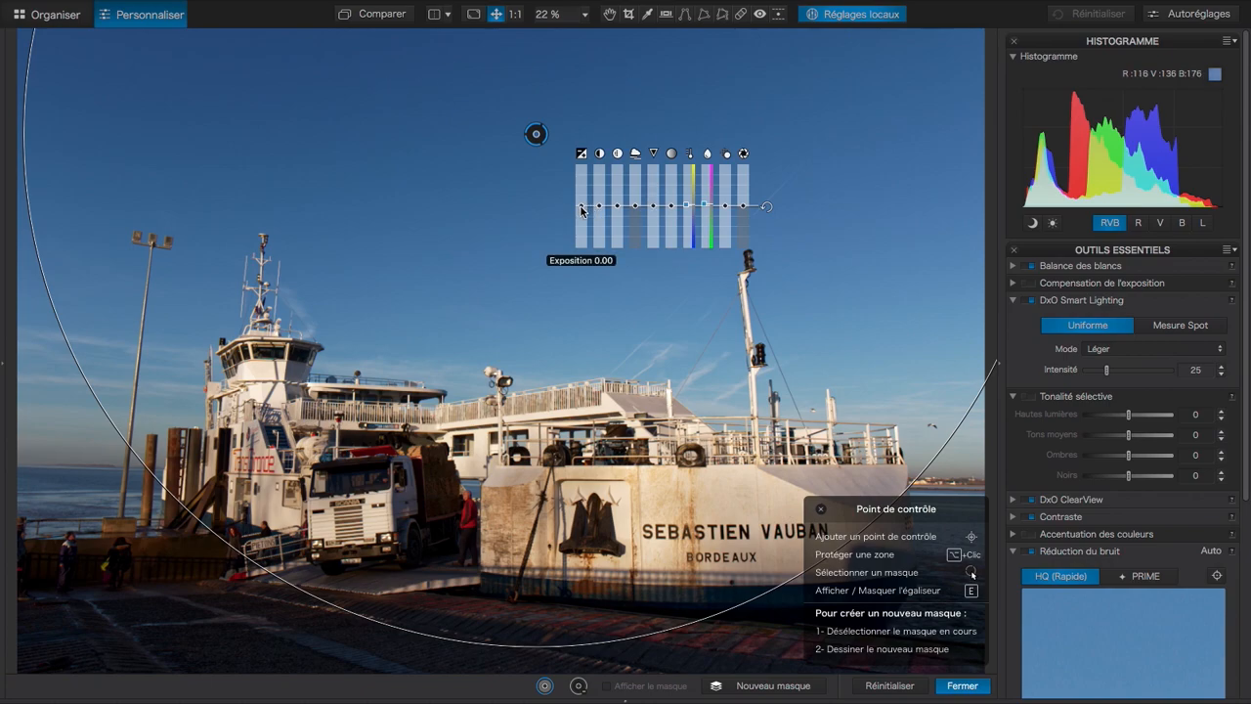
{"action": "left_click_drag", "start_coordinate": [581, 209], "coordinate": [582, 220]}
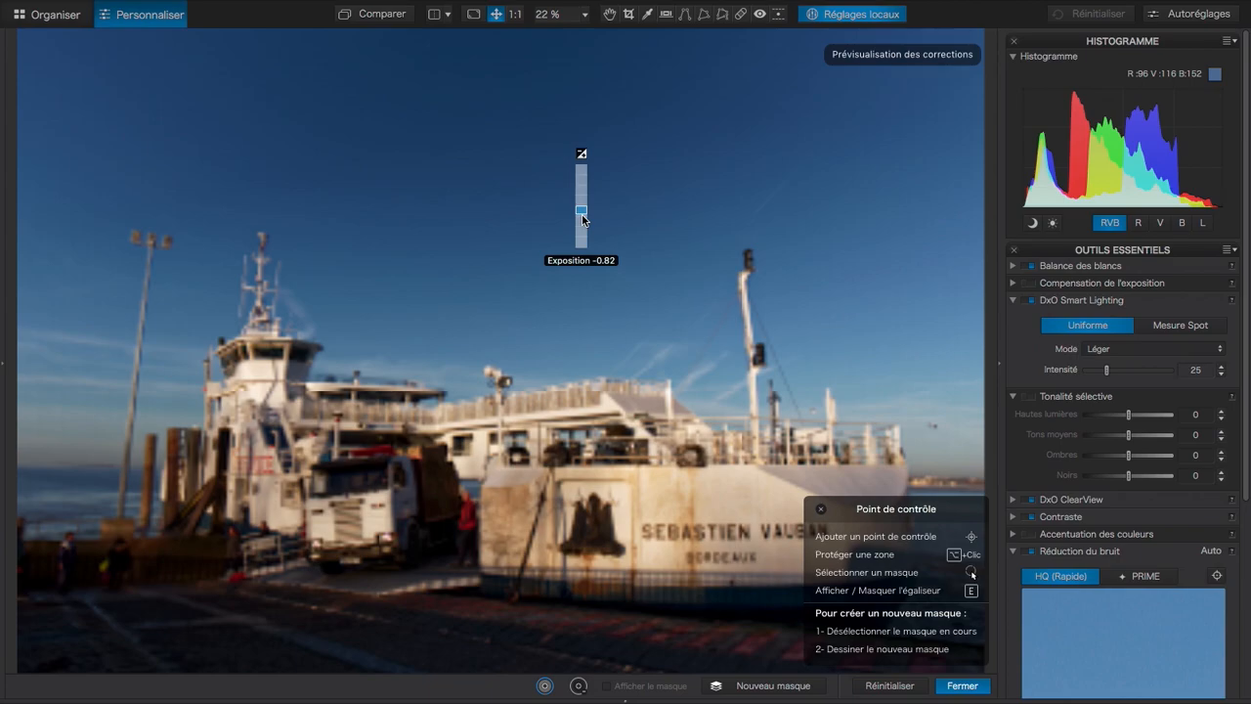
{"action": "left_click_drag", "start_coordinate": [583, 220], "coordinate": [582, 224]}
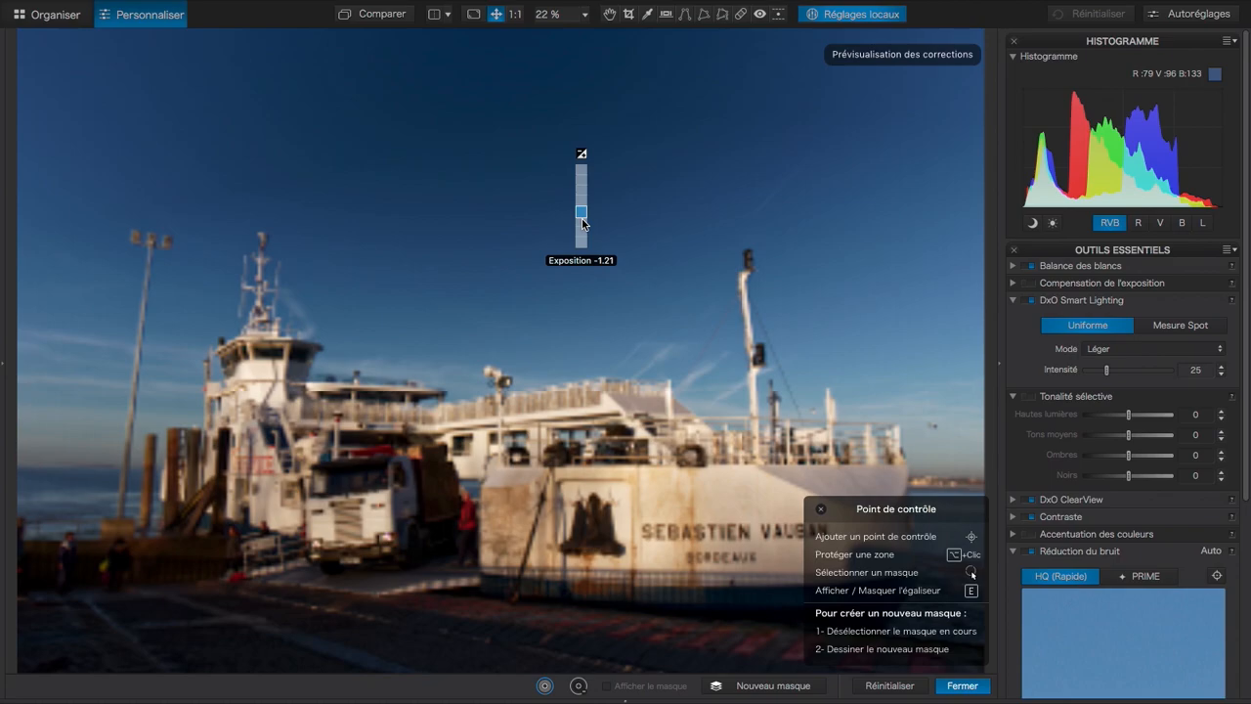
{"action": "left_click_drag", "start_coordinate": [582, 222], "coordinate": [581, 221]}
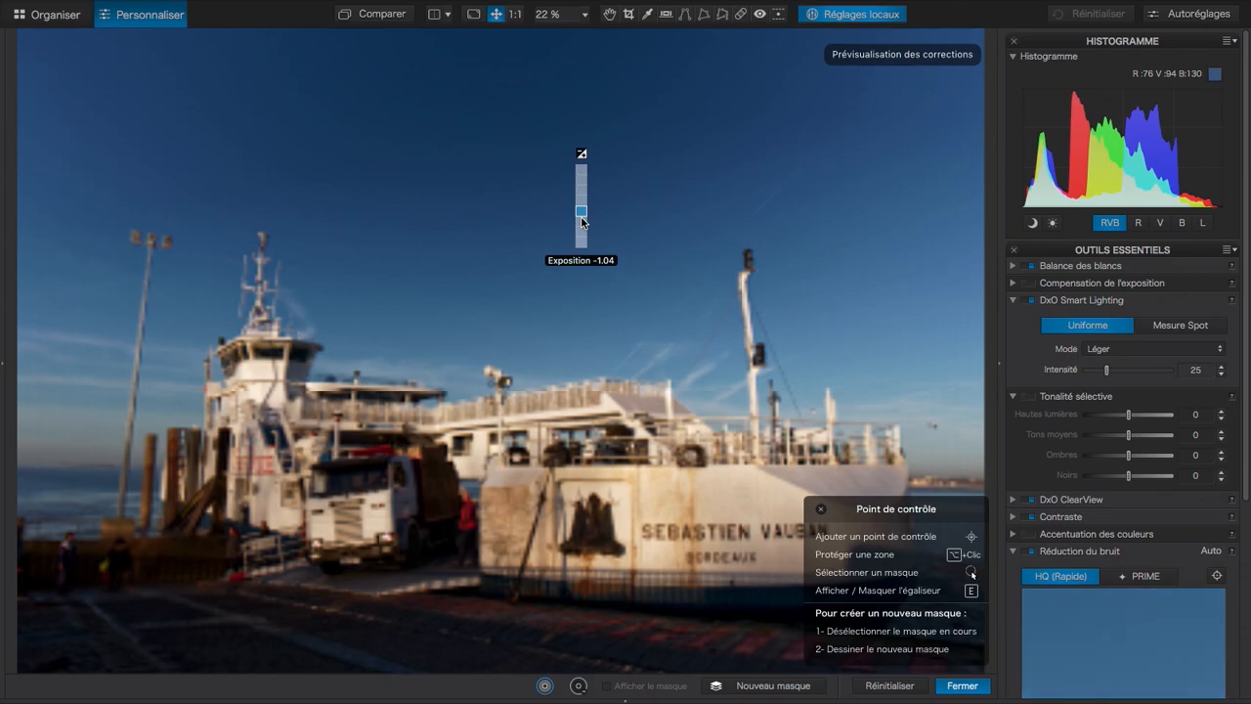
{"action": "left_click_drag", "start_coordinate": [581, 222], "coordinate": [582, 222]}
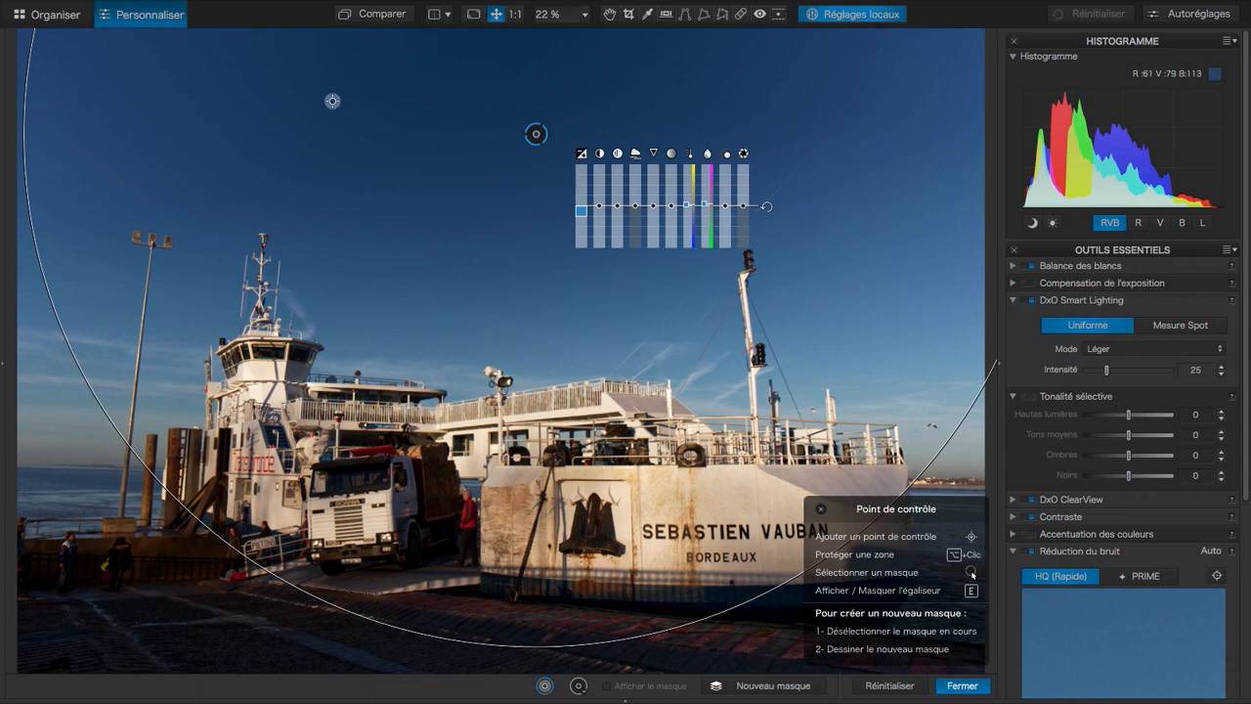
{"action": "left_click_drag", "start_coordinate": [537, 134], "coordinate": [497, 127]}
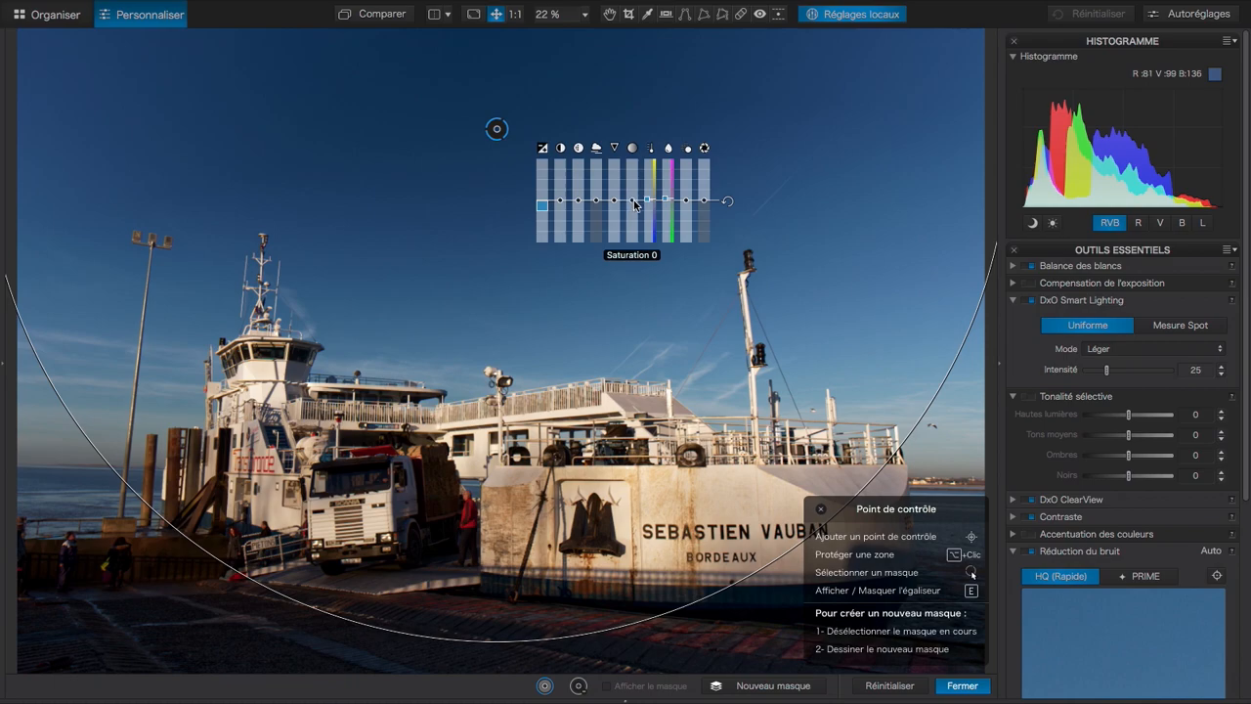
- Raise the control point's vibrance and saturation slightly and shrink its radius to a small circle of sky
{"action": "mouse_move", "coordinate": [617, 206]}
{"action": "left_mouse_down"}
{"action": "mouse_move", "coordinate": [615, 191]}
{"action": "mouse_move", "coordinate": [633, 198]}
{"action": "left_mouse_up"}
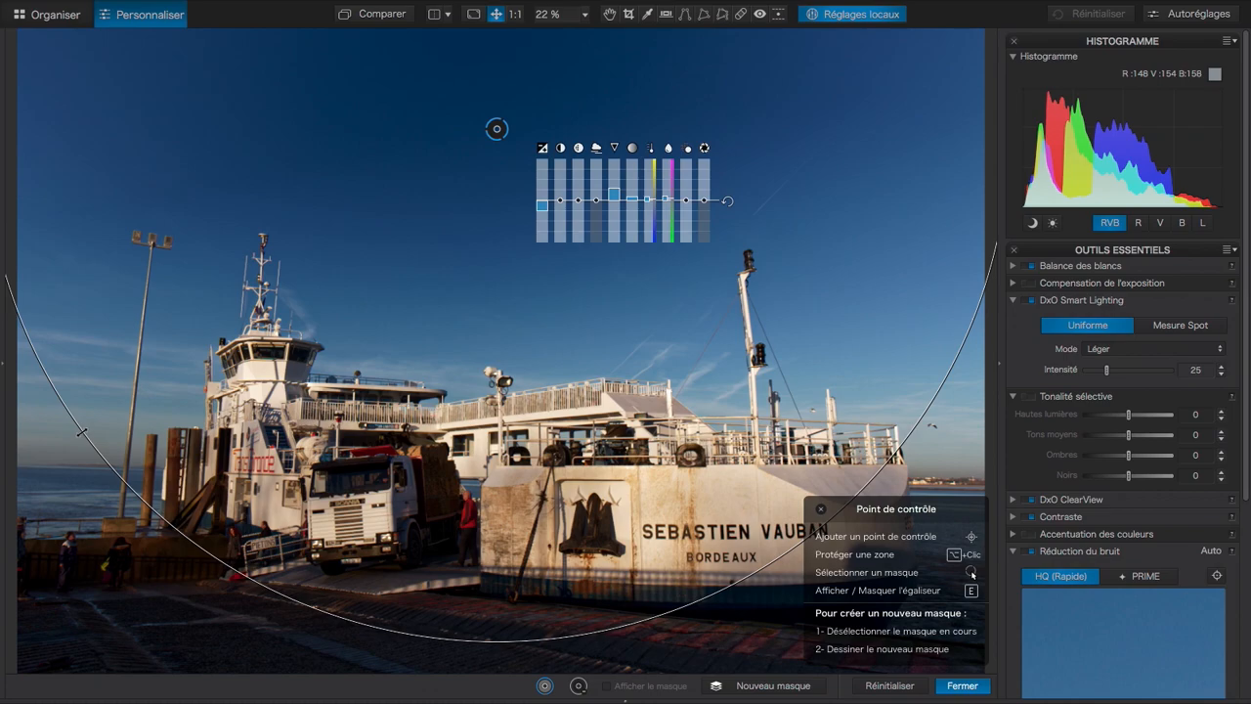
{"action": "left_click_drag", "start_coordinate": [82, 431], "coordinate": [422, 167]}
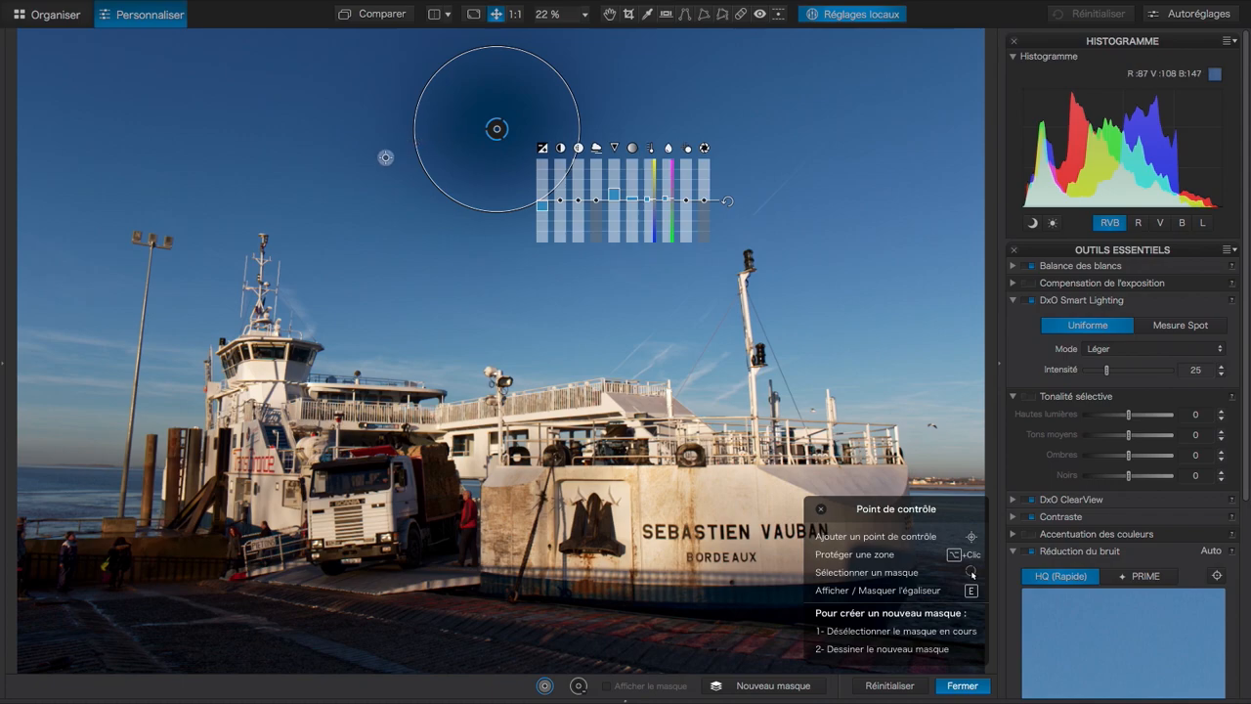
- Move the sky control point slightly right, add linked points in the upper-left and upper-right sky, and lower their shared exposure further
{"action": "left_click_drag", "start_coordinate": [496, 128], "coordinate": [551, 137]}
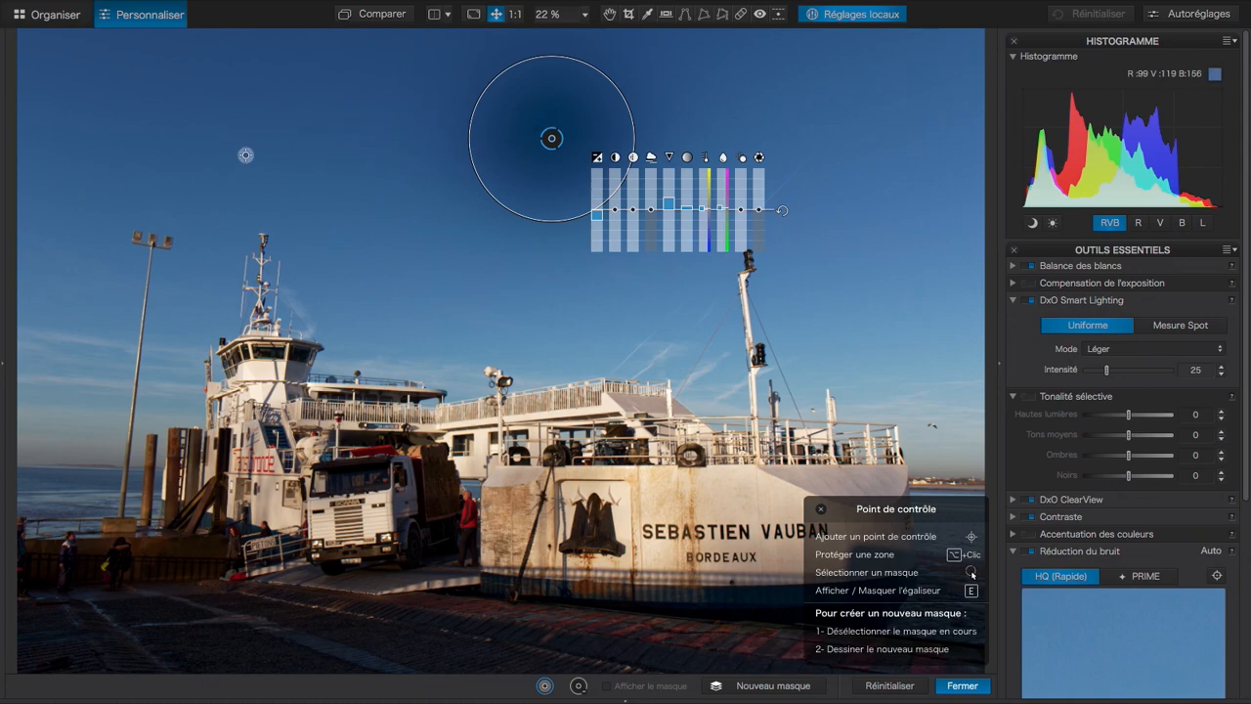
{"action": "left_click", "coordinate": [164, 116]}
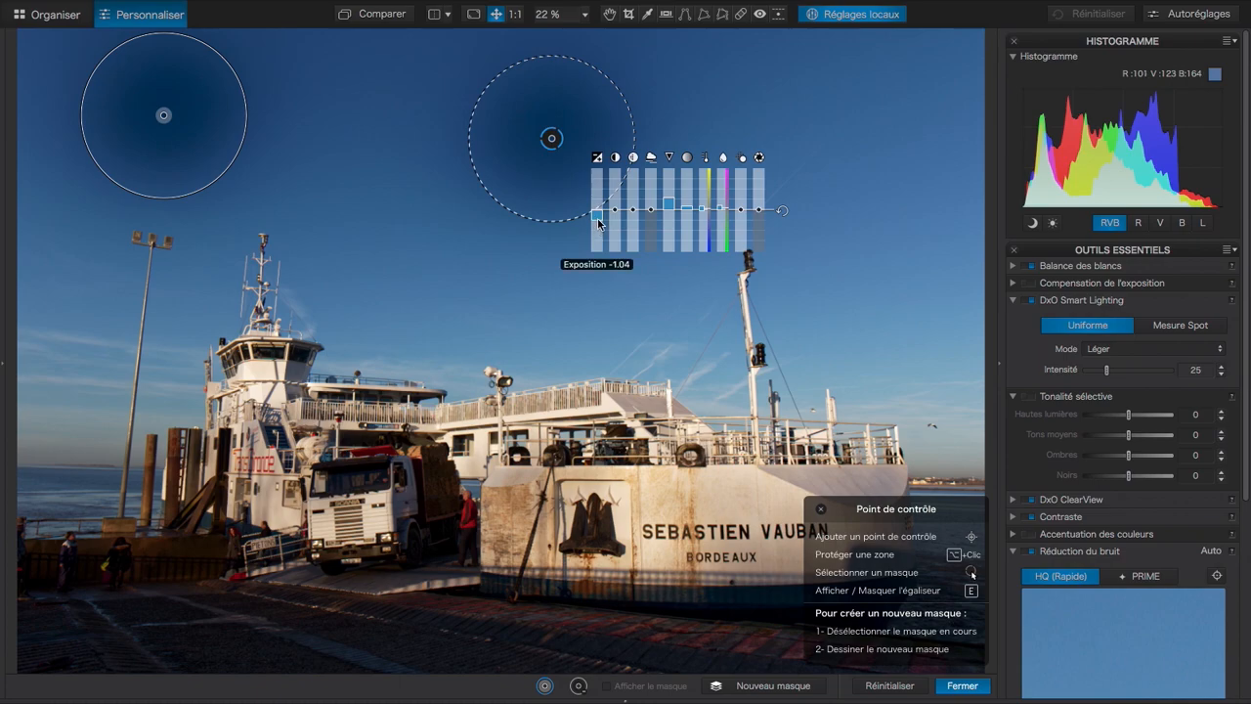
{"action": "mouse_move", "coordinate": [598, 223]}
{"action": "left_mouse_down"}
{"action": "mouse_move", "coordinate": [597, 243]}
{"action": "mouse_move", "coordinate": [600, 187]}
{"action": "mouse_move", "coordinate": [598, 223]}
{"action": "left_mouse_up"}
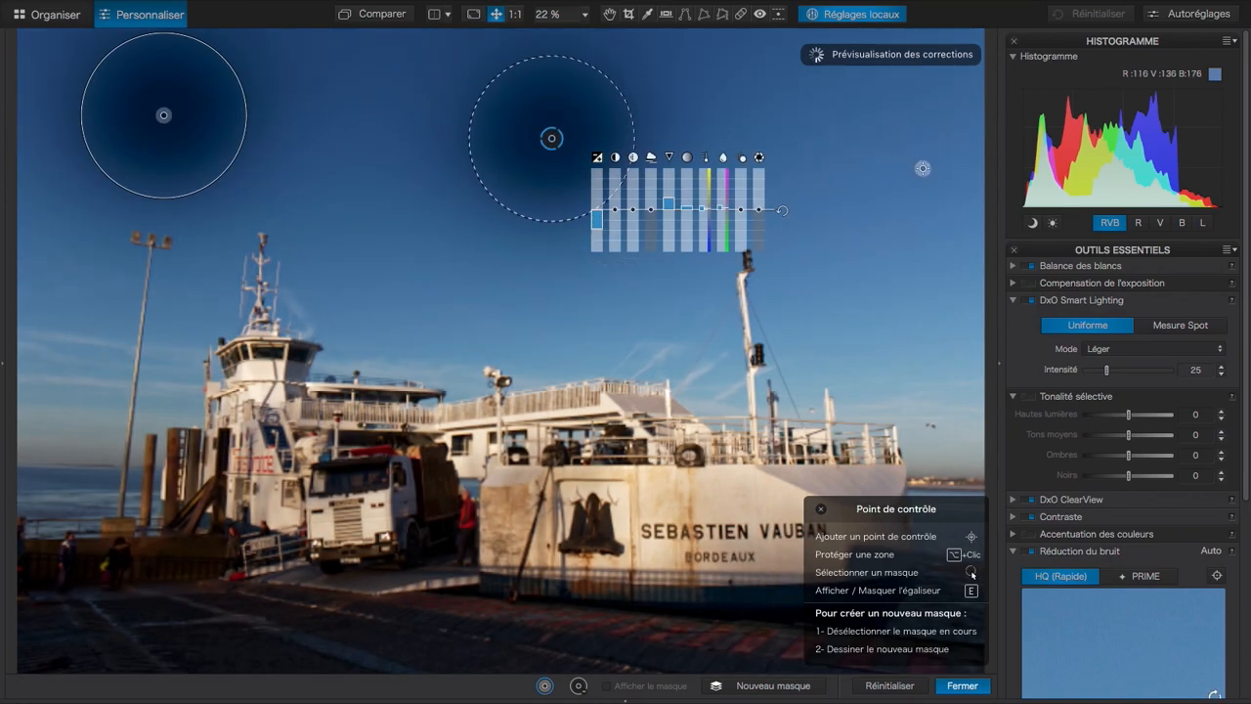
{"action": "left_click", "coordinate": [881, 139]}
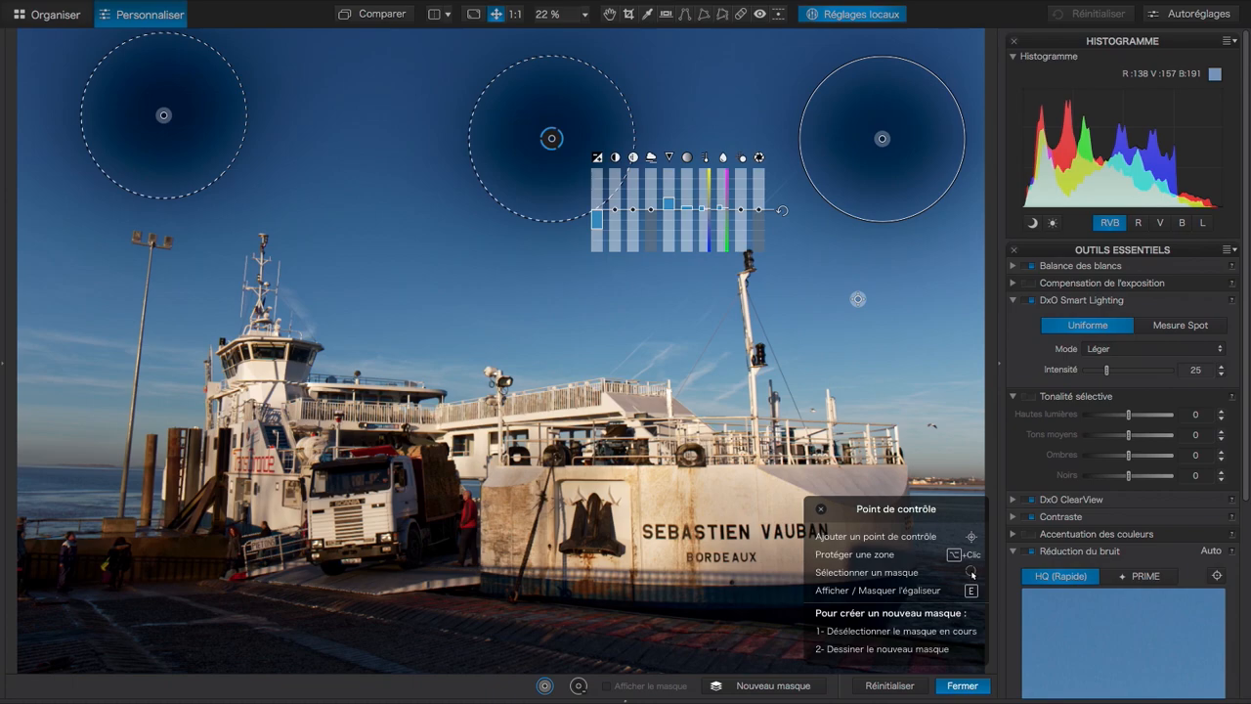
- Create a new mask with a control point in the pale sky above the ferry's stern and roughly double its radius
{"action": "left_click", "coordinate": [770, 687]}
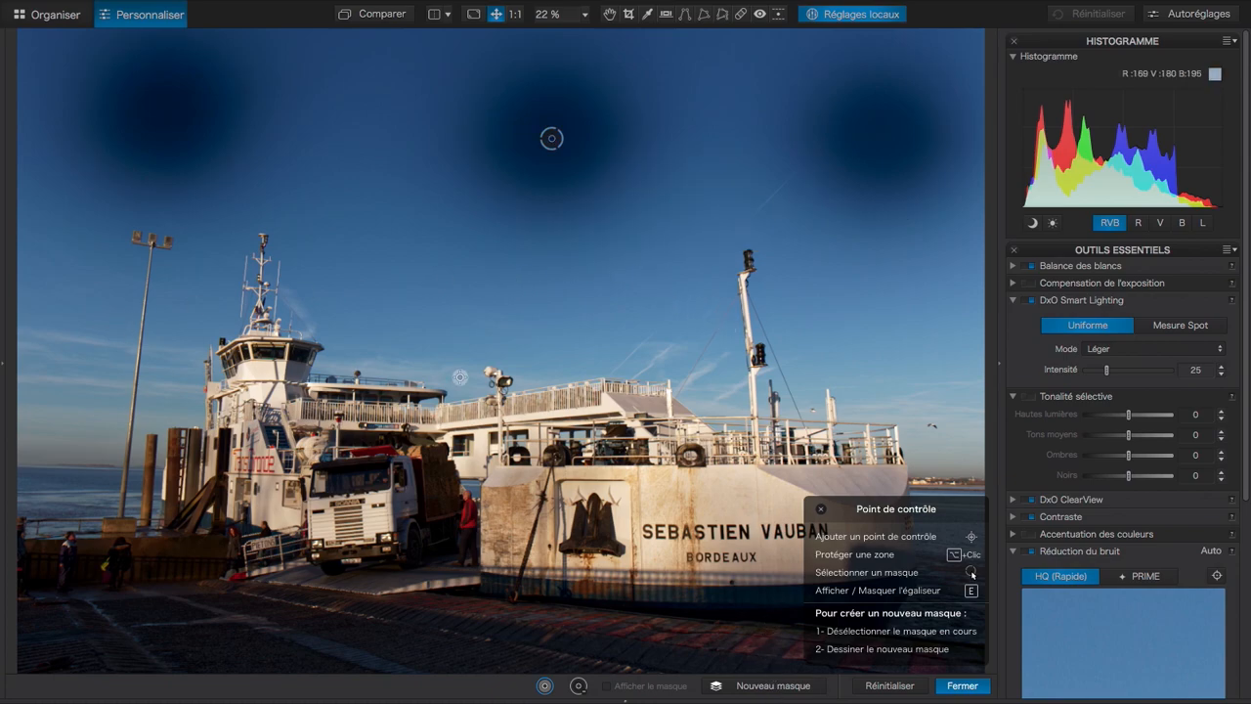
{"action": "left_click", "coordinate": [916, 390]}
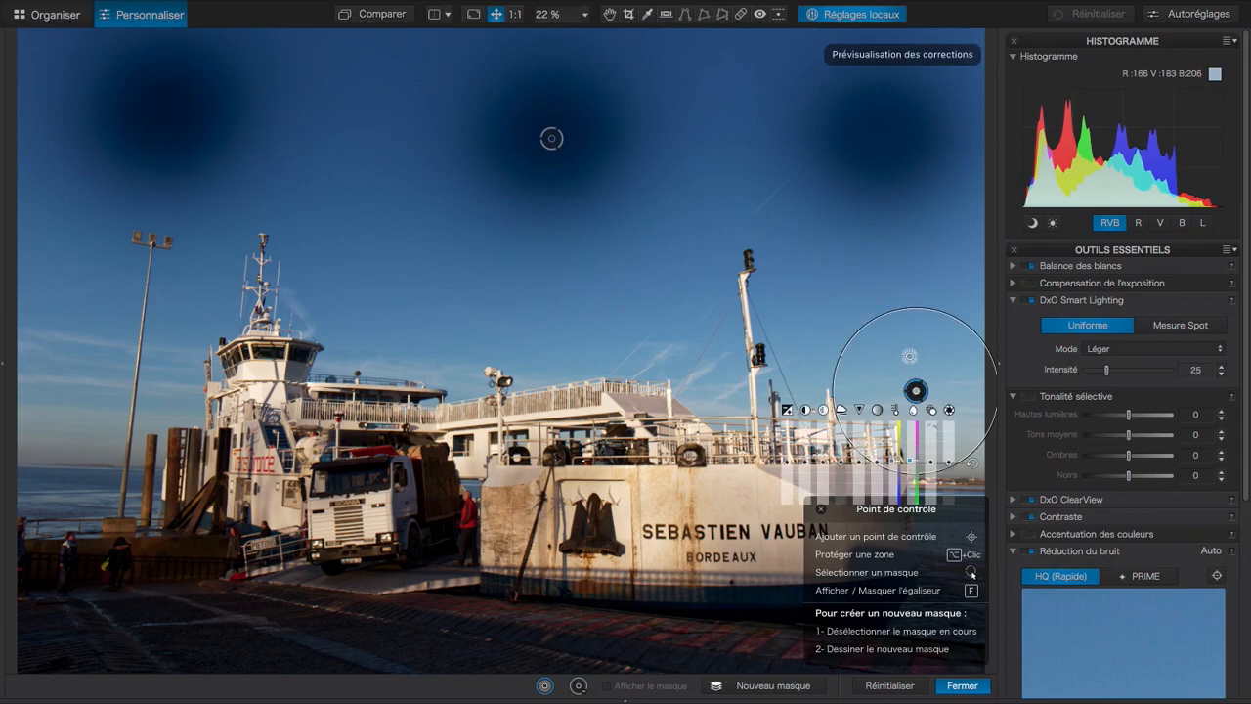
{"action": "left_click_drag", "start_coordinate": [855, 334], "coordinate": [783, 266]}
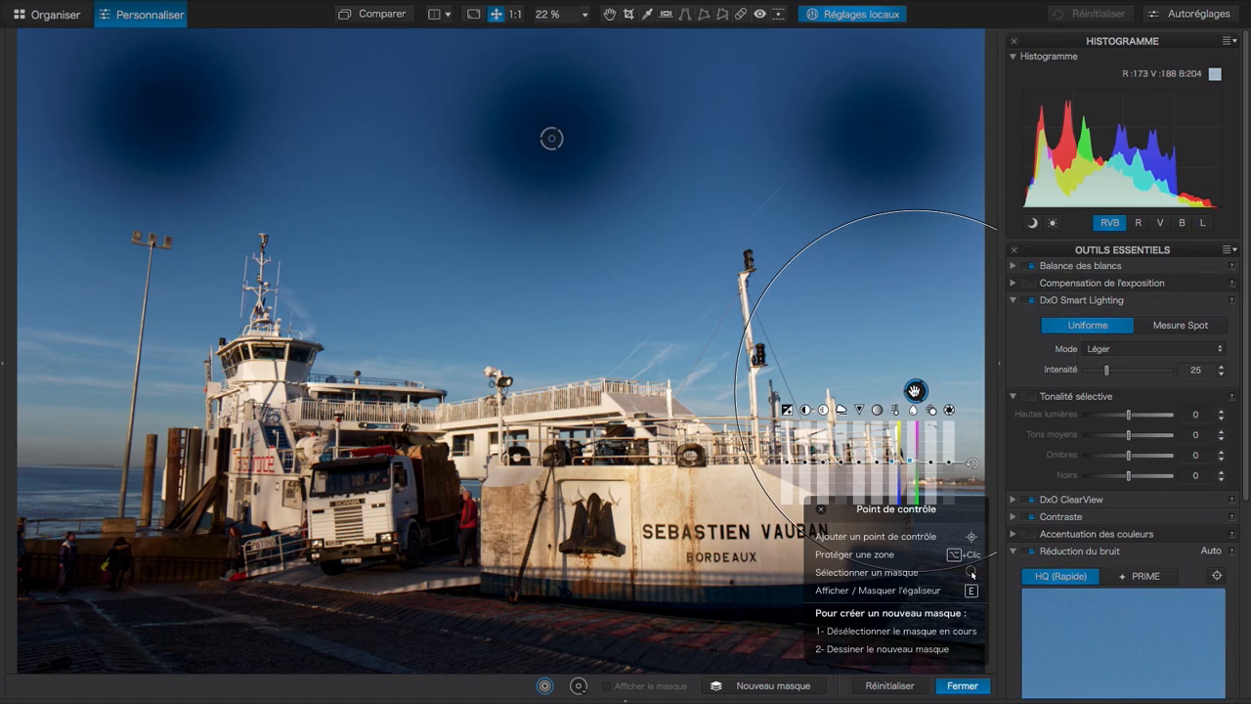
- Reselect the first sky mask and enlarge its middle control point's radius to span nearly the whole photo
{"action": "mouse_move", "coordinate": [553, 134]}
{"action": "left_click", "coordinate": [559, 143]}
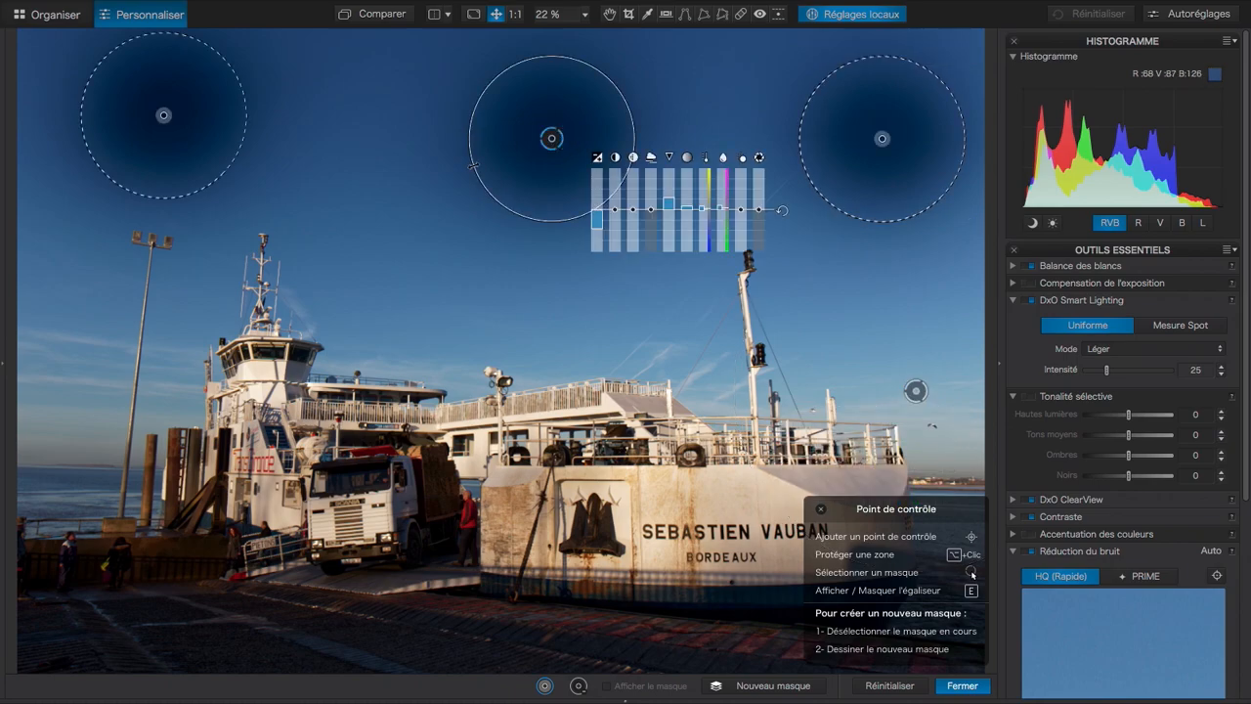
{"action": "left_click_drag", "start_coordinate": [473, 164], "coordinate": [195, 505]}
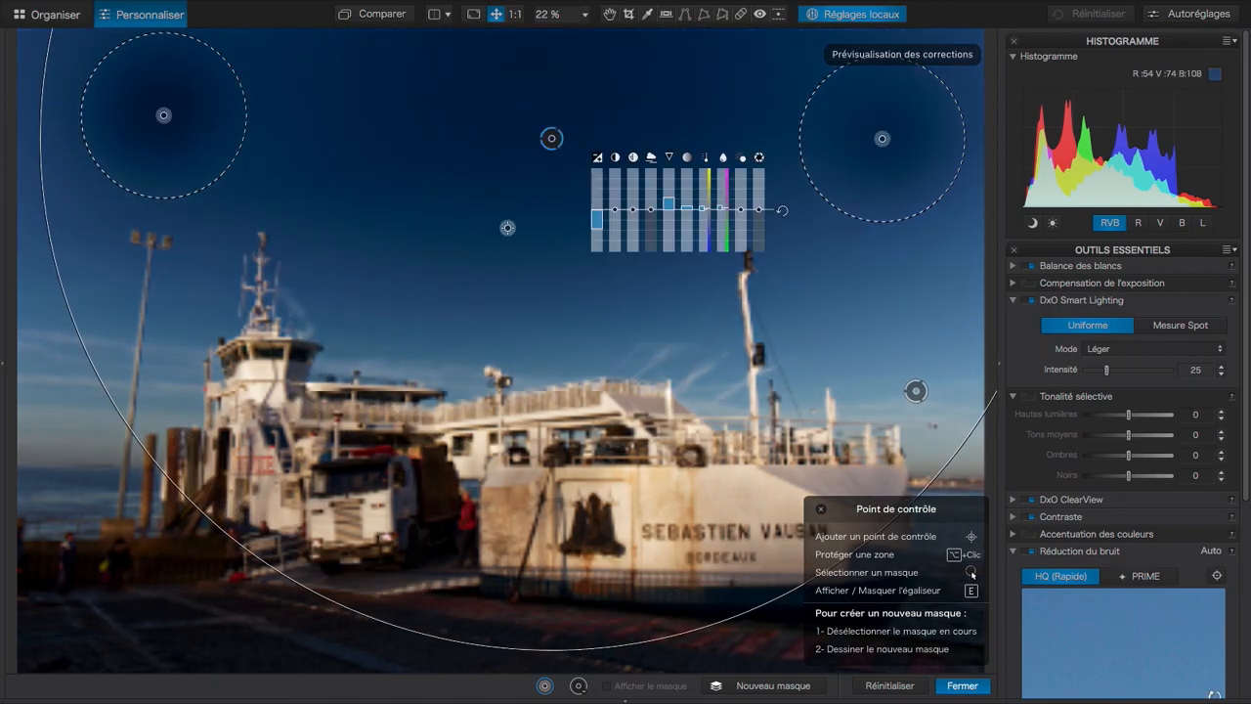
{"action": "left_click_drag", "start_coordinate": [256, 552], "coordinate": [237, 577]}
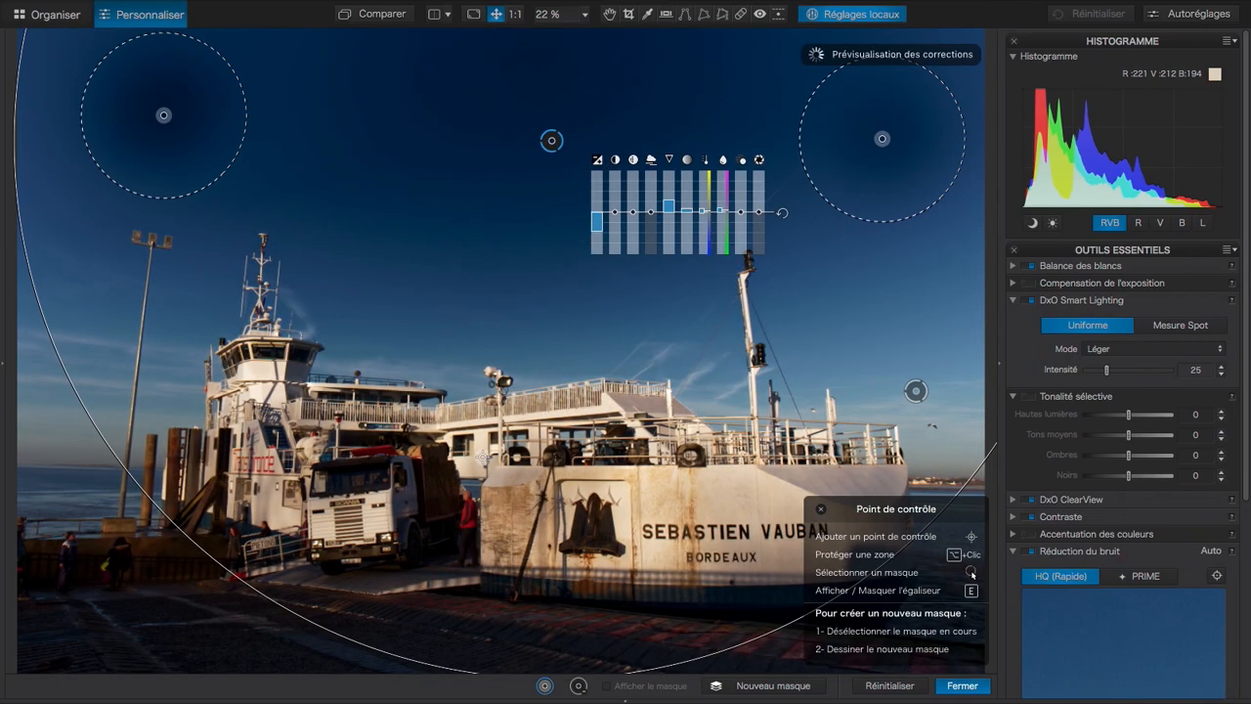
- Create a new mask with a control point on the ferry's white hull and raise its exposure
{"action": "left_click", "coordinate": [768, 688]}
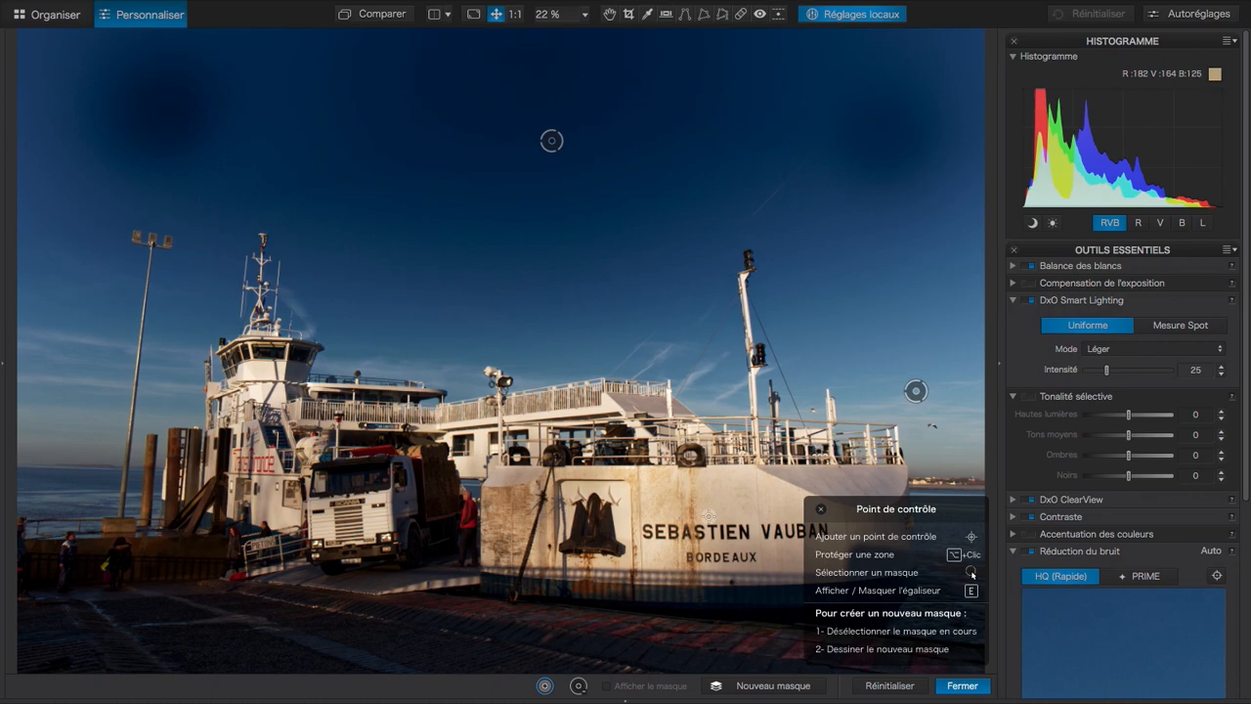
{"action": "left_click", "coordinate": [720, 486]}
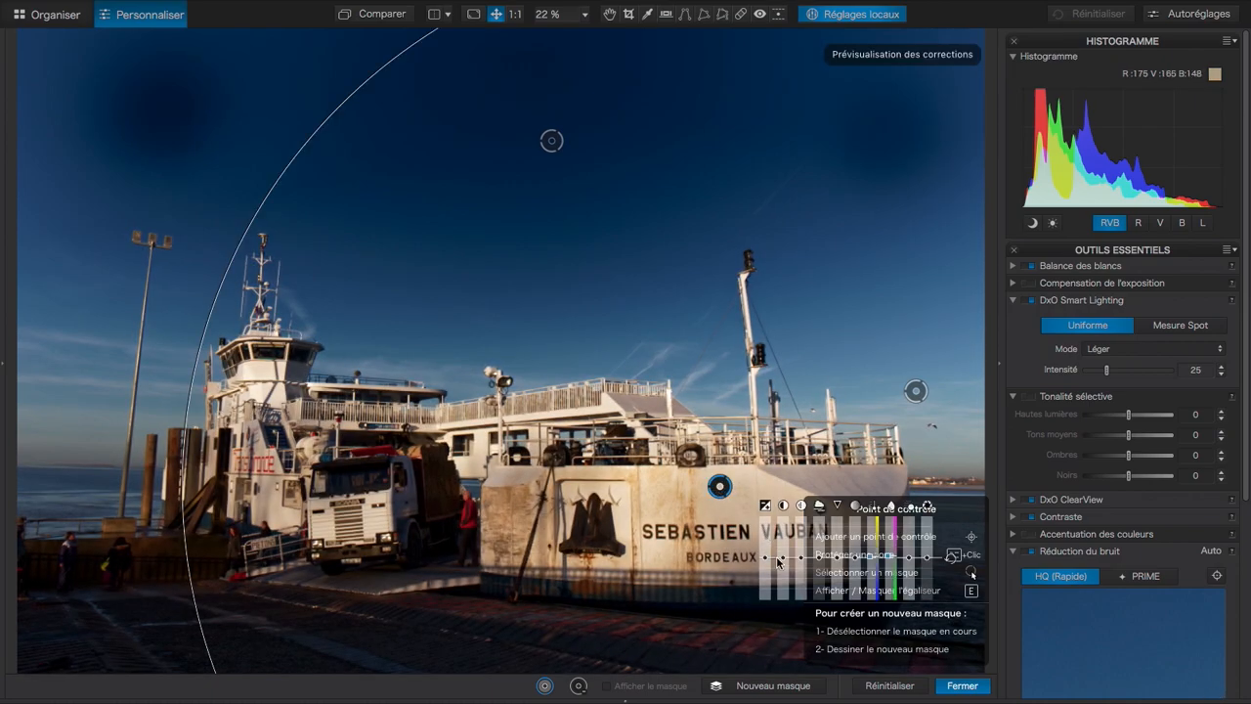
{"action": "left_click_drag", "start_coordinate": [767, 562], "coordinate": [767, 545]}
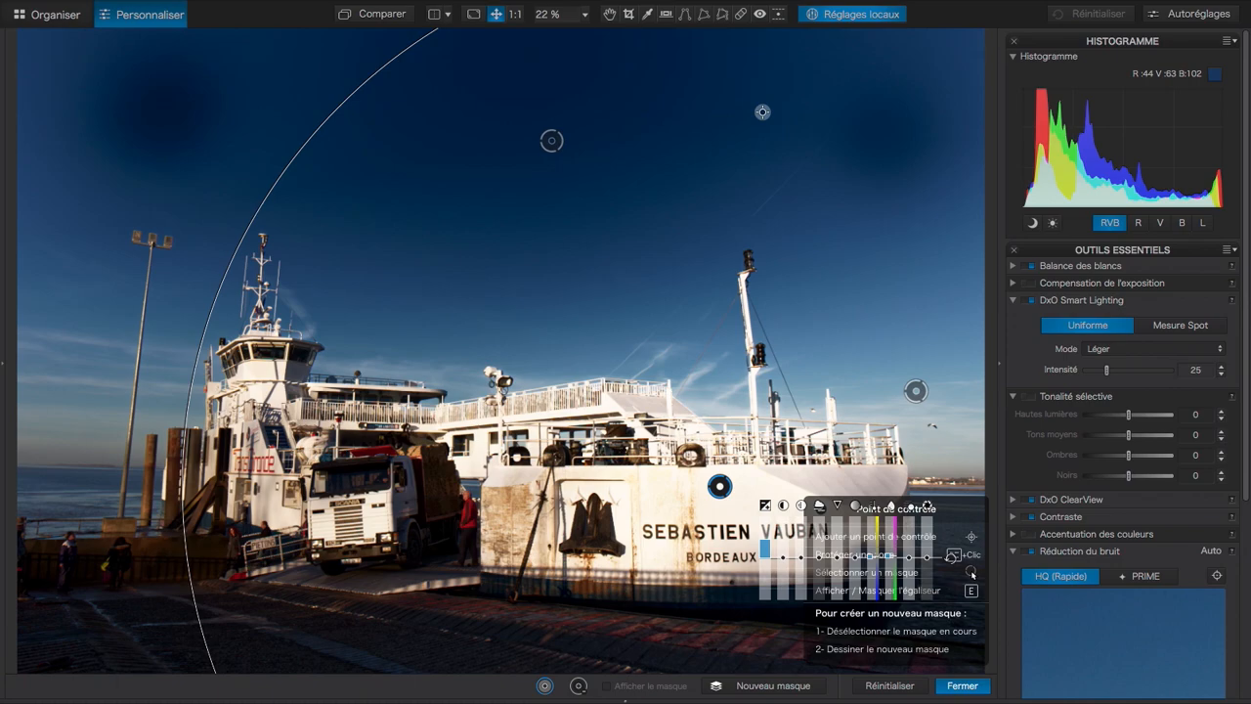
- Delete all the control points from the ferry photo
{"action": "key", "text": "Delete"}
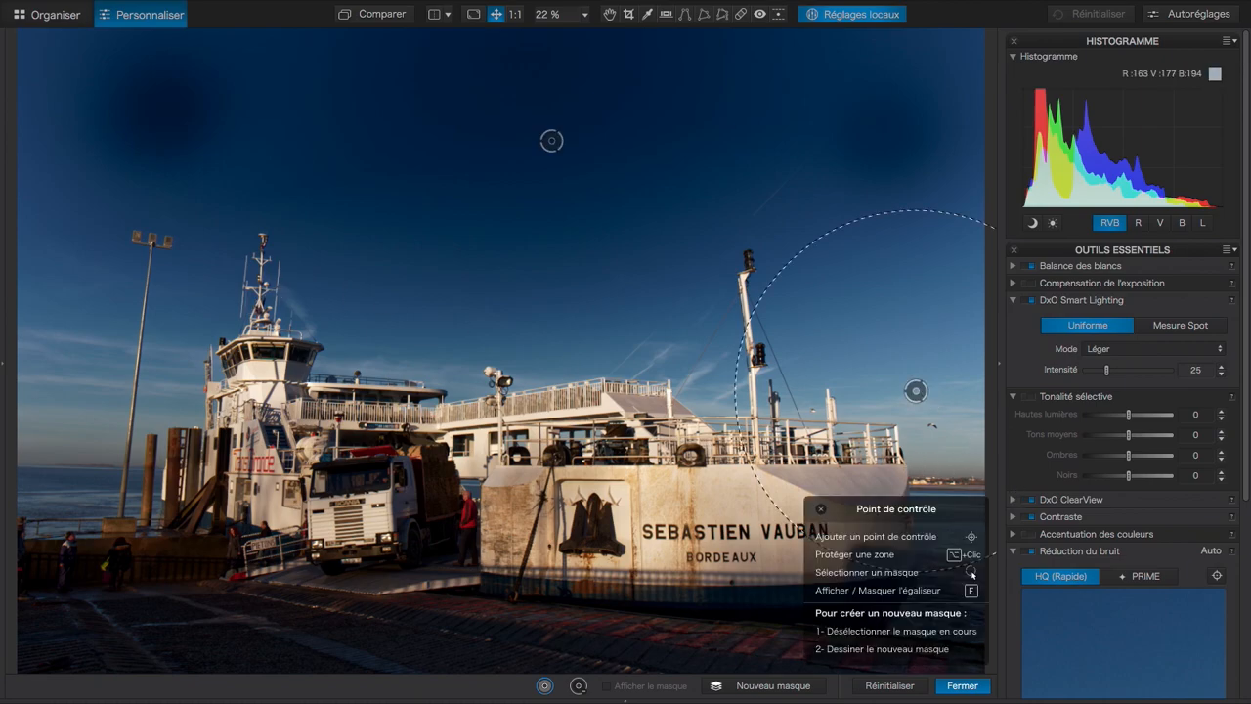
{"action": "key", "text": "e"}
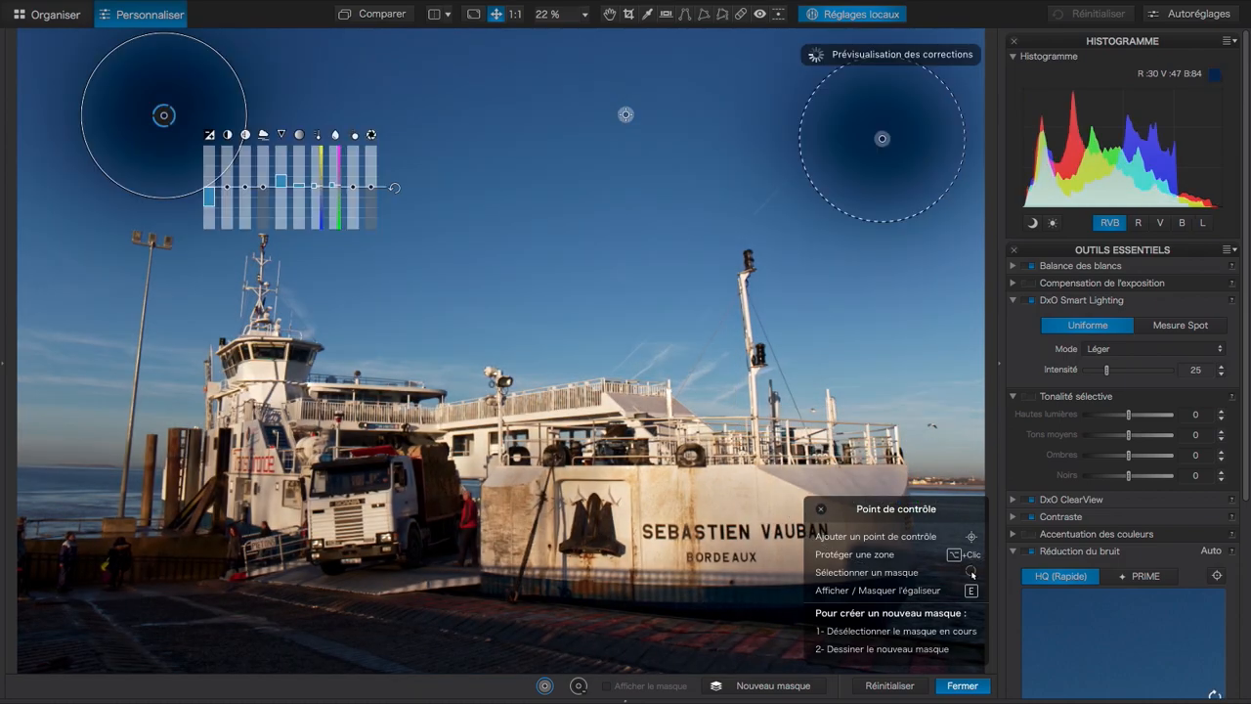
{"action": "key", "text": "Delete"}
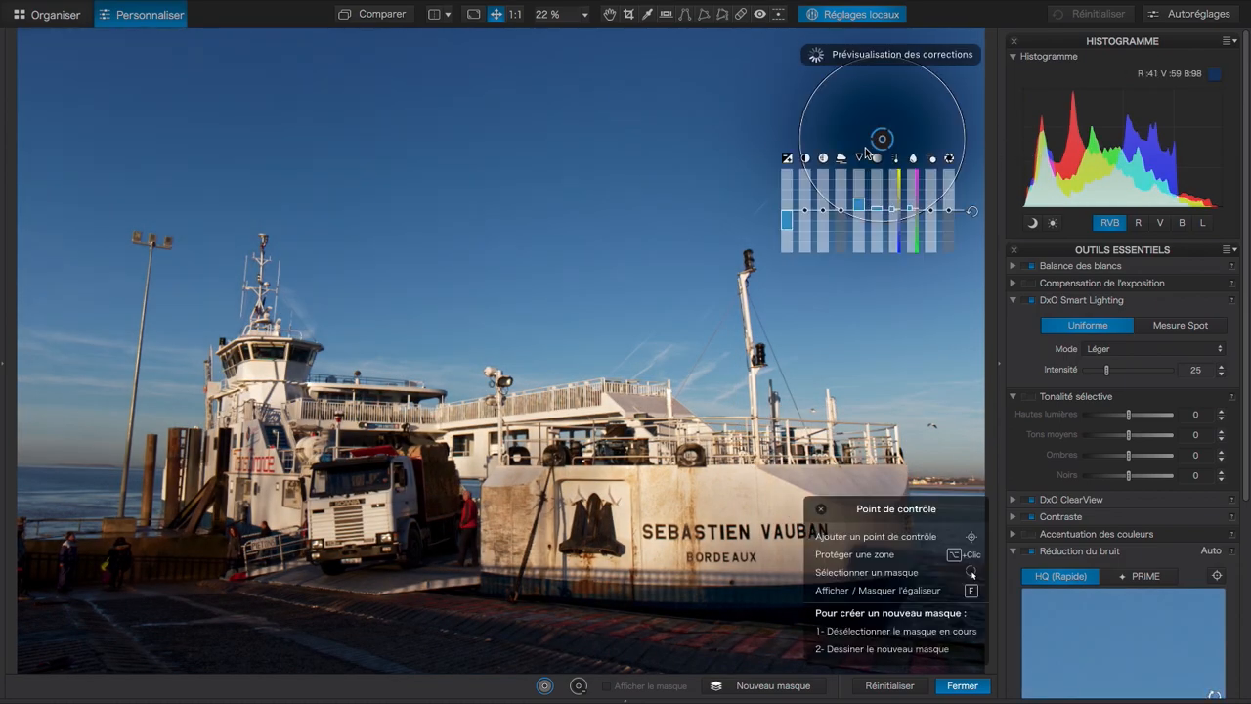
{"action": "key", "text": "Delete"}
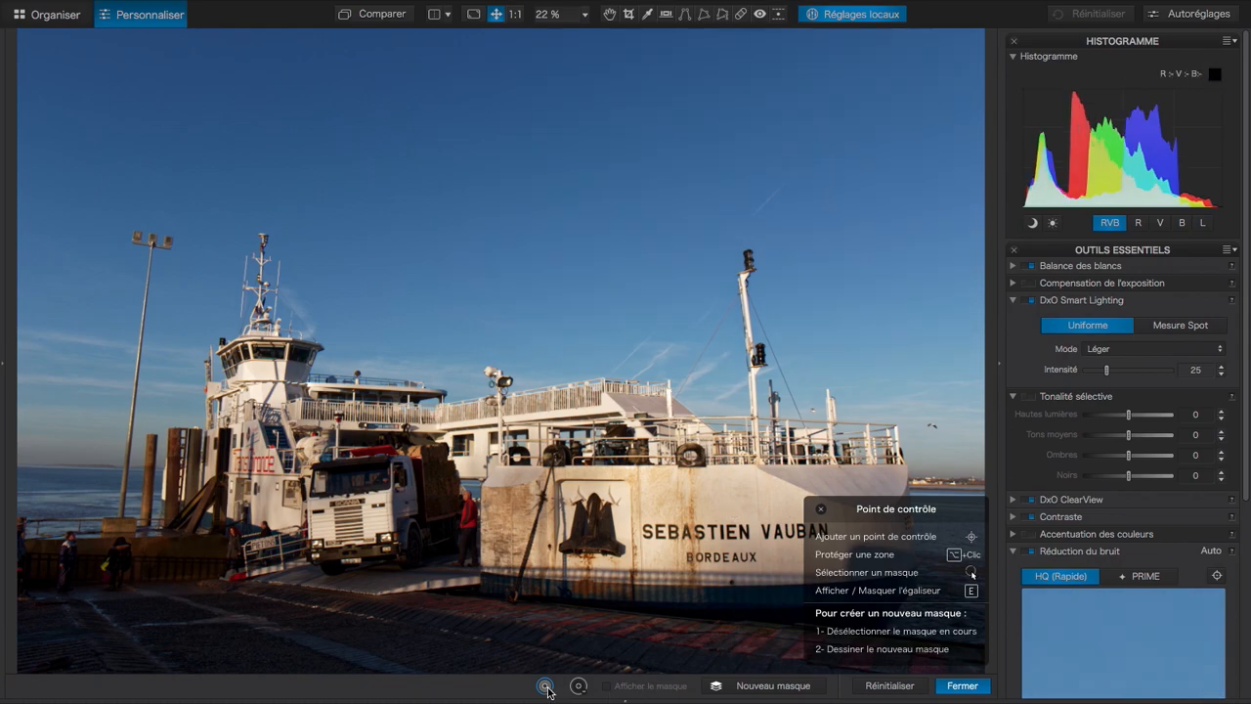
- Add a sky control point spanning nearly the whole photo, and protect the upper-left sky with a negative point of smaller radius
{"action": "left_click", "coordinate": [553, 116]}
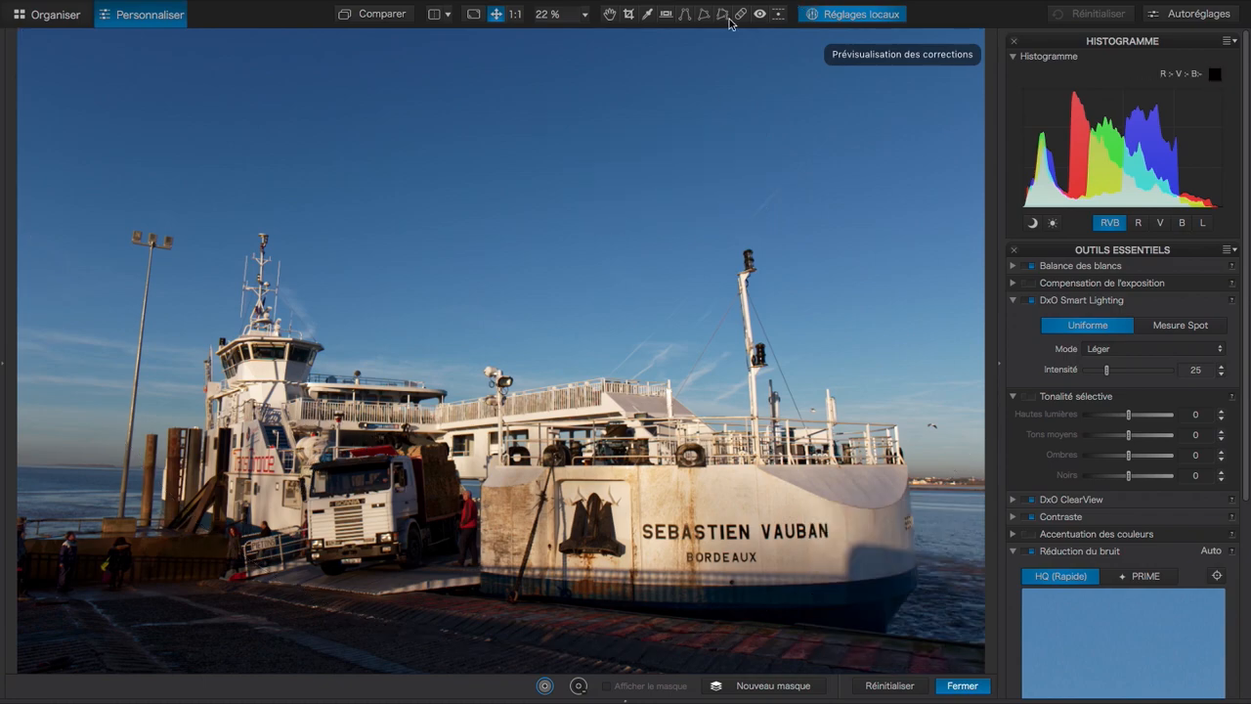
{"action": "left_click_drag", "start_coordinate": [217, 536], "coordinate": [147, 623]}
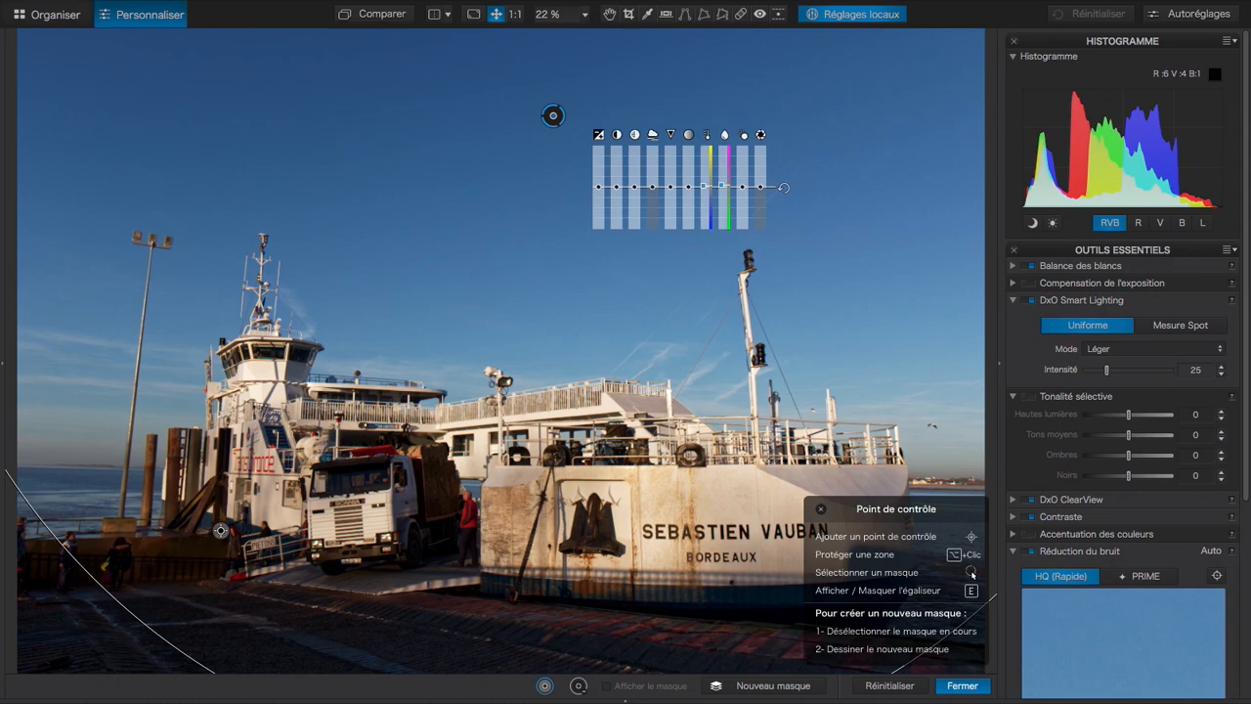
{"action": "left_click", "coordinate": [579, 687]}
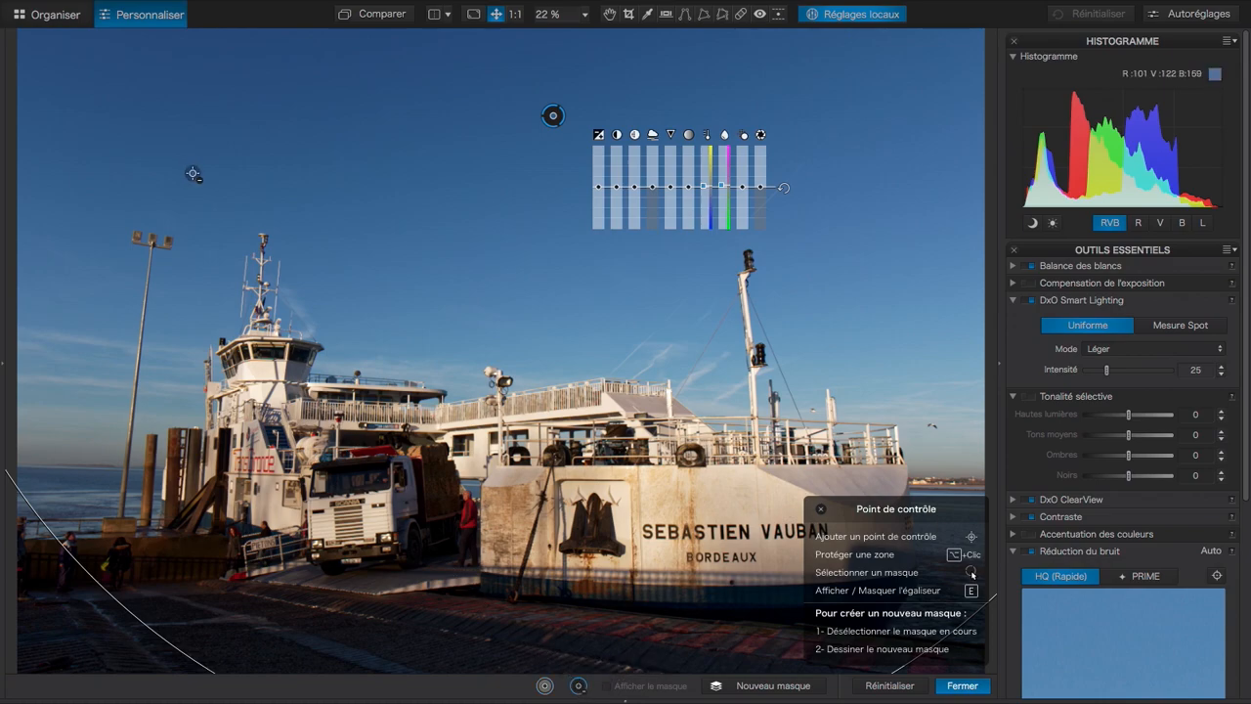
{"action": "left_click", "coordinate": [118, 191]}
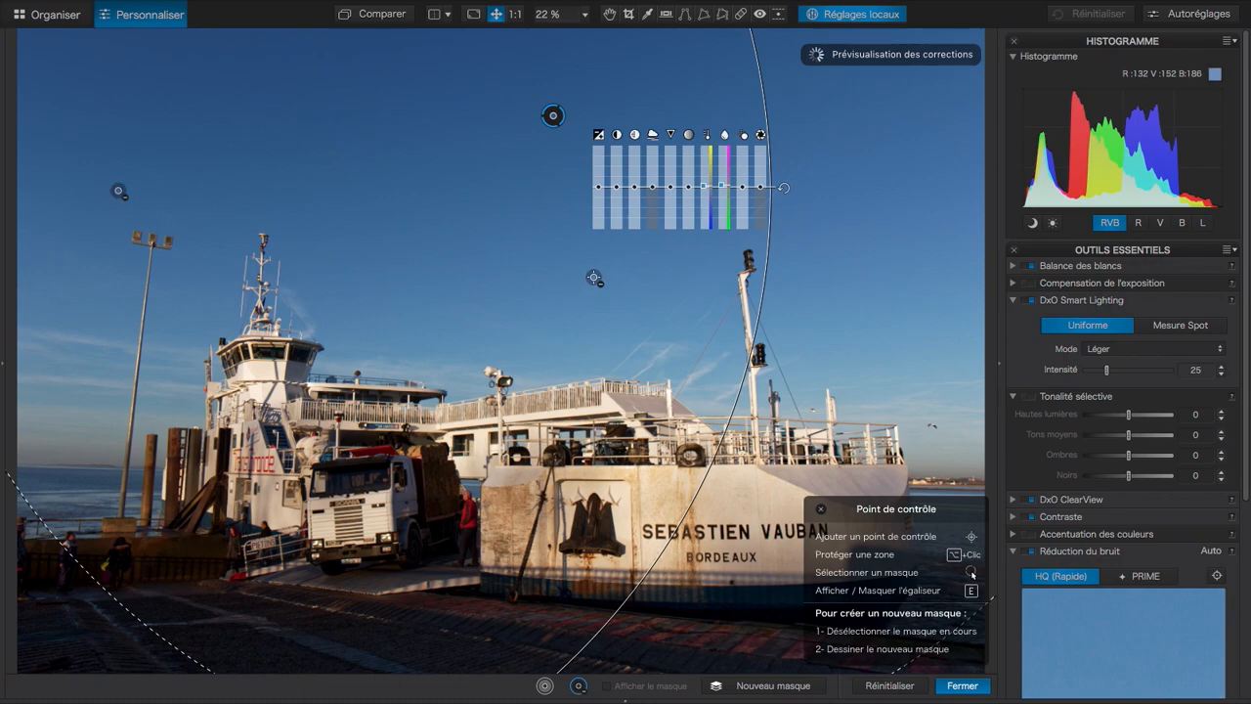
{"action": "left_click_drag", "start_coordinate": [759, 262], "coordinate": [359, 209]}
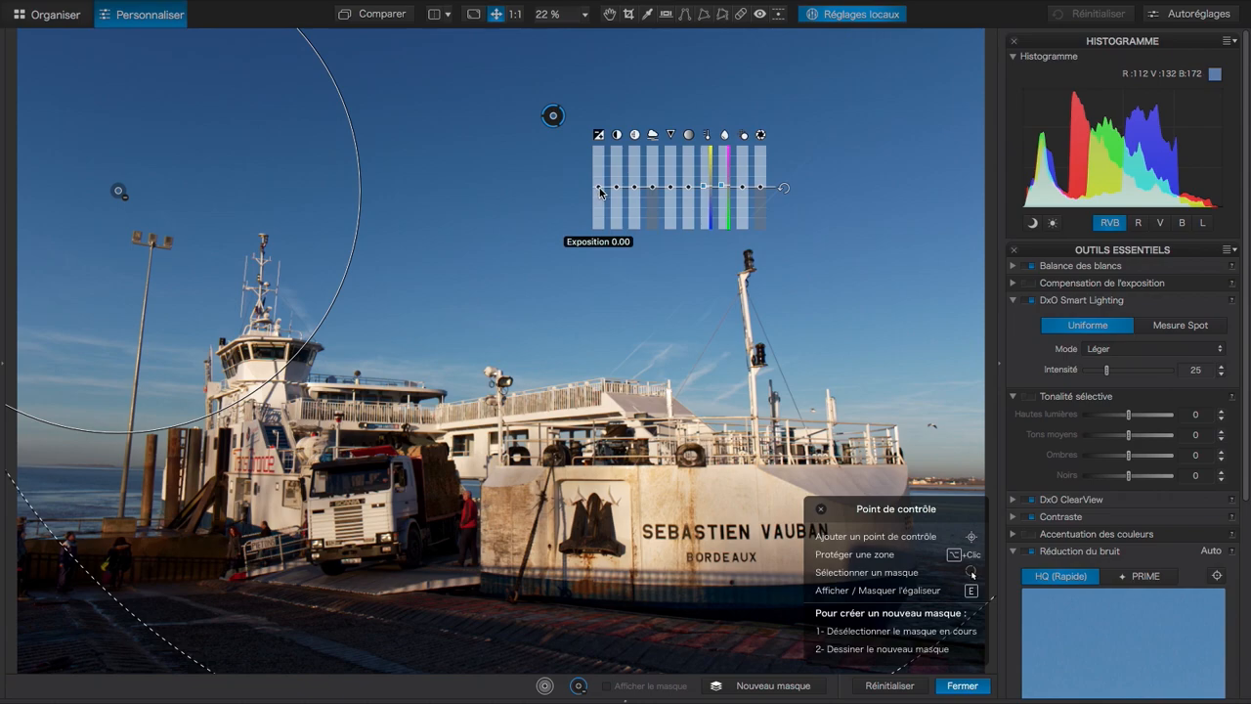
- Lower the sky mask's exposure and move the protection point right, to the sky above the ferry's bridge
{"action": "left_click_drag", "start_coordinate": [600, 192], "coordinate": [599, 211]}
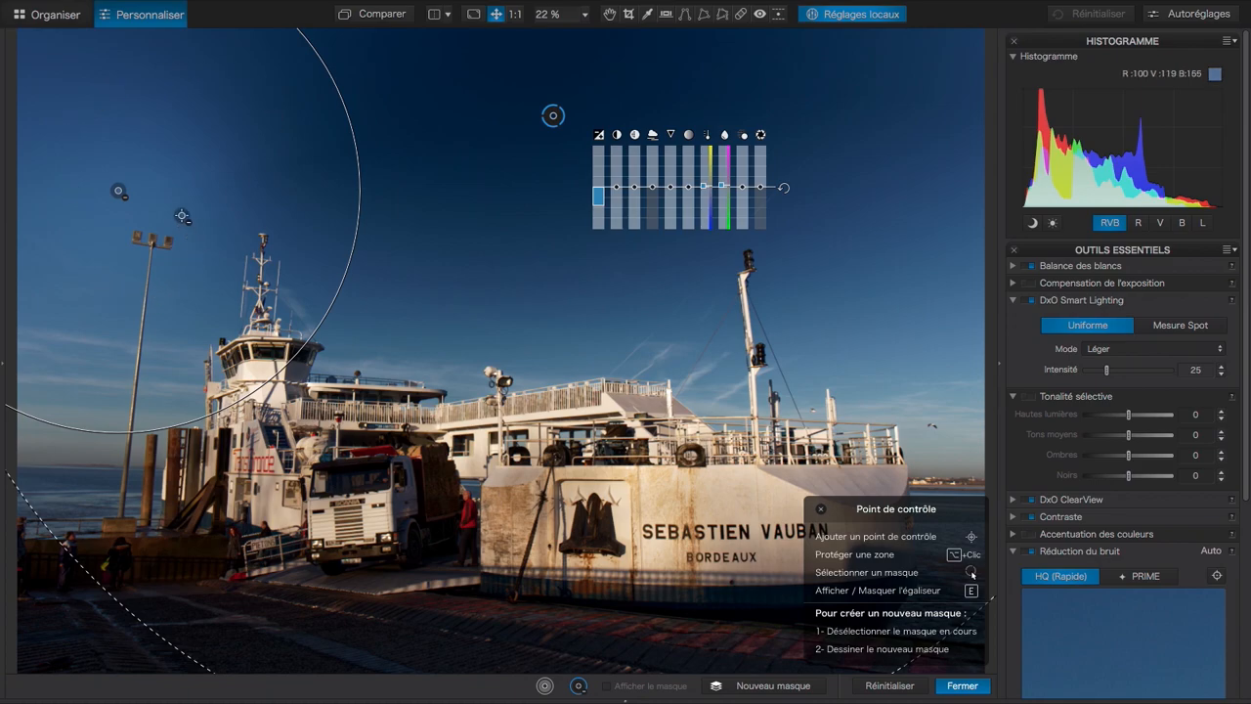
{"action": "left_click_drag", "start_coordinate": [118, 191], "coordinate": [221, 158]}
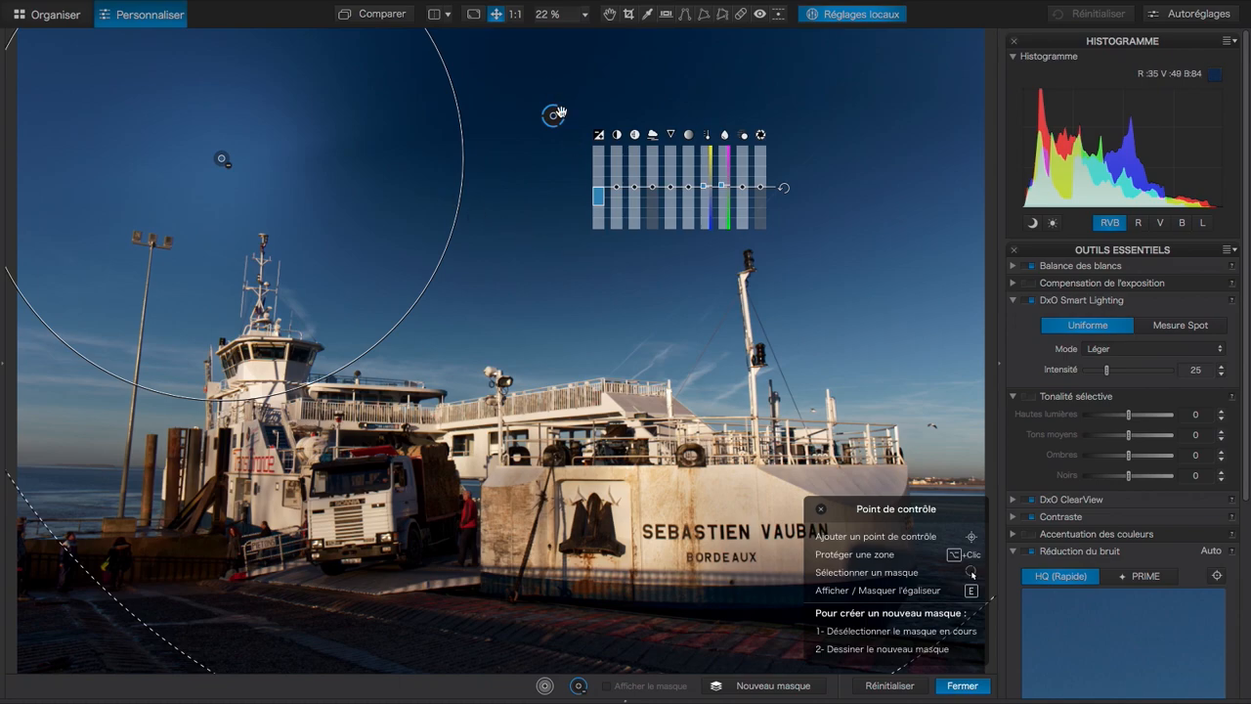
- Delete the sky control points and return to the photo library with the filmstrip shown
{"action": "key", "text": "Delete"}
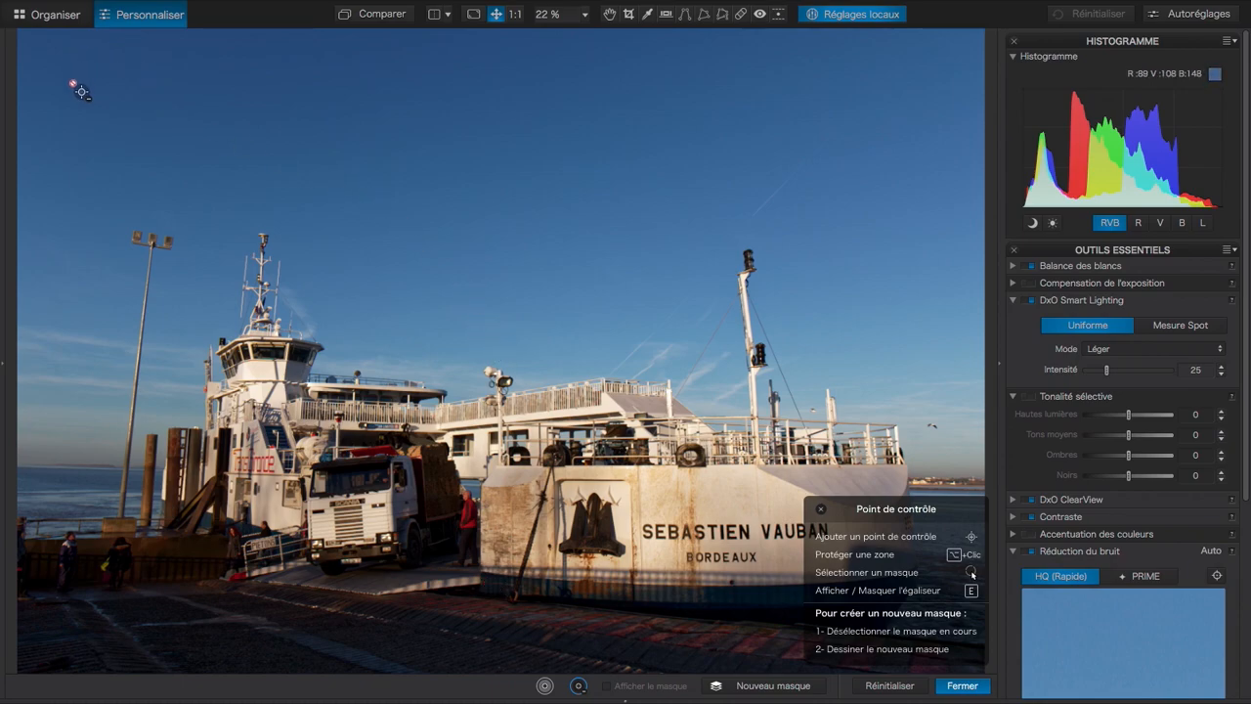
{"action": "left_click", "coordinate": [65, 19]}
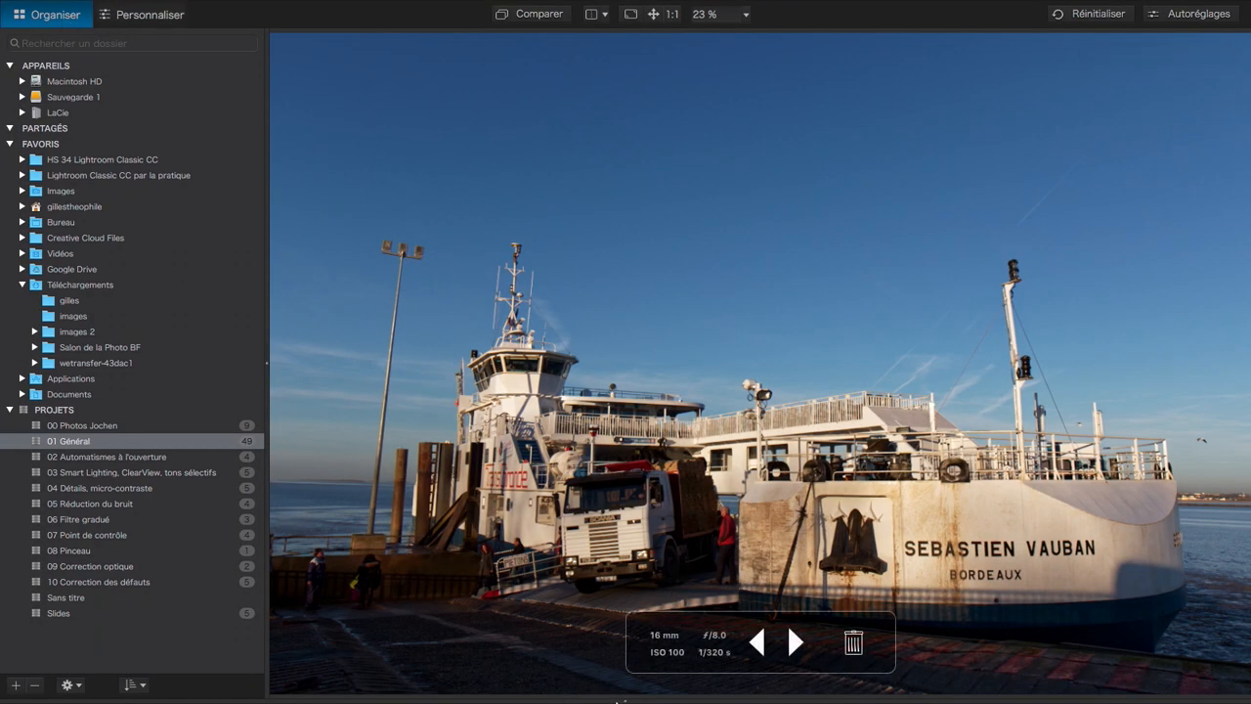
{"action": "left_click_drag", "start_coordinate": [625, 698], "coordinate": [631, 625]}
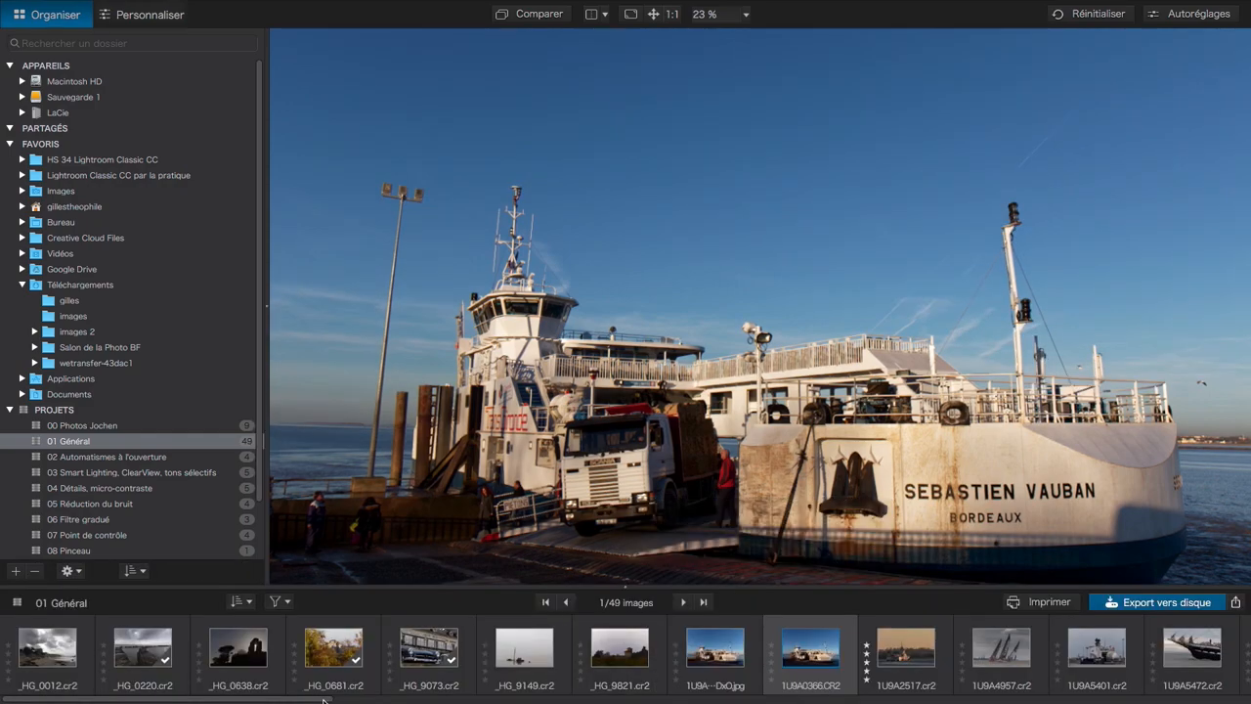
- Open the sailboat photo File666.cr2 from the 01 Général project for customizing
{"action": "left_click", "coordinate": [59, 659]}
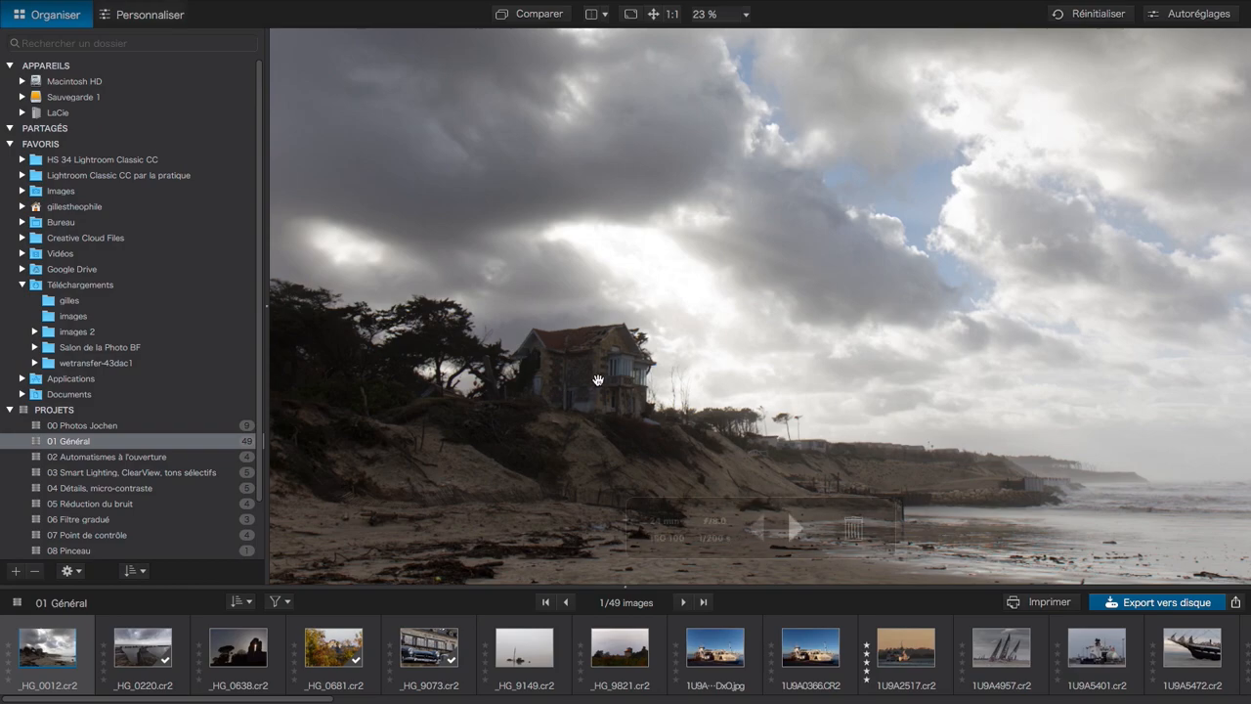
{"action": "scroll", "coordinate": [195, 497], "scroll_direction": "down", "scroll_amount": 1}
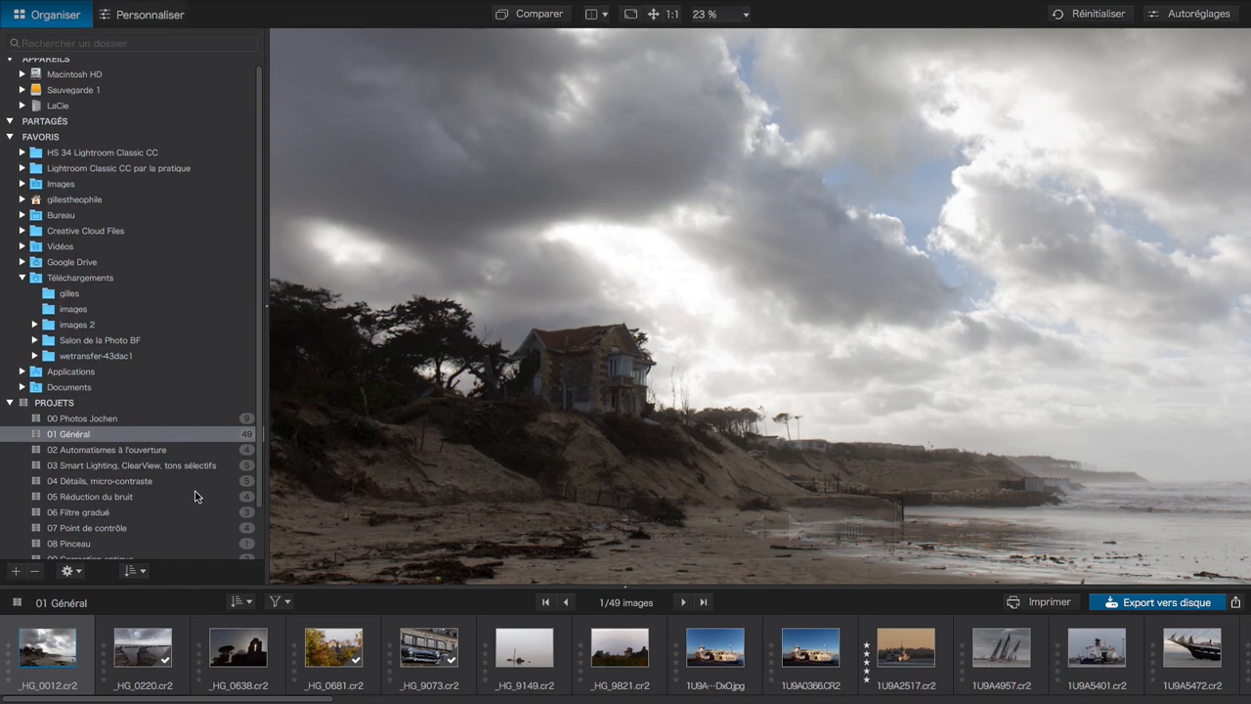
{"action": "scroll", "coordinate": [589, 667], "scroll_direction": "right", "scroll_amount": 3}
{"action": "scroll", "coordinate": [588, 665], "scroll_direction": "right", "scroll_amount": 3}
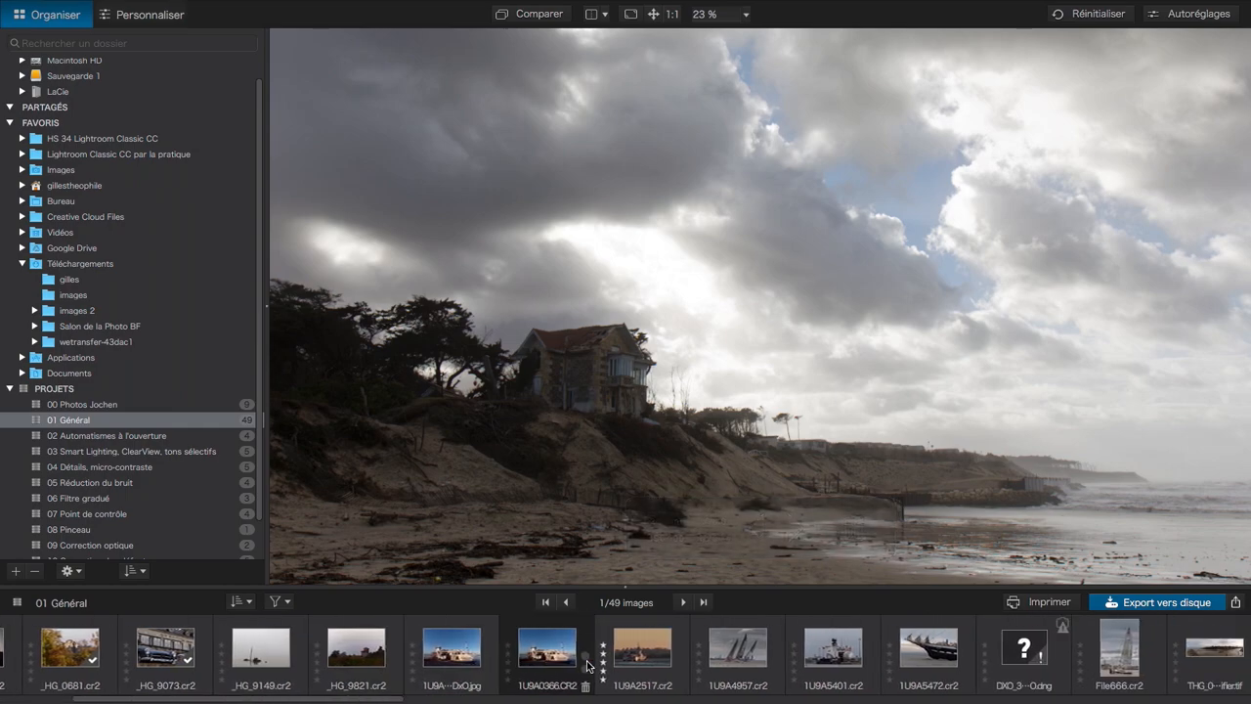
{"action": "scroll", "coordinate": [587, 666], "scroll_direction": "right", "scroll_amount": 8}
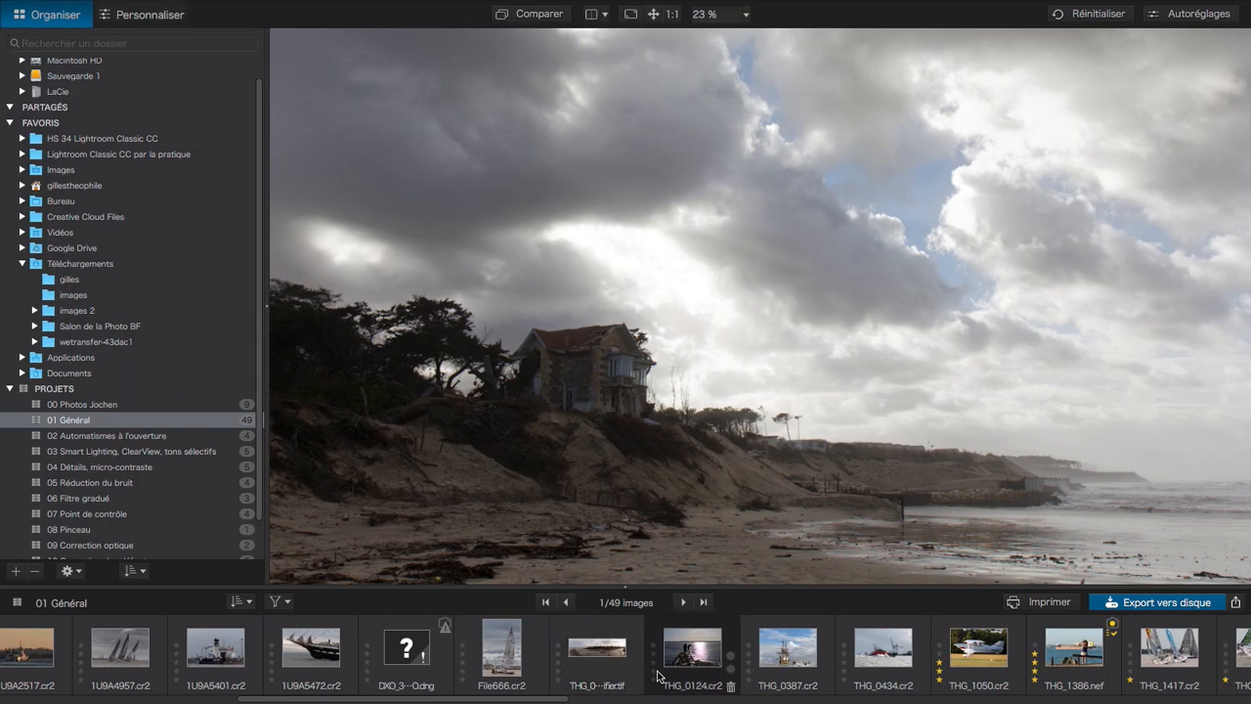
{"action": "left_click", "coordinate": [507, 655]}
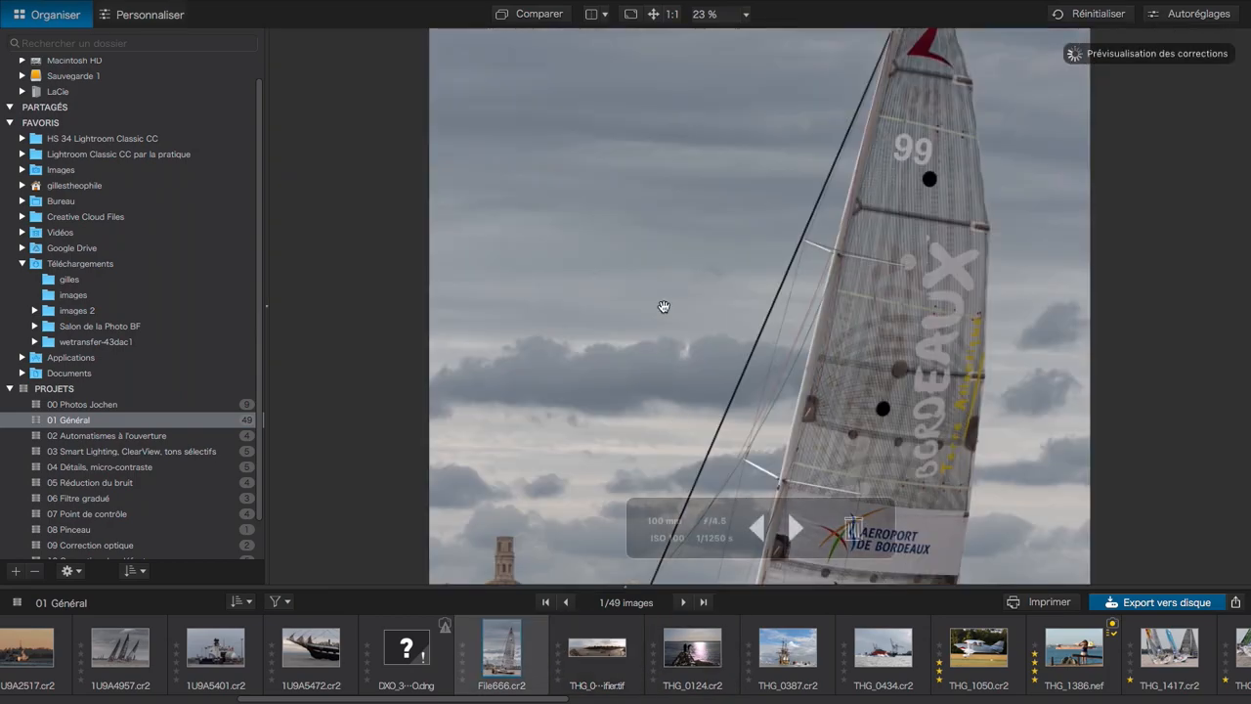
{"action": "double_click", "coordinate": [807, 222]}
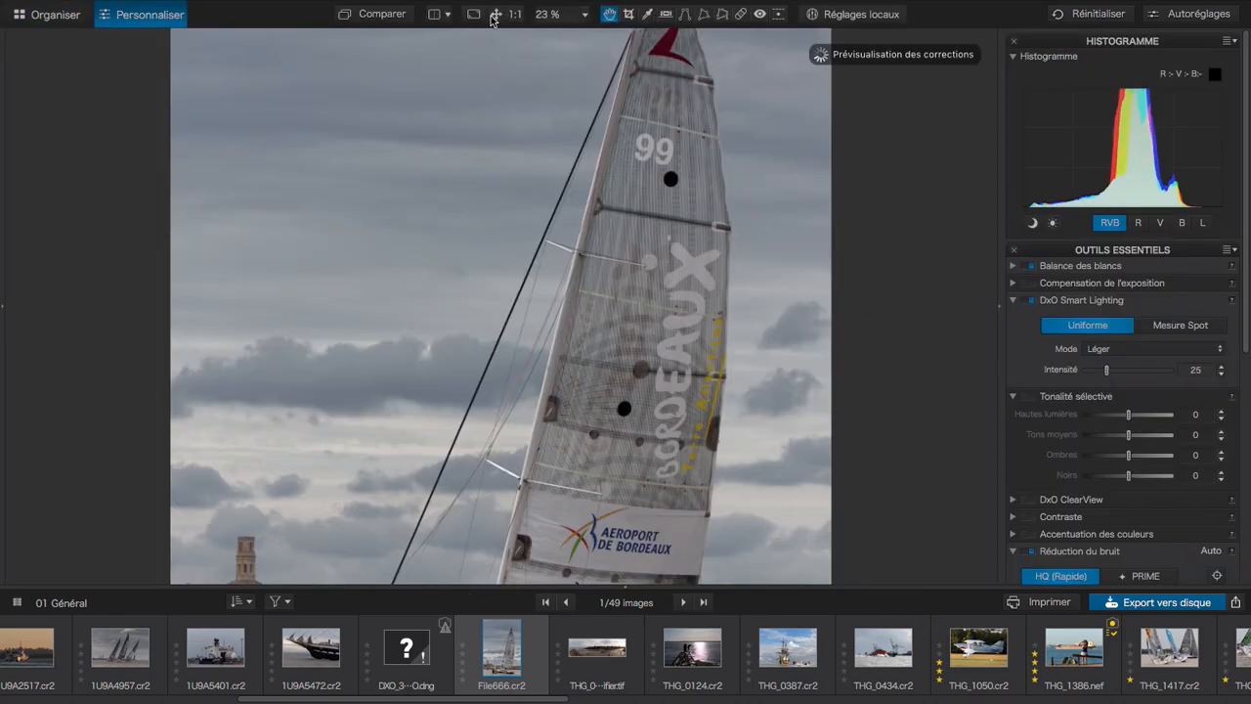
- Fit the whole sailboat photo in the view and reset all its corrections
{"action": "left_click", "coordinate": [496, 15]}
{"action": "left_click", "coordinate": [1091, 14]}
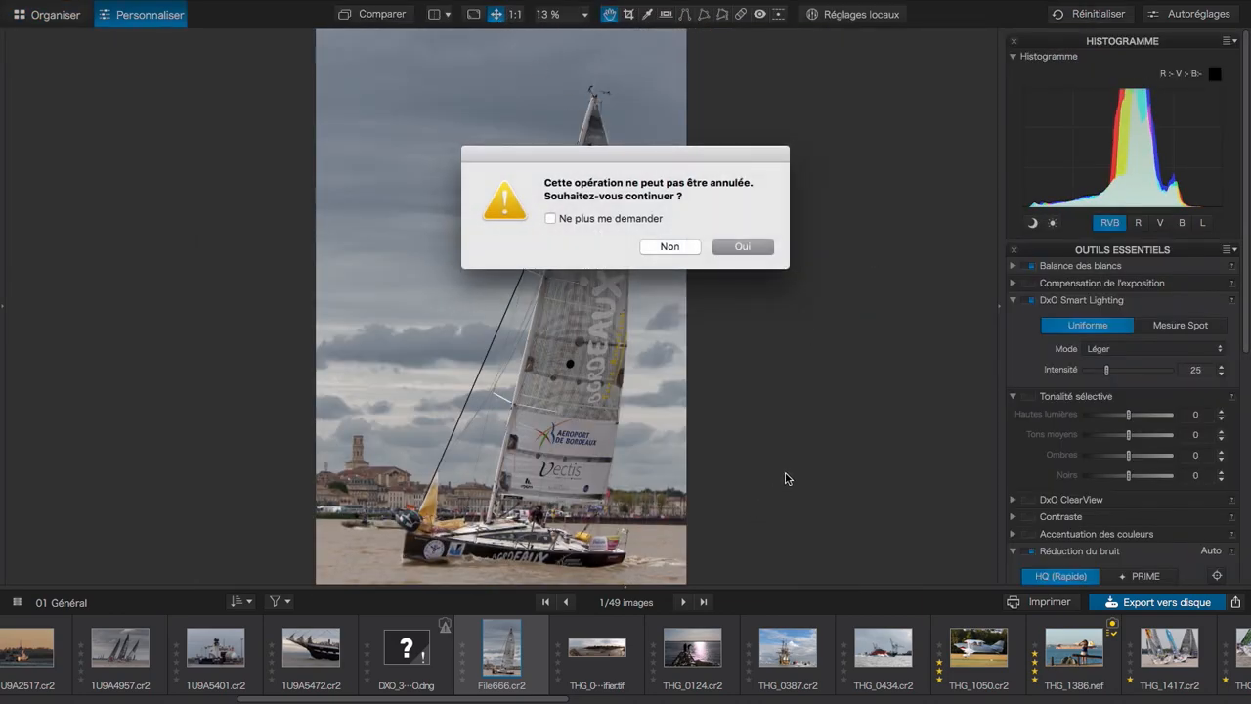
{"action": "left_click", "coordinate": [746, 248]}
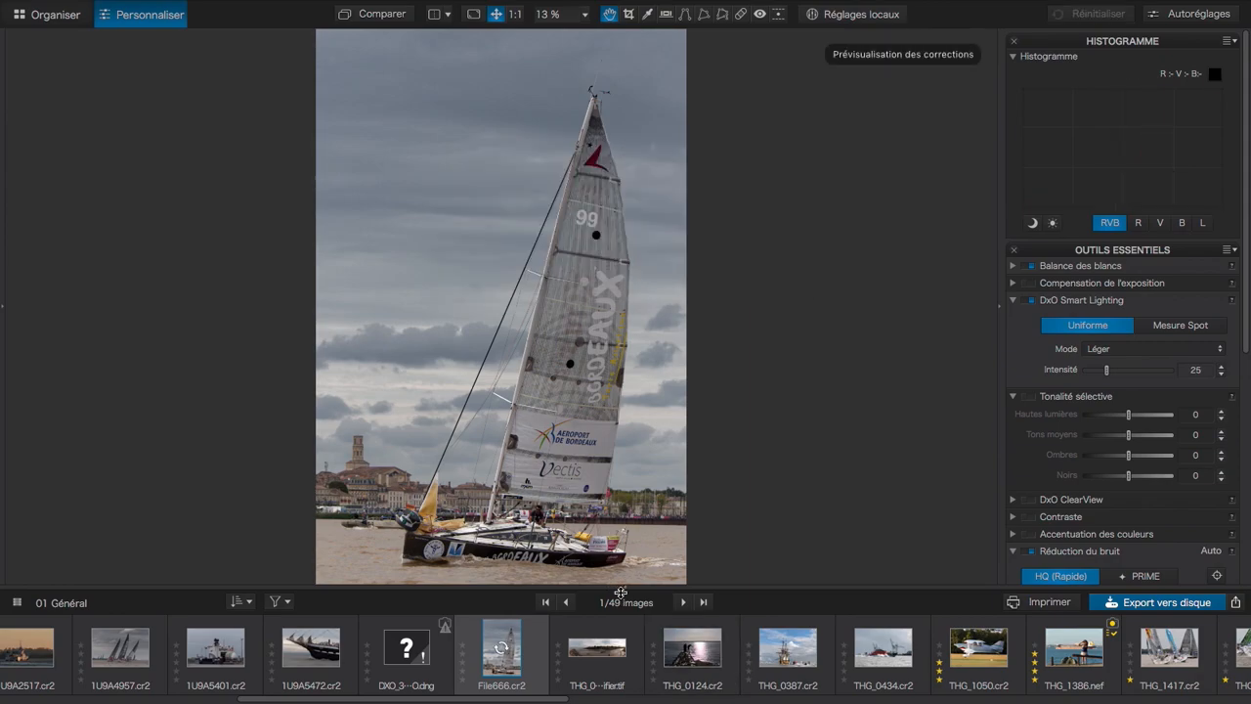
- Hide the filmstrip and draw a graduated filter down the sailboat photo, with its starting line just above the mast top
{"action": "left_click_drag", "start_coordinate": [620, 585], "coordinate": [613, 671]}
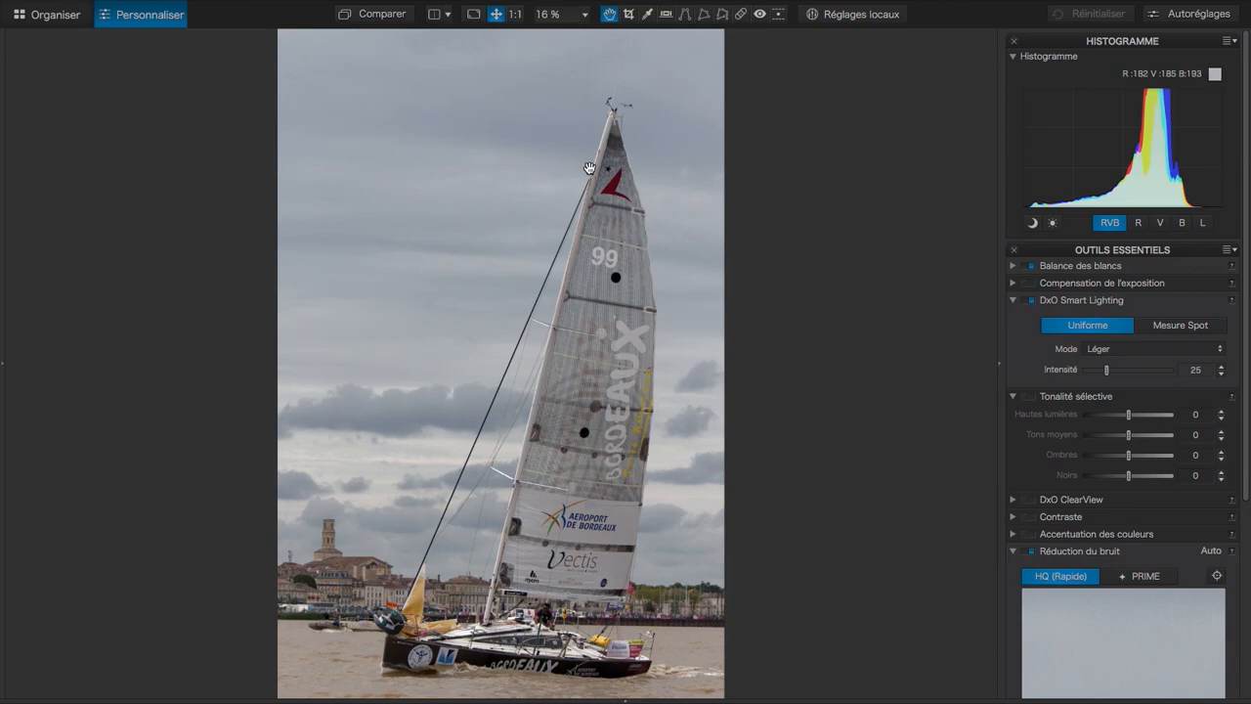
{"action": "left_click", "coordinate": [856, 15]}
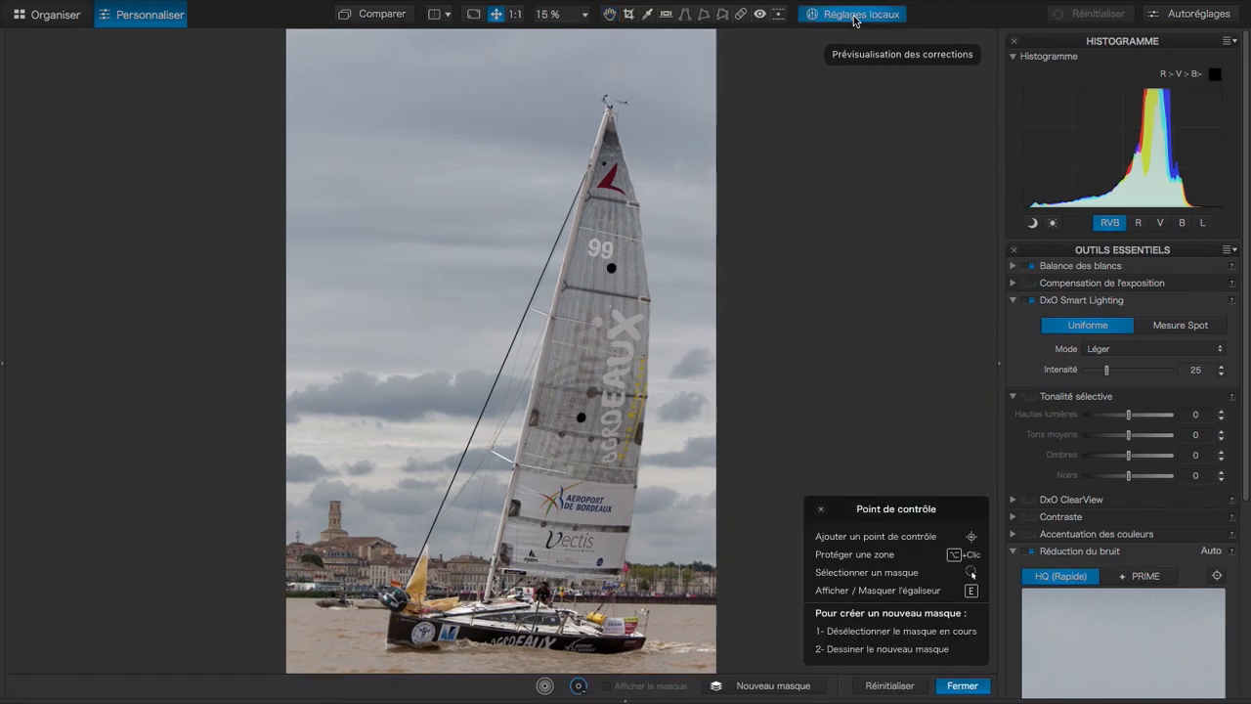
{"action": "right_click", "coordinate": [429, 143]}
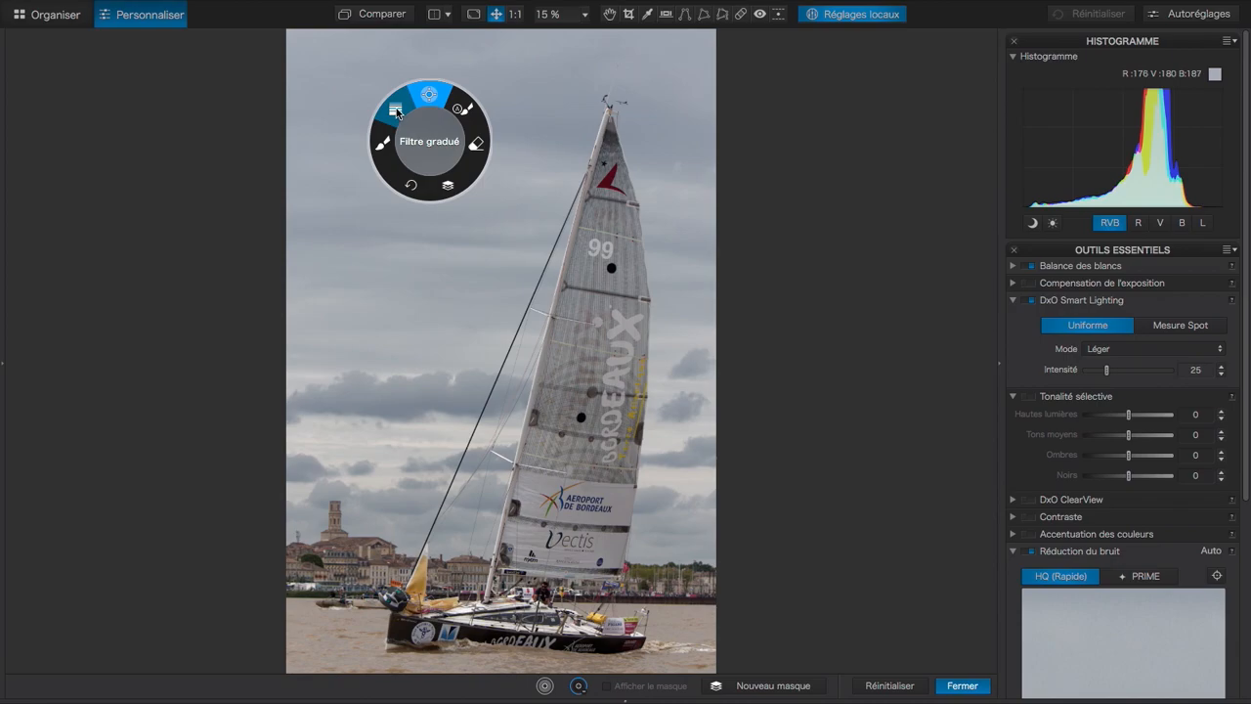
{"action": "left_click", "coordinate": [396, 111]}
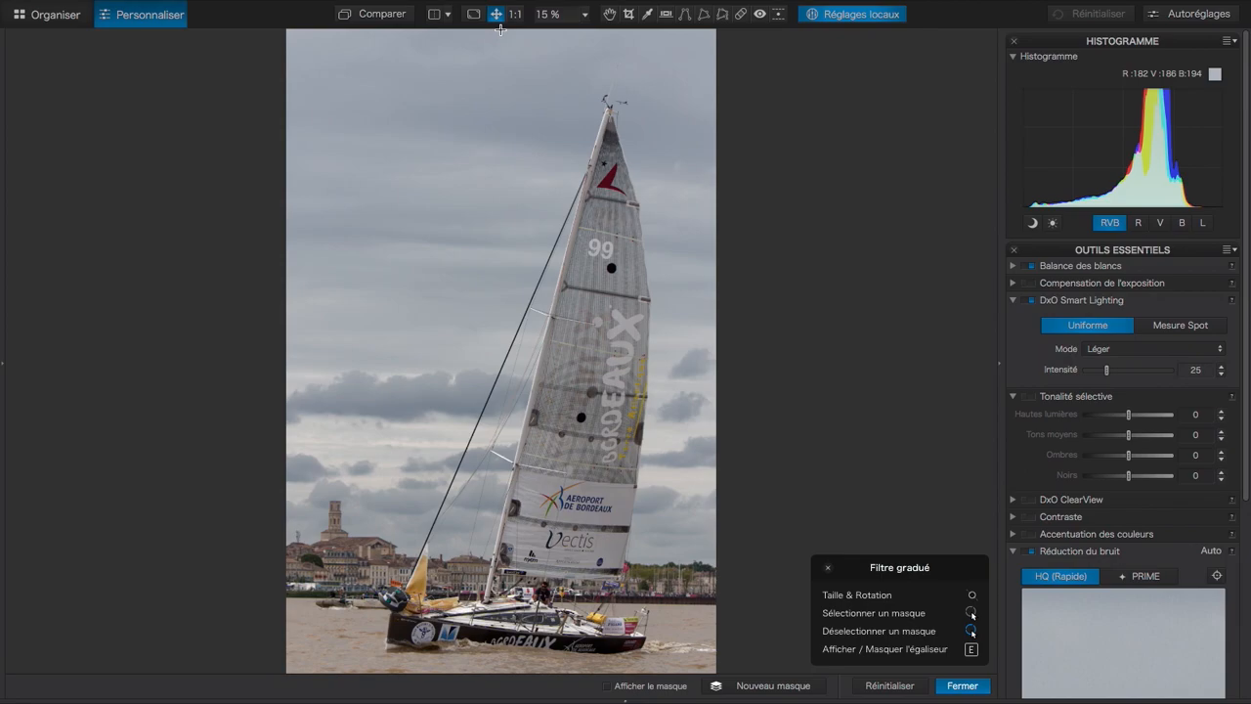
{"action": "left_click_drag", "start_coordinate": [499, 29], "coordinate": [514, 627]}
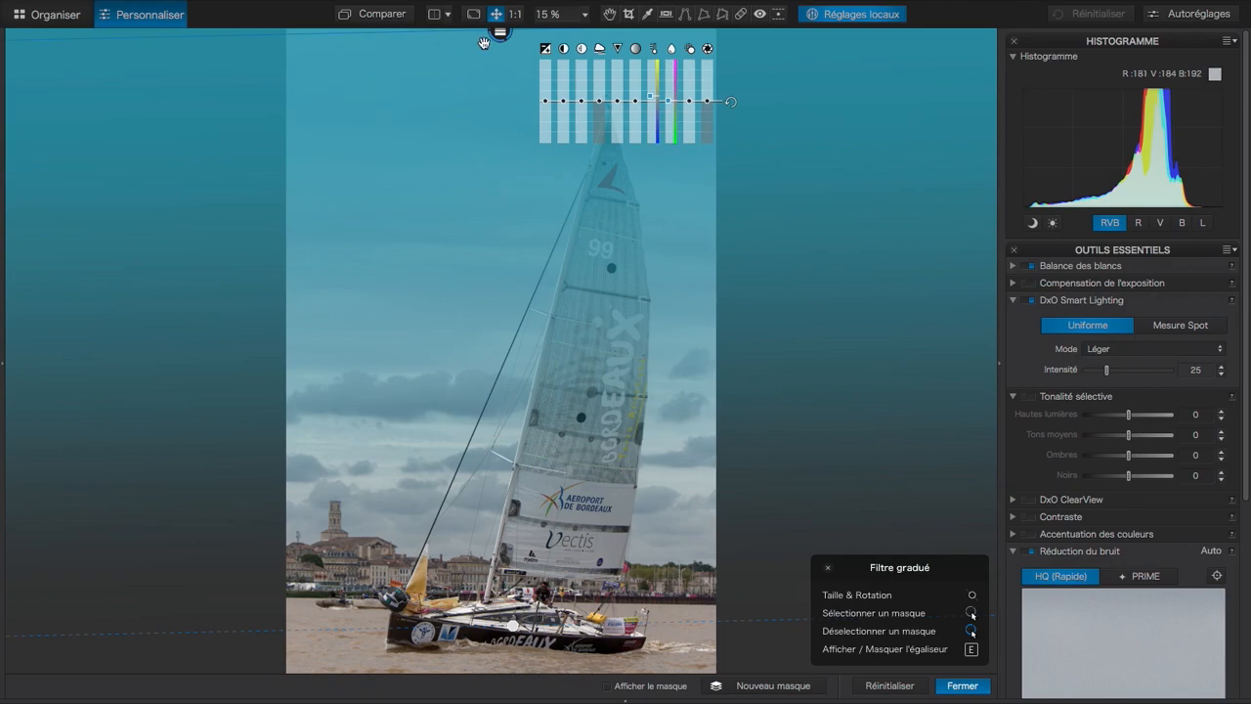
{"action": "left_click_drag", "start_coordinate": [499, 31], "coordinate": [542, 142]}
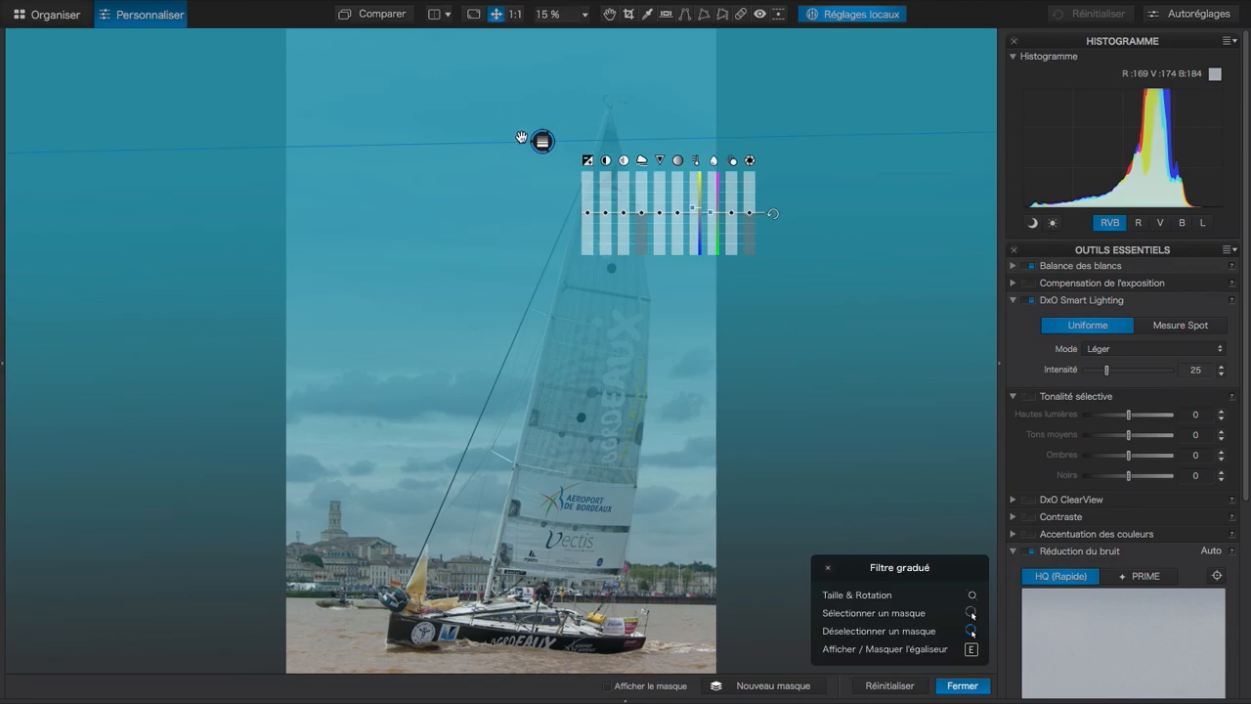
{"action": "left_click_drag", "start_coordinate": [543, 141], "coordinate": [550, 125]}
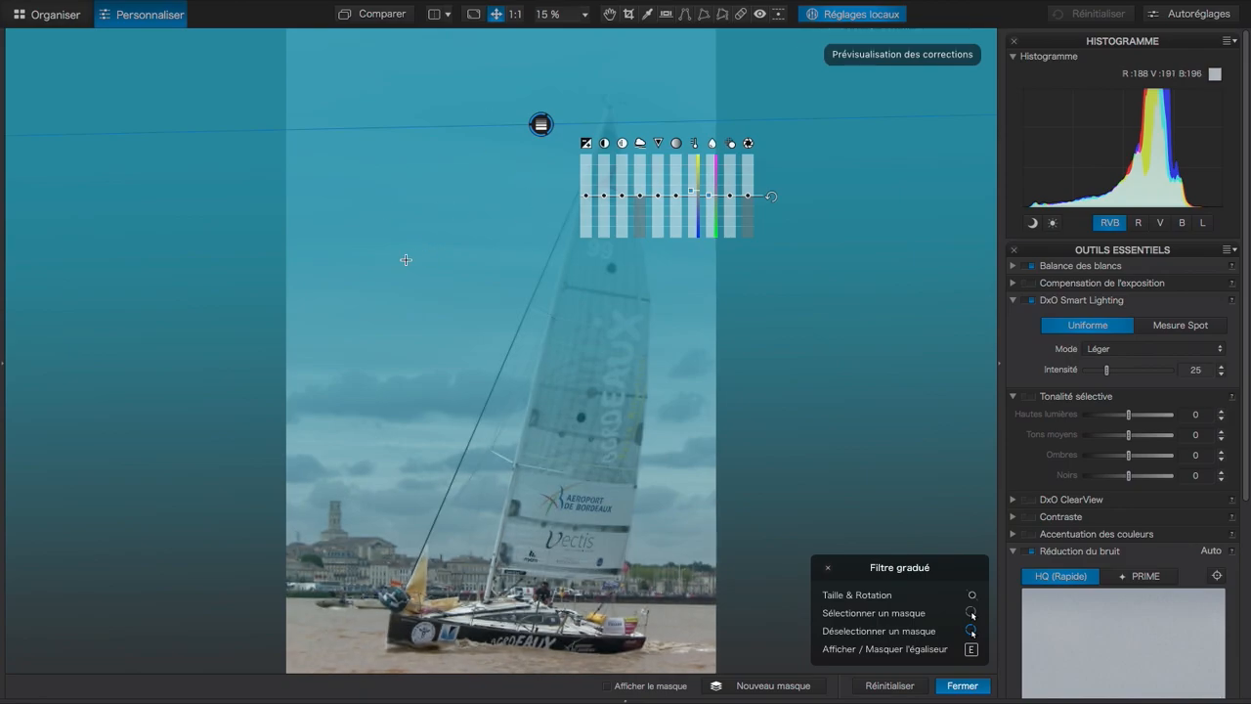
- Darken the sky with the graduated filter's exposure and compare the photo with and without local adjustments
{"action": "mouse_move", "coordinate": [587, 198]}
{"action": "left_click_drag", "start_coordinate": [587, 197], "coordinate": [641, 193]}
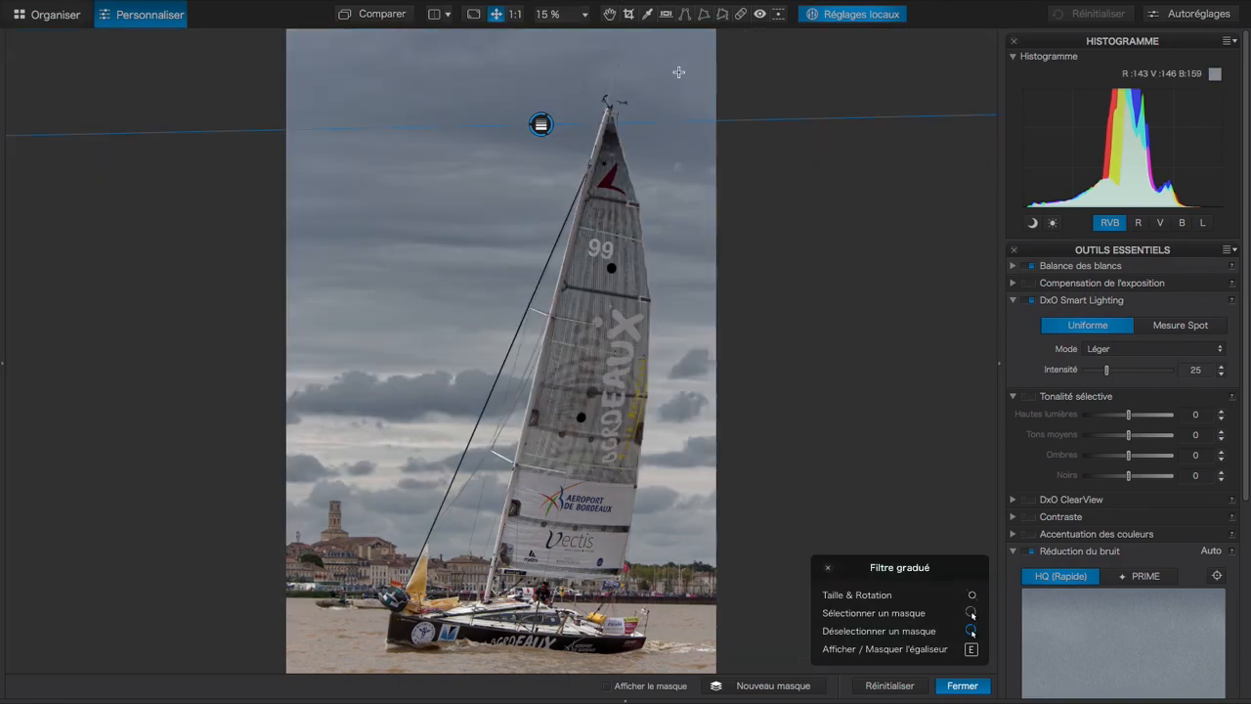
{"action": "left_click", "coordinate": [378, 17]}
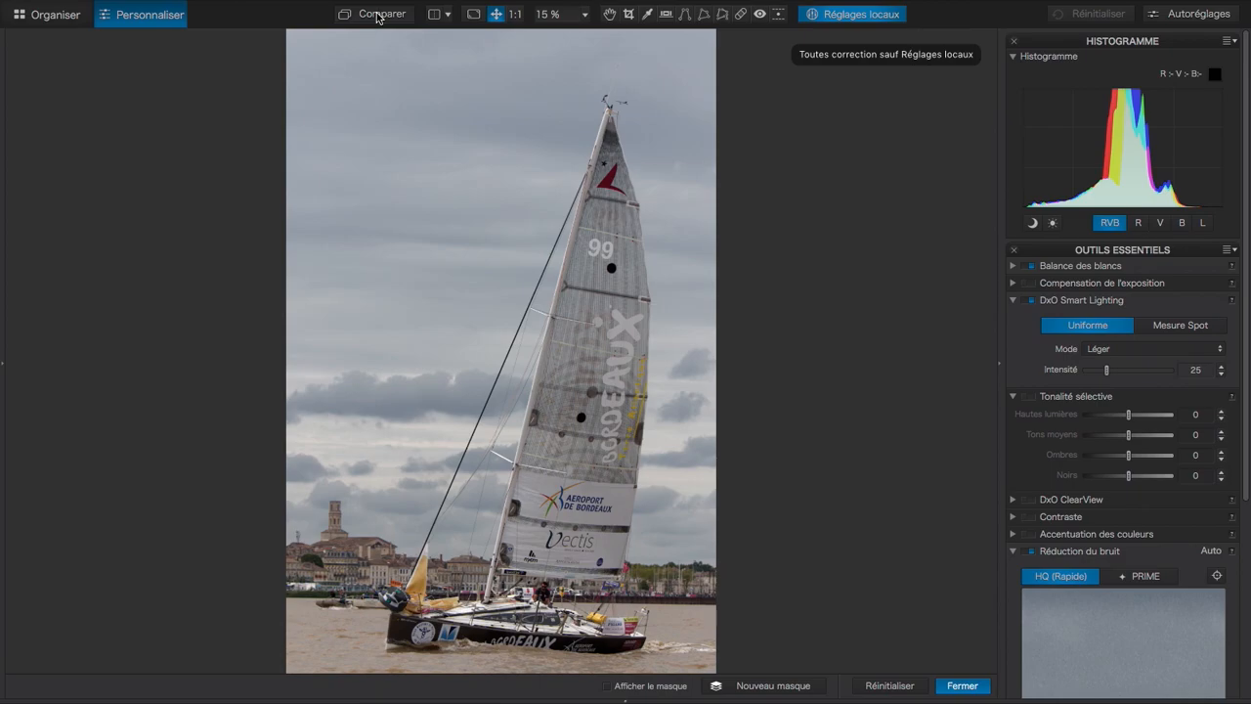
{"action": "left_click", "coordinate": [376, 16]}
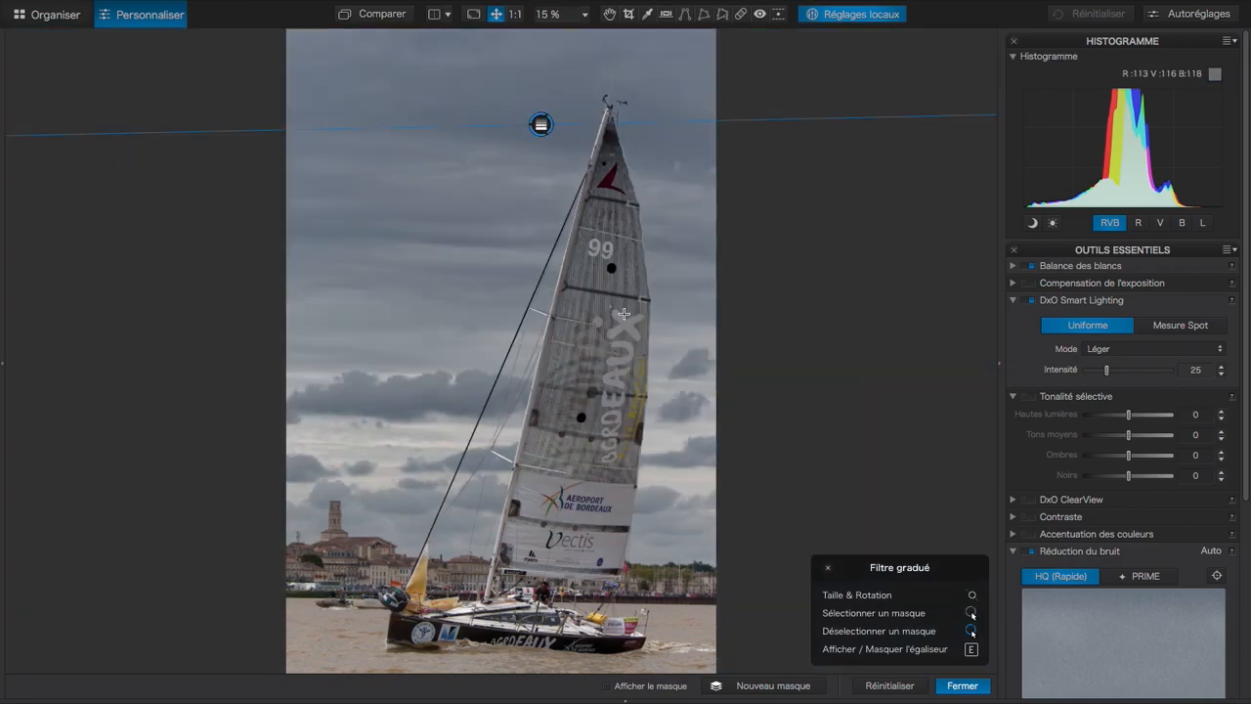
- Erase the graduated filter's effect from the sail with the Gomme tool, using a reduced eraser size
{"action": "right_click", "coordinate": [449, 210]}
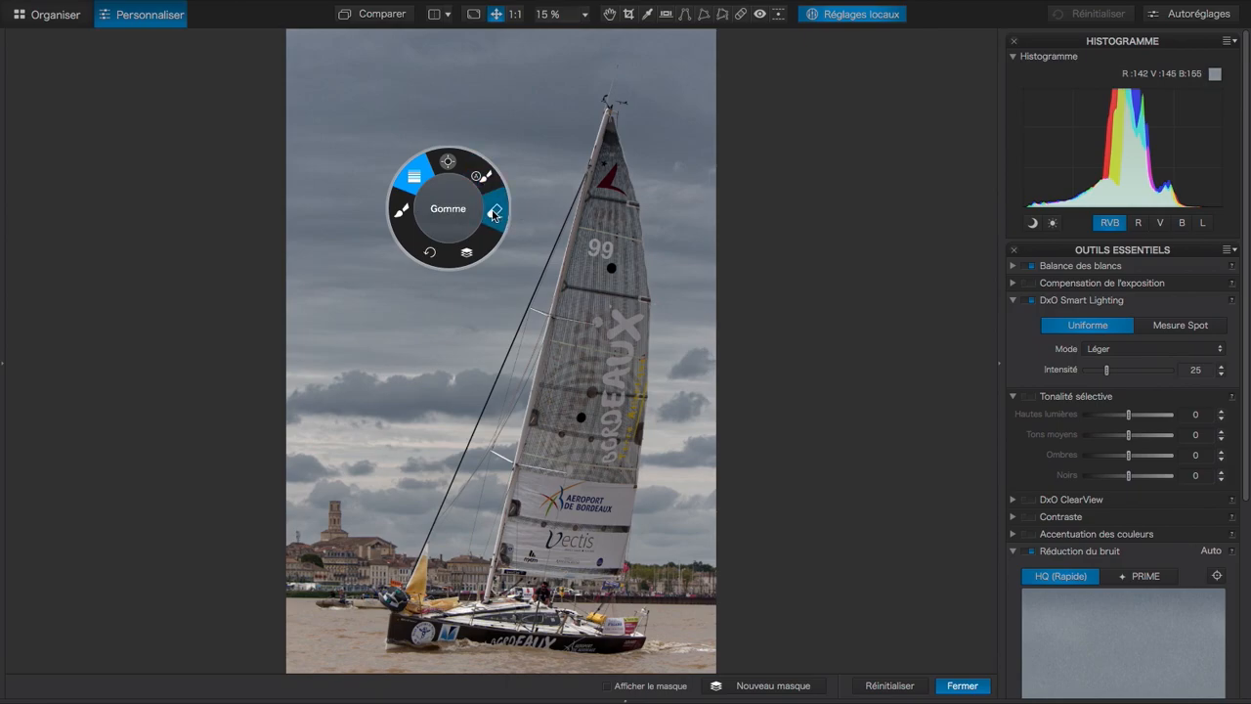
{"action": "left_click", "coordinate": [496, 215]}
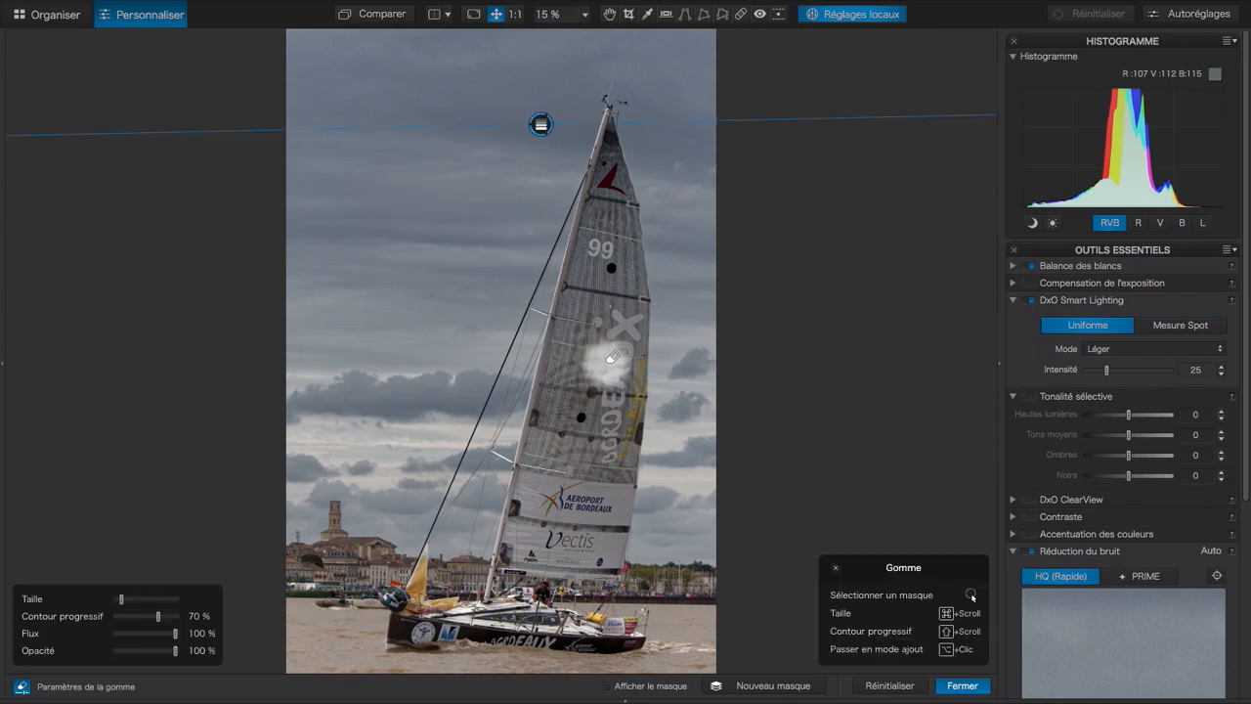
{"action": "mouse_move", "coordinate": [598, 352]}
{"action": "left_mouse_down"}
{"action": "mouse_move", "coordinate": [550, 498]}
{"action": "mouse_move", "coordinate": [605, 428]}
{"action": "mouse_move", "coordinate": [601, 499]}
{"action": "mouse_move", "coordinate": [625, 437]}
{"action": "mouse_move", "coordinate": [630, 413]}
{"action": "mouse_move", "coordinate": [594, 324]}
{"action": "mouse_move", "coordinate": [562, 368]}
{"action": "mouse_move", "coordinate": [529, 546]}
{"action": "mouse_move", "coordinate": [567, 521]}
{"action": "mouse_move", "coordinate": [607, 551]}
{"action": "mouse_move", "coordinate": [603, 277]}
{"action": "mouse_move", "coordinate": [564, 347]}
{"action": "mouse_move", "coordinate": [607, 284]}
{"action": "mouse_move", "coordinate": [624, 325]}
{"action": "mouse_move", "coordinate": [616, 252]}
{"action": "mouse_move", "coordinate": [600, 288]}
{"action": "mouse_move", "coordinate": [584, 290]}
{"action": "mouse_move", "coordinate": [613, 195]}
{"action": "mouse_move", "coordinate": [617, 278]}
{"action": "left_mouse_up"}
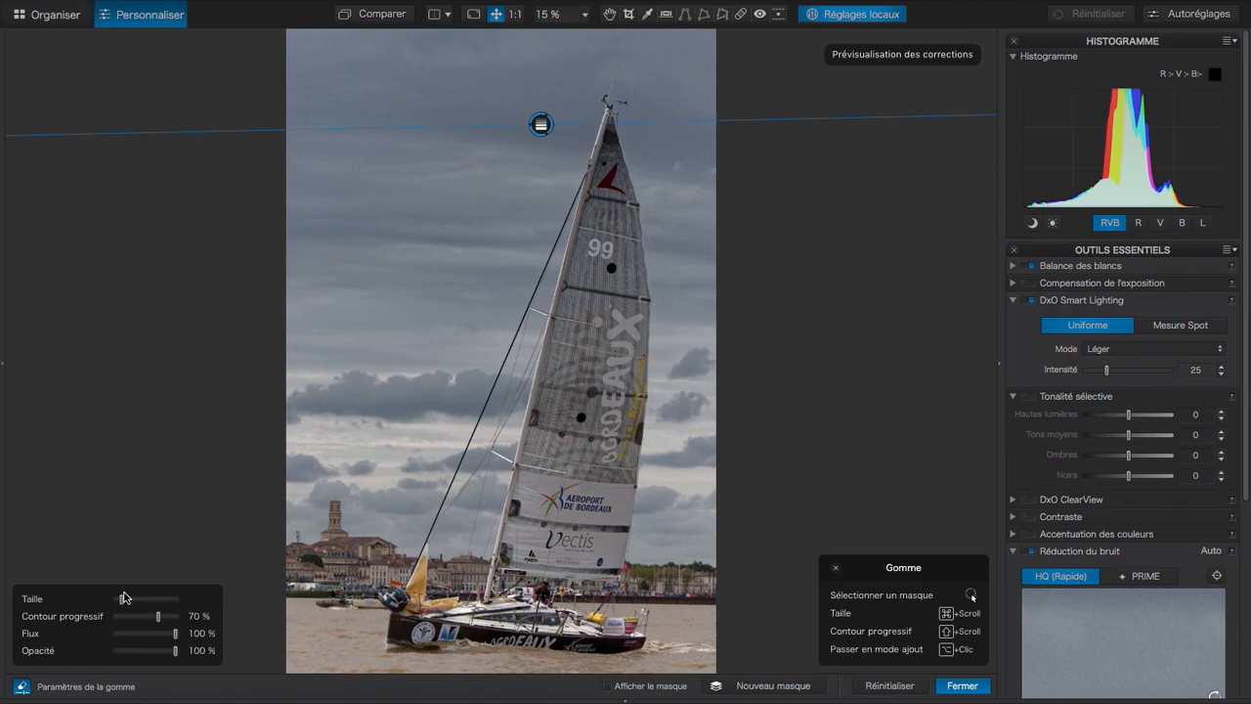
{"action": "left_click_drag", "start_coordinate": [123, 597], "coordinate": [119, 597]}
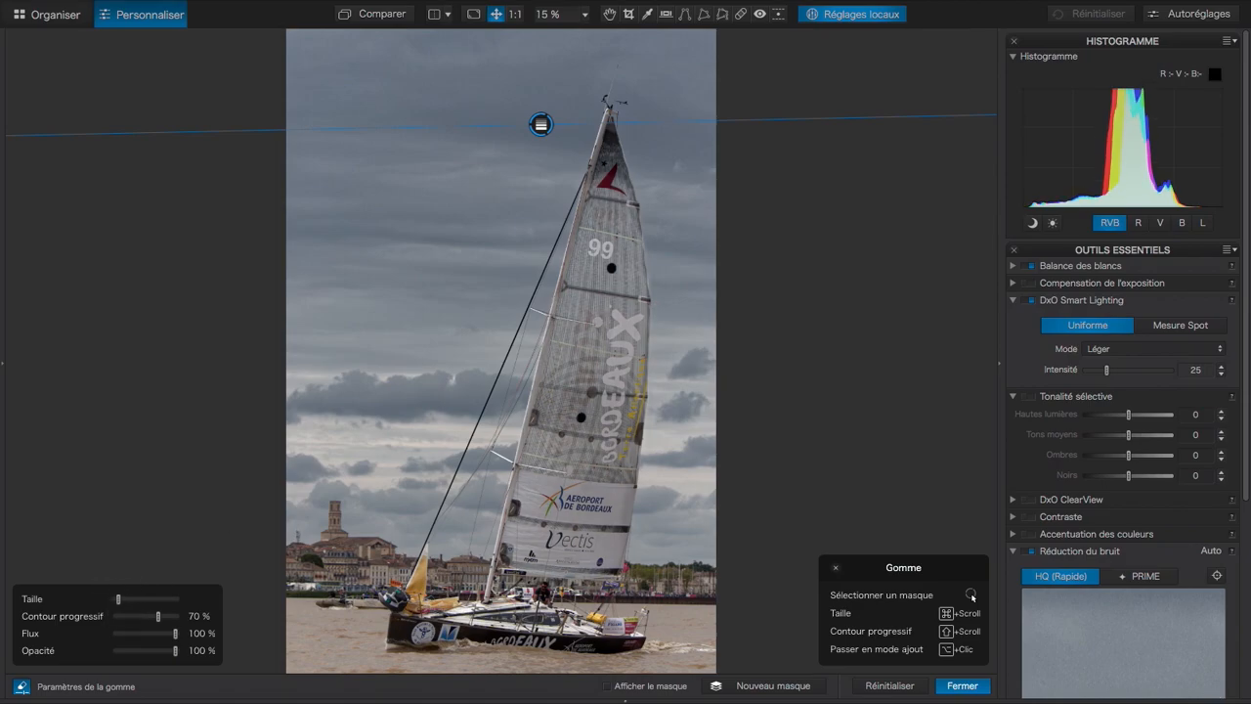
{"action": "mouse_move", "coordinate": [608, 156]}
{"action": "left_mouse_down"}
{"action": "mouse_move", "coordinate": [602, 177]}
{"action": "mouse_move", "coordinate": [614, 129]}
{"action": "mouse_move", "coordinate": [638, 222]}
{"action": "mouse_move", "coordinate": [636, 280]}
{"action": "mouse_move", "coordinate": [625, 168]}
{"action": "mouse_move", "coordinate": [612, 174]}
{"action": "left_mouse_up"}
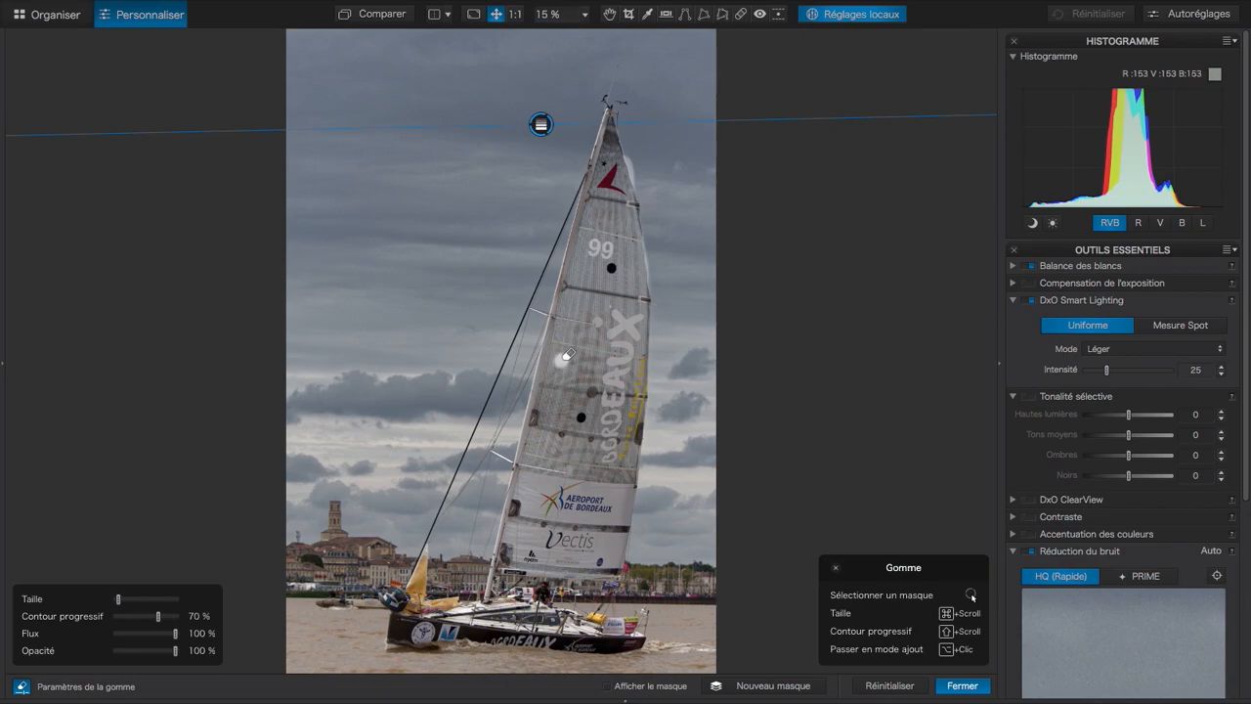
{"action": "mouse_move", "coordinate": [540, 123]}
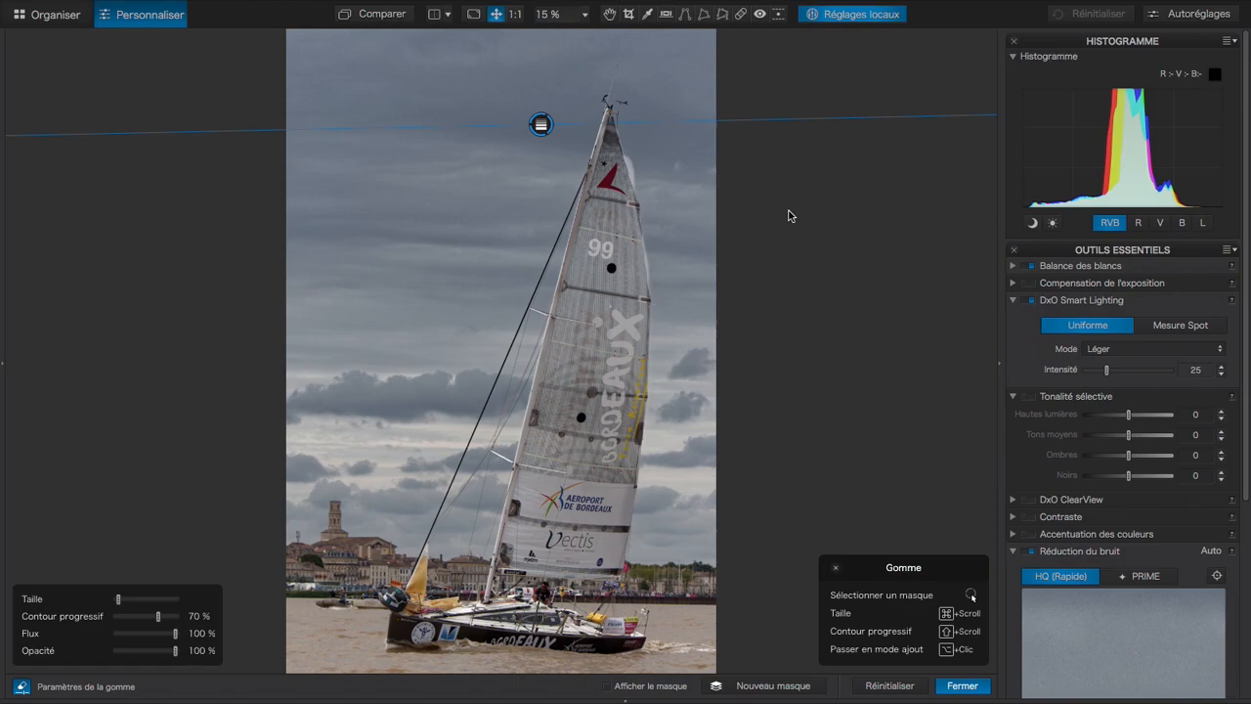
- Reset the sailboat photo's local adjustments and open the ferry photo 1U9A0366.CR2 for customizing
{"action": "left_click", "coordinate": [887, 686]}
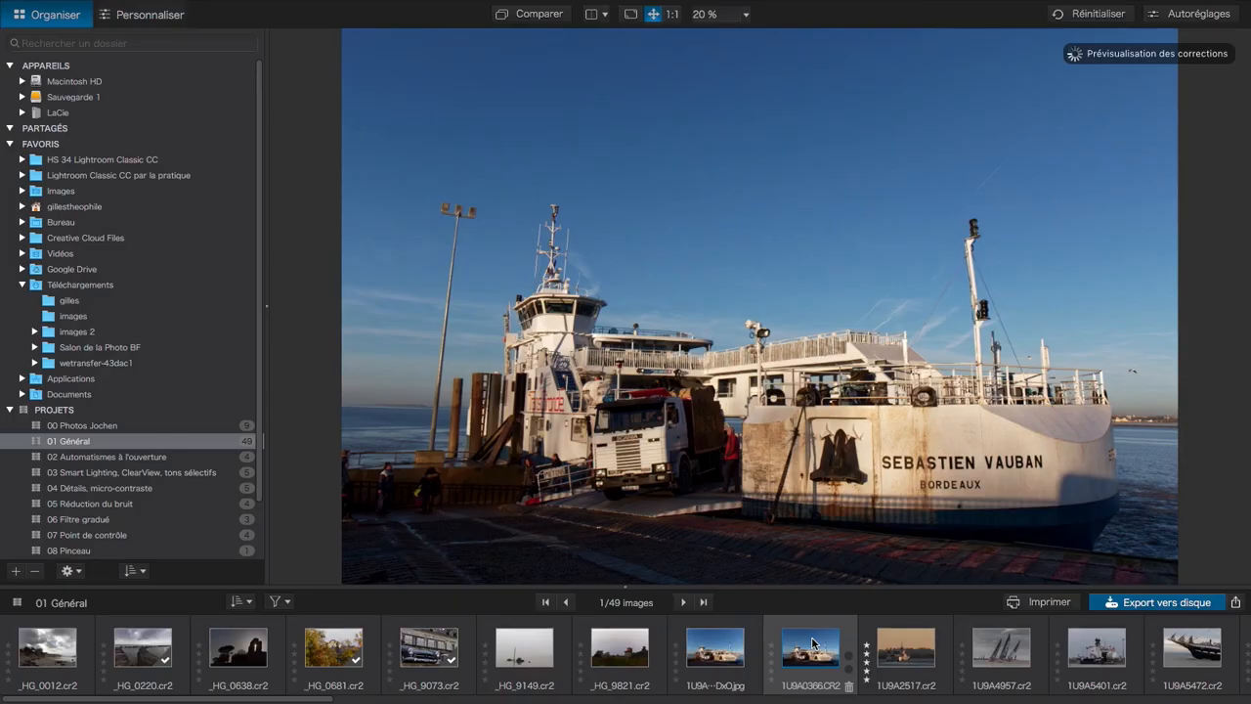
{"action": "left_click", "coordinate": [49, 14]}
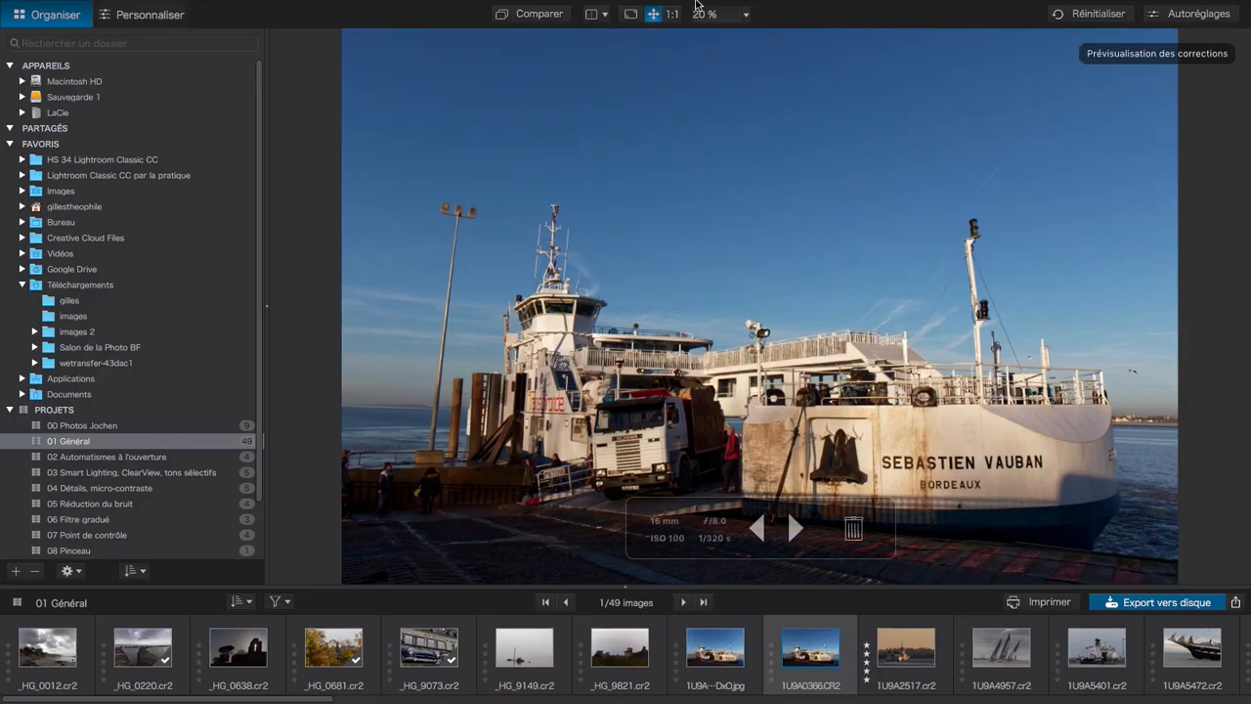
{"action": "left_click", "coordinate": [158, 17]}
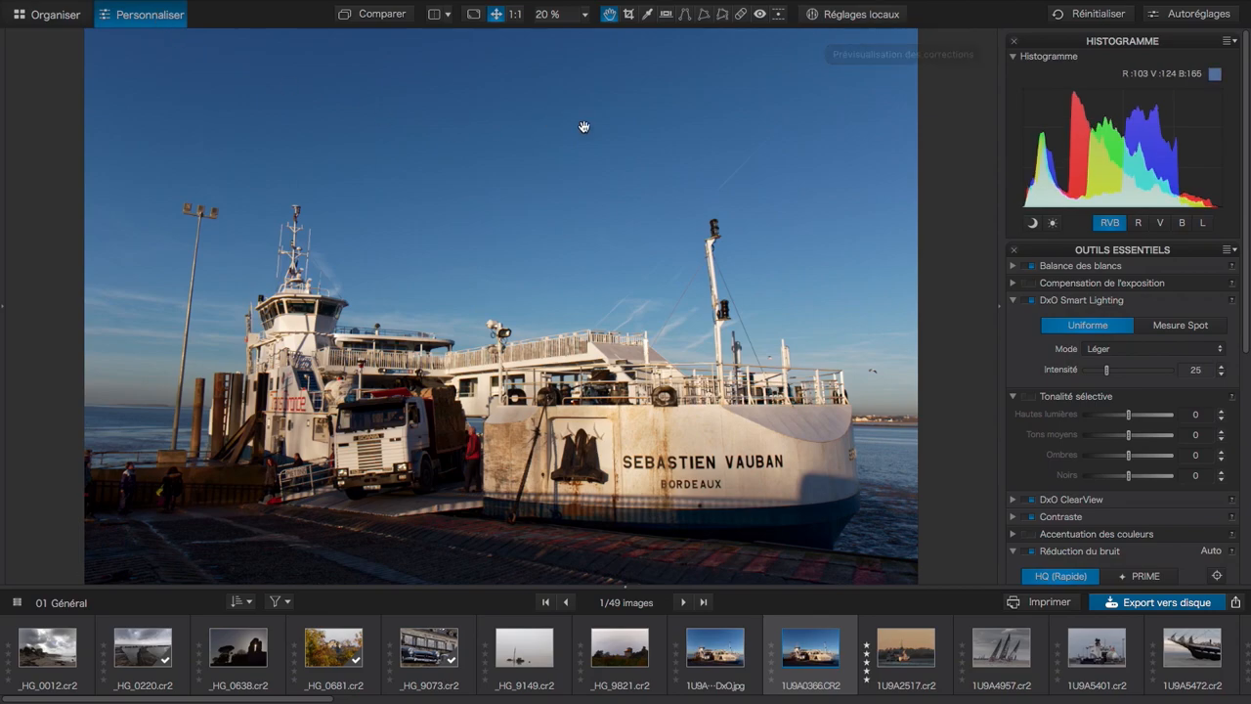
- Start local adjustments on the ferry photo's blue sky with the Pinceau tool
{"action": "left_click", "coordinate": [584, 21]}
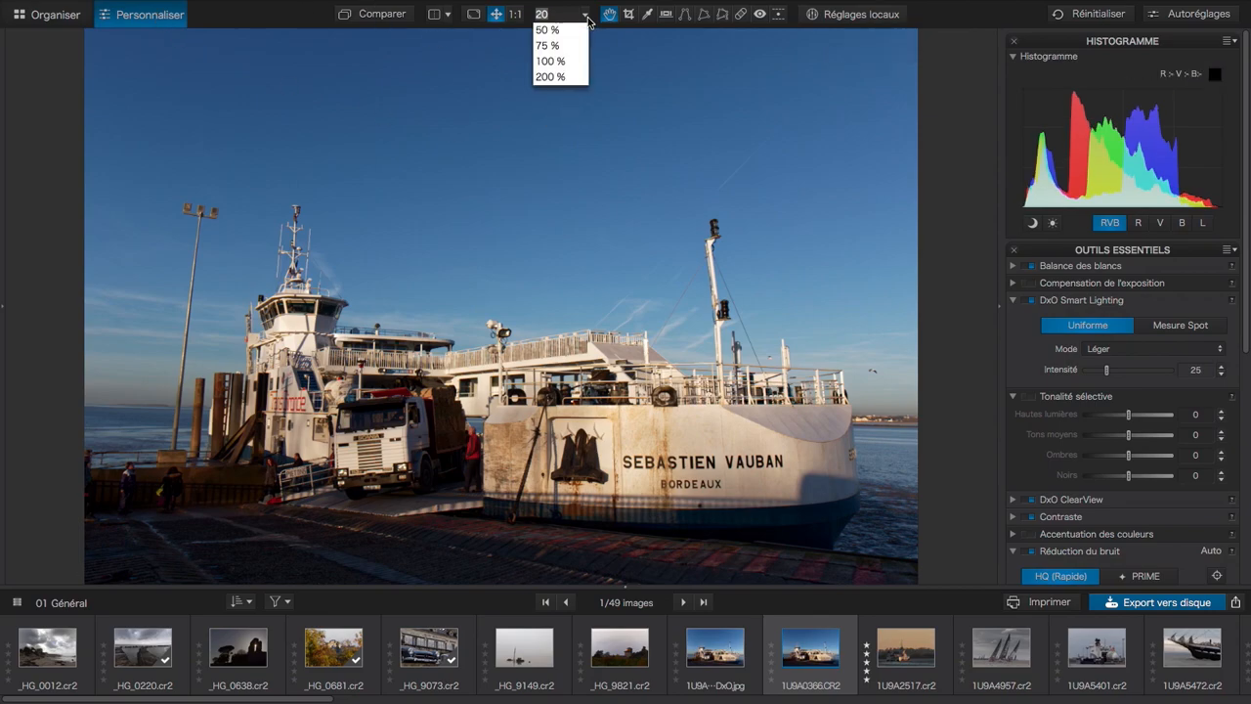
{"action": "left_click", "coordinate": [561, 31]}
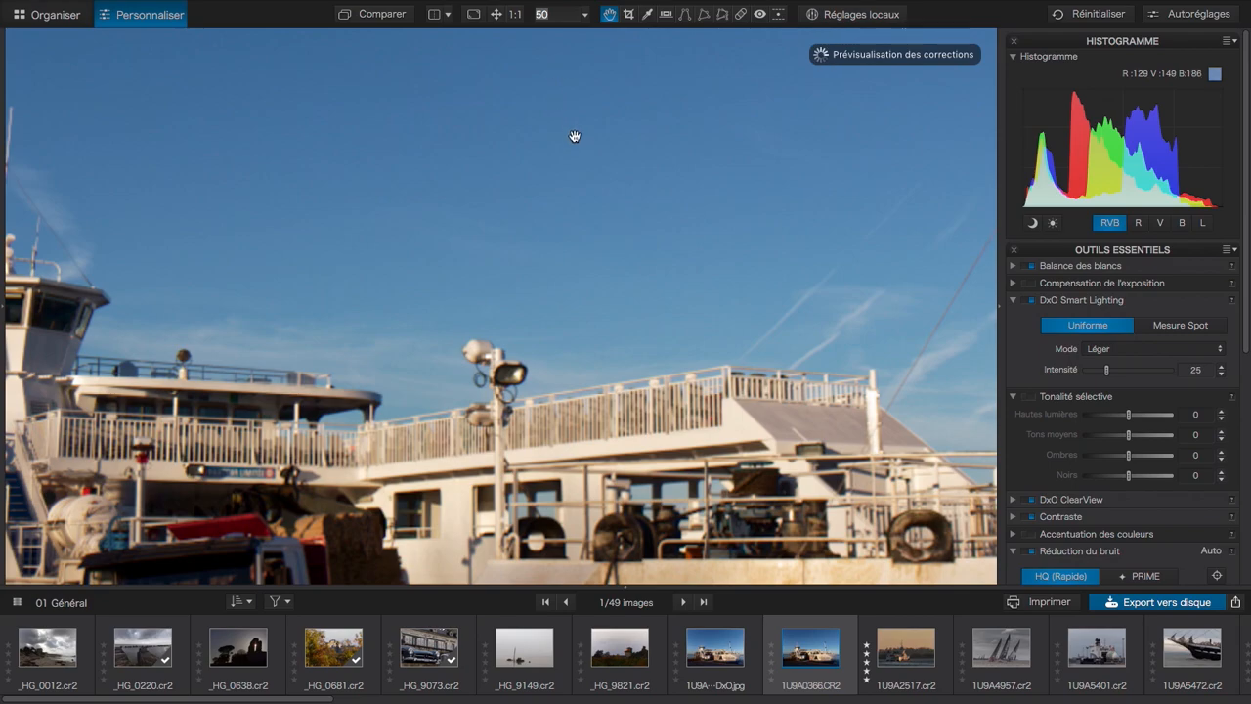
{"action": "left_click_drag", "start_coordinate": [553, 107], "coordinate": [572, 325]}
{"action": "key", "text": "l"}
{"action": "right_click", "coordinate": [684, 169]}
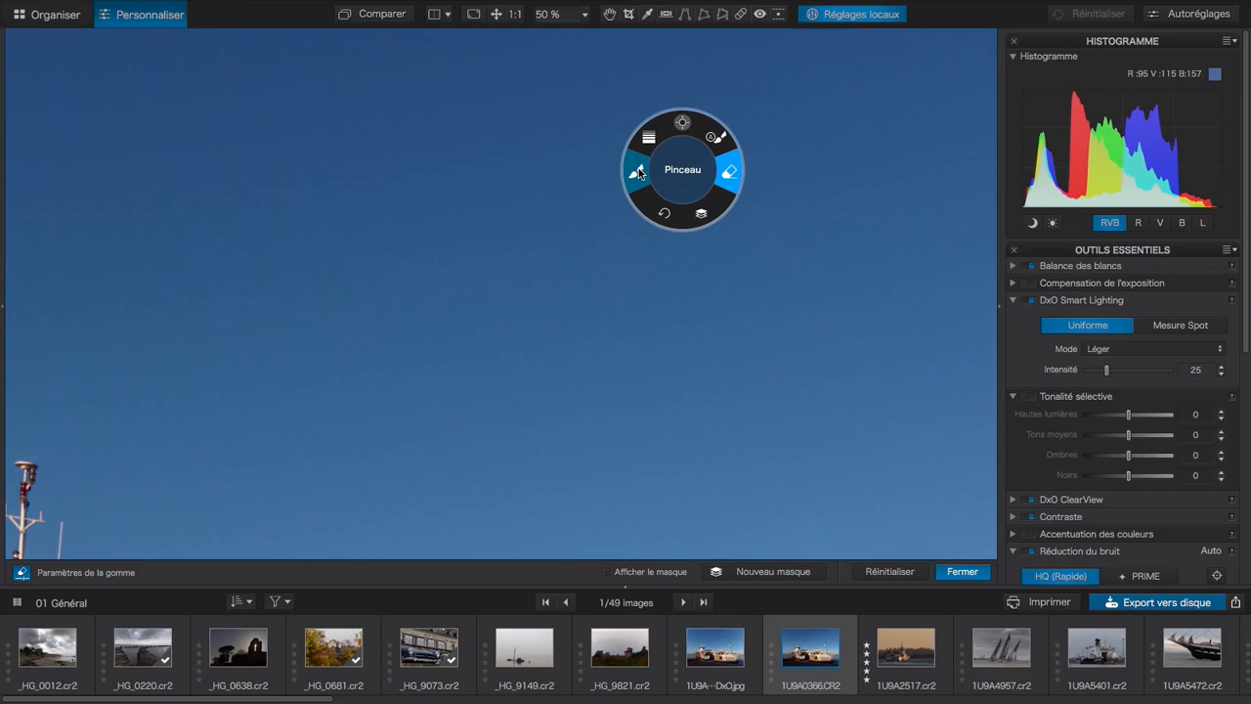
{"action": "left_click", "coordinate": [636, 172]}
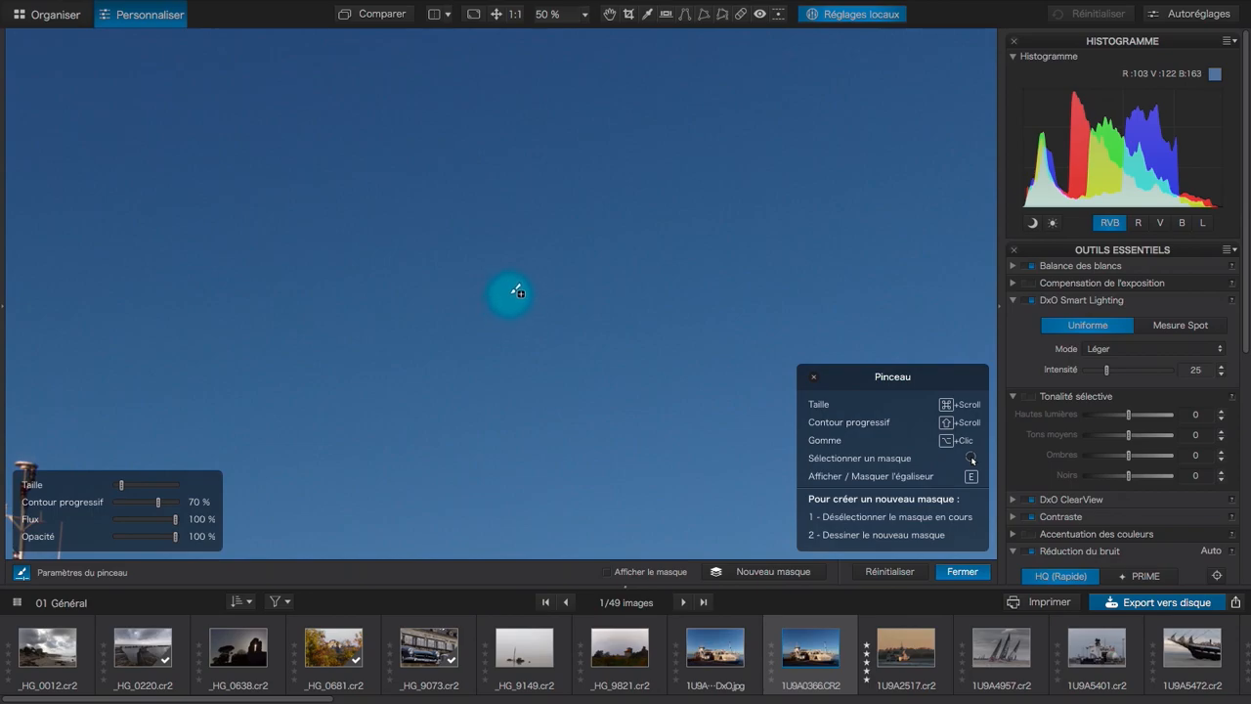
- Enlarge the brush and set its Contour progressif to 100 %
{"action": "scroll", "coordinate": [518, 292], "scroll_direction": "up", "scroll_amount": 1}
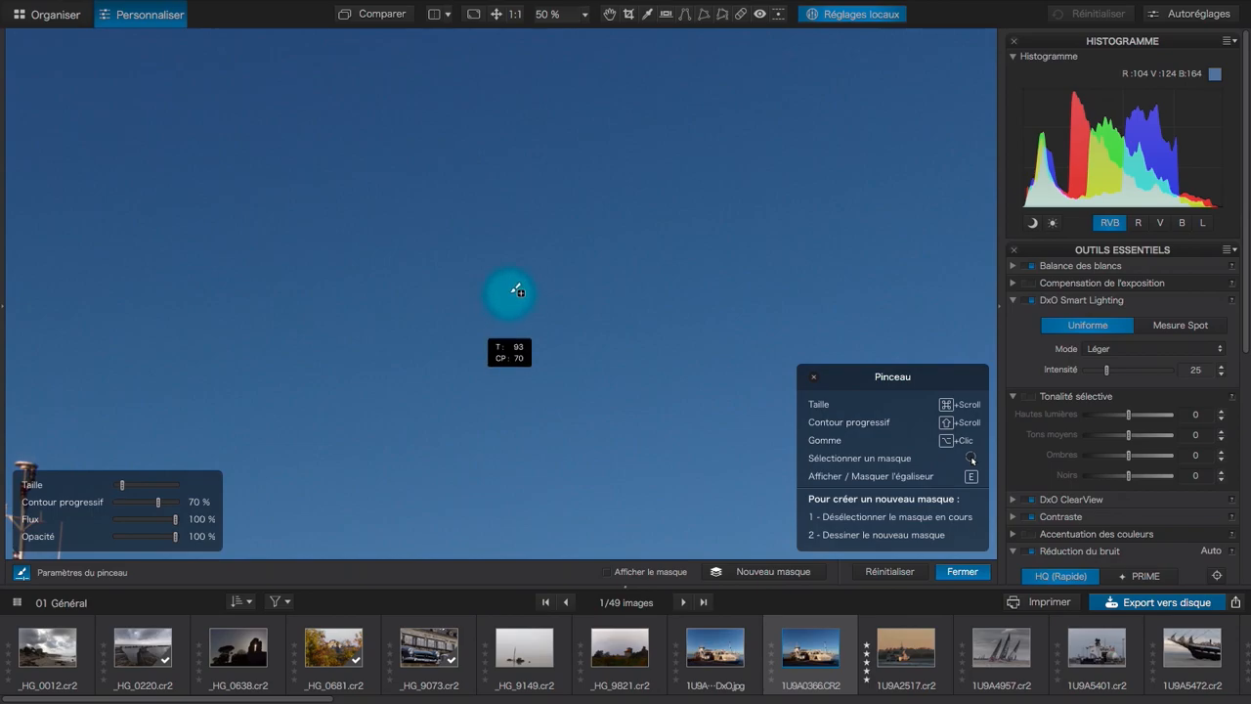
{"action": "scroll", "coordinate": [518, 291], "scroll_direction": "up", "scroll_amount": 2}
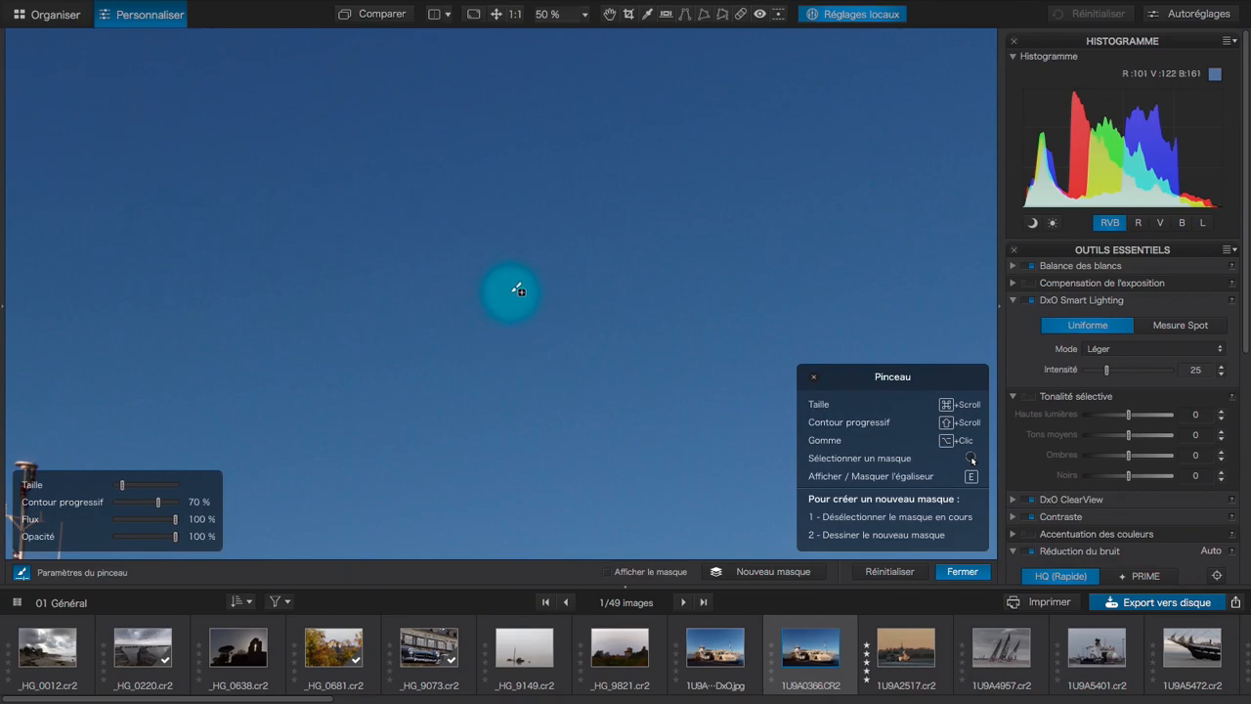
{"action": "scroll", "coordinate": [517, 291], "scroll_direction": "up", "scroll_amount": 1}
{"action": "scroll", "coordinate": [518, 290], "scroll_direction": "up", "scroll_amount": 3}
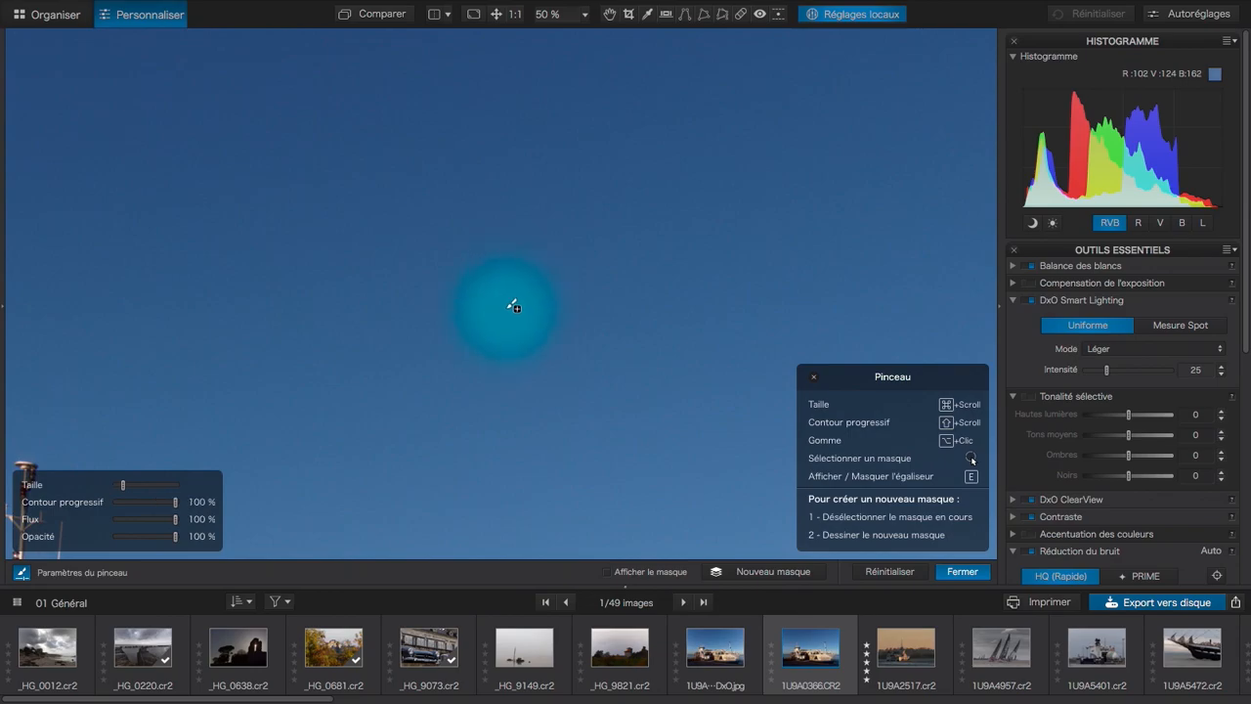
{"action": "scroll", "coordinate": [518, 290], "scroll_direction": "down", "scroll_amount": 1}
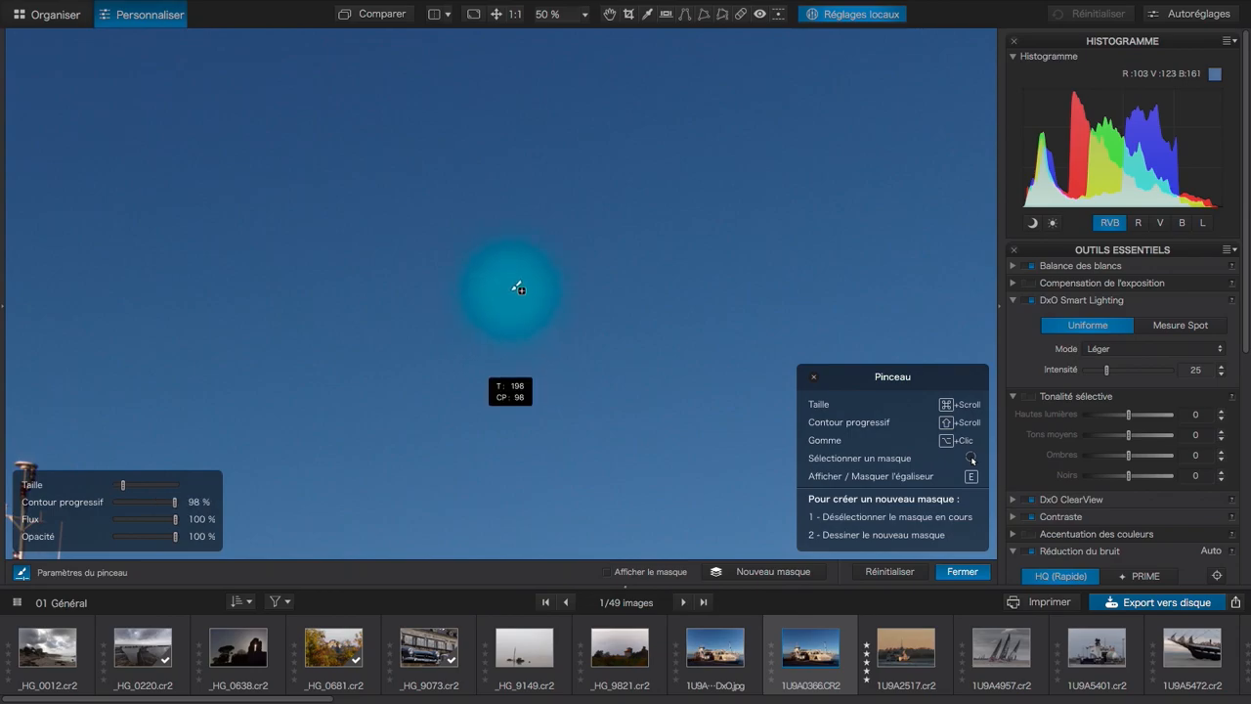
{"action": "scroll", "coordinate": [518, 289], "scroll_direction": "down", "scroll_amount": 1}
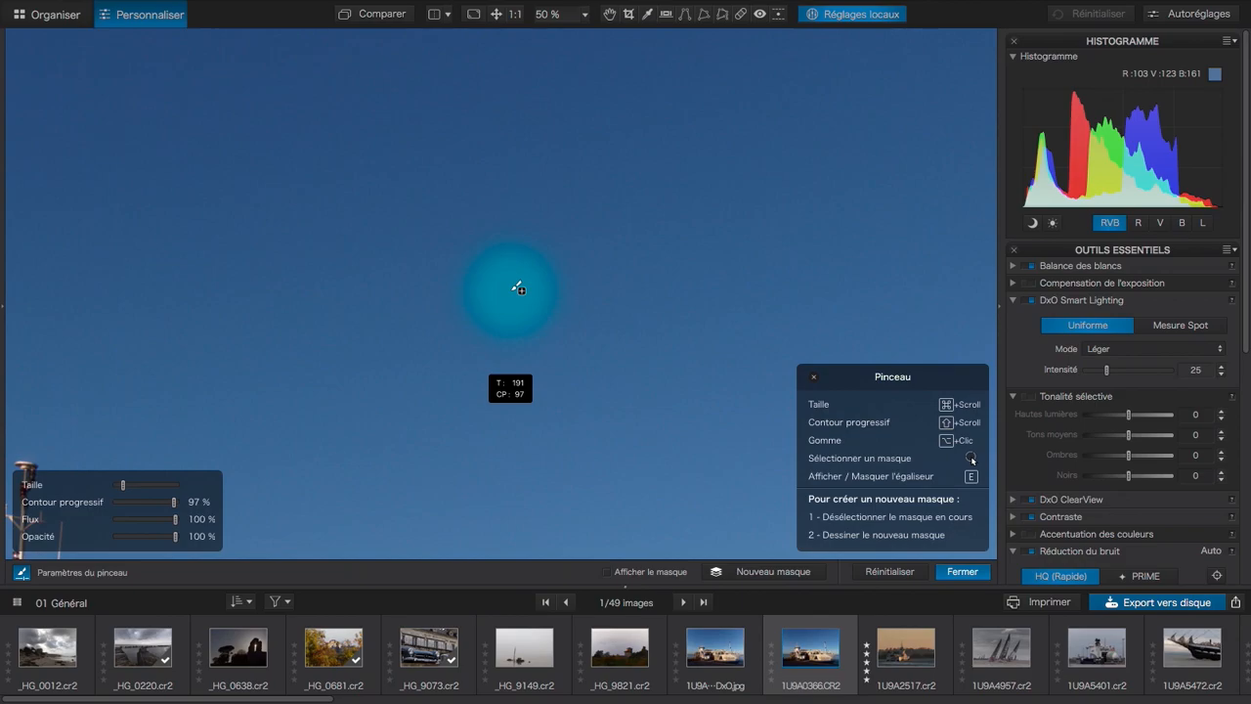
{"action": "scroll", "coordinate": [518, 288], "scroll_direction": "down", "scroll_amount": 5}
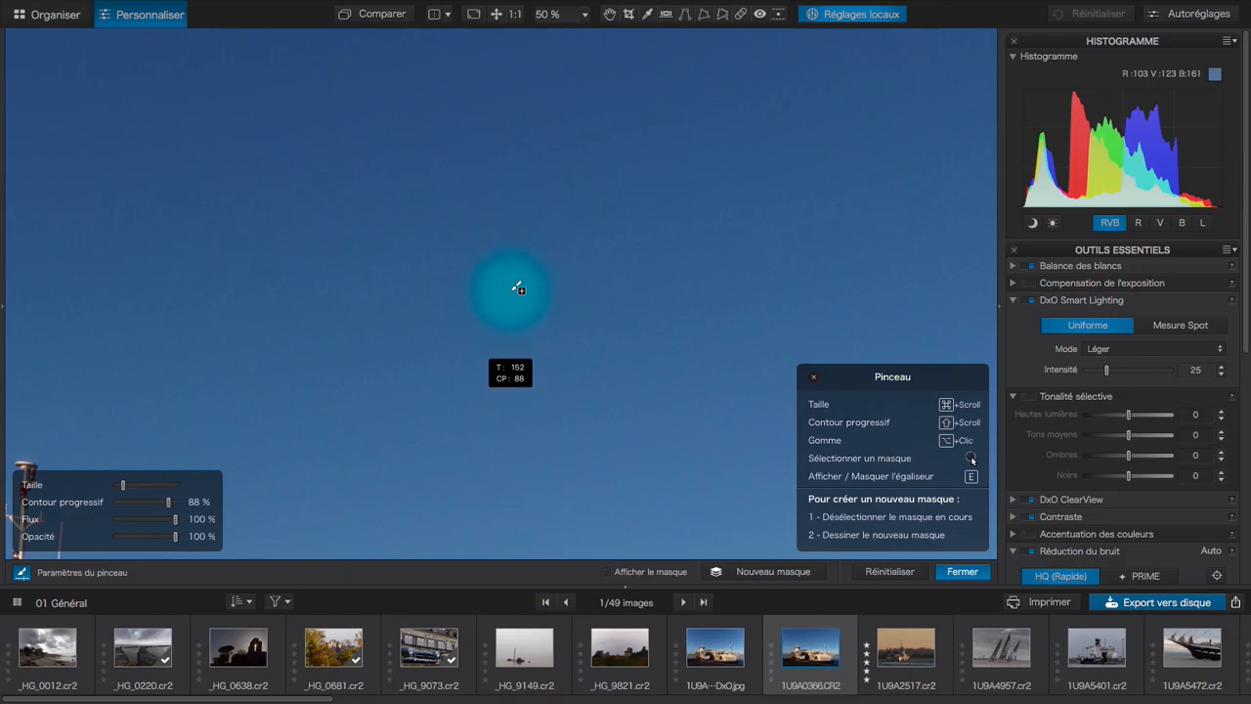
{"action": "scroll", "coordinate": [518, 290], "scroll_direction": "up", "scroll_amount": 7}
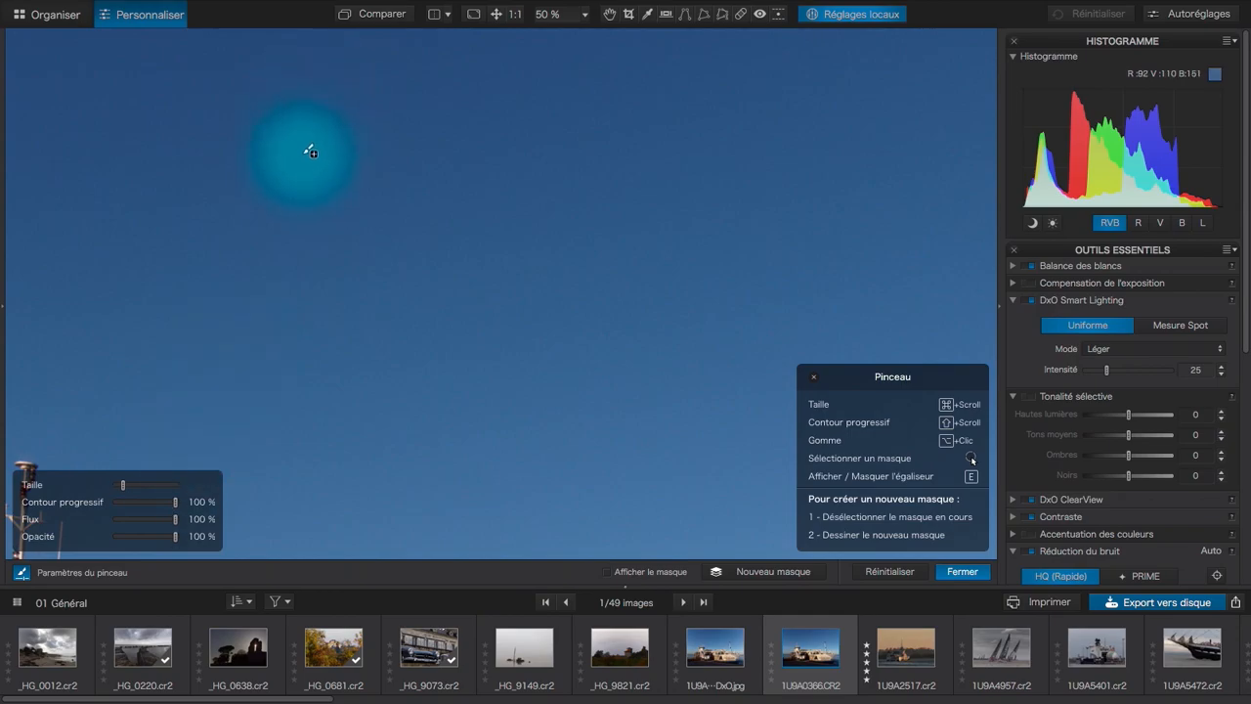
{"action": "mouse_move", "coordinate": [124, 489]}
{"action": "left_mouse_down"}
{"action": "mouse_move", "coordinate": [132, 476]}
{"action": "mouse_move", "coordinate": [122, 485]}
{"action": "left_mouse_up"}
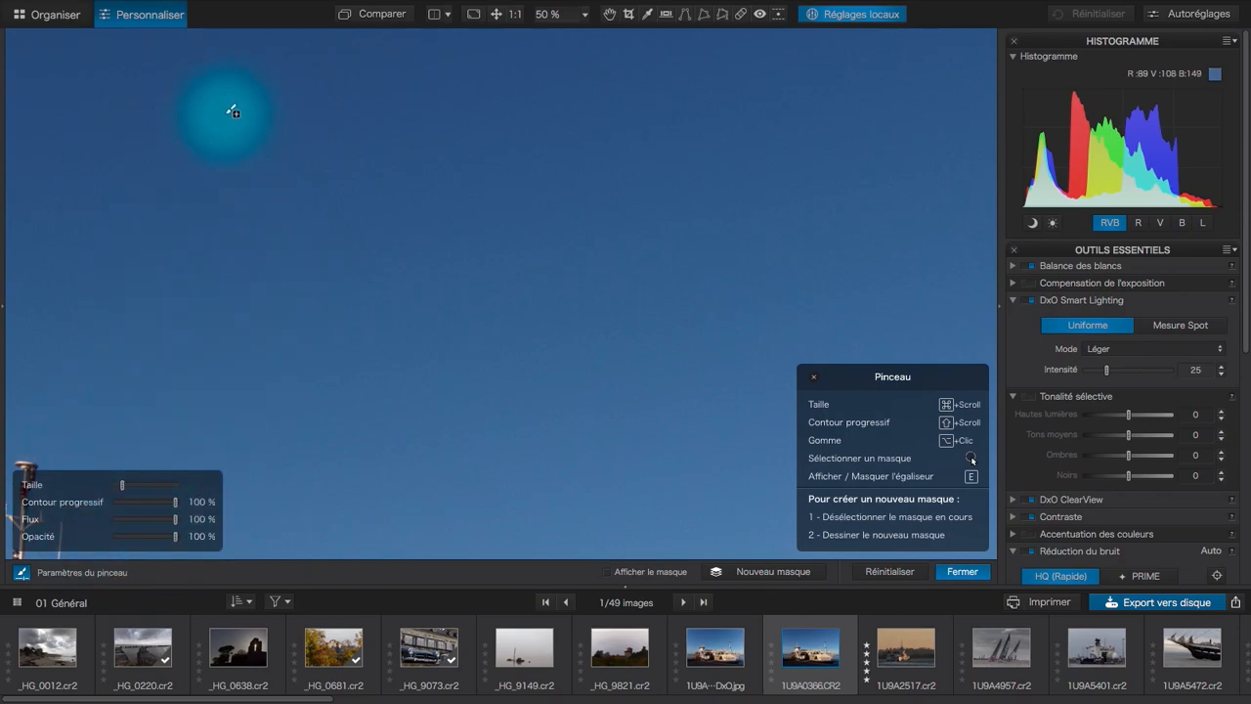
- Paint a long horizontal brush stroke across the upper sky and set its exposure to -1.21
{"action": "left_click_drag", "start_coordinate": [212, 108], "coordinate": [745, 109]}
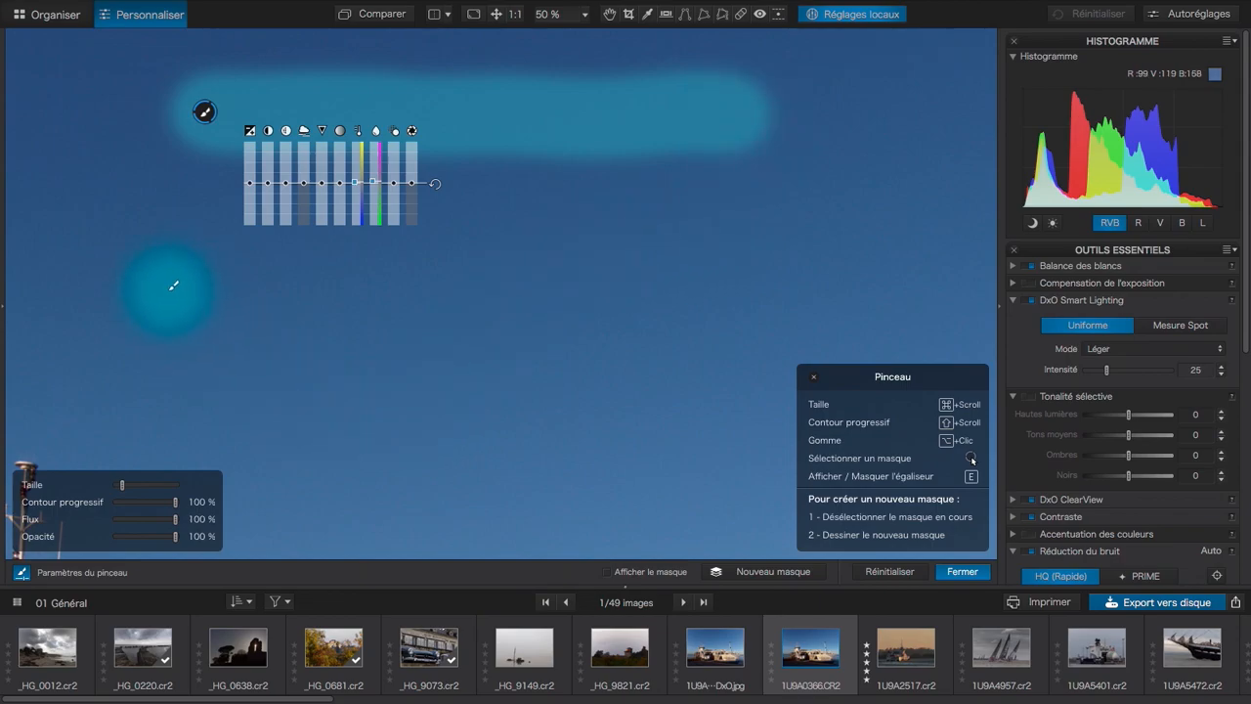
{"action": "left_click_drag", "start_coordinate": [250, 182], "coordinate": [252, 199]}
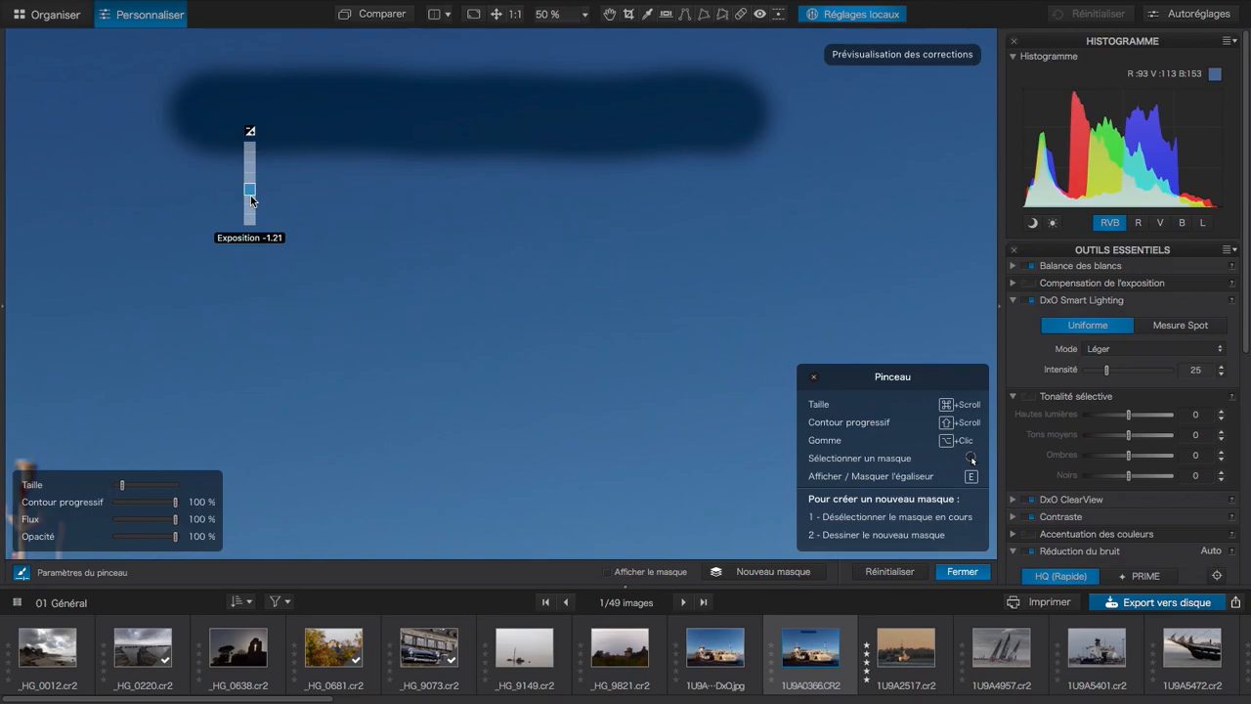
{"action": "left_click_drag", "start_coordinate": [251, 200], "coordinate": [250, 200]}
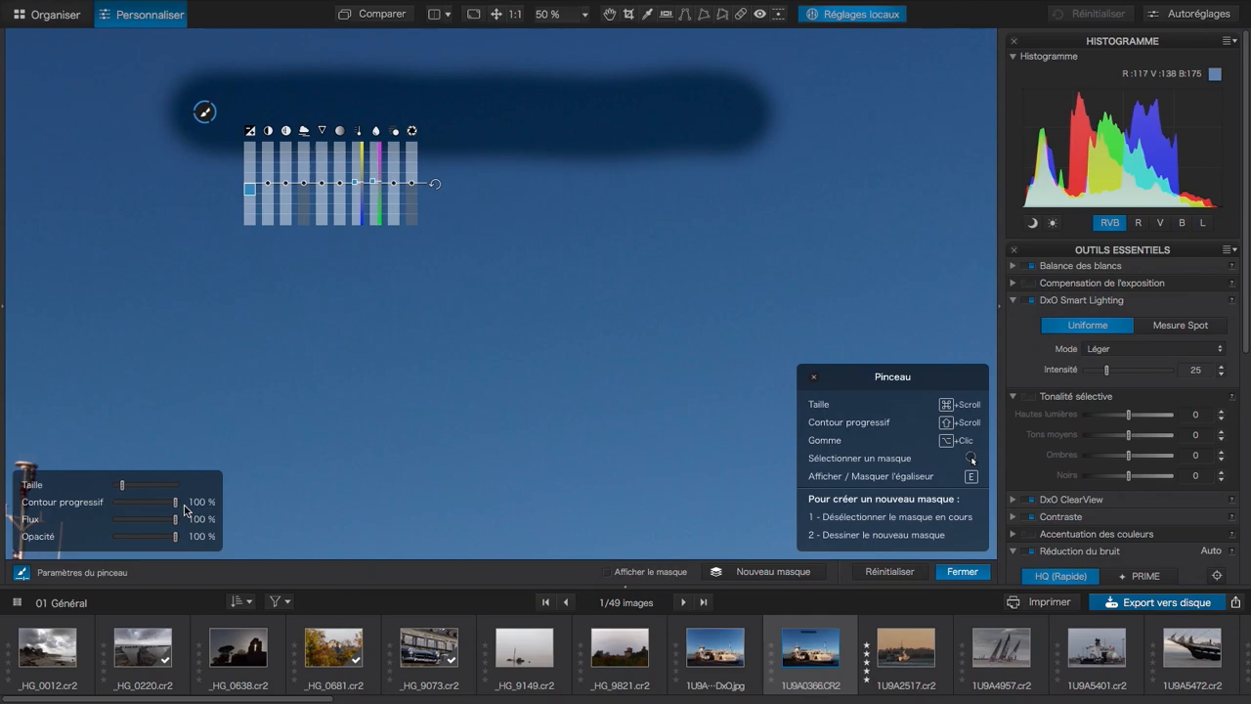
- Paint two more horizontal strokes below the first, one with Contour progressif at 50 % and the lower one at 0 %
{"action": "left_click_drag", "start_coordinate": [176, 507], "coordinate": [154, 501]}
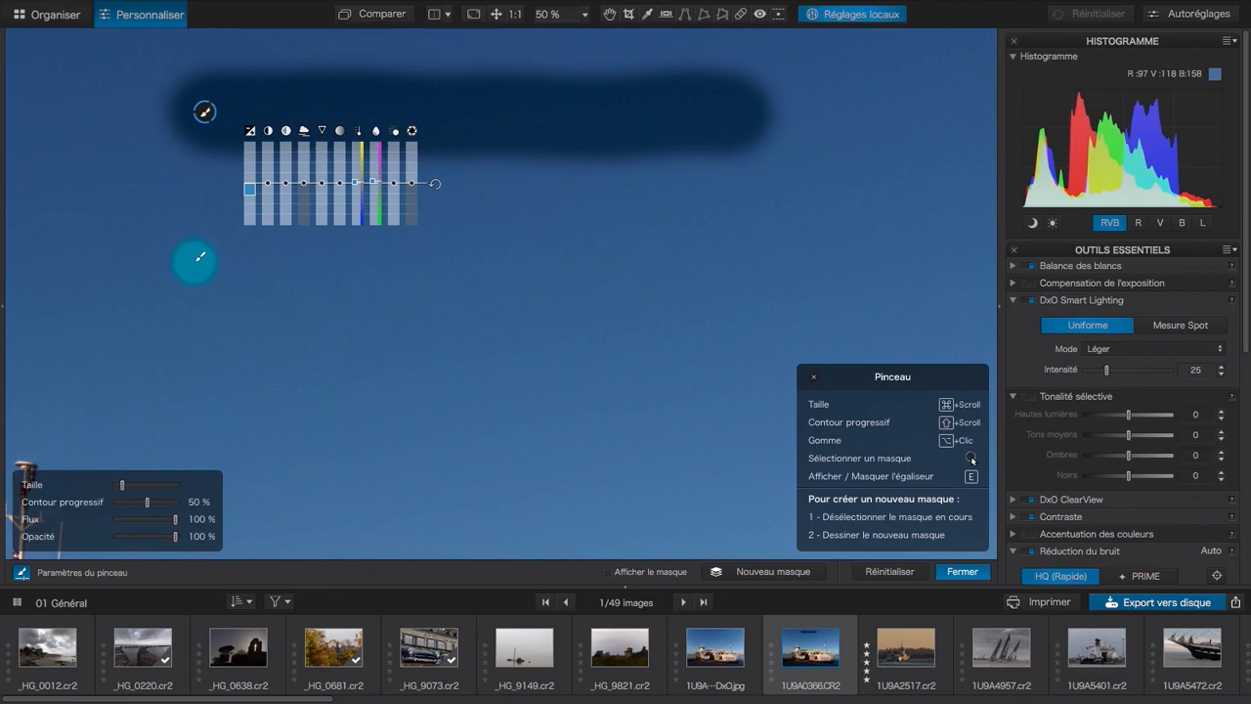
{"action": "left_click_drag", "start_coordinate": [193, 259], "coordinate": [754, 254]}
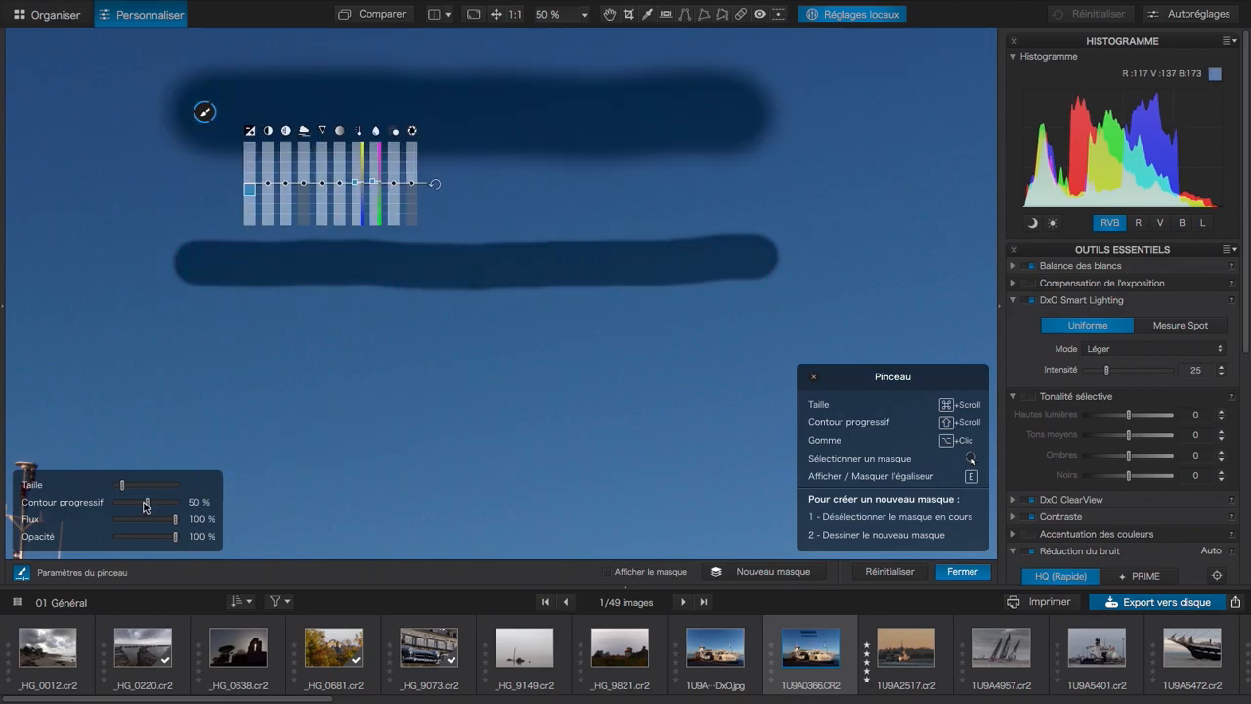
{"action": "left_click_drag", "start_coordinate": [152, 499], "coordinate": [98, 502]}
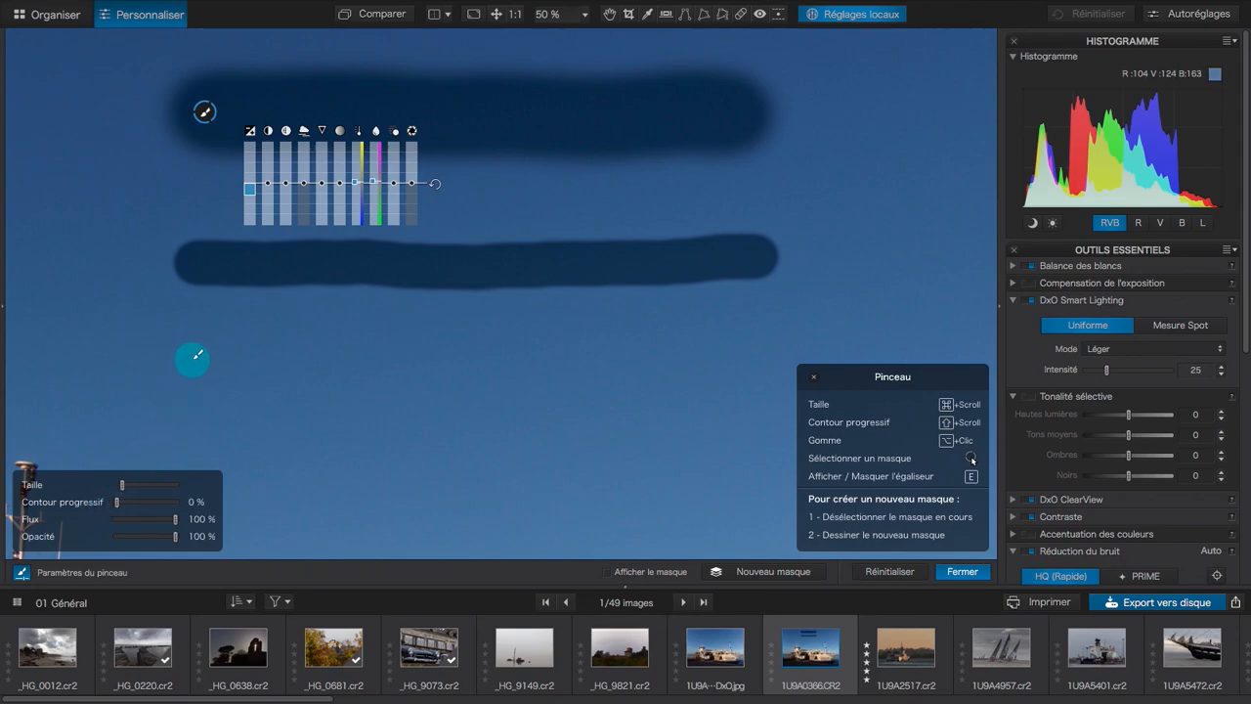
{"action": "left_click_drag", "start_coordinate": [191, 361], "coordinate": [673, 358]}
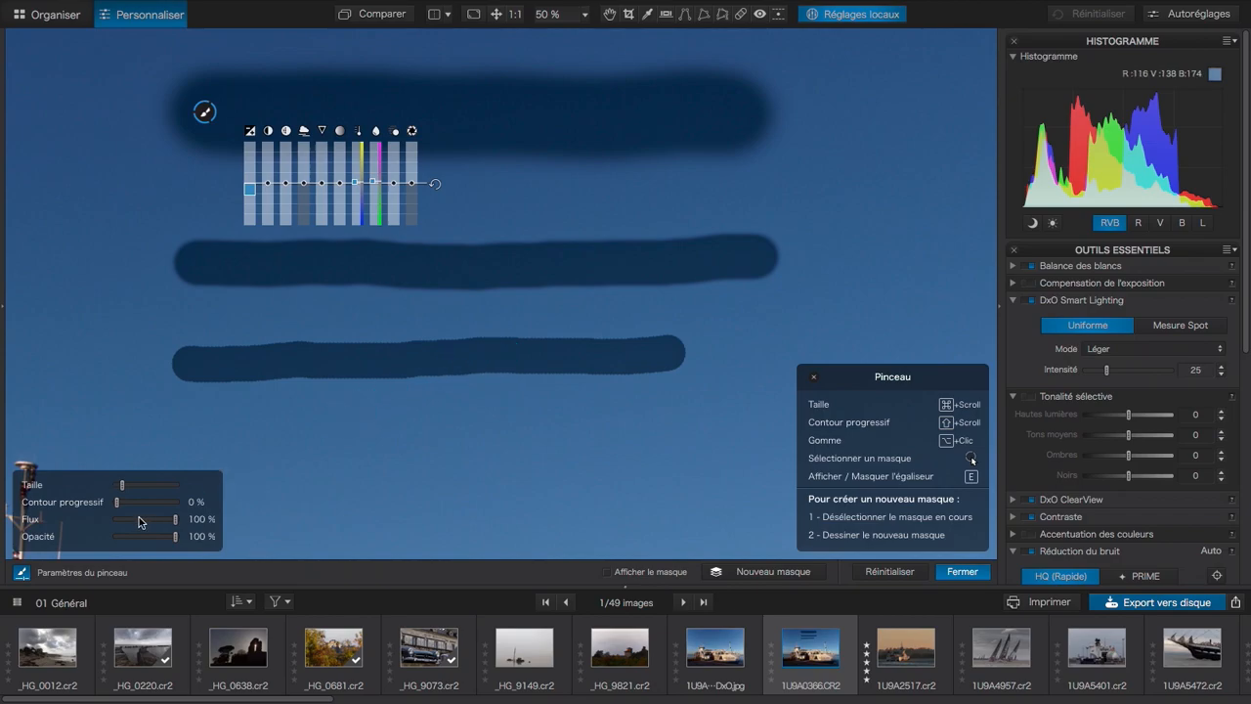
- Set Contour progressif back to 100 % and delete the brush mask with all its strokes from the sky
{"action": "left_click_drag", "start_coordinate": [115, 504], "coordinate": [175, 502]}
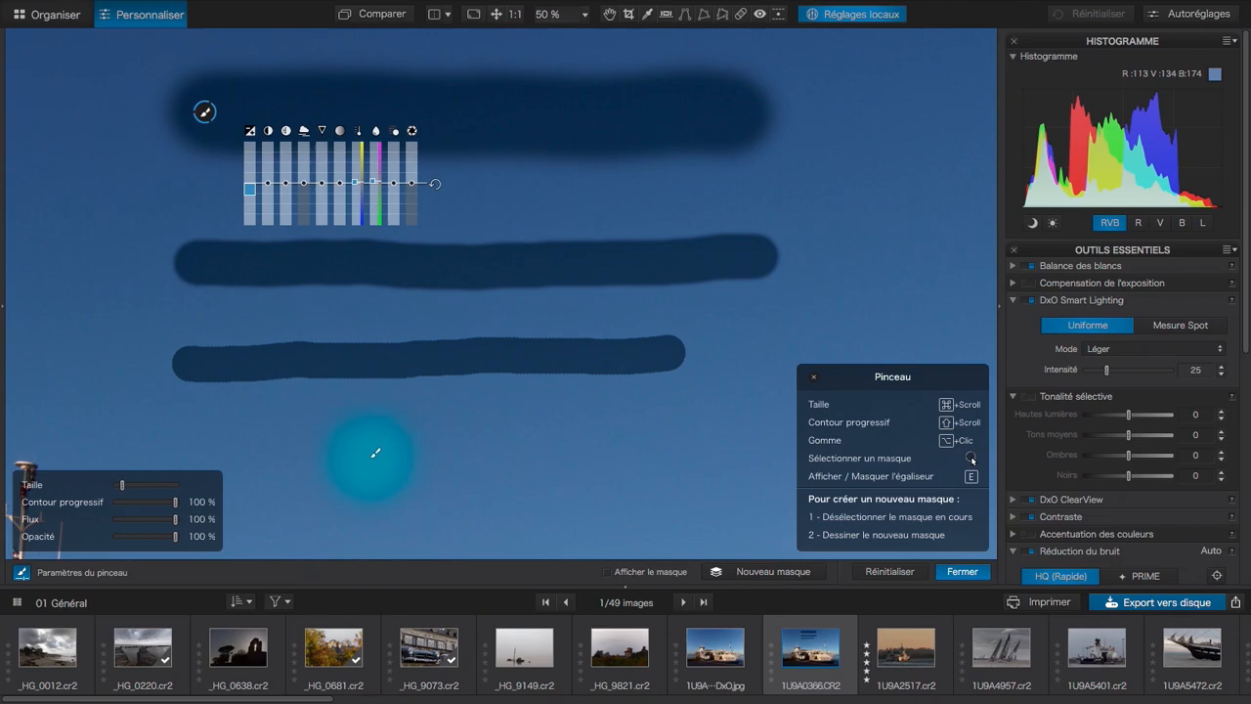
{"action": "left_click", "coordinate": [751, 575]}
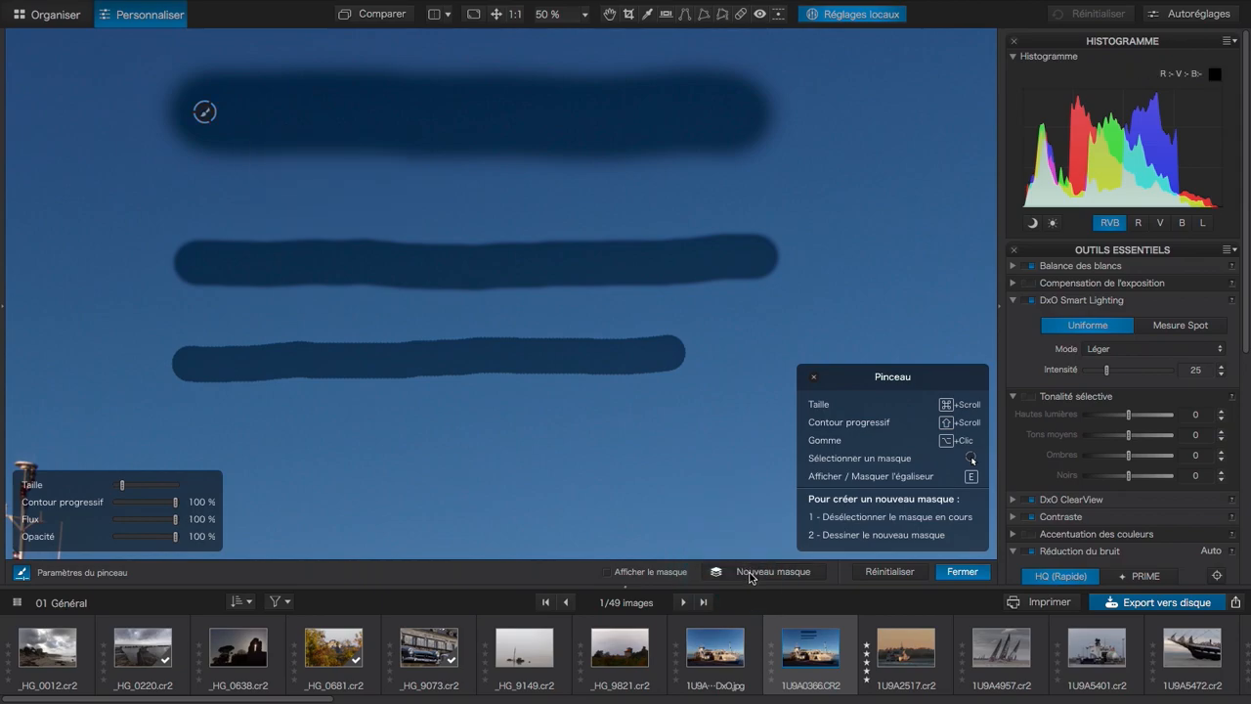
{"action": "left_click", "coordinate": [194, 118]}
{"action": "key", "text": "Delete"}
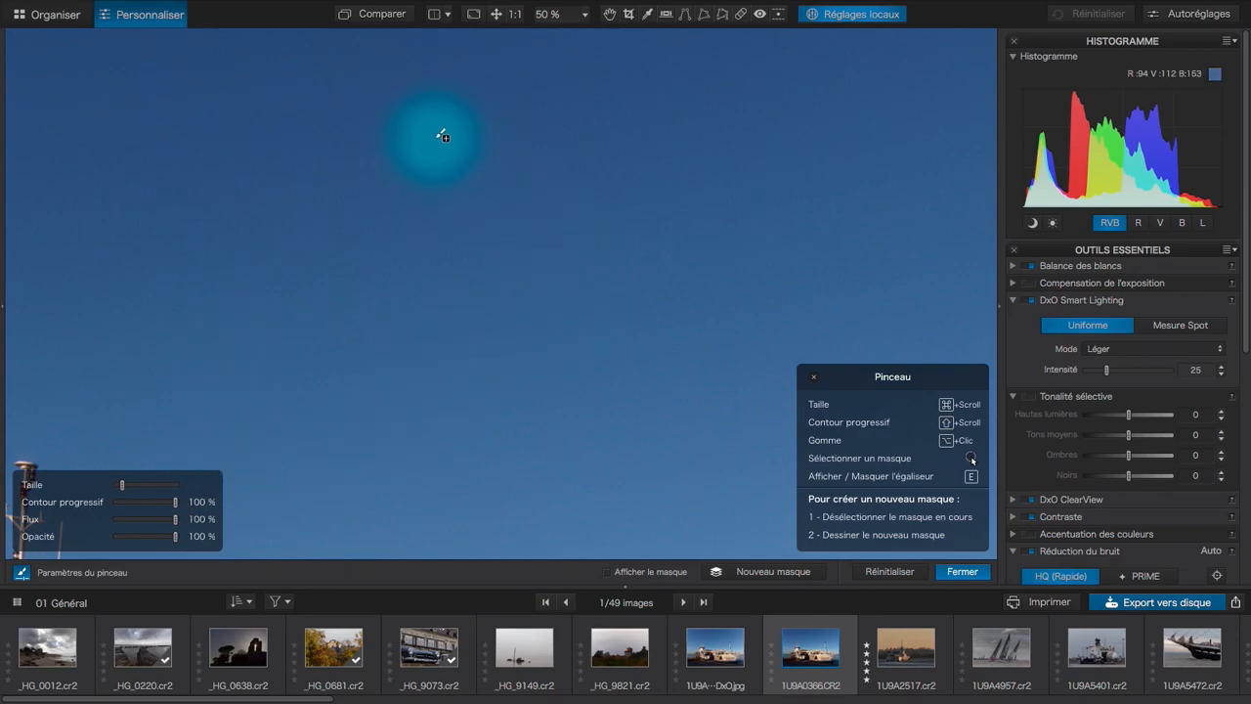
- Paint a new horizontal stroke across the upper sky, lower its exposure to about -0.36, and brush over it again
{"action": "left_click_drag", "start_coordinate": [329, 140], "coordinate": [708, 146]}
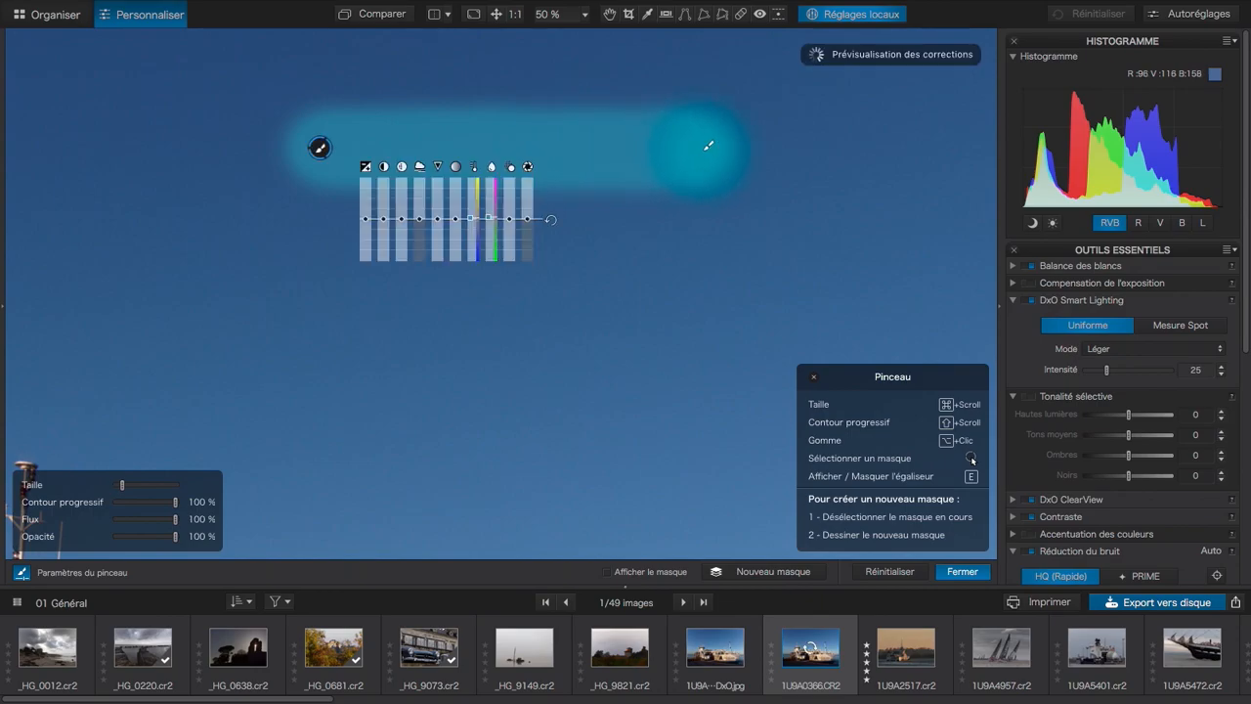
{"action": "left_click_drag", "start_coordinate": [367, 222], "coordinate": [365, 227]}
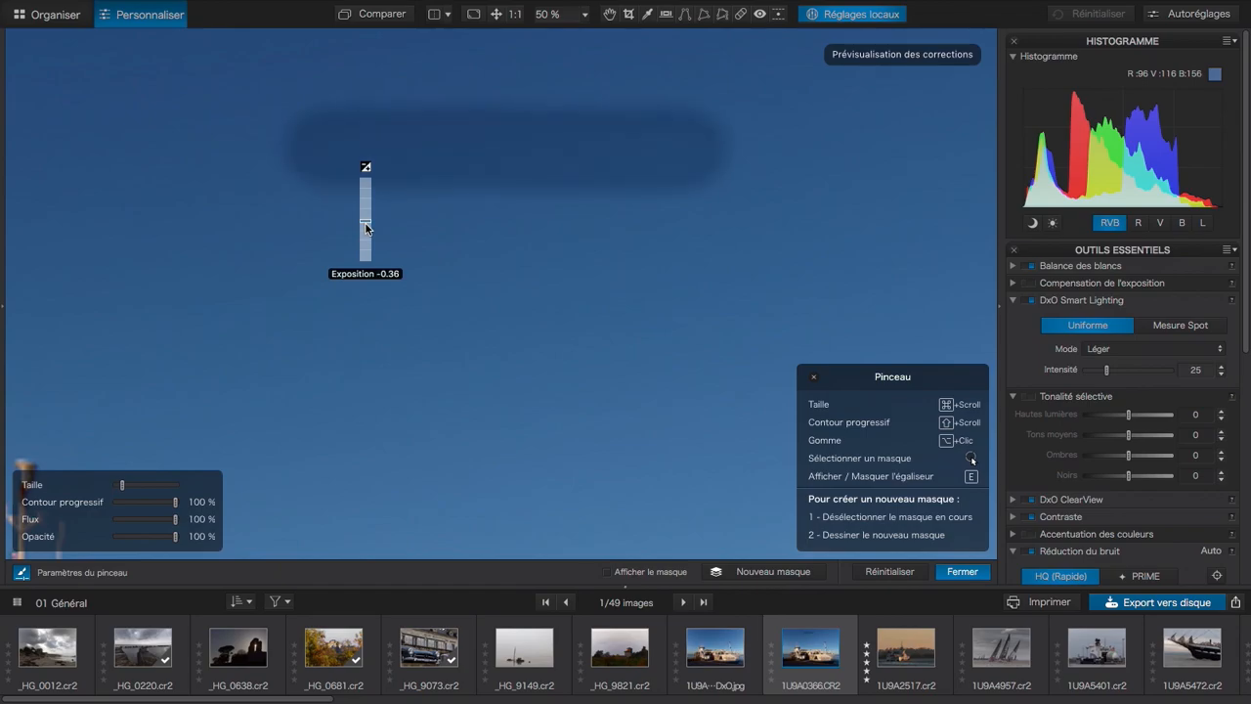
{"action": "left_click_drag", "start_coordinate": [365, 228], "coordinate": [366, 228]}
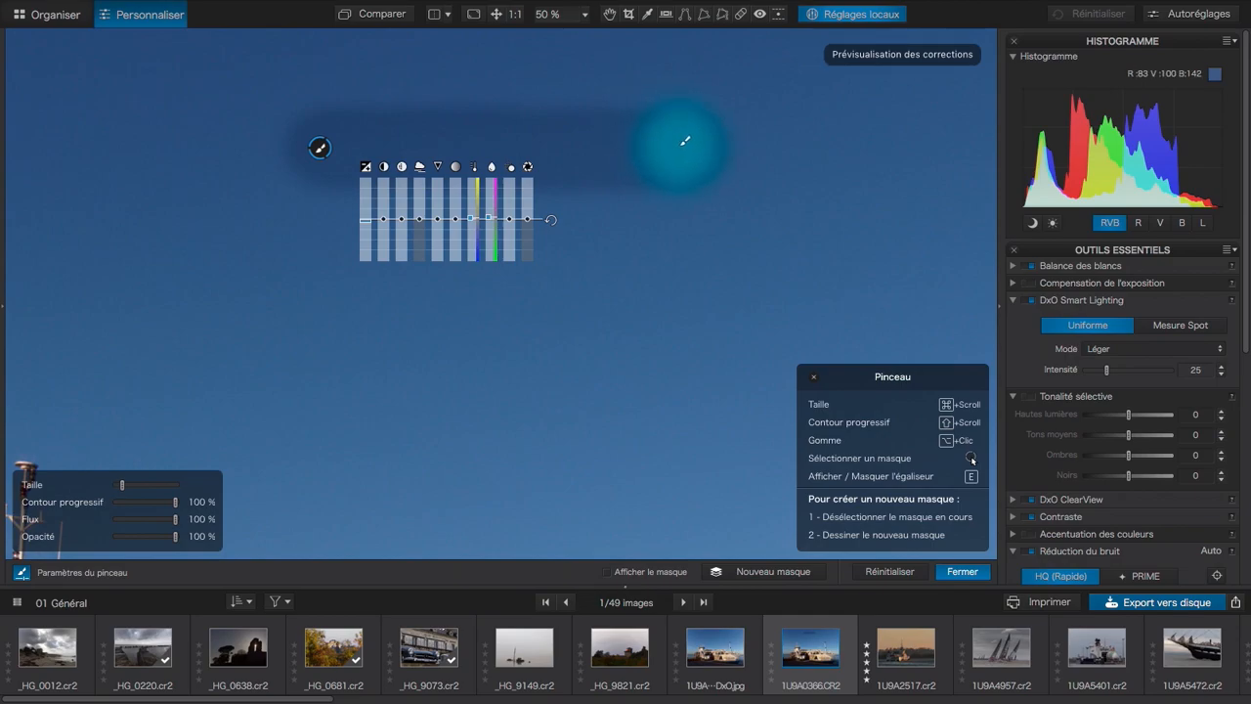
{"action": "mouse_move", "coordinate": [685, 141]}
{"action": "left_mouse_down"}
{"action": "mouse_move", "coordinate": [362, 134]}
{"action": "mouse_move", "coordinate": [639, 137]}
{"action": "mouse_move", "coordinate": [401, 137]}
{"action": "left_mouse_up"}
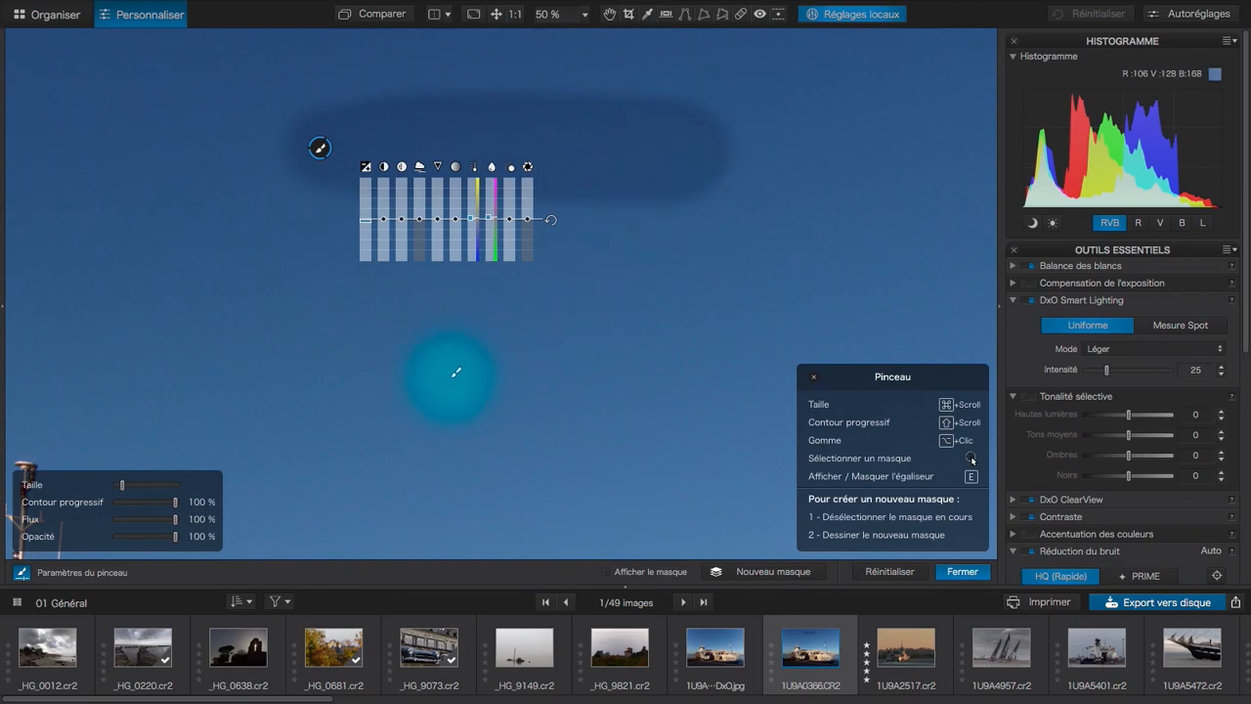
- Set the brush's Flux to 51 % and paint a second horizontal stroke lower in the sky, passing back over it
{"action": "left_click_drag", "start_coordinate": [177, 519], "coordinate": [147, 518]}
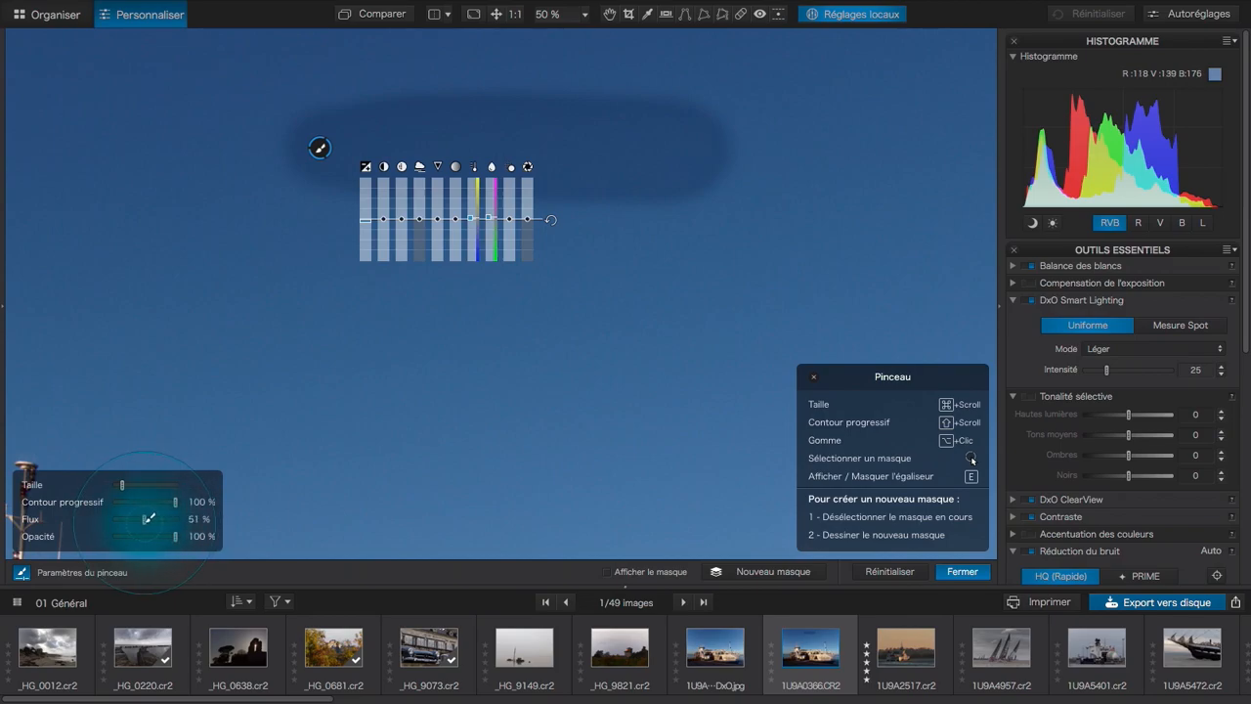
{"action": "mouse_move", "coordinate": [330, 364]}
{"action": "left_mouse_down"}
{"action": "mouse_move", "coordinate": [694, 357]}
{"action": "mouse_move", "coordinate": [314, 362]}
{"action": "mouse_move", "coordinate": [686, 358]}
{"action": "left_mouse_up"}
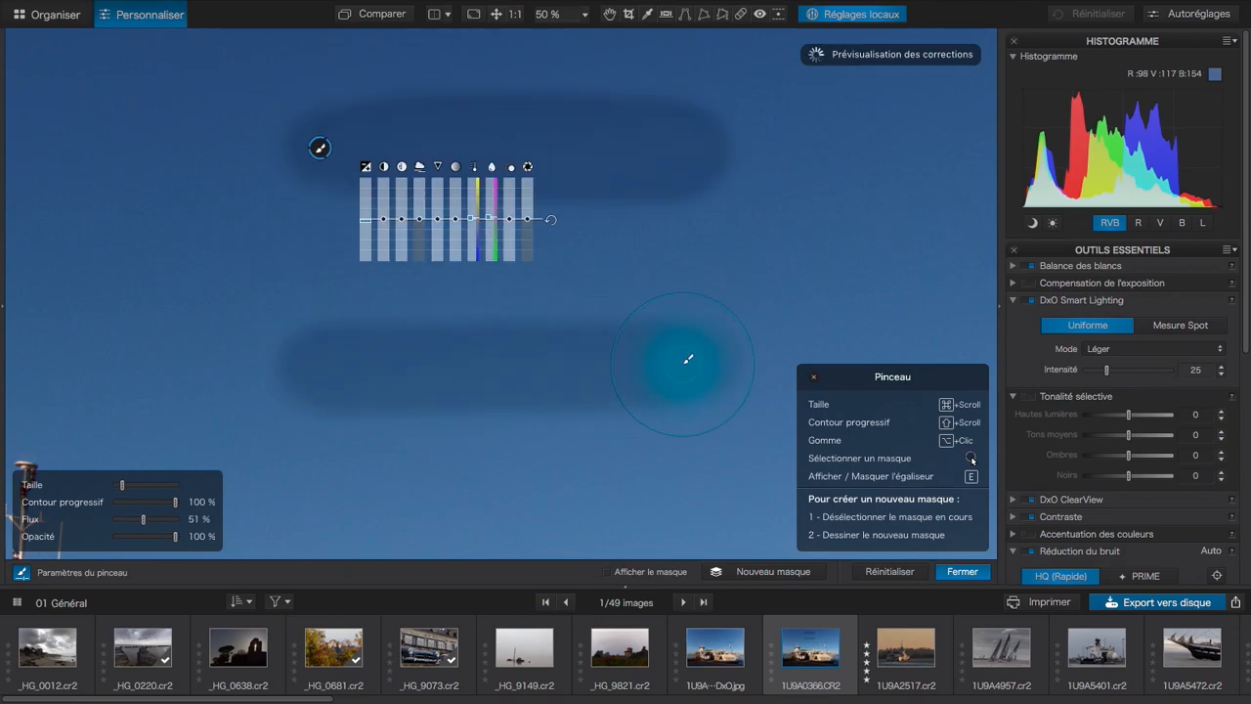
{"action": "left_click_drag", "start_coordinate": [586, 362], "coordinate": [346, 371]}
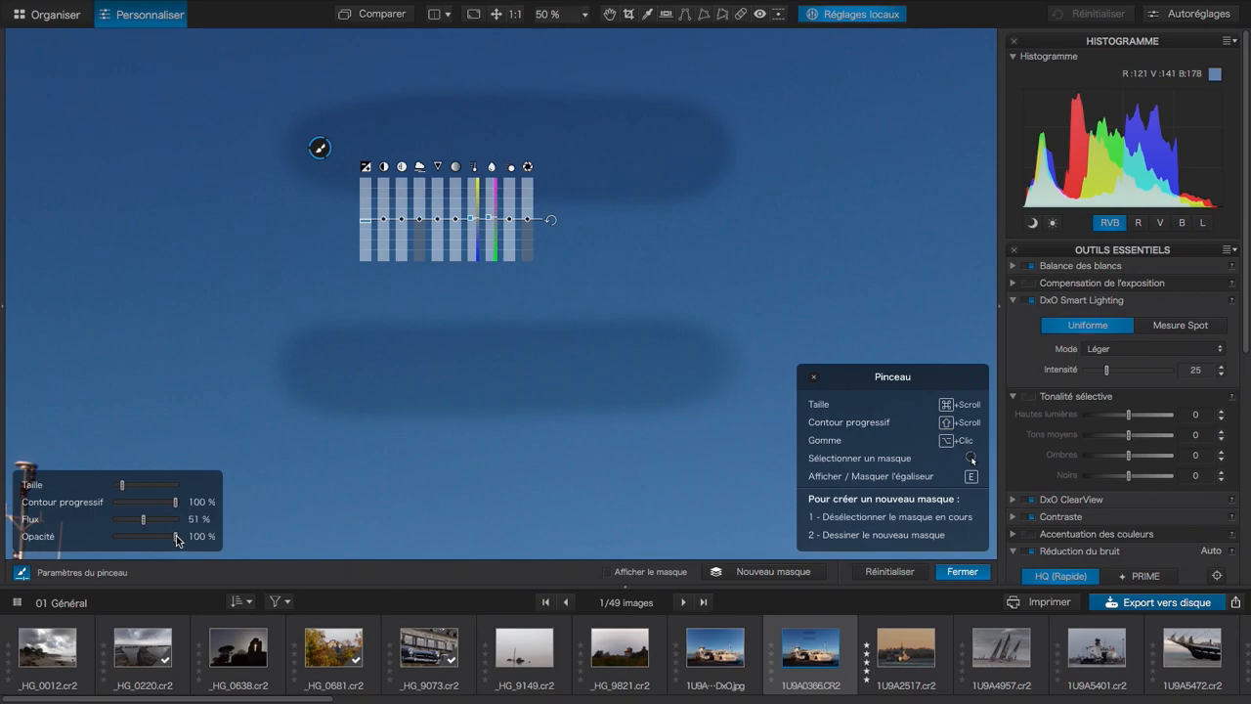
- Set the brush's Opacité to 51 %, paint a third stroke below the others, and delete the whole brush mask
{"action": "left_click_drag", "start_coordinate": [176, 539], "coordinate": [150, 530]}
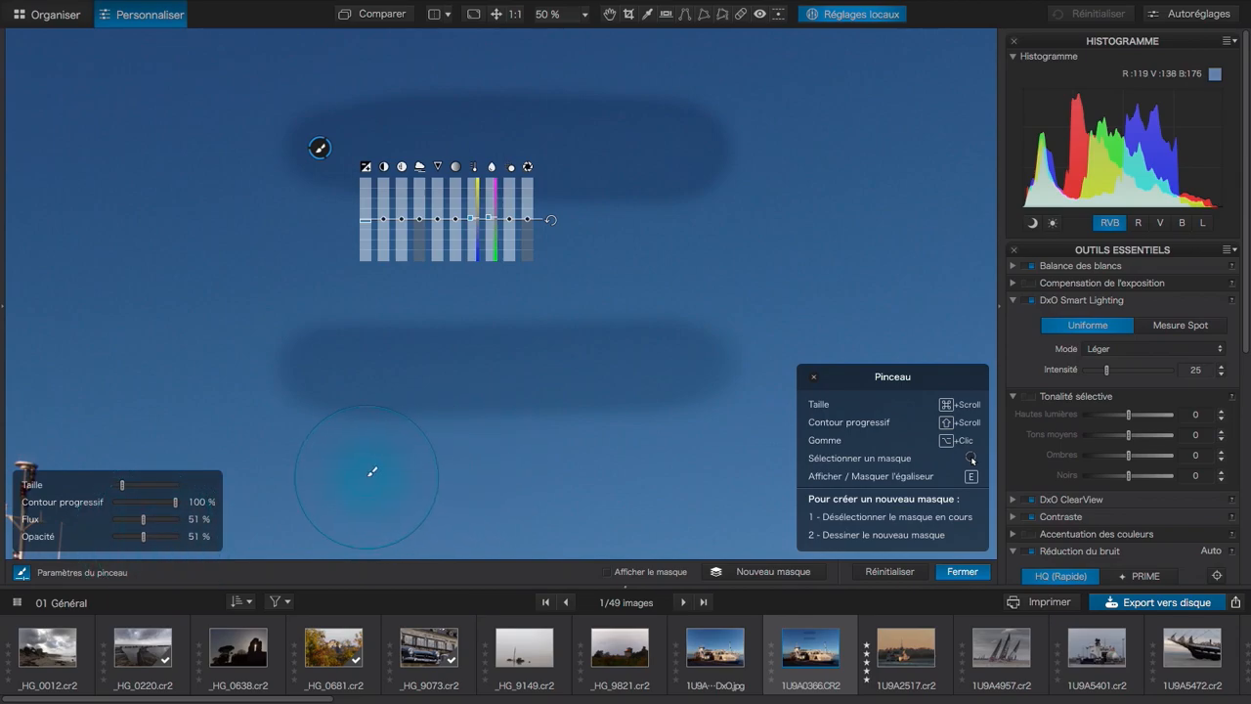
{"action": "mouse_move", "coordinate": [350, 467]}
{"action": "left_mouse_down"}
{"action": "mouse_move", "coordinate": [716, 479]}
{"action": "mouse_move", "coordinate": [356, 476]}
{"action": "mouse_move", "coordinate": [728, 474]}
{"action": "mouse_move", "coordinate": [356, 478]}
{"action": "mouse_move", "coordinate": [704, 469]}
{"action": "left_mouse_up"}
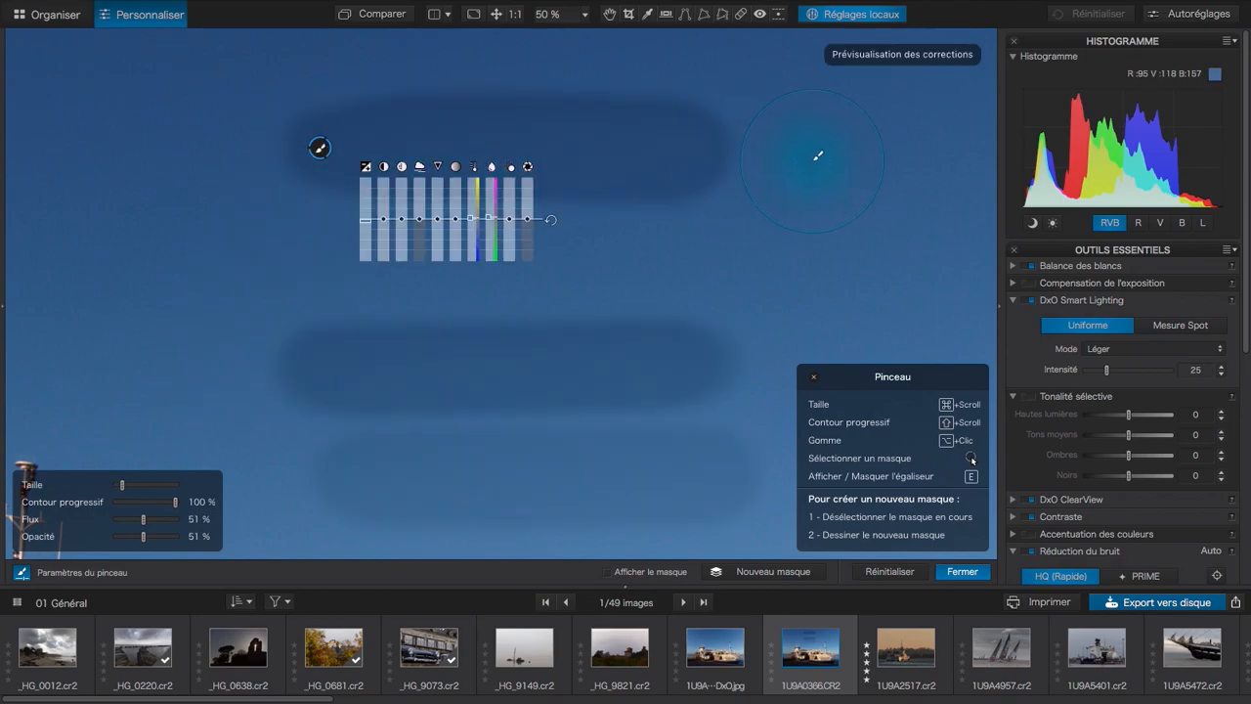
{"action": "key", "text": "Delete"}
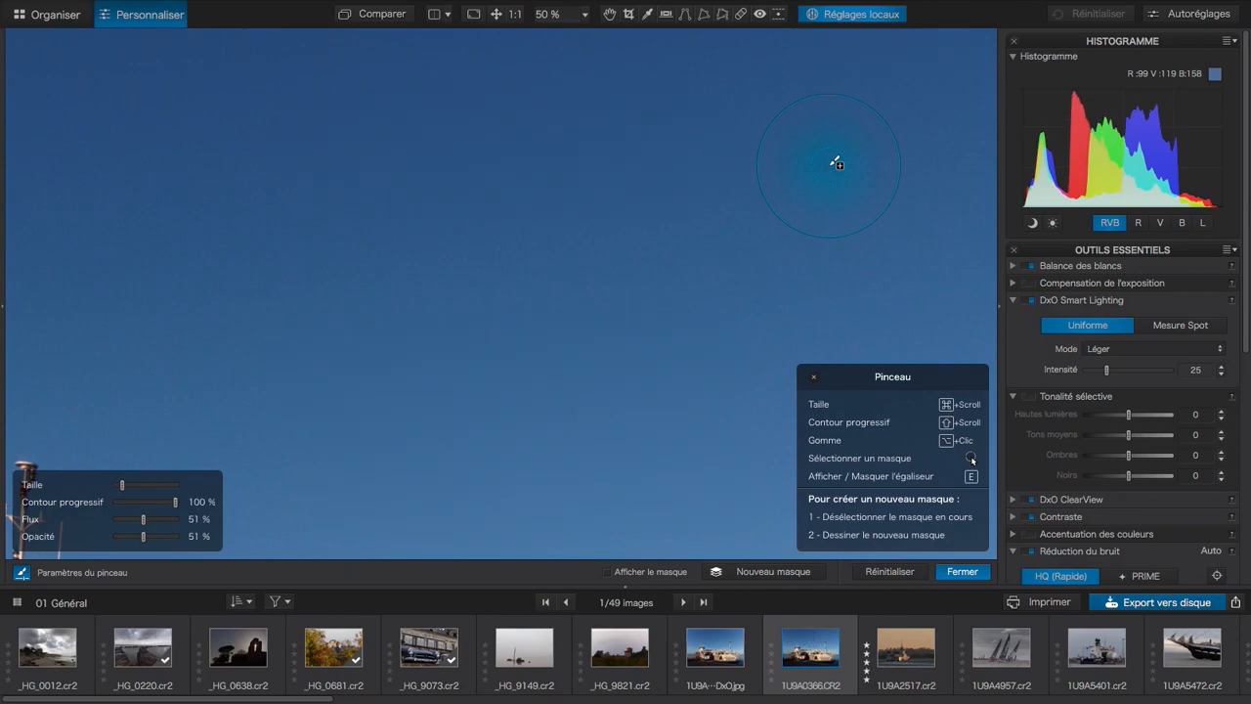
- Open the vineyard horse photo THG_3285.cr2 and fit the whole image in the view
{"action": "scroll", "coordinate": [815, 649], "scroll_direction": "right", "scroll_amount": 5}
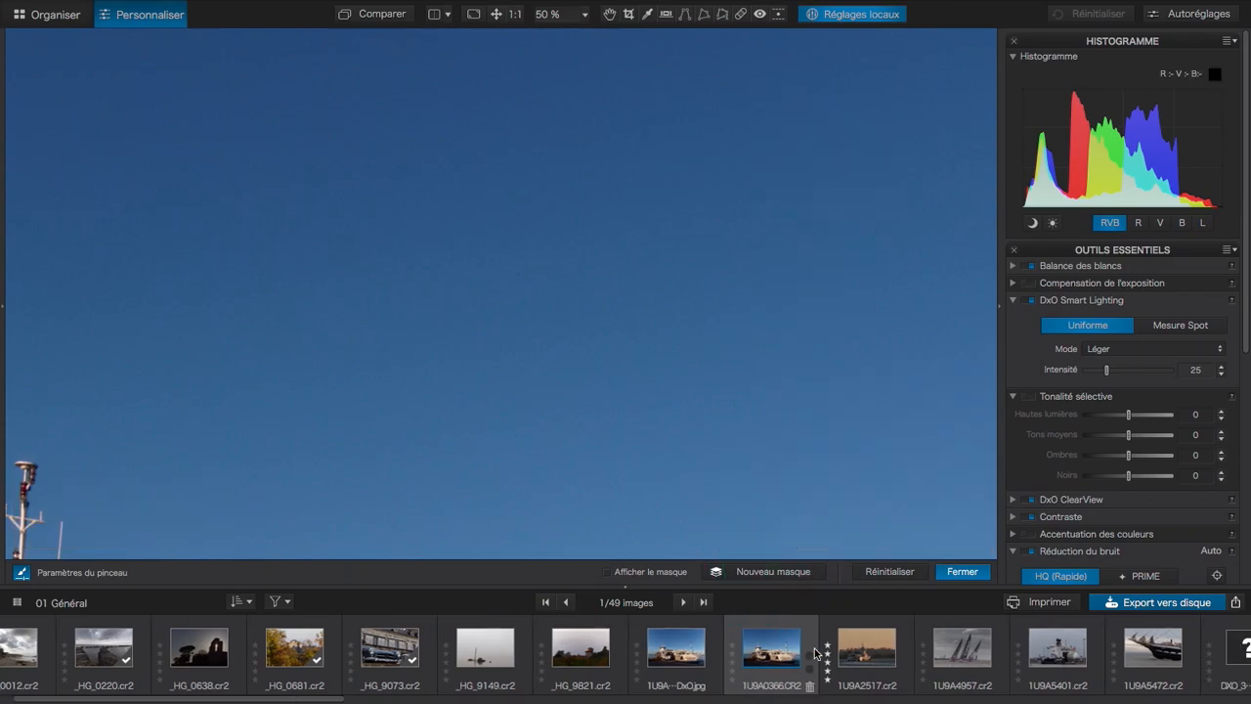
{"action": "scroll", "coordinate": [815, 653], "scroll_direction": "right", "scroll_amount": 1}
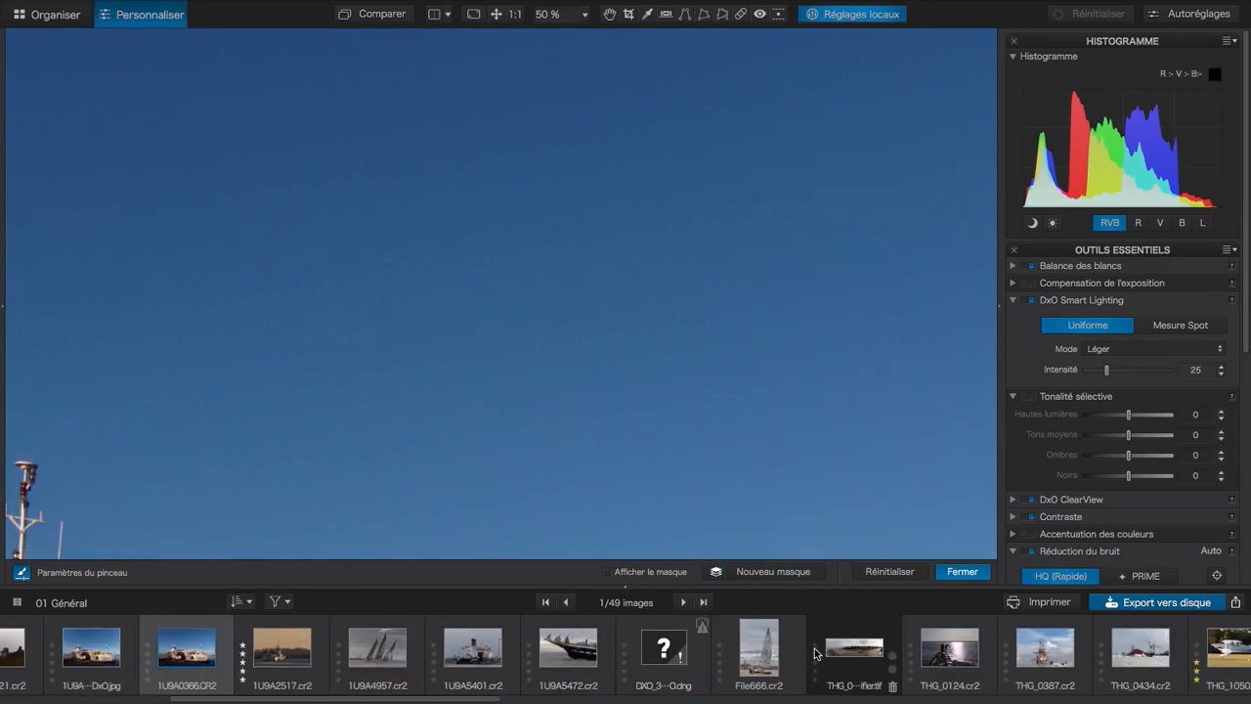
{"action": "scroll", "coordinate": [815, 653], "scroll_direction": "right", "scroll_amount": 8}
{"action": "left_click", "coordinate": [769, 650]}
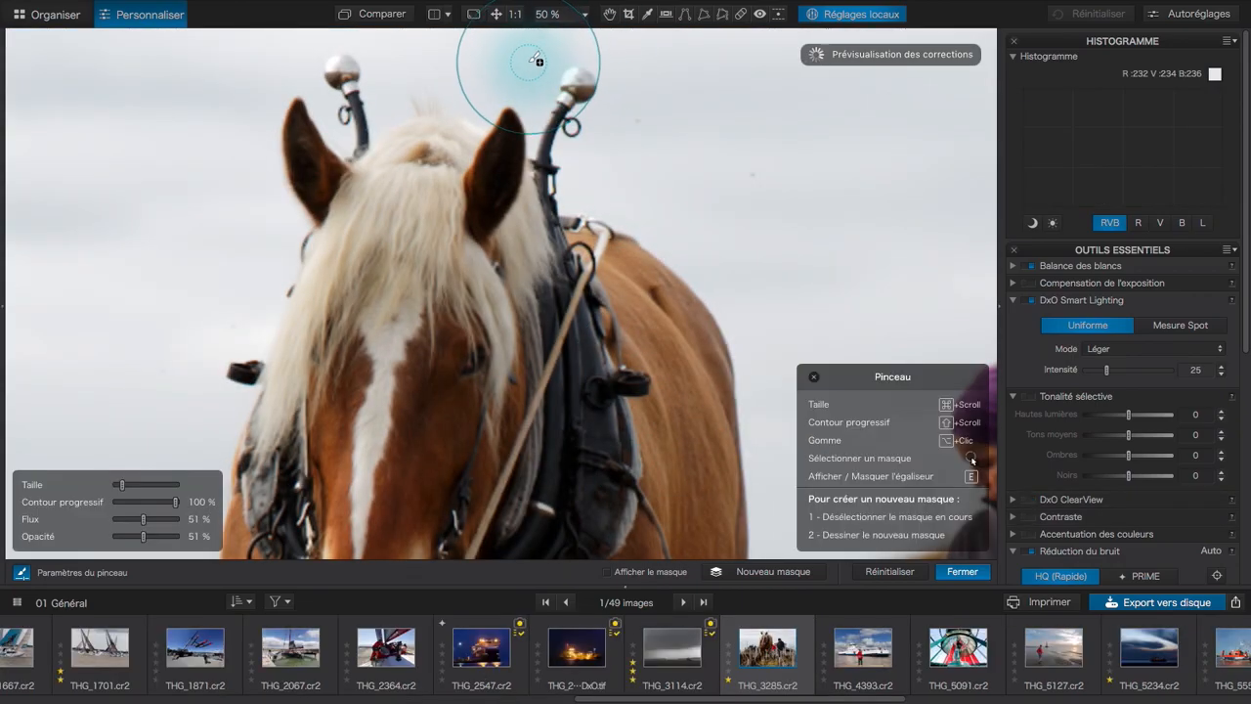
{"action": "left_click", "coordinate": [496, 14]}
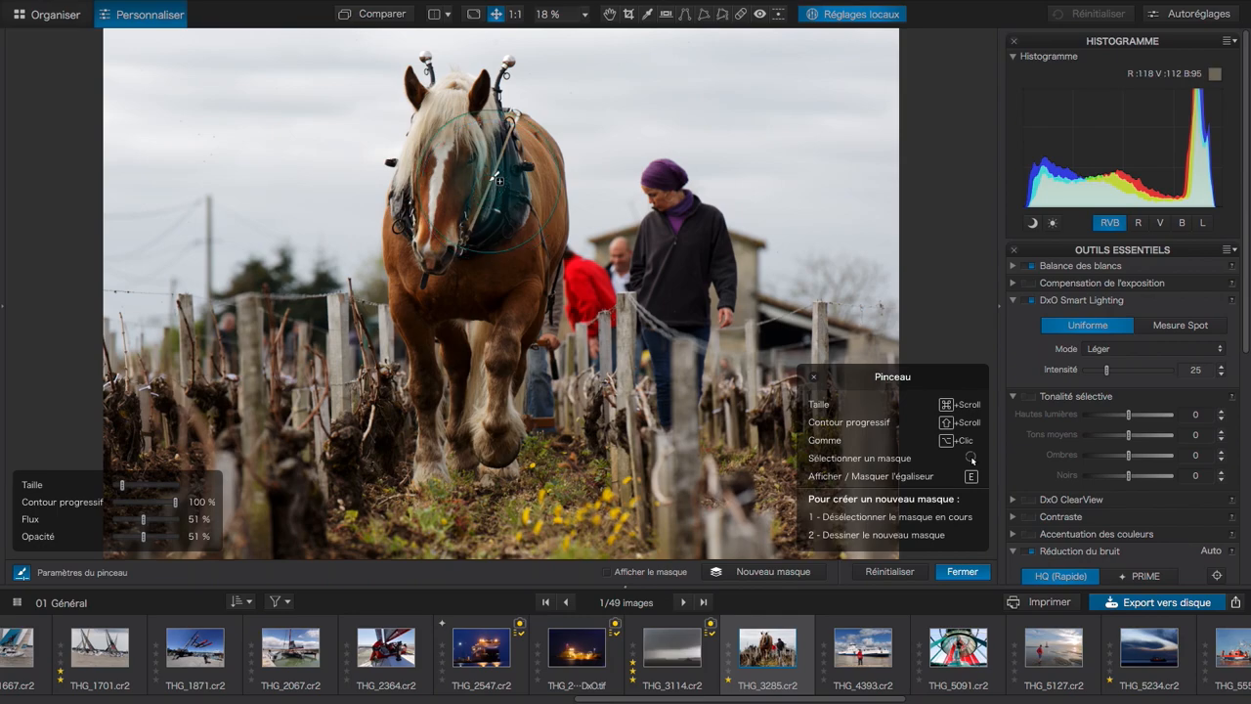
- Switch the local adjustment tool to Masque auto and collapse the image browser to enlarge the photo
{"action": "right_click", "coordinate": [748, 123]}
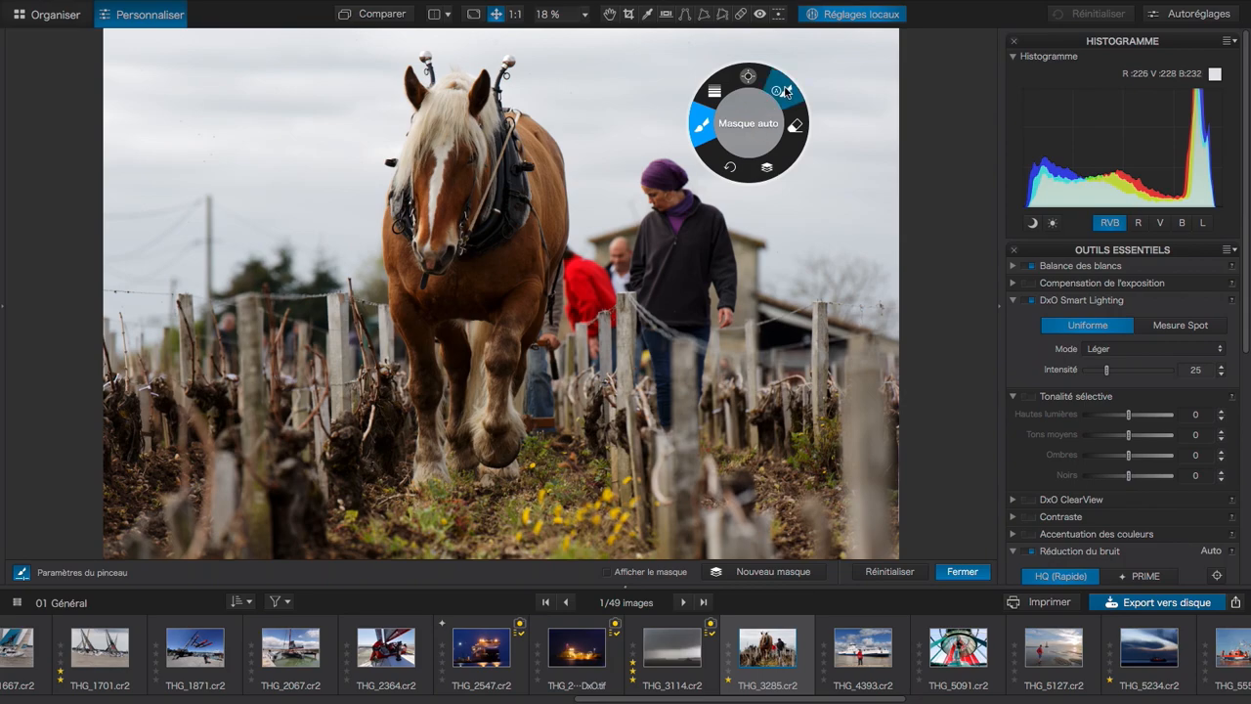
{"action": "left_click", "coordinate": [785, 92]}
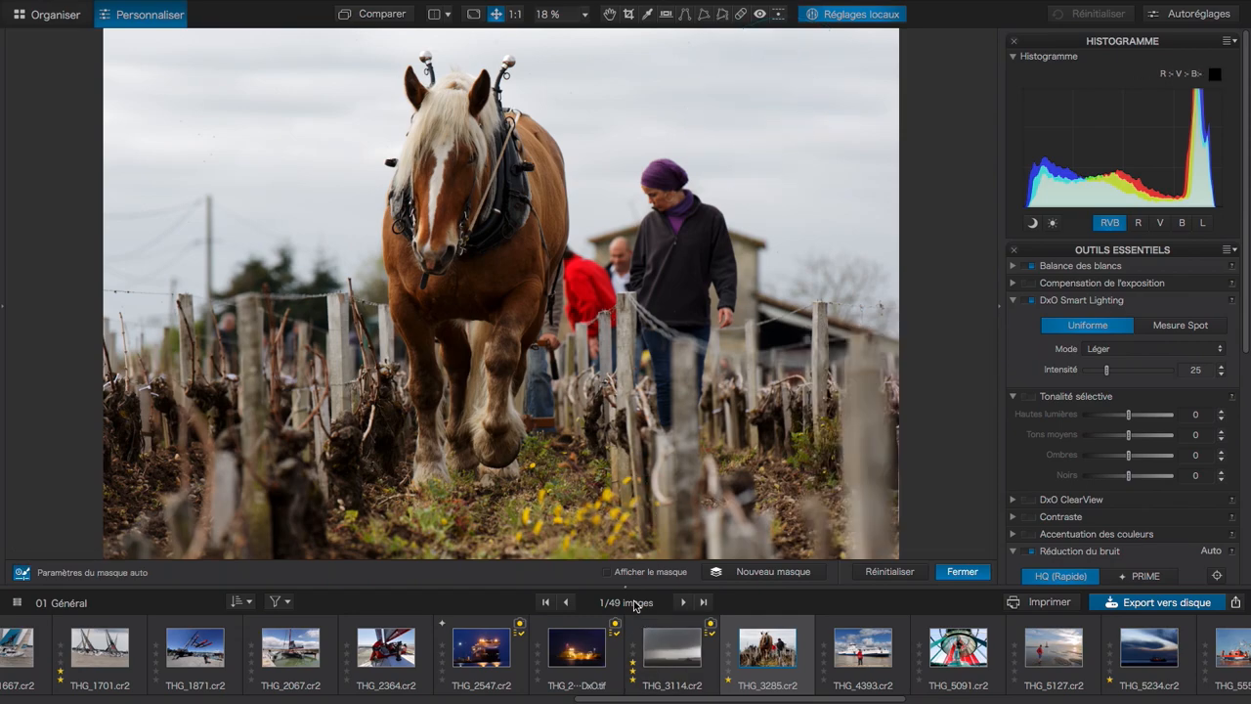
{"action": "left_click_drag", "start_coordinate": [622, 586], "coordinate": [613, 670]}
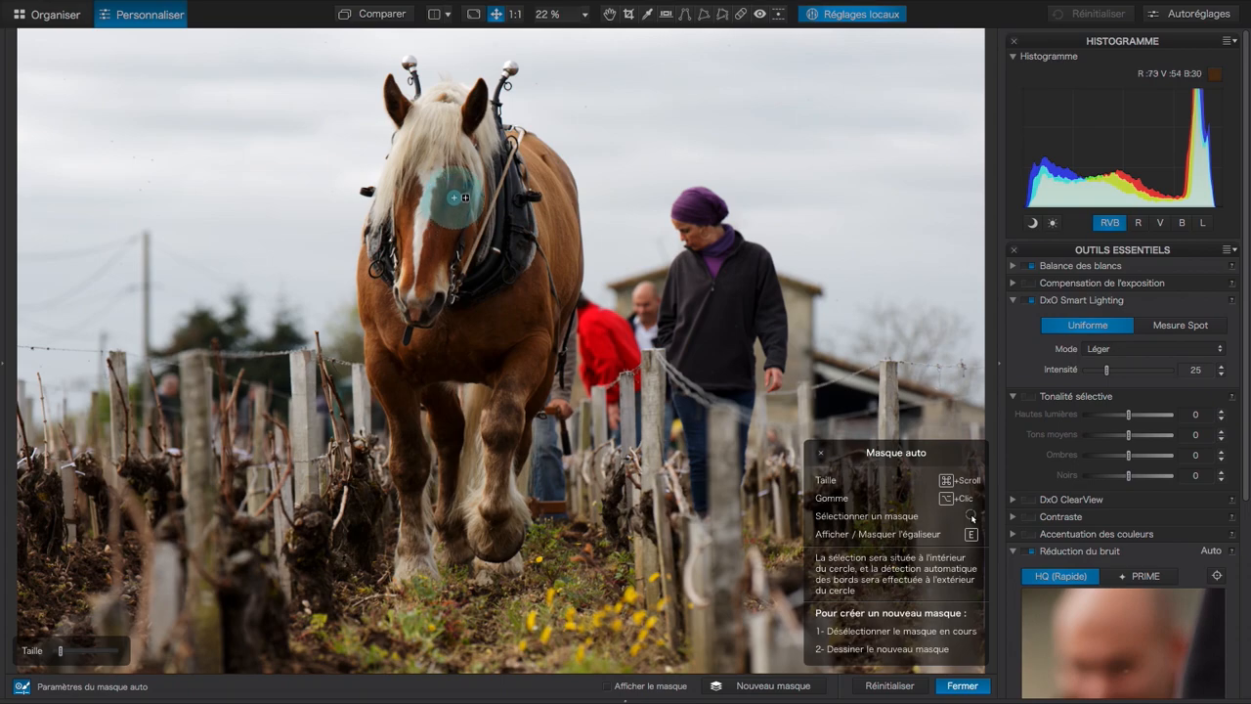
- Paint an auto mask over the horse's head, body and legs and raise its exposure to 1.02
{"action": "mouse_move", "coordinate": [438, 236]}
{"action": "left_mouse_down"}
{"action": "mouse_move", "coordinate": [413, 263]}
{"action": "mouse_move", "coordinate": [416, 232]}
{"action": "mouse_move", "coordinate": [396, 239]}
{"action": "mouse_move", "coordinate": [419, 139]}
{"action": "mouse_move", "coordinate": [403, 101]}
{"action": "mouse_move", "coordinate": [419, 128]}
{"action": "mouse_move", "coordinate": [468, 107]}
{"action": "mouse_move", "coordinate": [399, 214]}
{"action": "mouse_move", "coordinate": [376, 309]}
{"action": "mouse_move", "coordinate": [402, 392]}
{"action": "mouse_move", "coordinate": [415, 569]}
{"action": "mouse_move", "coordinate": [434, 385]}
{"action": "mouse_move", "coordinate": [473, 395]}
{"action": "mouse_move", "coordinate": [495, 530]}
{"action": "mouse_move", "coordinate": [490, 478]}
{"action": "mouse_move", "coordinate": [568, 257]}
{"action": "mouse_move", "coordinate": [561, 192]}
{"action": "mouse_move", "coordinate": [502, 147]}
{"action": "mouse_move", "coordinate": [437, 259]}
{"action": "mouse_move", "coordinate": [422, 323]}
{"action": "mouse_move", "coordinate": [434, 352]}
{"action": "mouse_move", "coordinate": [482, 345]}
{"action": "mouse_move", "coordinate": [492, 361]}
{"action": "mouse_move", "coordinate": [466, 325]}
{"action": "mouse_move", "coordinate": [467, 292]}
{"action": "mouse_move", "coordinate": [506, 196]}
{"action": "mouse_move", "coordinate": [539, 245]}
{"action": "mouse_move", "coordinate": [505, 312]}
{"action": "left_mouse_up"}
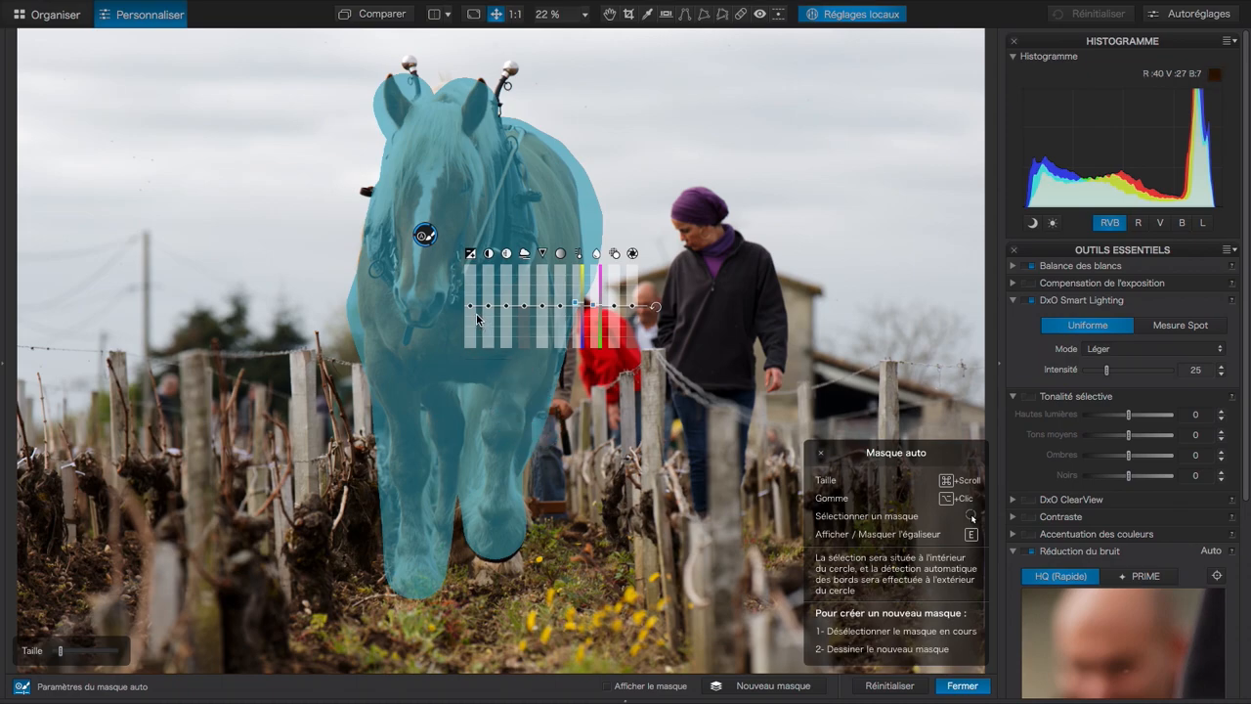
{"action": "left_click_drag", "start_coordinate": [471, 310], "coordinate": [471, 302]}
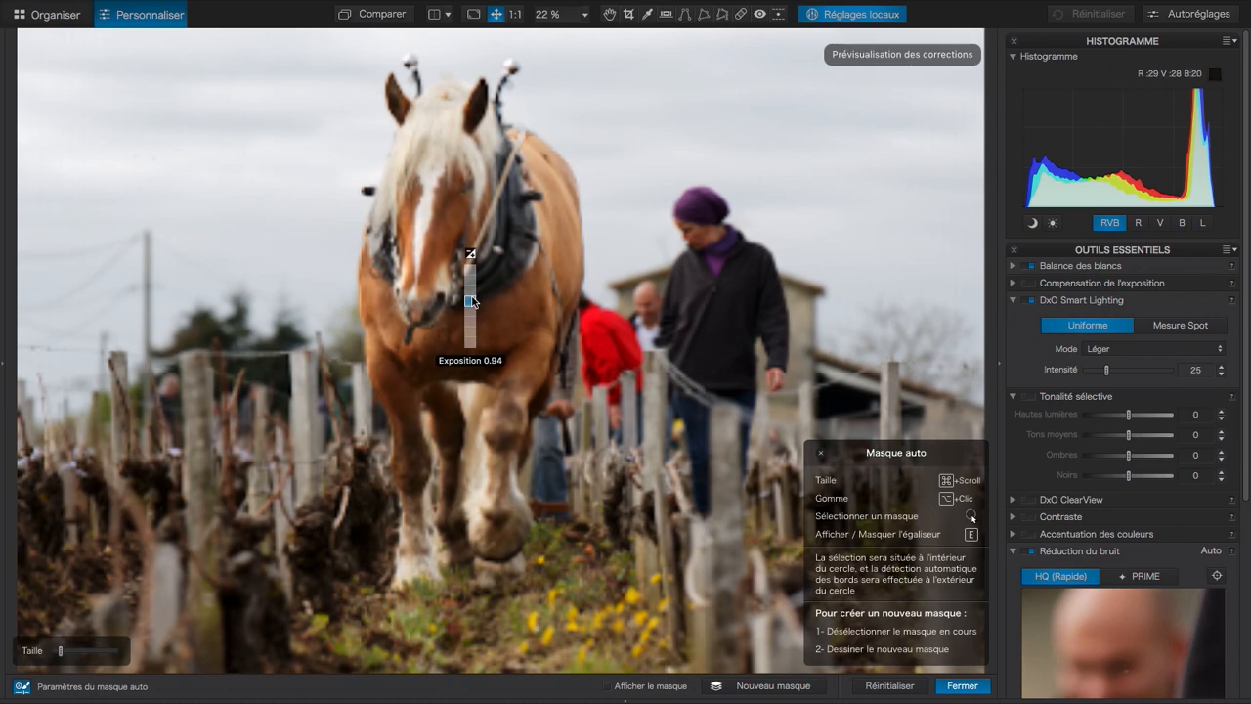
{"action": "left_click_drag", "start_coordinate": [471, 301], "coordinate": [471, 299]}
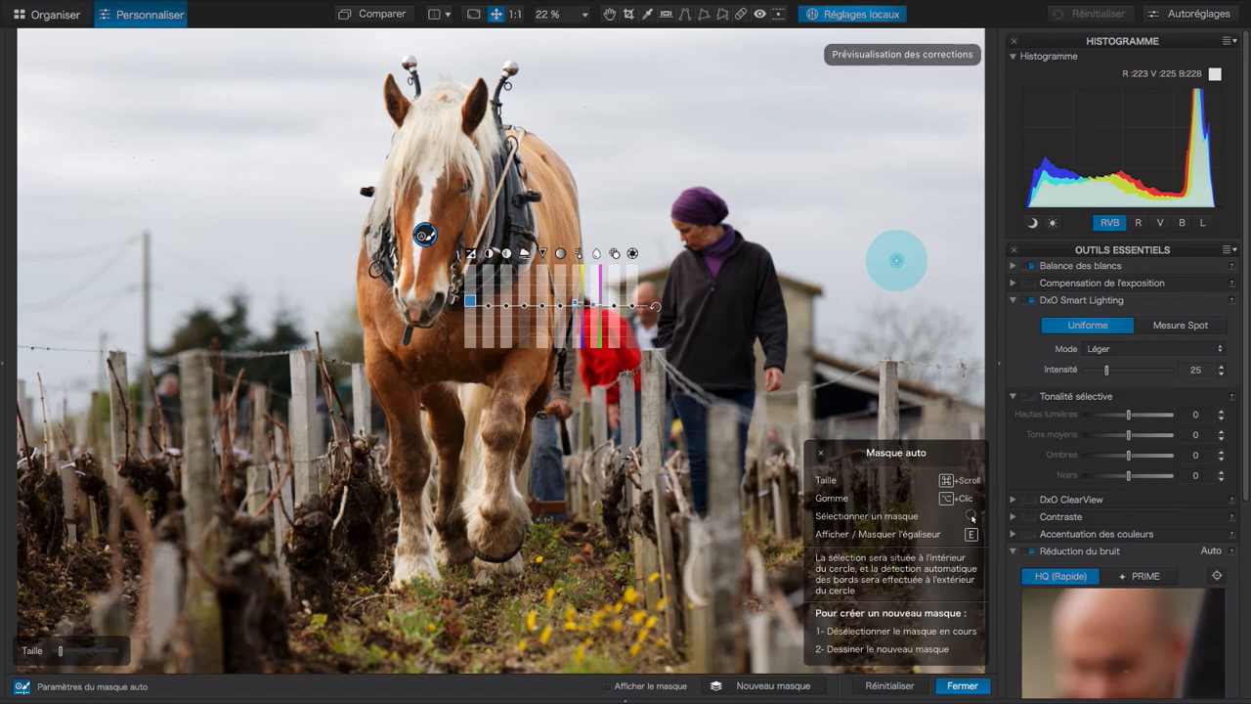
- Hide the equalizer, inspect the horse's auto mask by deselecting and reselecting it, and show the equalizer again
{"action": "key", "text": "e"}
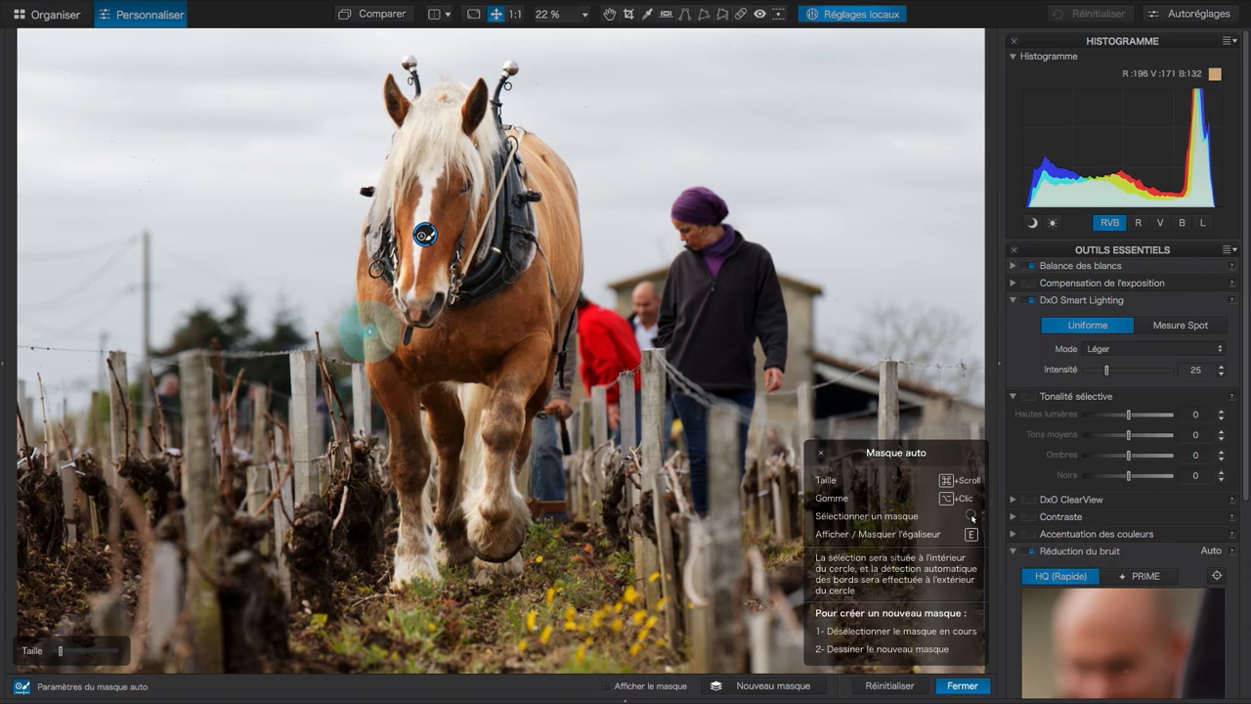
{"action": "mouse_move", "coordinate": [418, 245]}
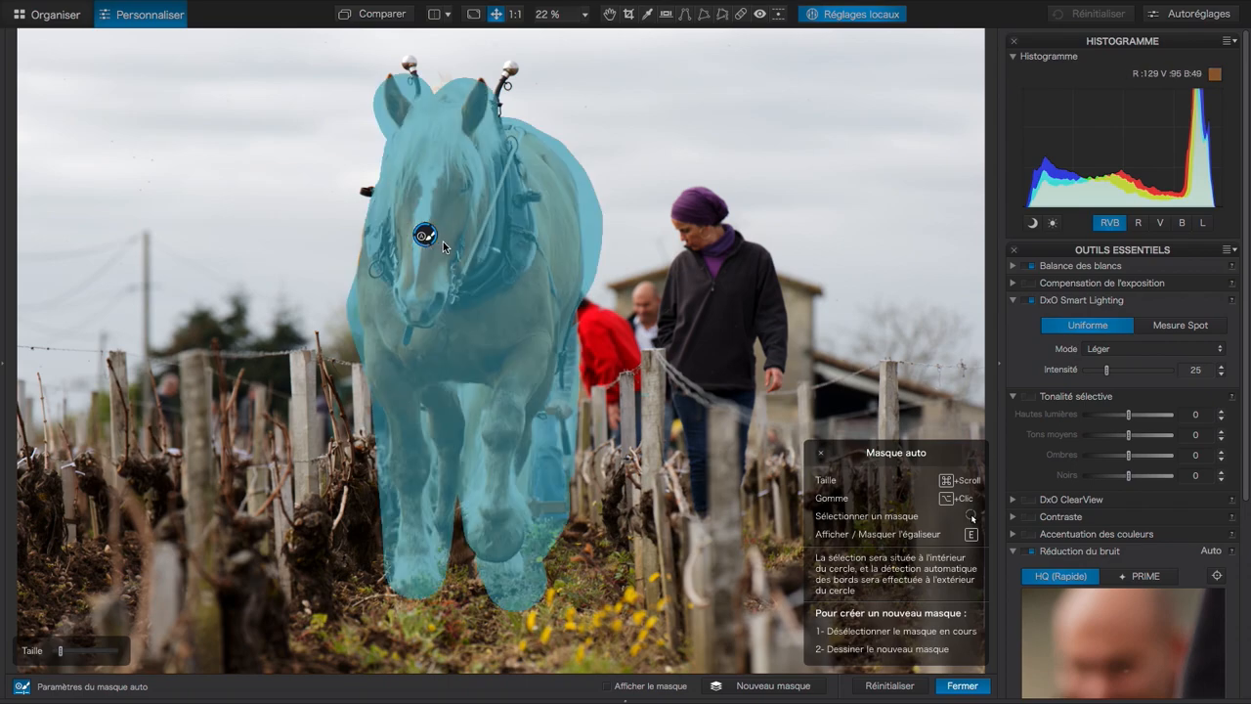
{"action": "left_click", "coordinate": [431, 234]}
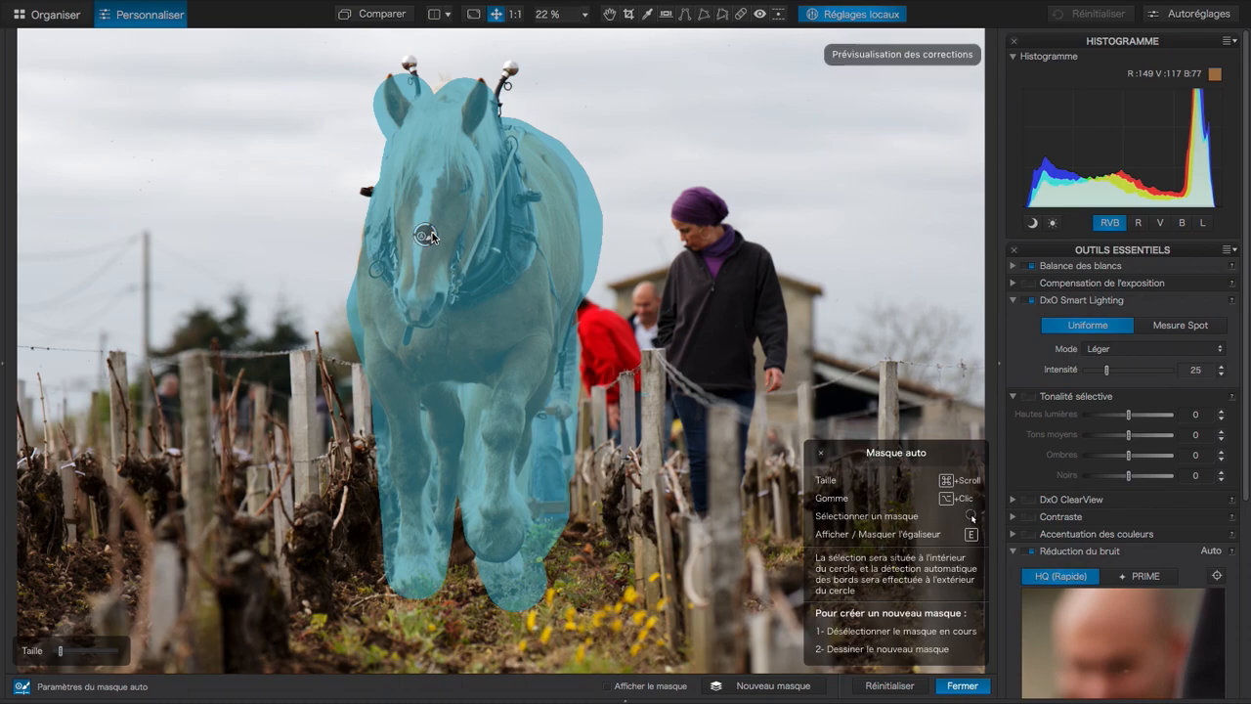
{"action": "left_click", "coordinate": [431, 235]}
{"action": "key", "text": "e"}
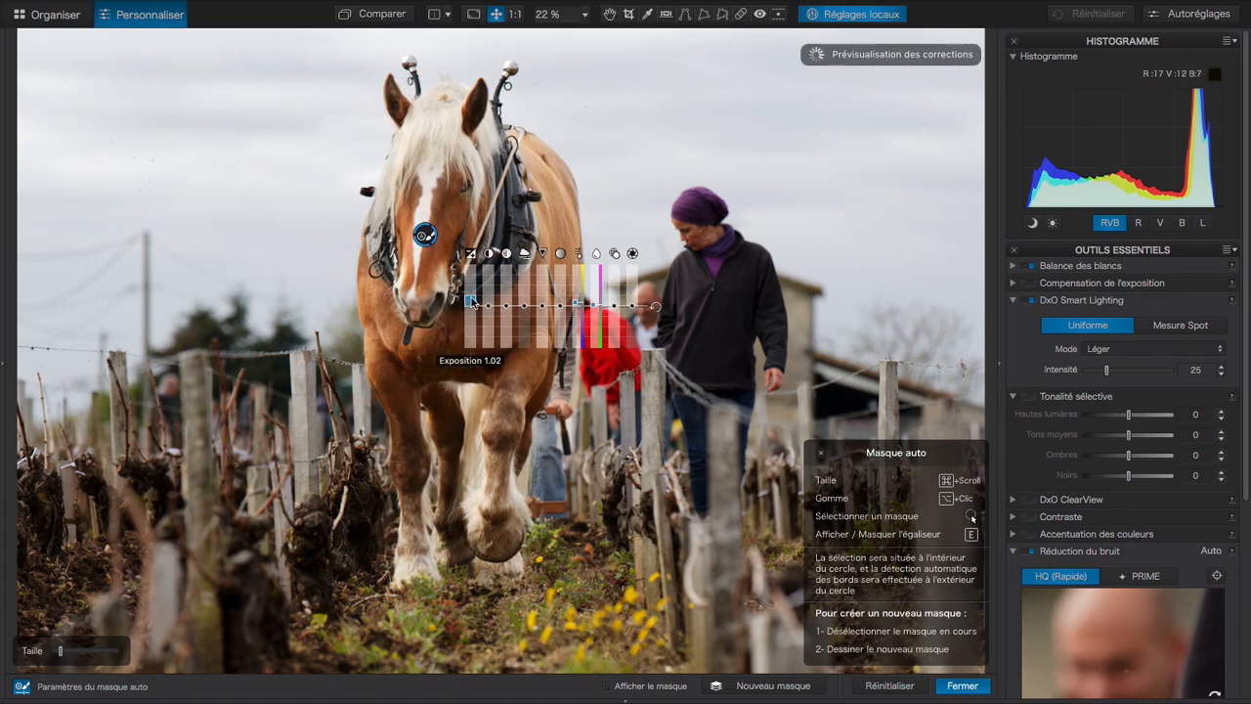
- Lower the horse mask's exposure well below zero to darken the horse strongly, and check the mask's coverage
{"action": "left_click_drag", "start_coordinate": [470, 301], "coordinate": [470, 317]}
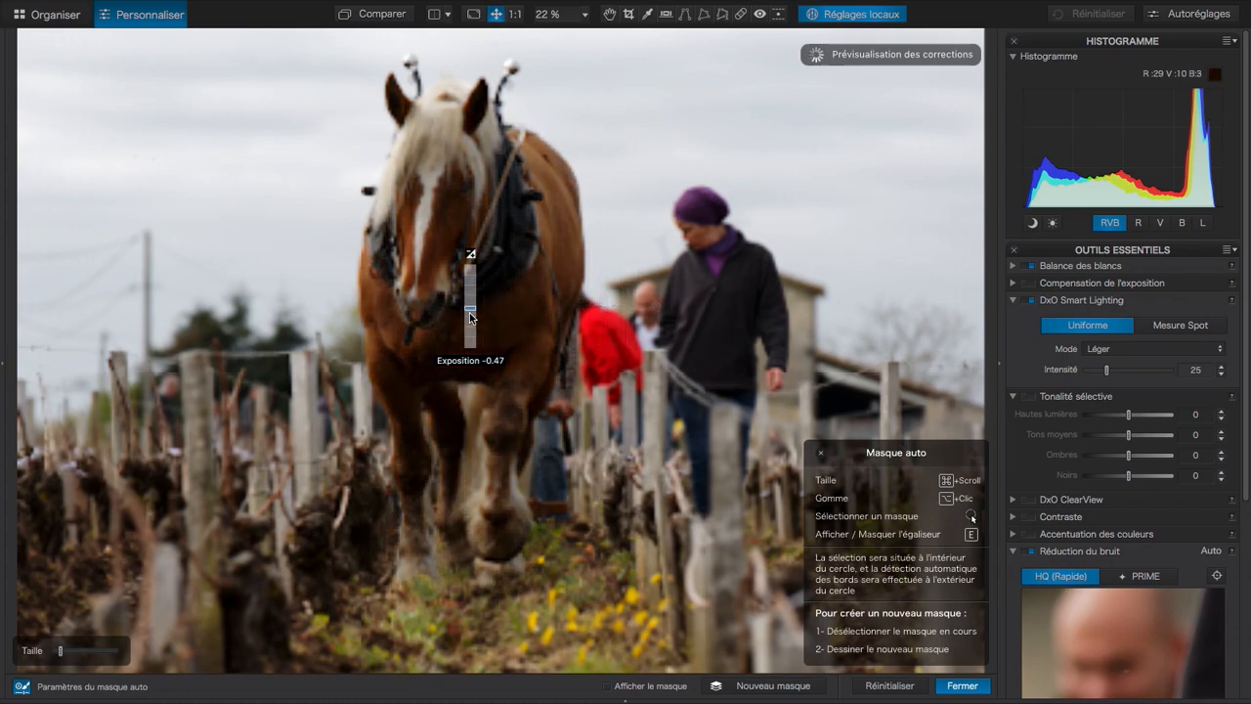
{"action": "left_click_drag", "start_coordinate": [470, 316], "coordinate": [472, 333]}
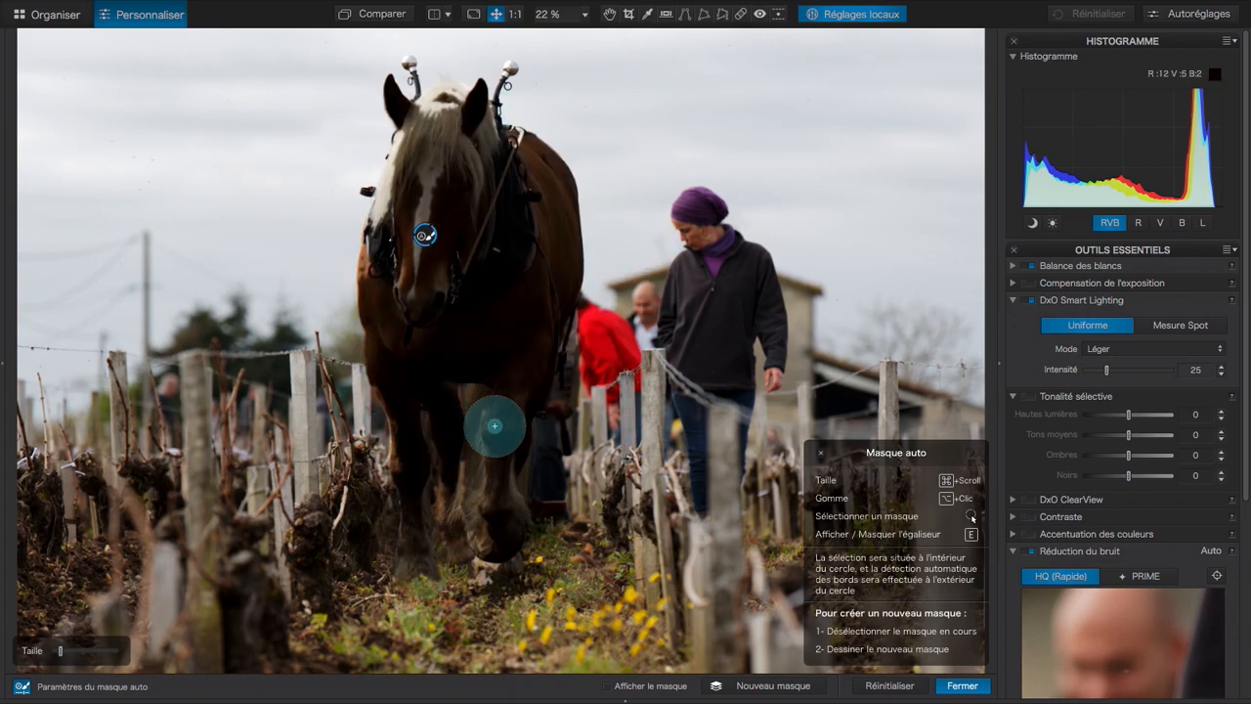
{"action": "left_click", "coordinate": [440, 196]}
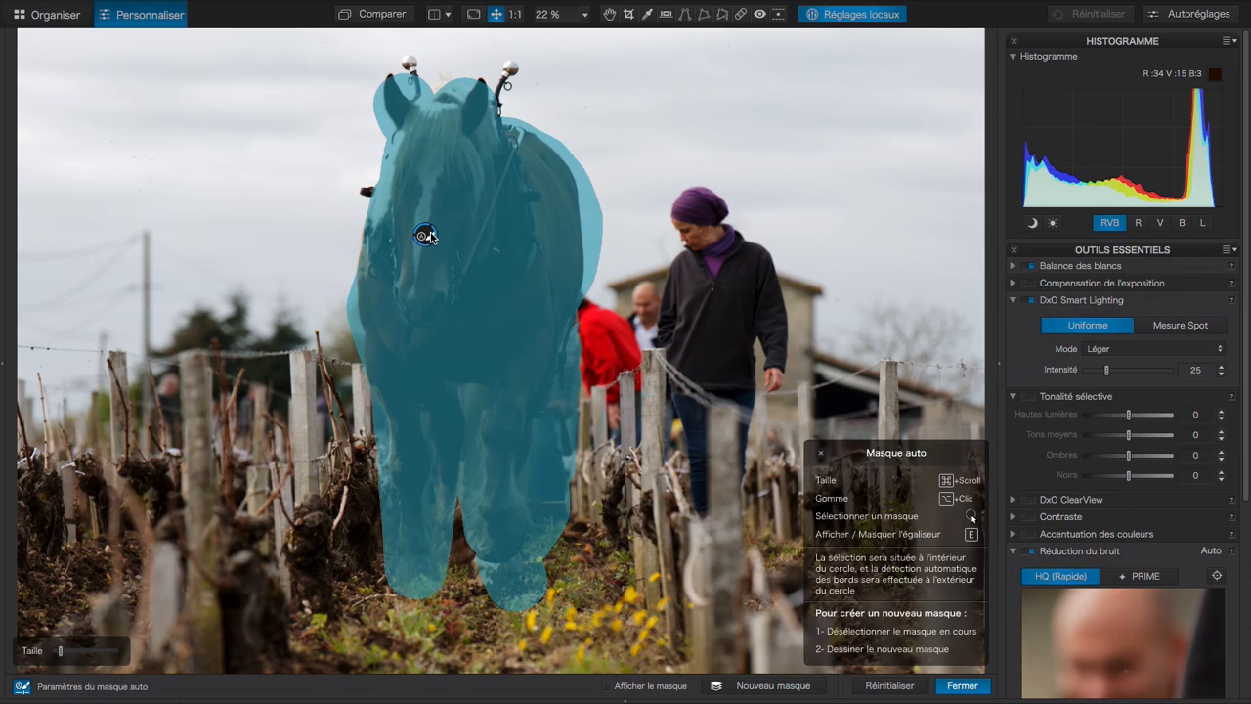
{"action": "left_click", "coordinate": [427, 235]}
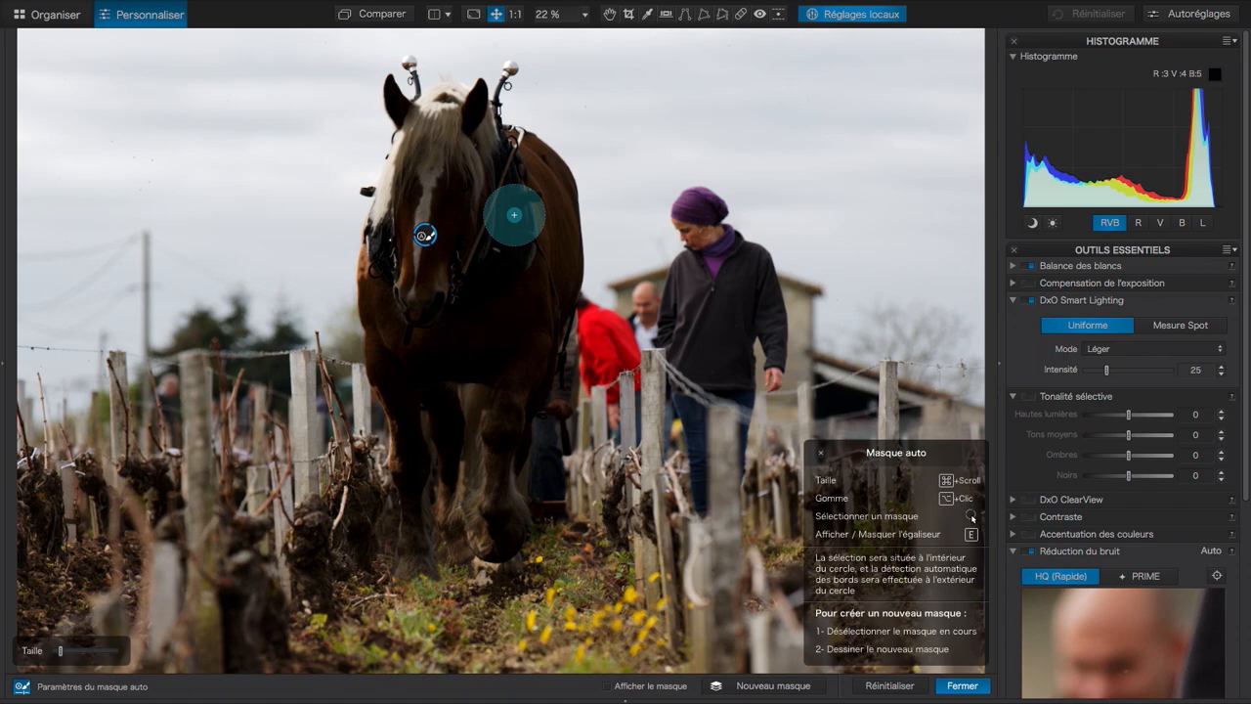
- Remove the auto mask from the horse and close the local adjustments
{"action": "left_click", "coordinate": [514, 214]}
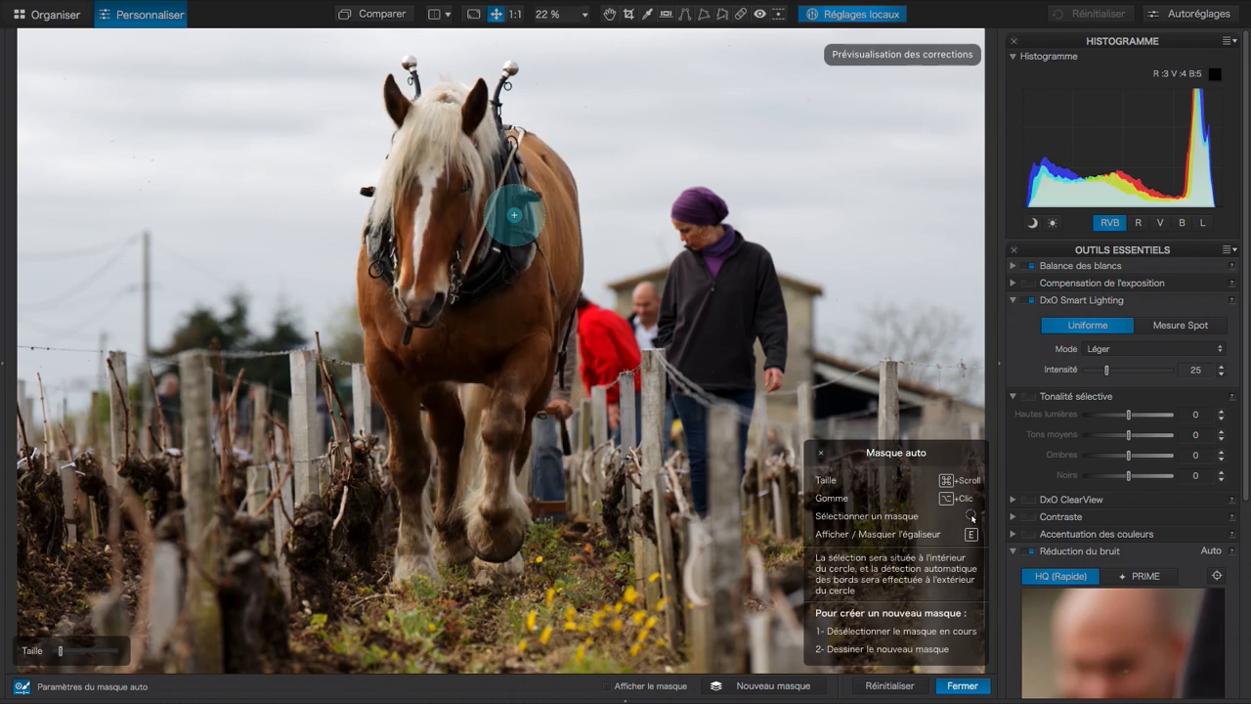
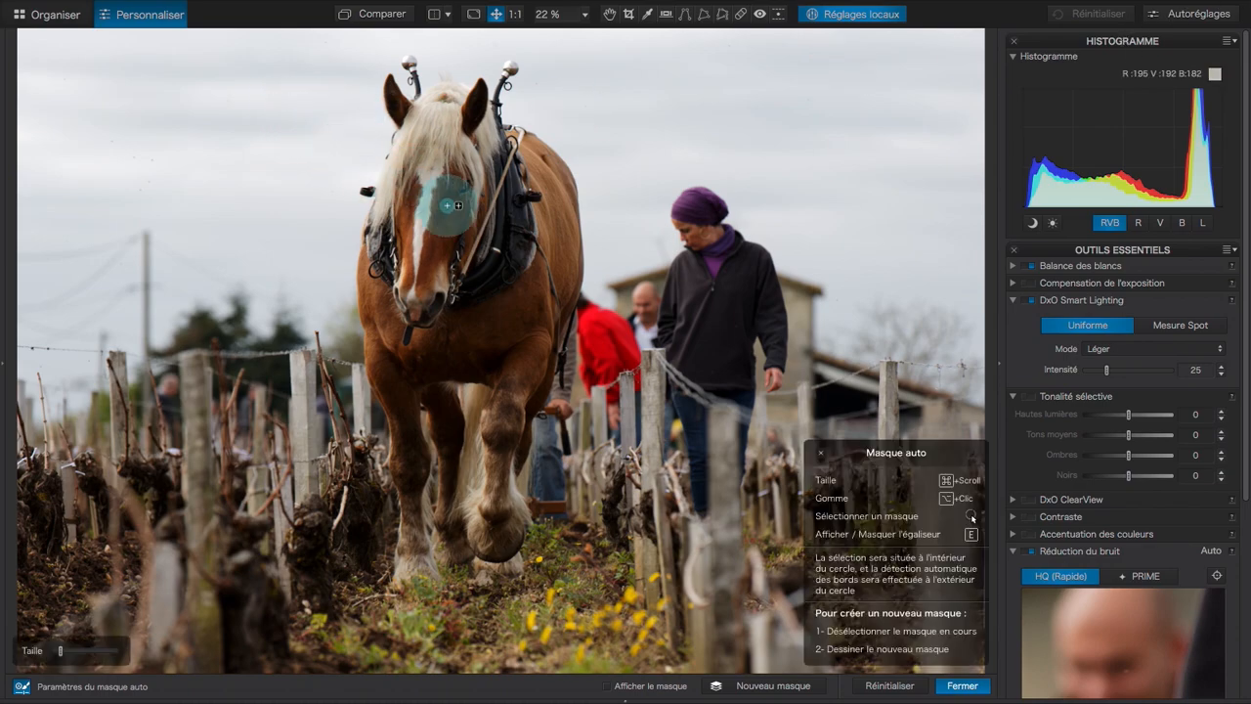
{"action": "left_click", "coordinate": [960, 685]}
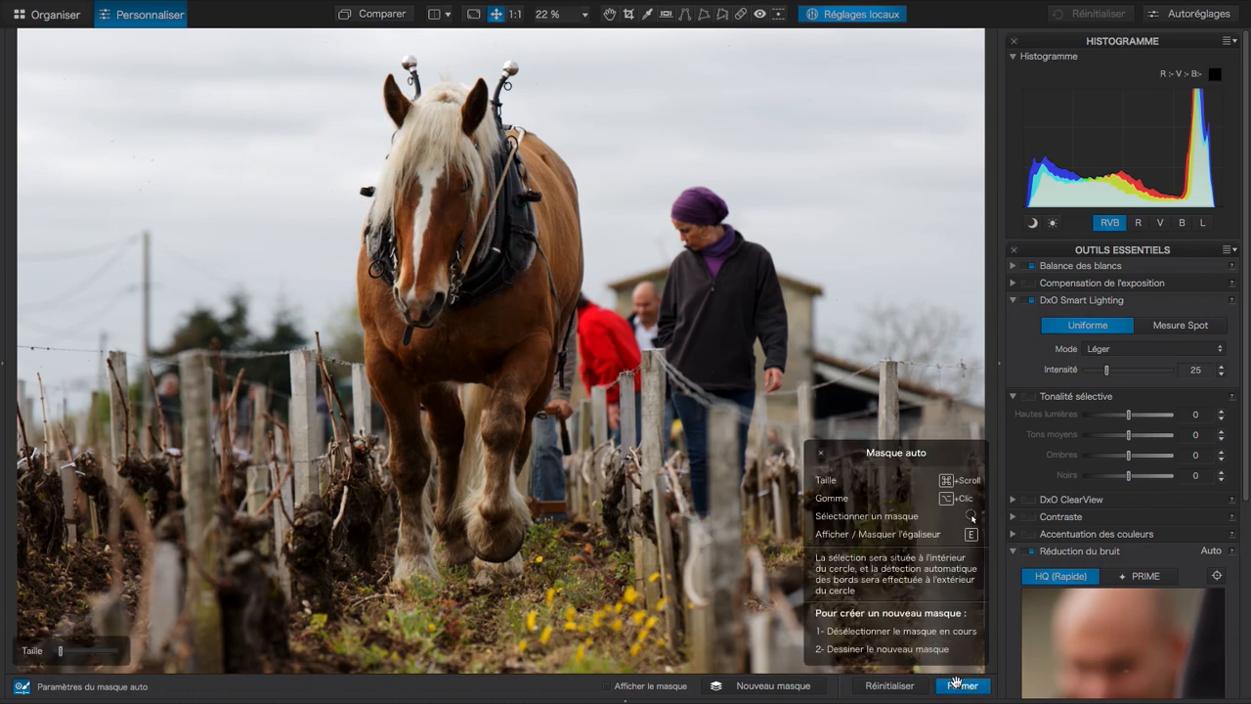
- Open the CR2 photo of the orange parachute from the first project for customizing and activate its local adjustments
{"action": "left_click", "coordinate": [53, 15]}
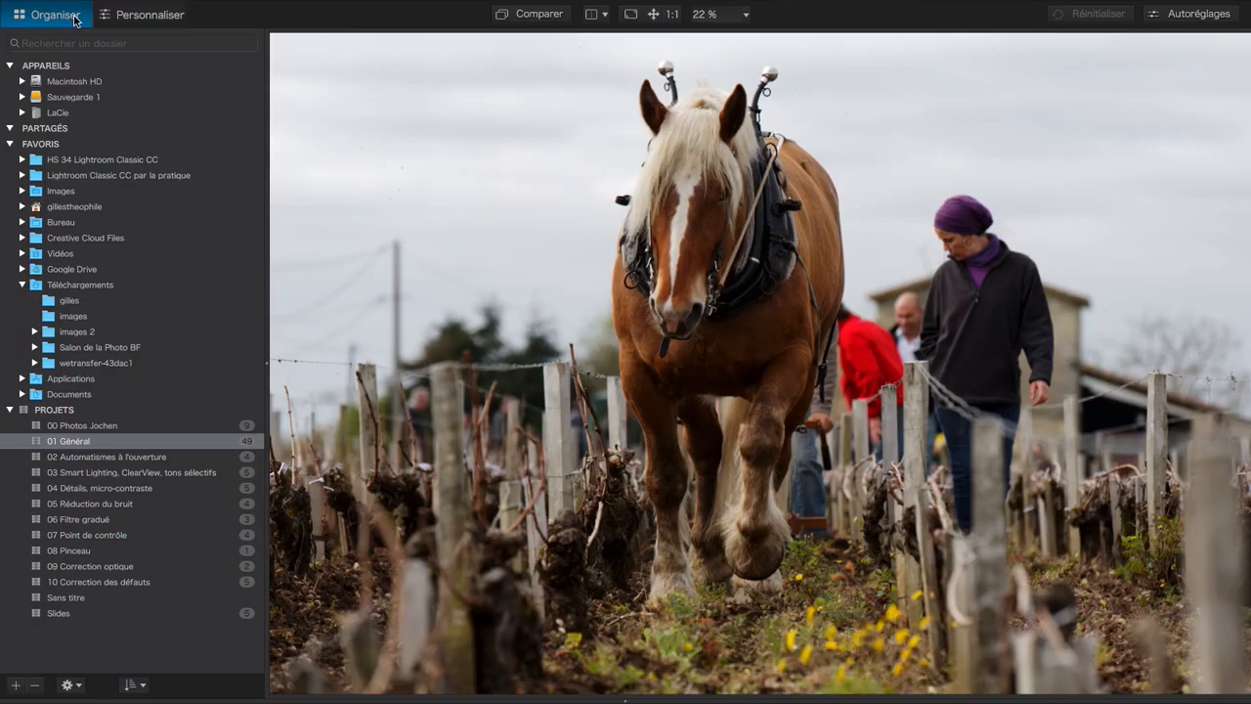
{"action": "left_click", "coordinate": [98, 426]}
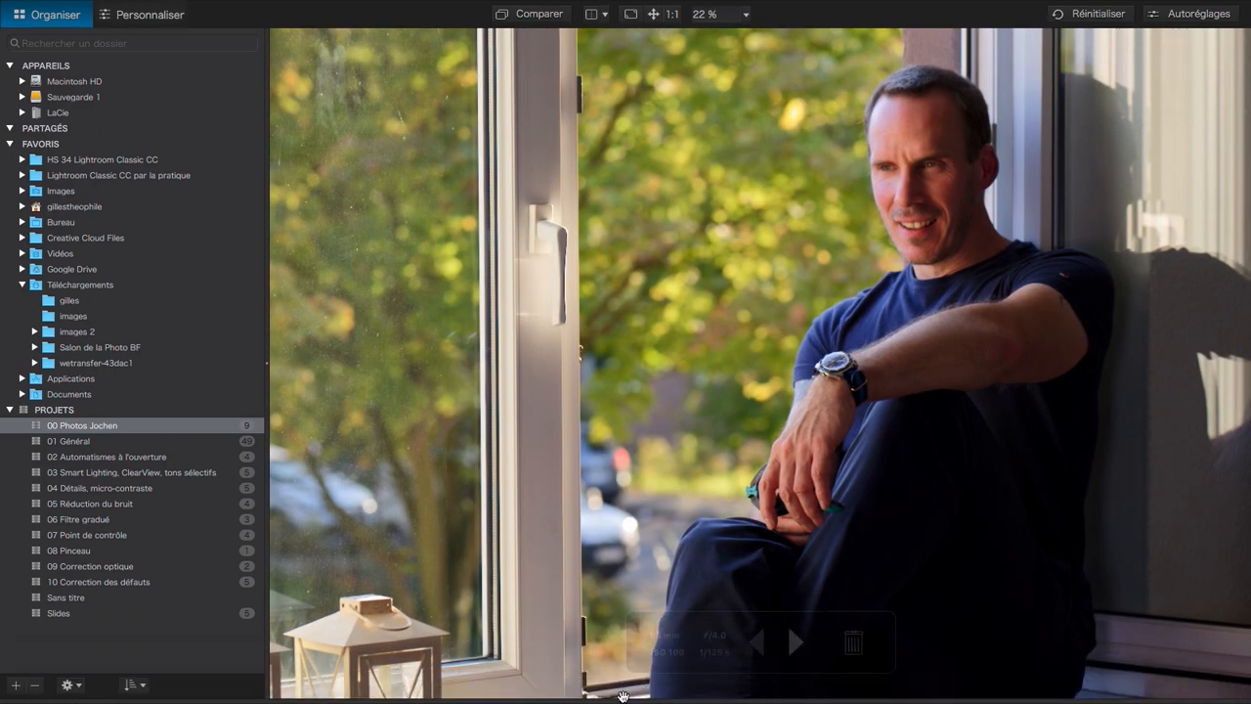
{"action": "left_click_drag", "start_coordinate": [614, 621], "coordinate": [614, 610]}
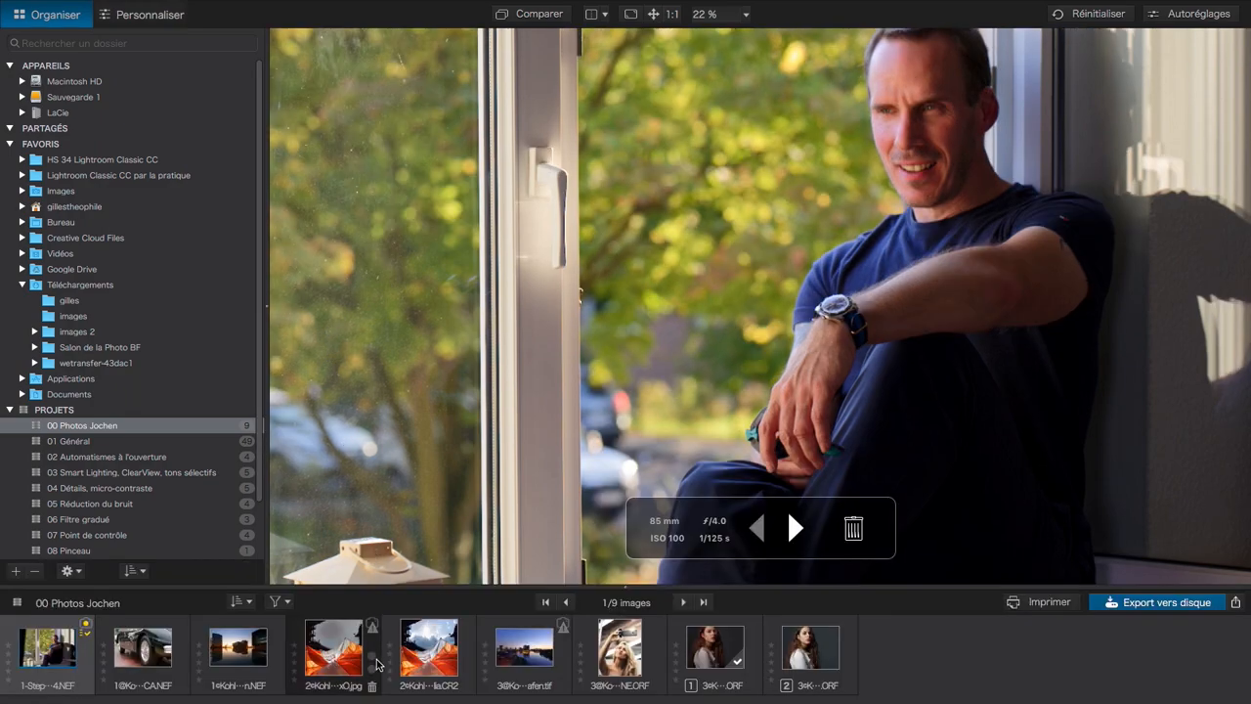
{"action": "left_click", "coordinate": [433, 653]}
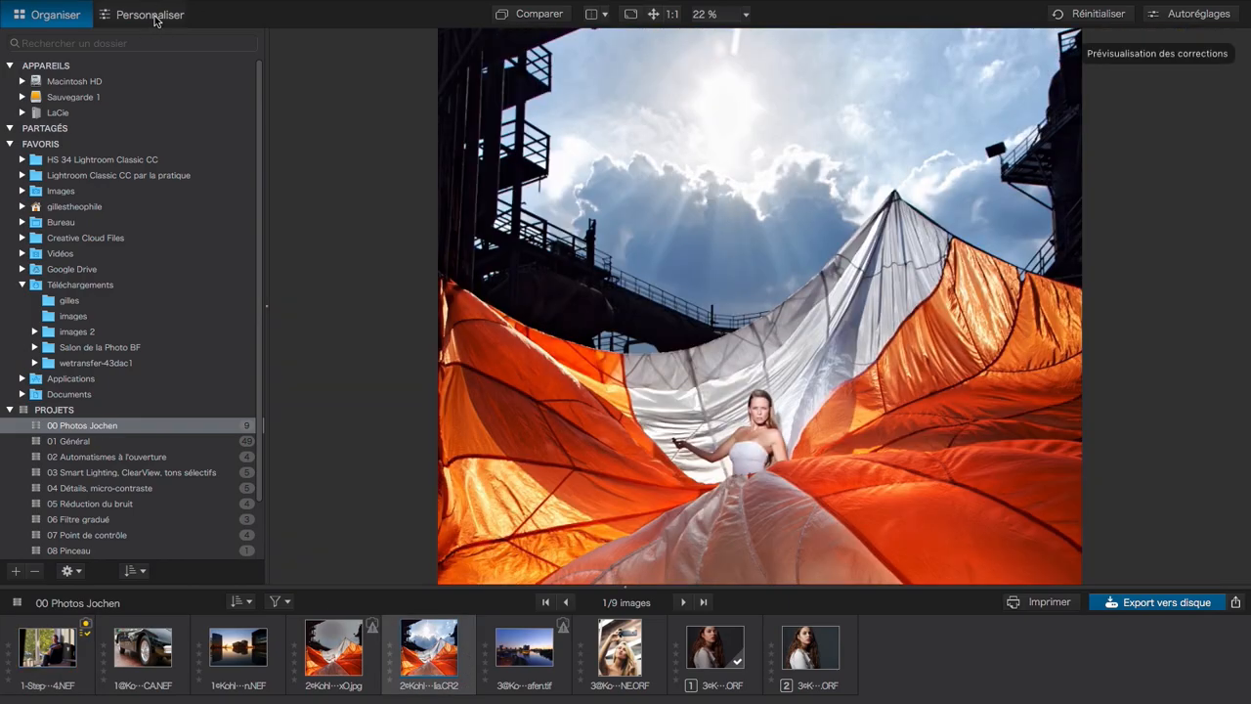
{"action": "left_click", "coordinate": [150, 15]}
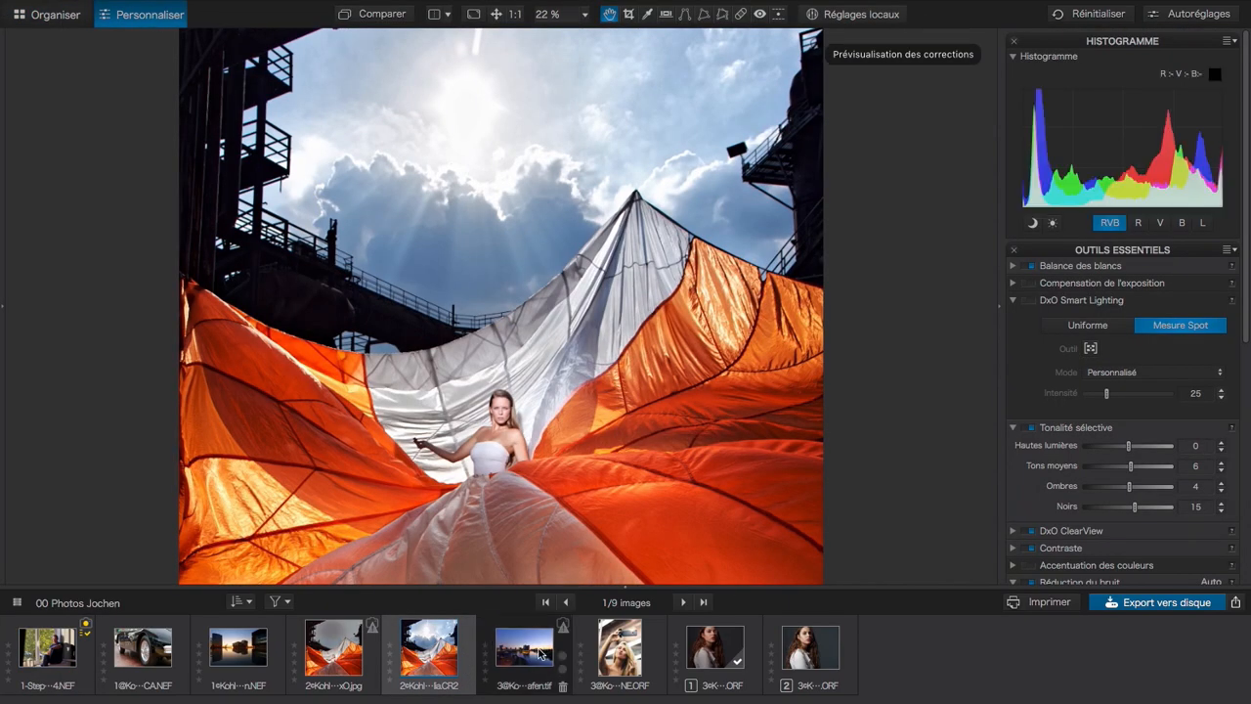
{"action": "left_click", "coordinate": [878, 17]}
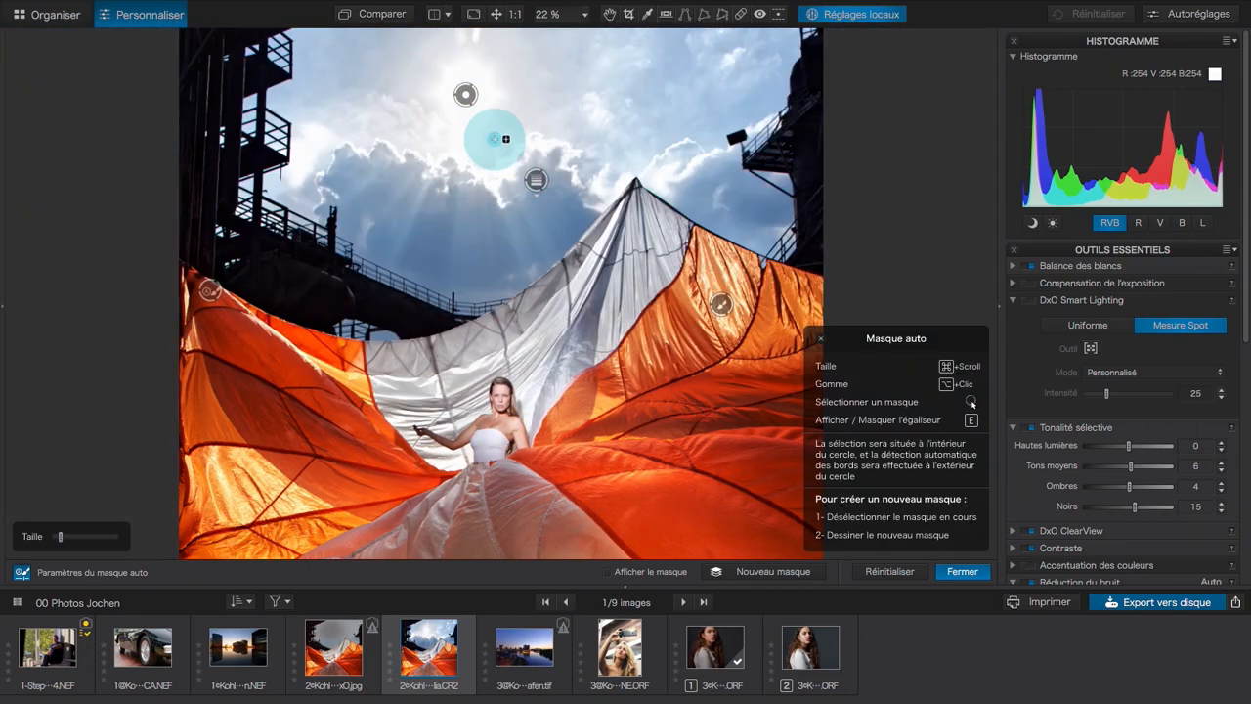
- Inspect the equalizers of the sky's graduated filter, the control point near the sun and the brush mask on the orange fabric
{"action": "mouse_move", "coordinate": [467, 100]}
{"action": "mouse_move", "coordinate": [536, 183]}
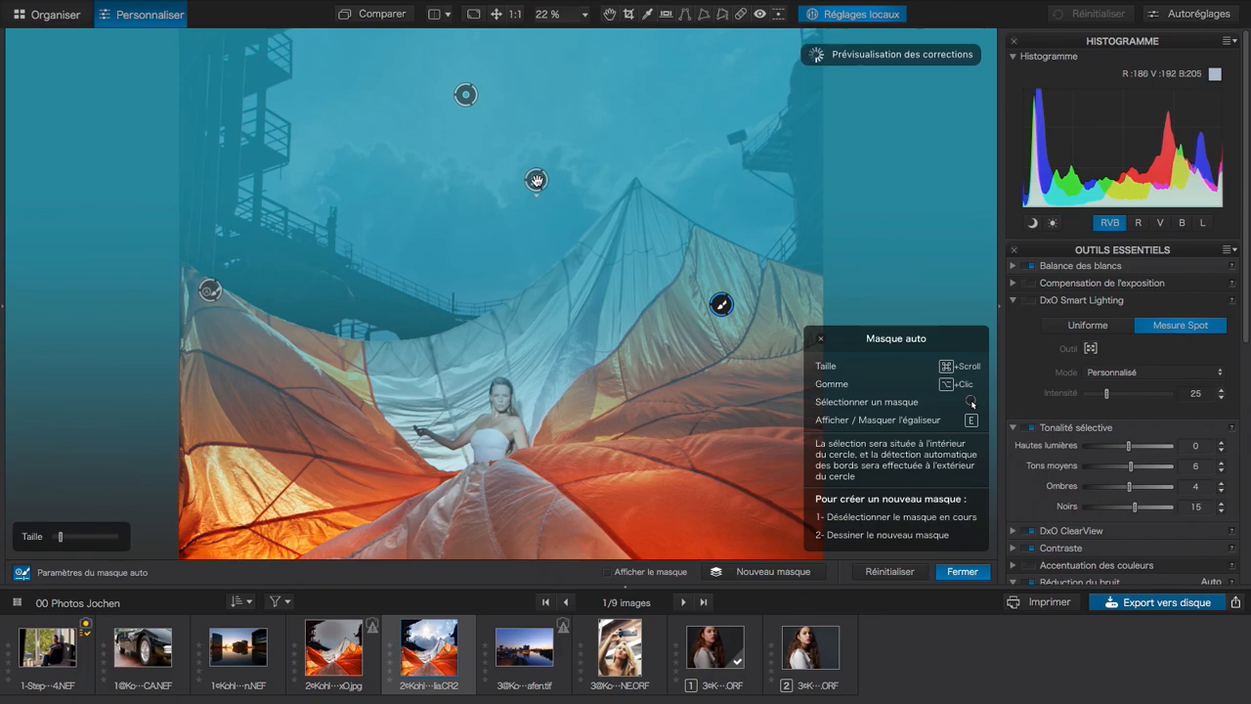
{"action": "left_click", "coordinate": [536, 181]}
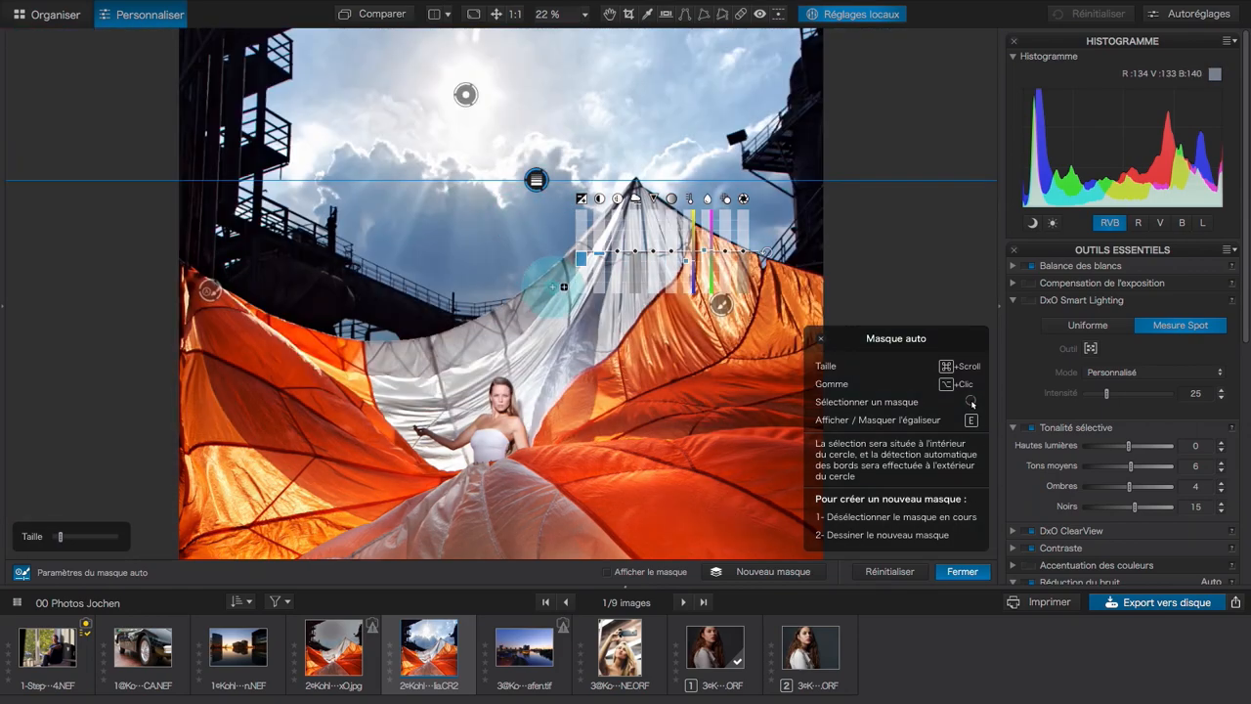
{"action": "mouse_move", "coordinate": [583, 273]}
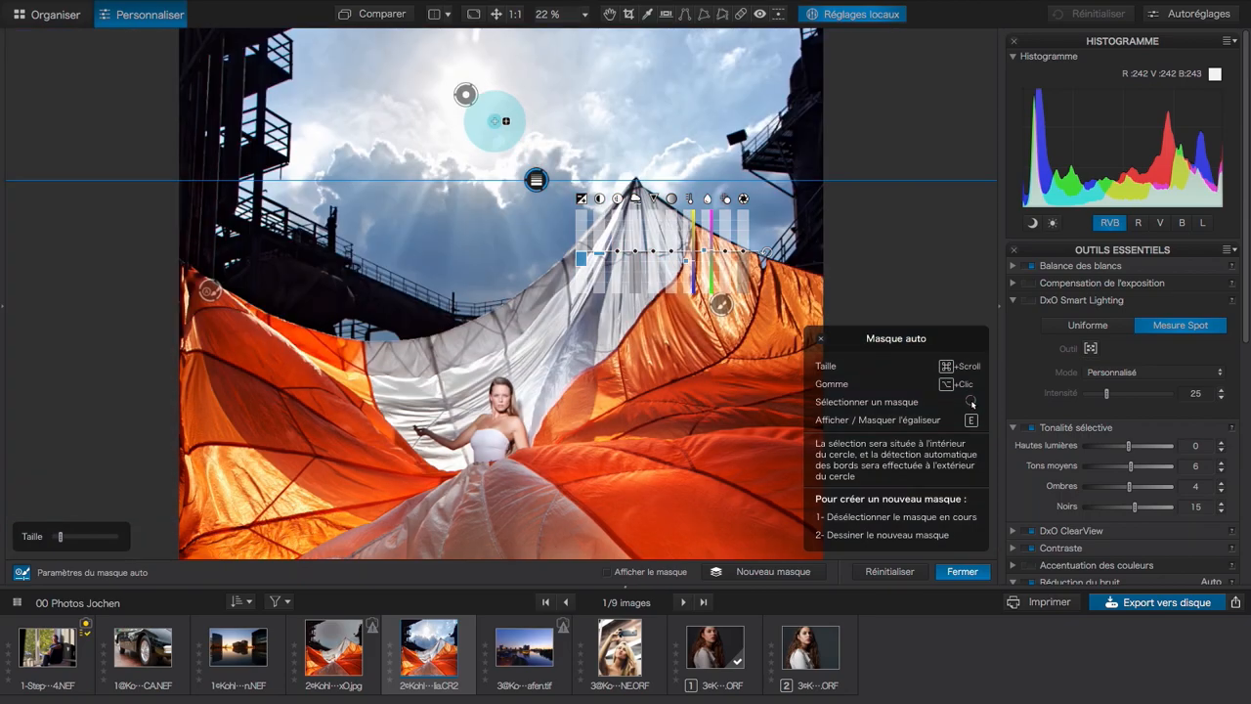
{"action": "left_click", "coordinate": [466, 95]}
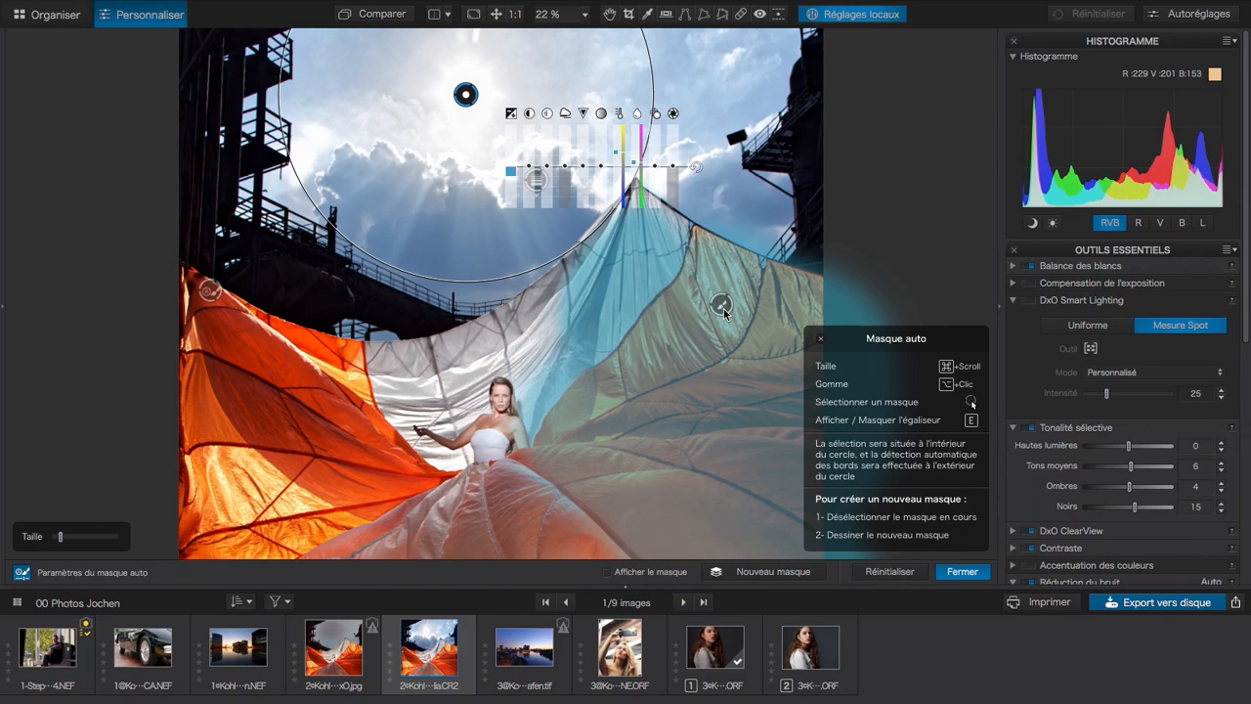
{"action": "left_click", "coordinate": [723, 308]}
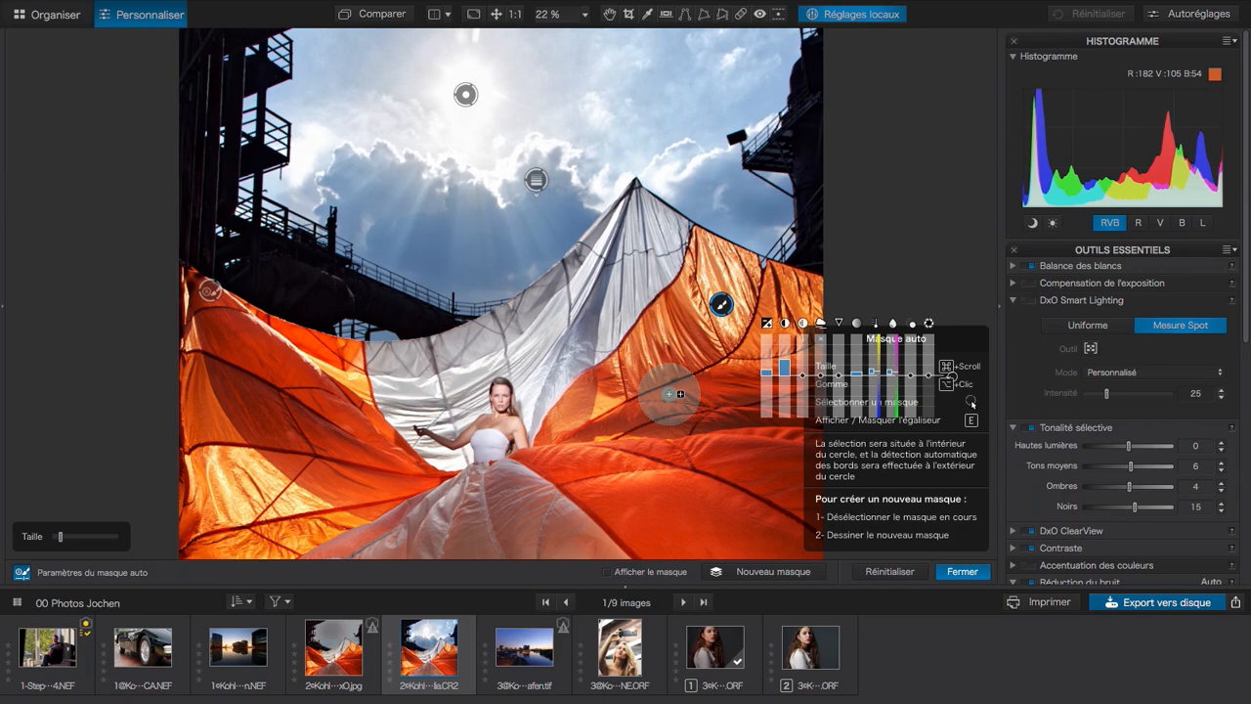
{"action": "left_click", "coordinate": [721, 306]}
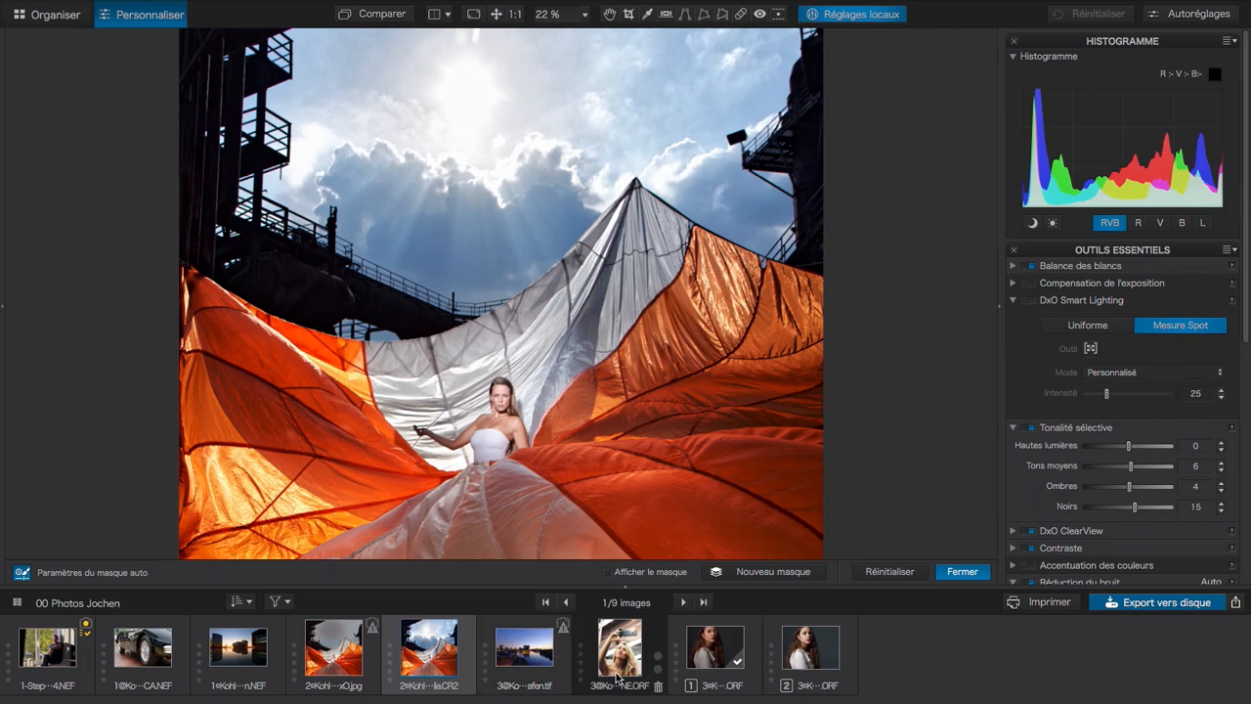
- Open version 1 of the woman's portrait at 75% and examine the eye's control point and the brush mask under the other eye
{"action": "left_click", "coordinate": [719, 662]}
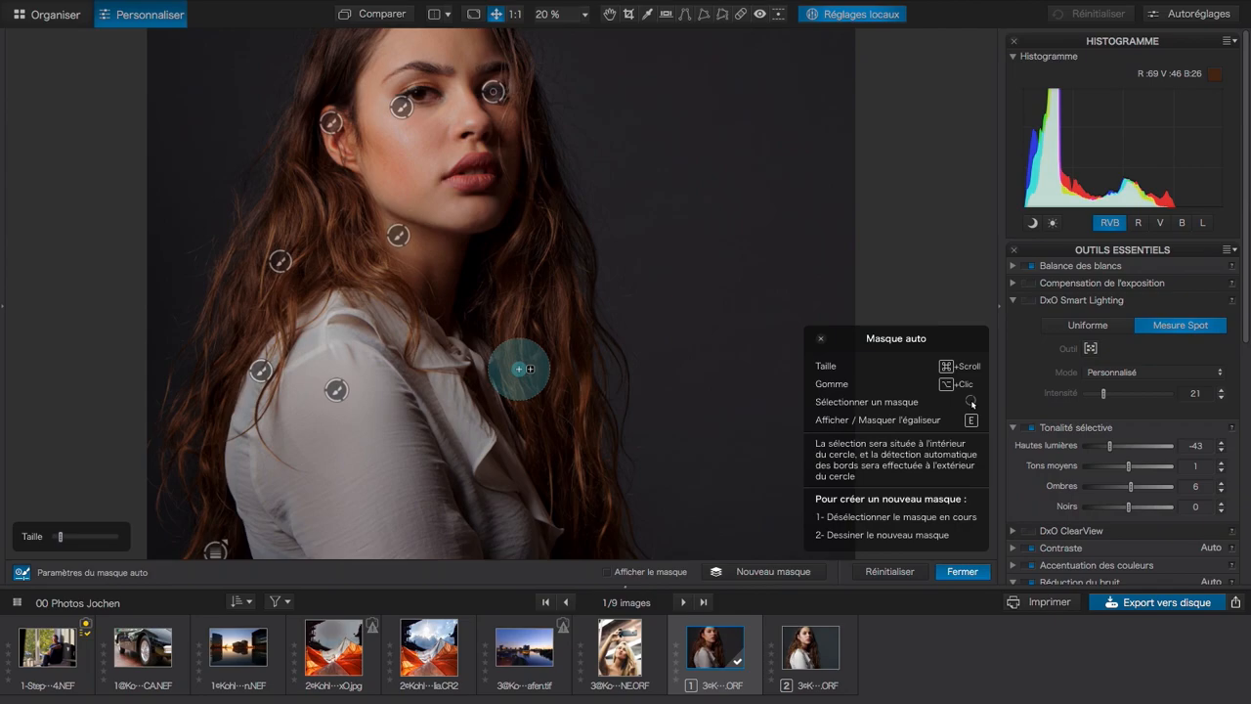
{"action": "left_click", "coordinate": [514, 16]}
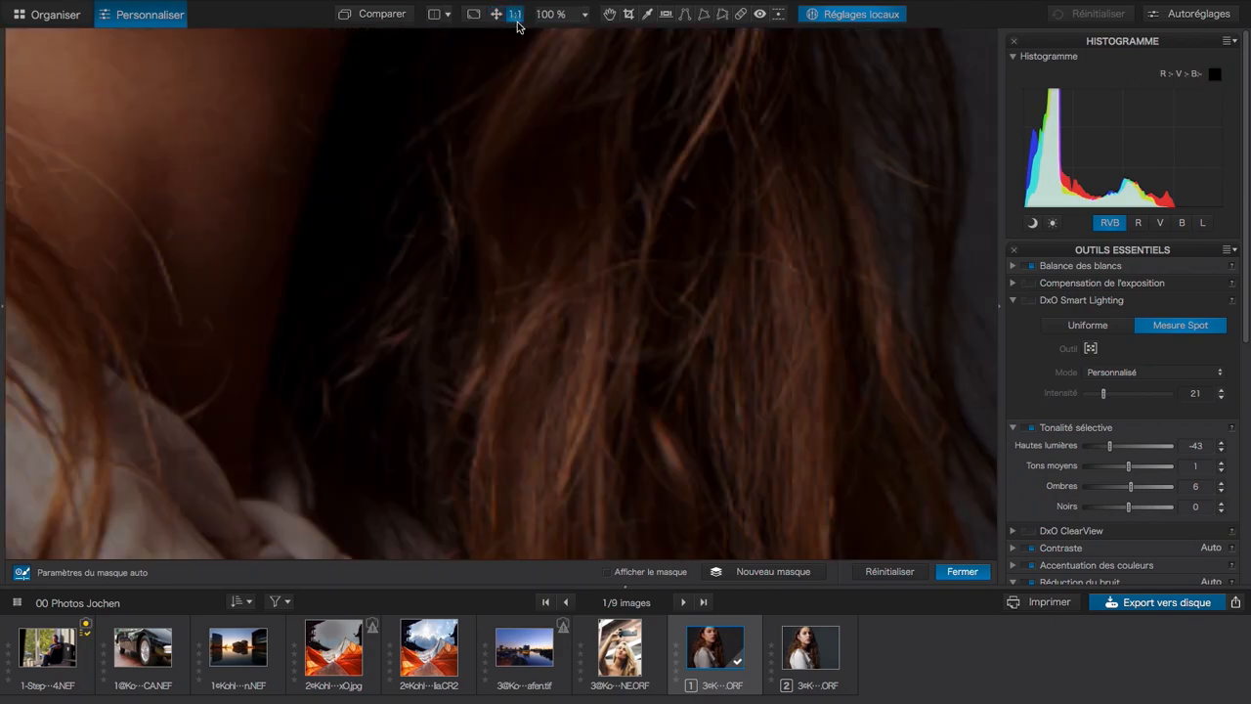
{"action": "left_click", "coordinate": [584, 14]}
{"action": "left_click", "coordinate": [575, 44]}
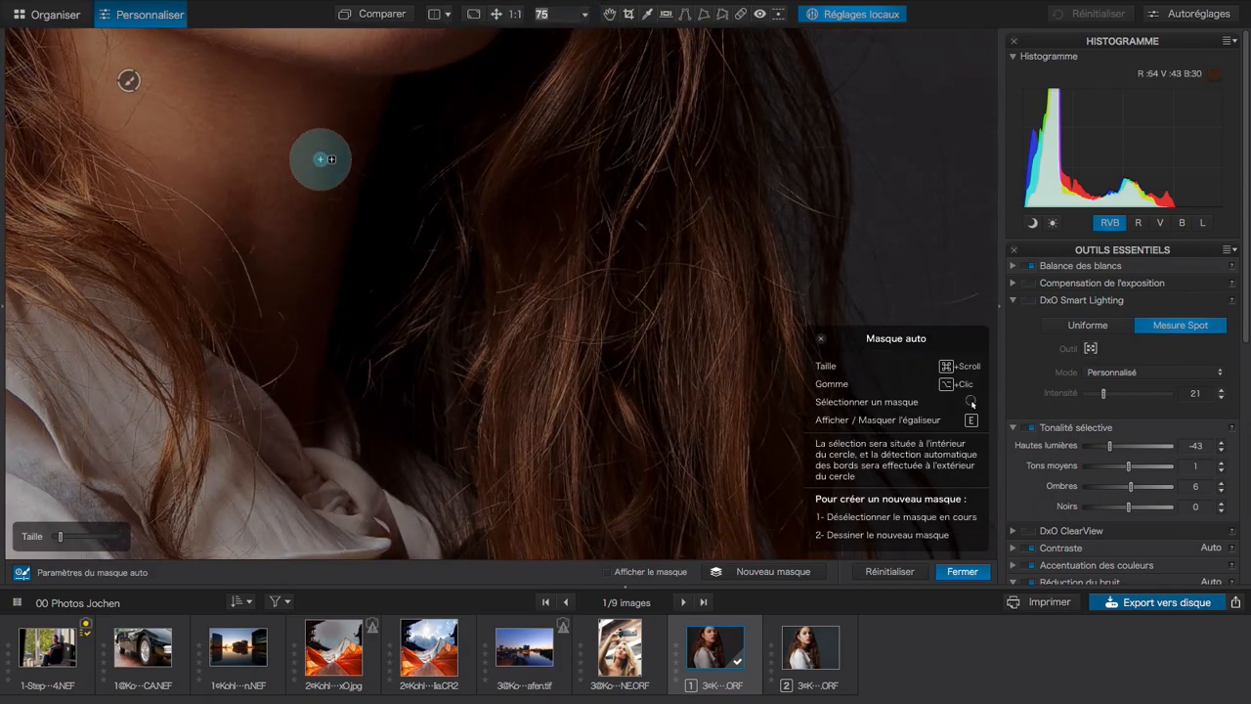
{"action": "mouse_move", "coordinate": [2, 134]}
{"action": "left_click_drag", "start_coordinate": [128, 136], "coordinate": [118, 90]}
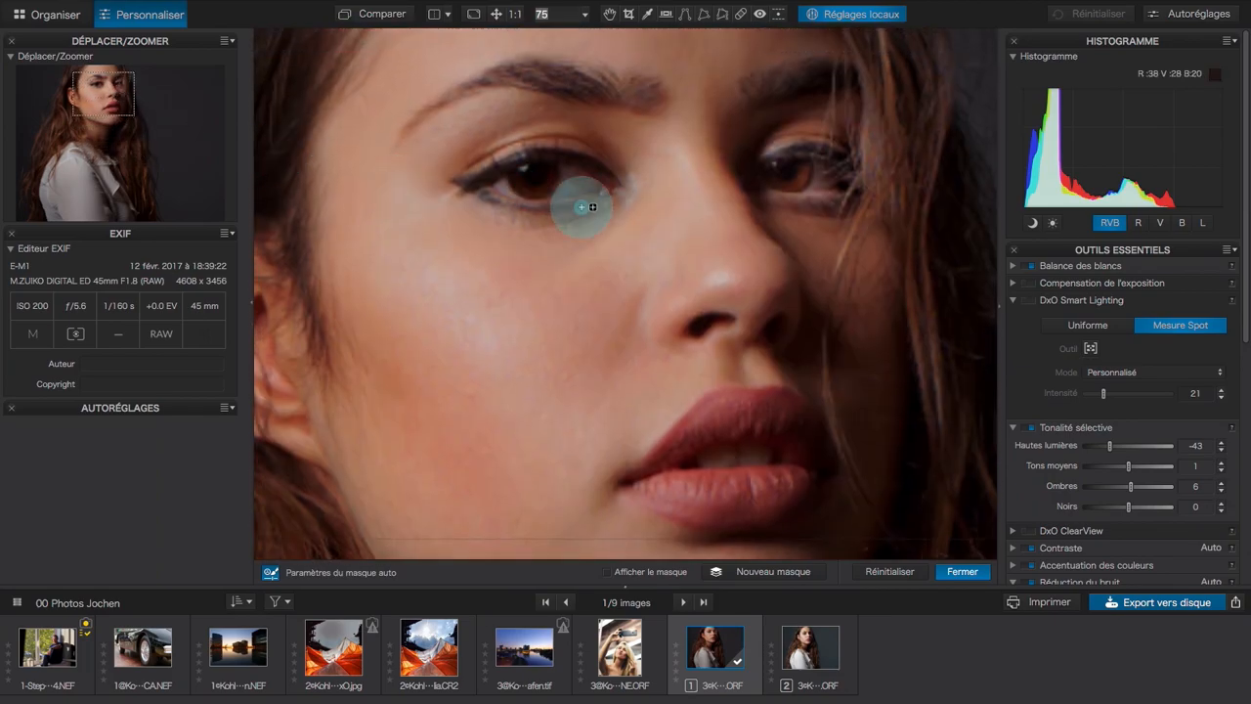
{"action": "left_click", "coordinate": [800, 174]}
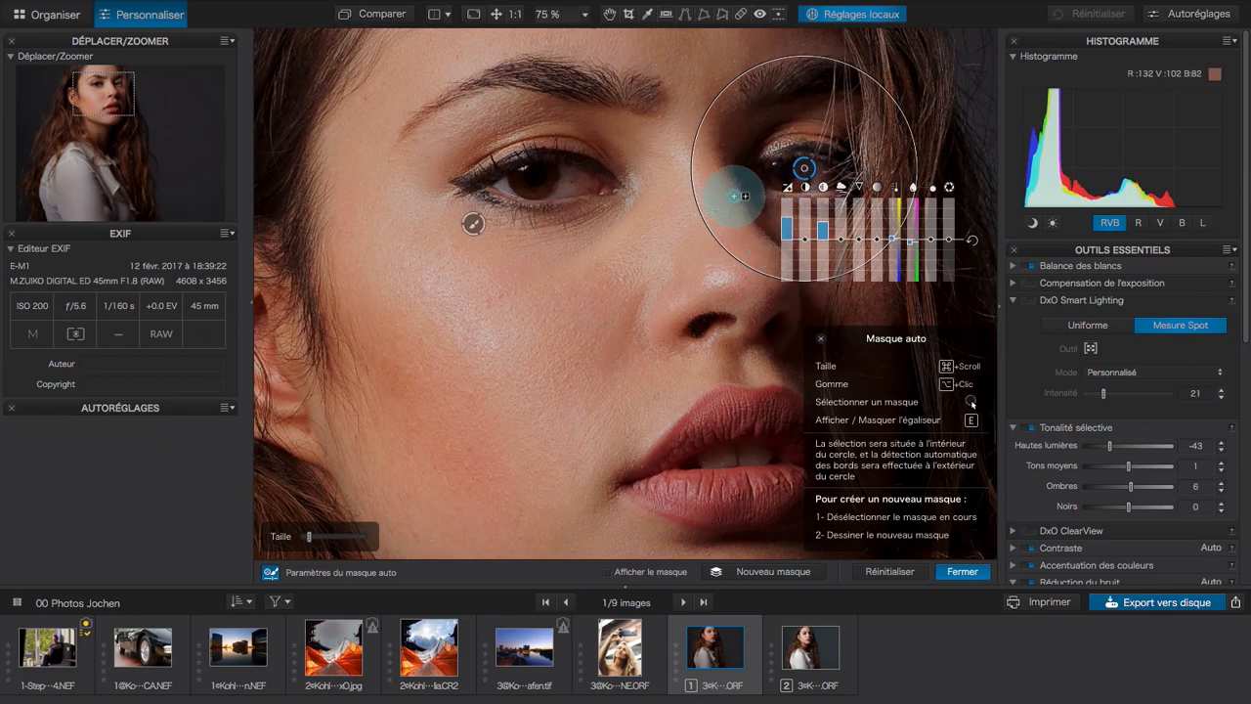
{"action": "left_click_drag", "start_coordinate": [508, 245], "coordinate": [396, 200]}
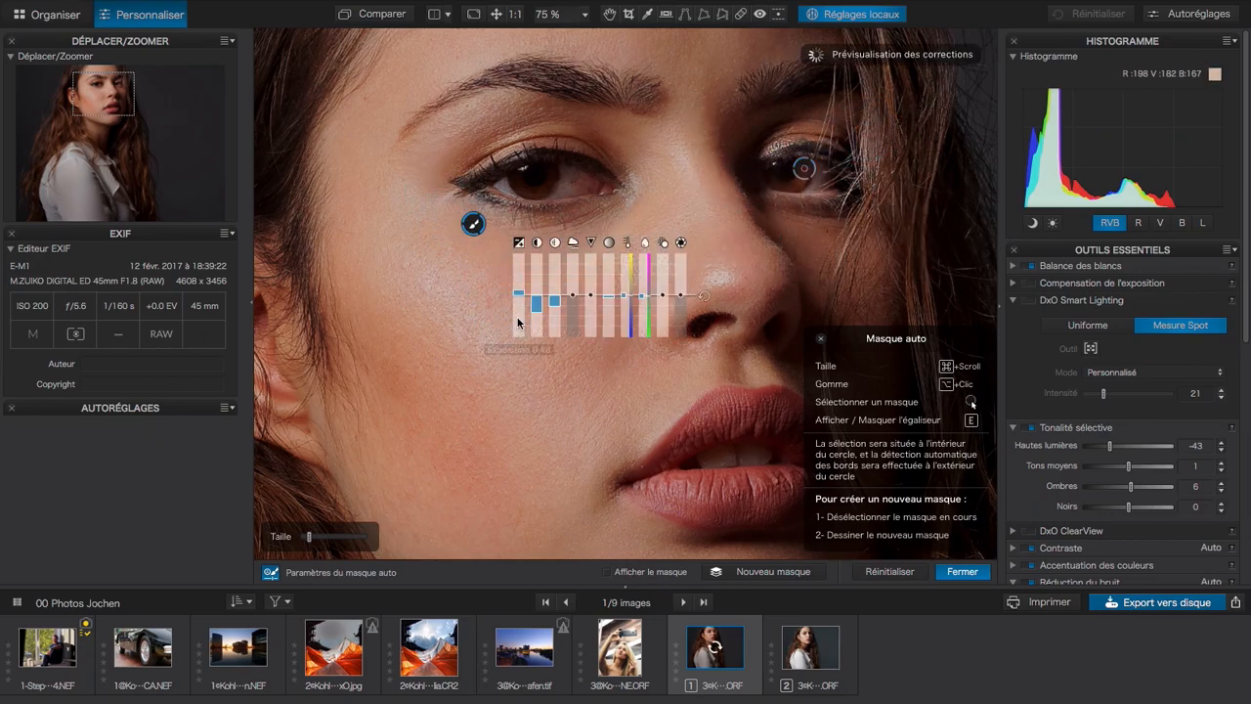
{"action": "mouse_move", "coordinate": [536, 309]}
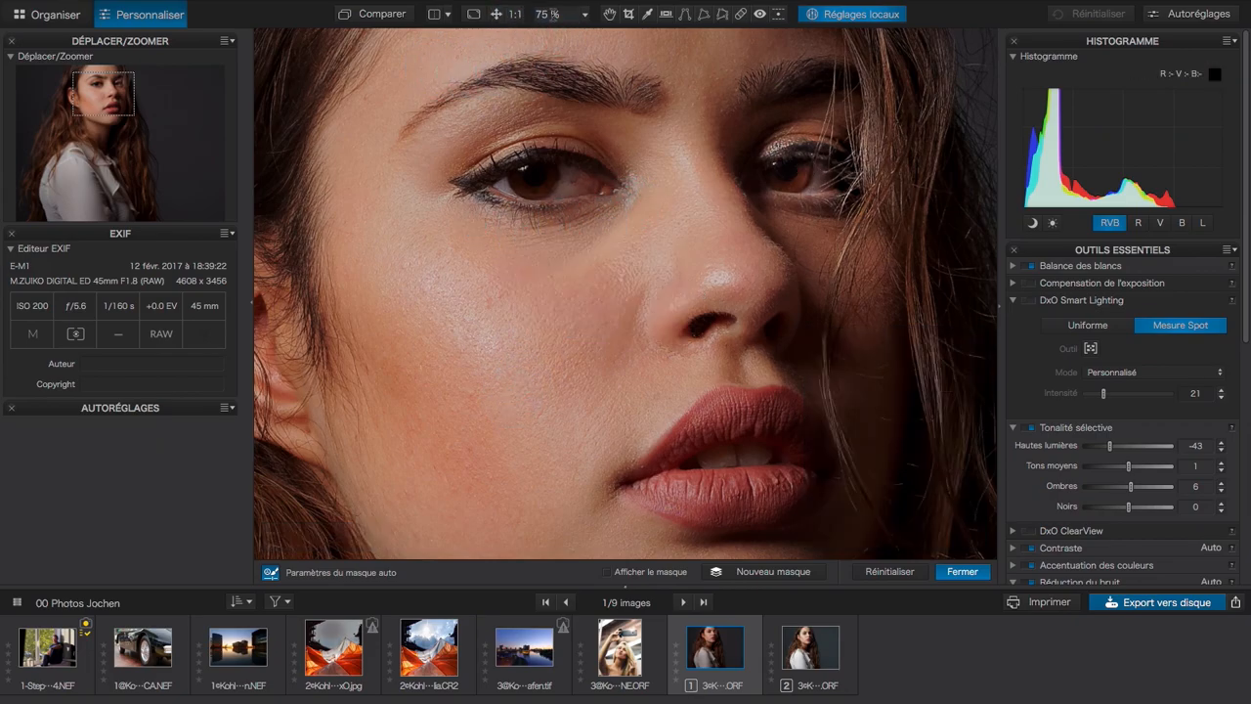
- Fit the whole portrait in view and examine the equalizers of the hair, neck and blouse brush masks
{"action": "left_click", "coordinate": [497, 15]}
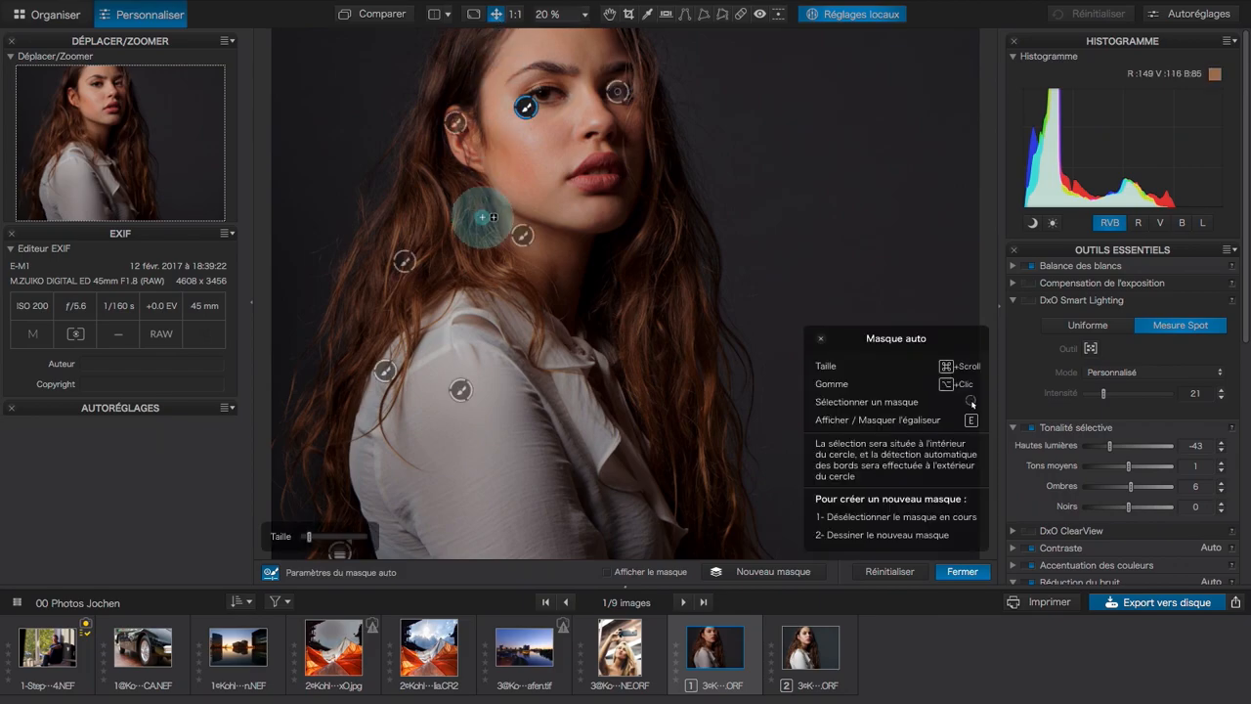
{"action": "left_click", "coordinate": [404, 261]}
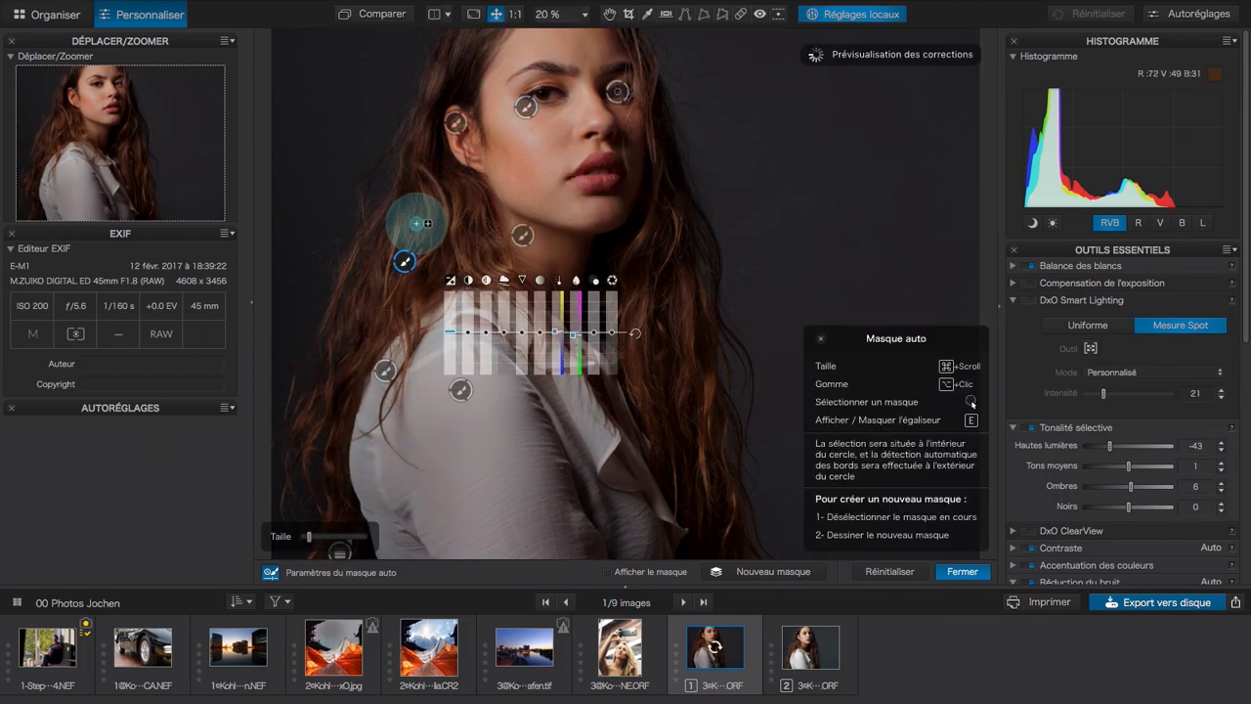
{"action": "left_click", "coordinate": [524, 237]}
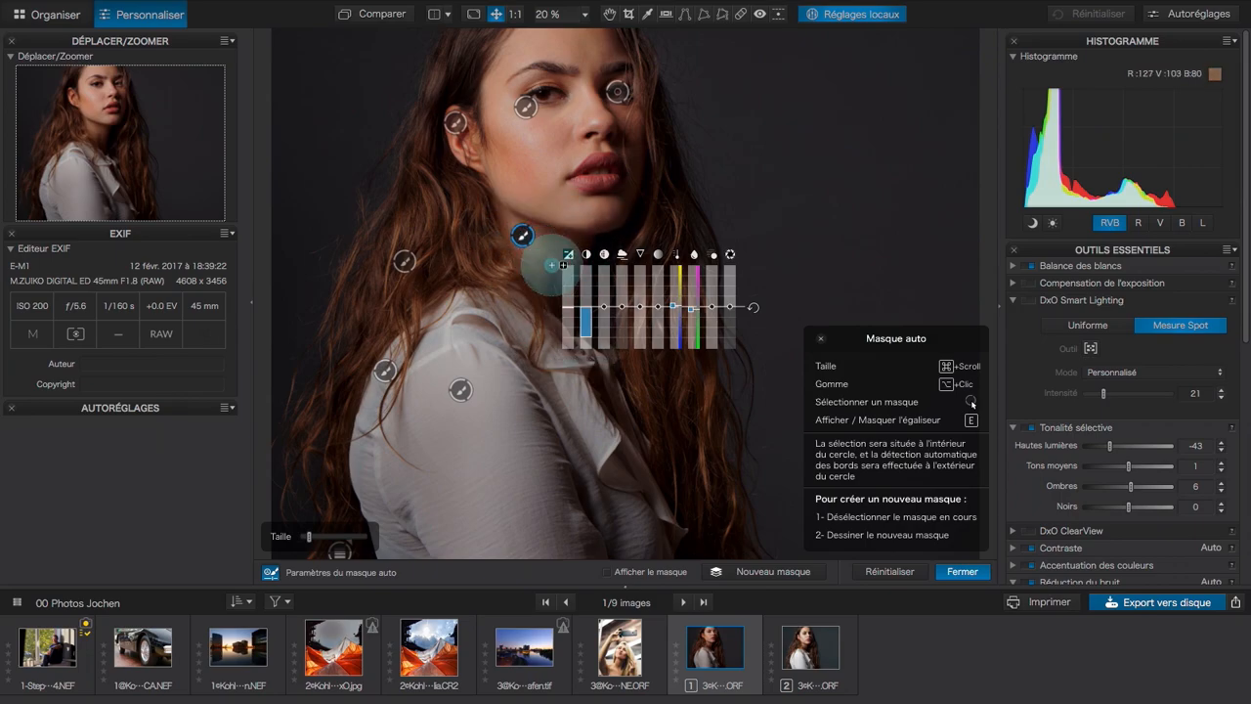
{"action": "left_click", "coordinate": [461, 390]}
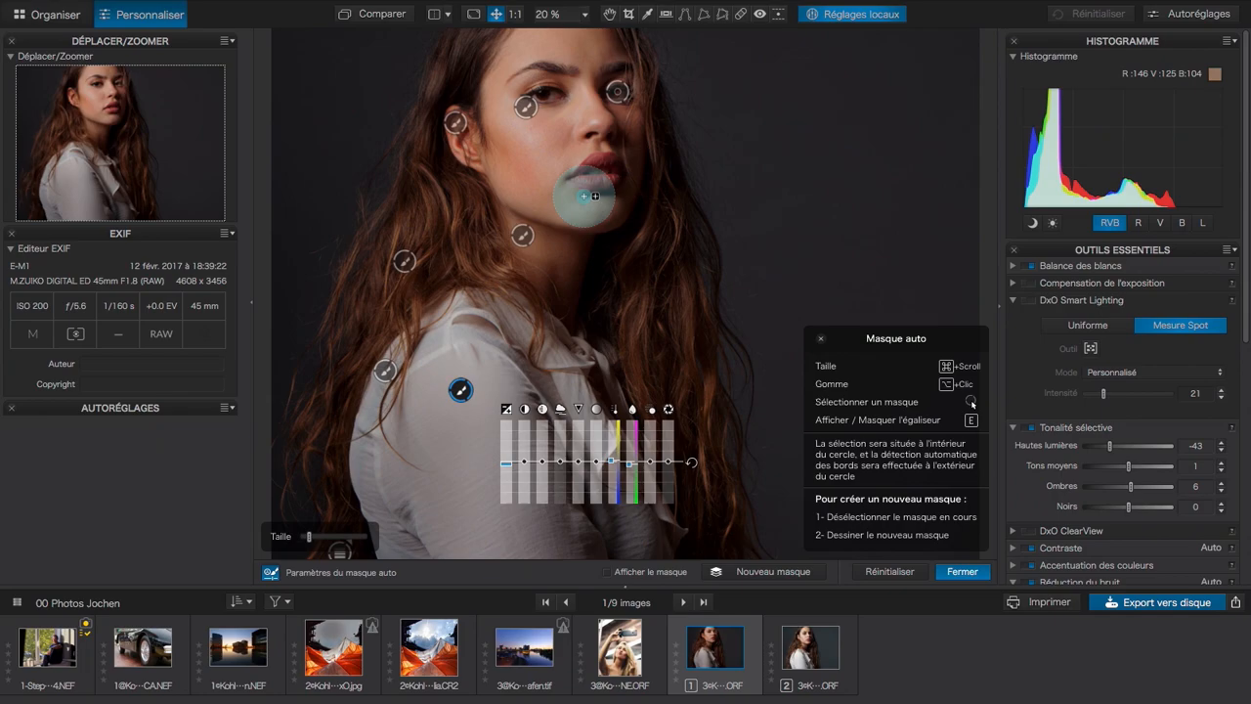
- Open version 2 of the portrait and display the eye and cheek area at 100%
{"action": "left_click", "coordinate": [849, 636]}
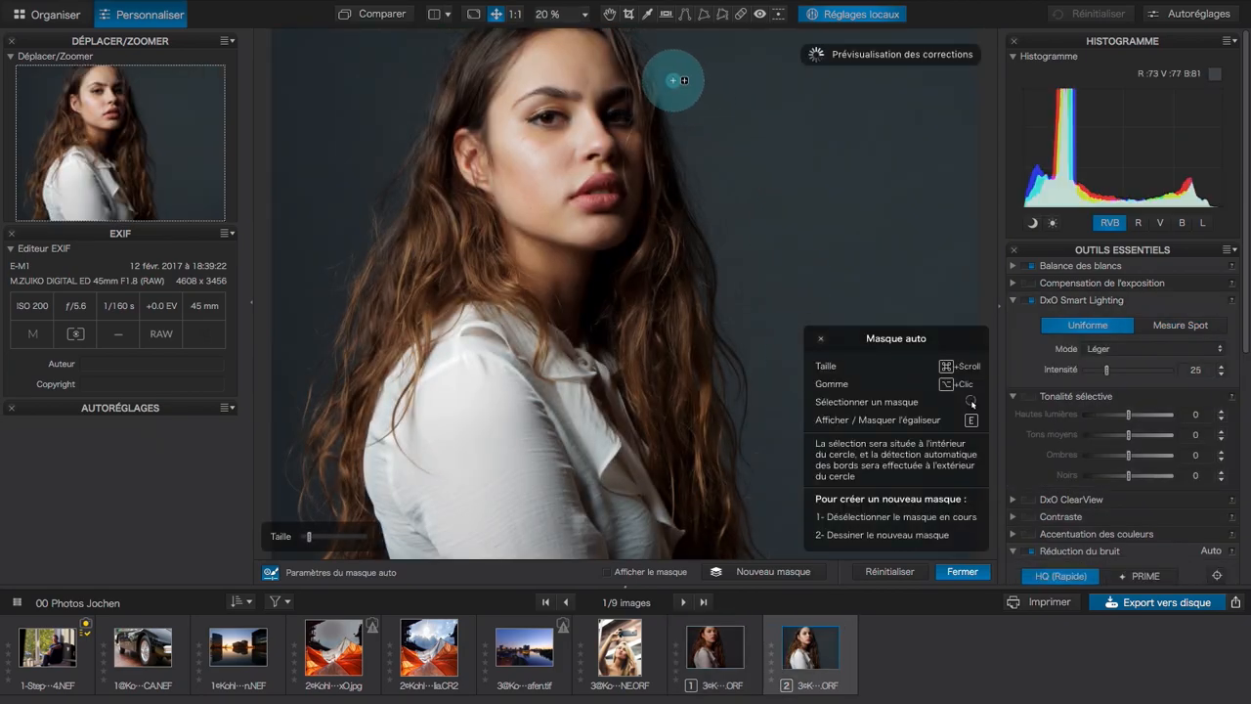
{"action": "left_click", "coordinate": [514, 14]}
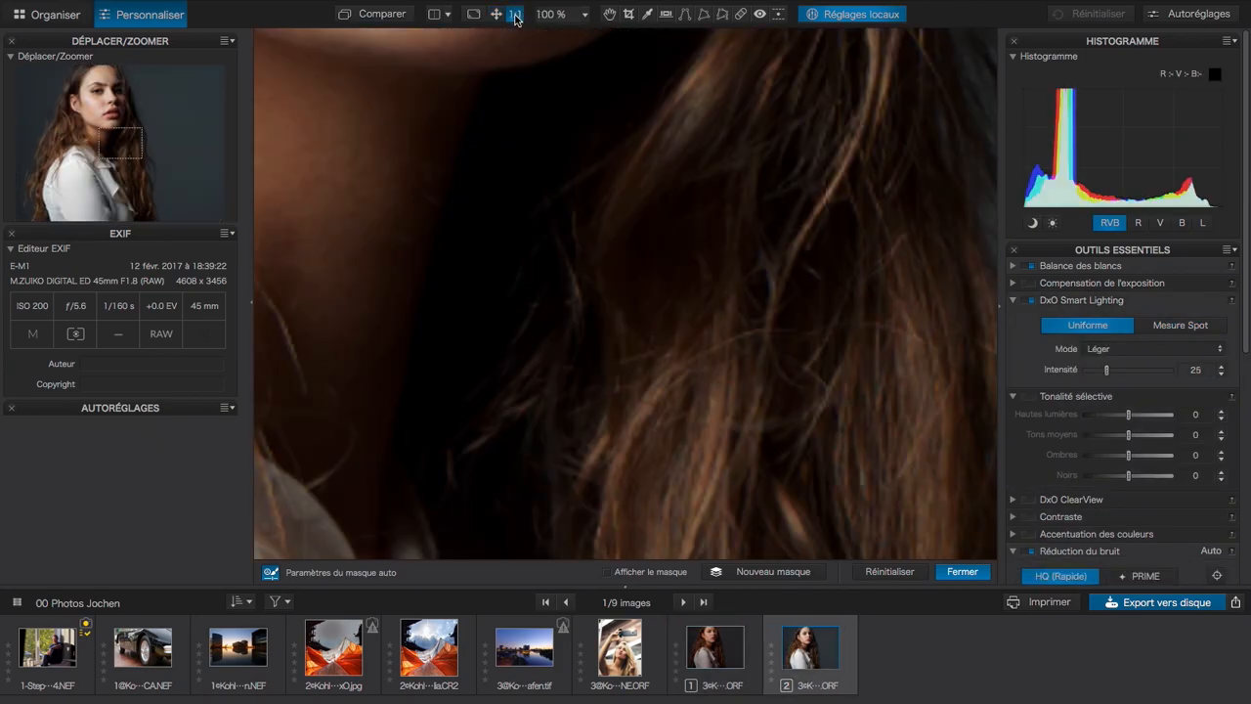
{"action": "left_click_drag", "start_coordinate": [111, 143], "coordinate": [87, 93]}
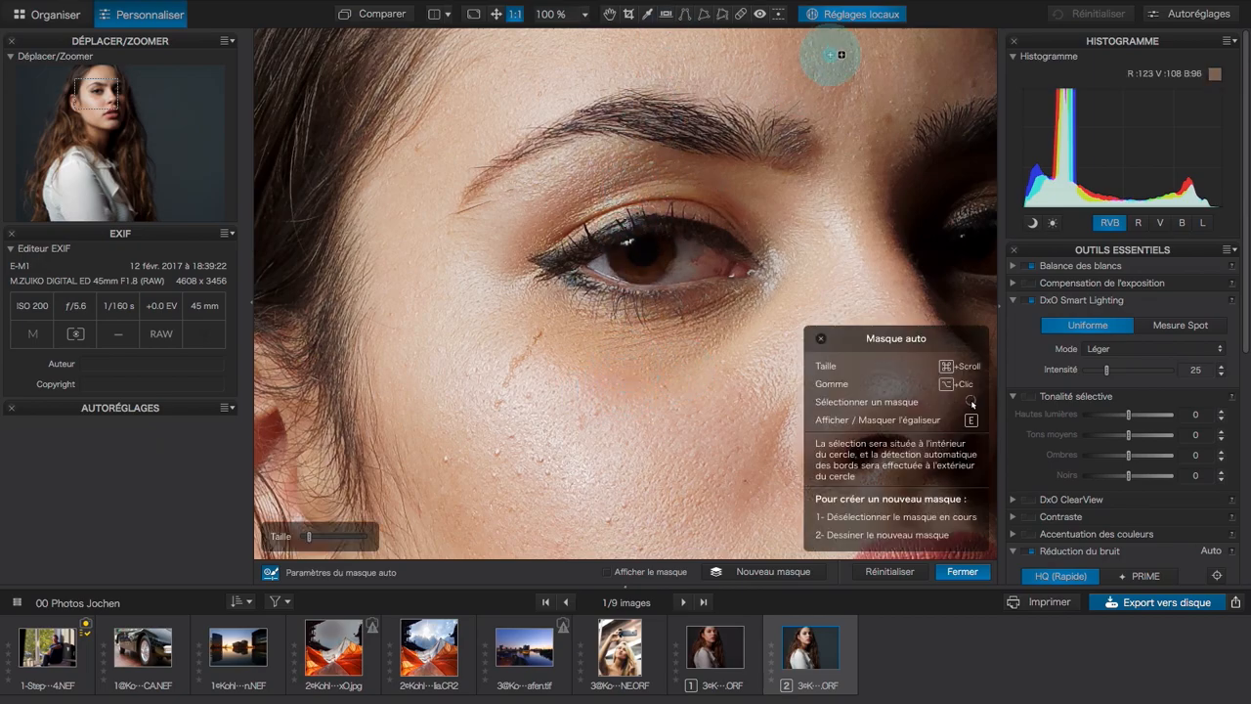
- Replace the local adjustments with the Réparation tool, repair two blemish spots on the cheek and hide the repair masks
{"action": "left_click", "coordinate": [959, 571]}
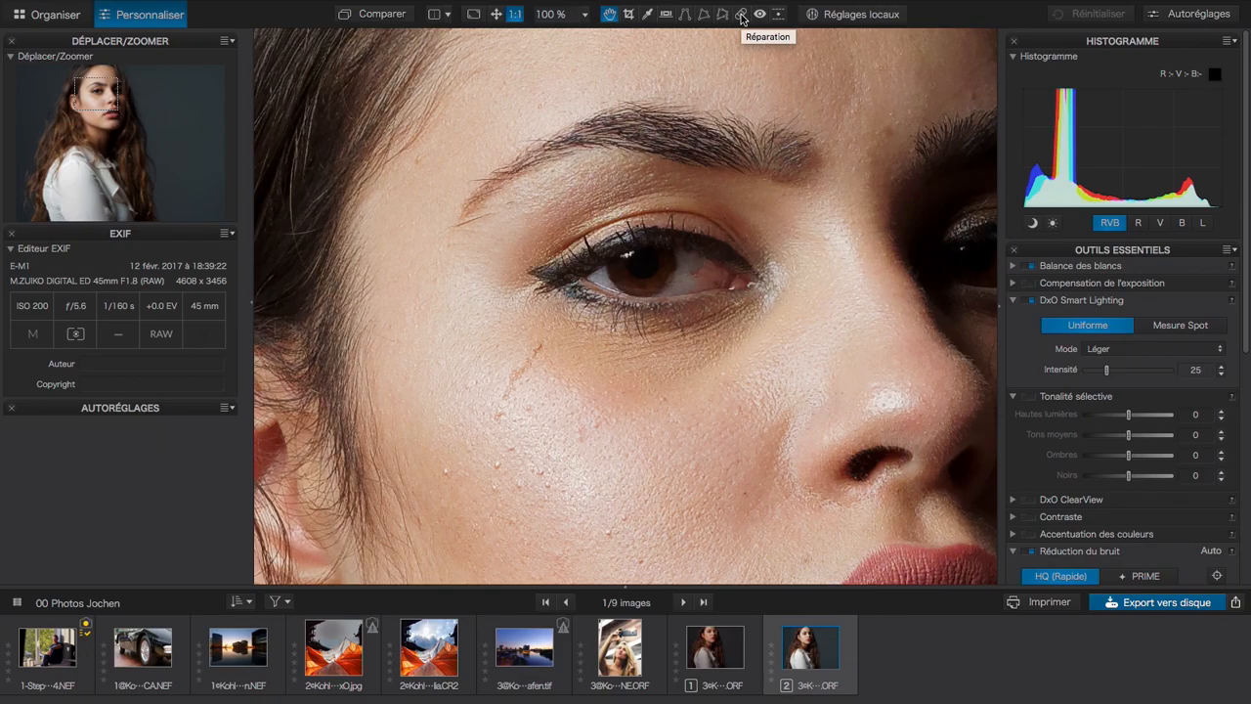
{"action": "left_click", "coordinate": [742, 17]}
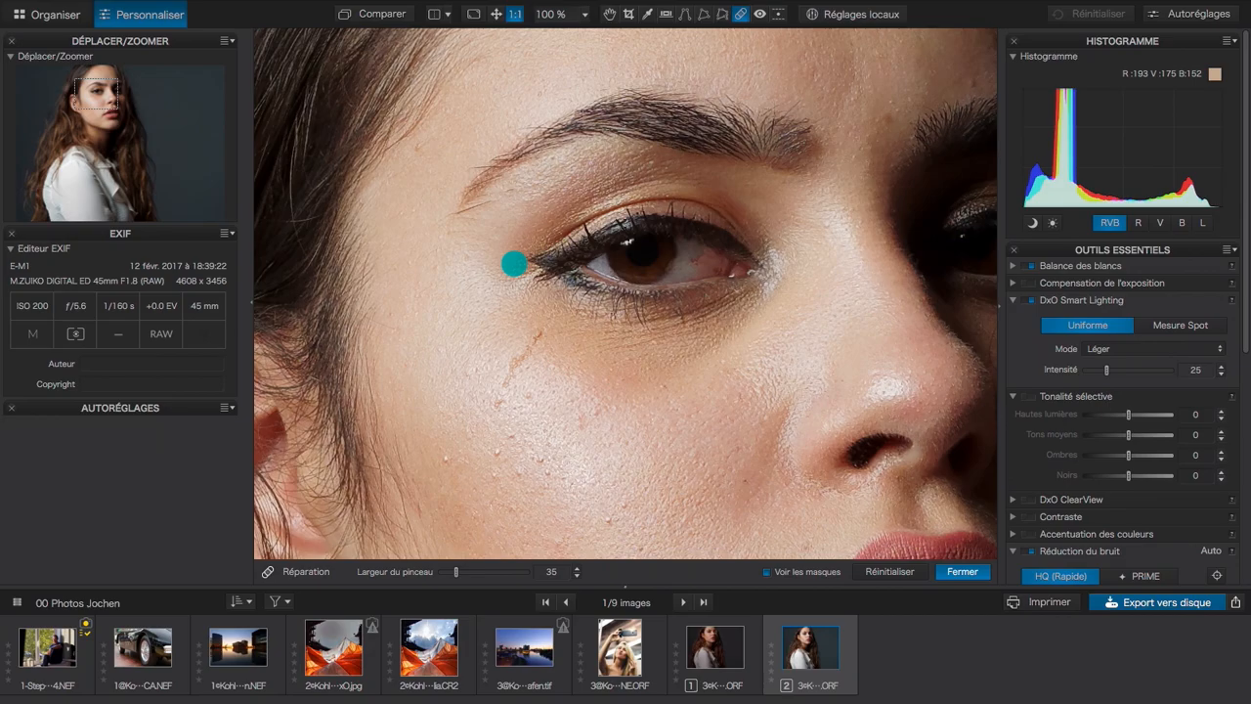
{"action": "left_click", "coordinate": [444, 460]}
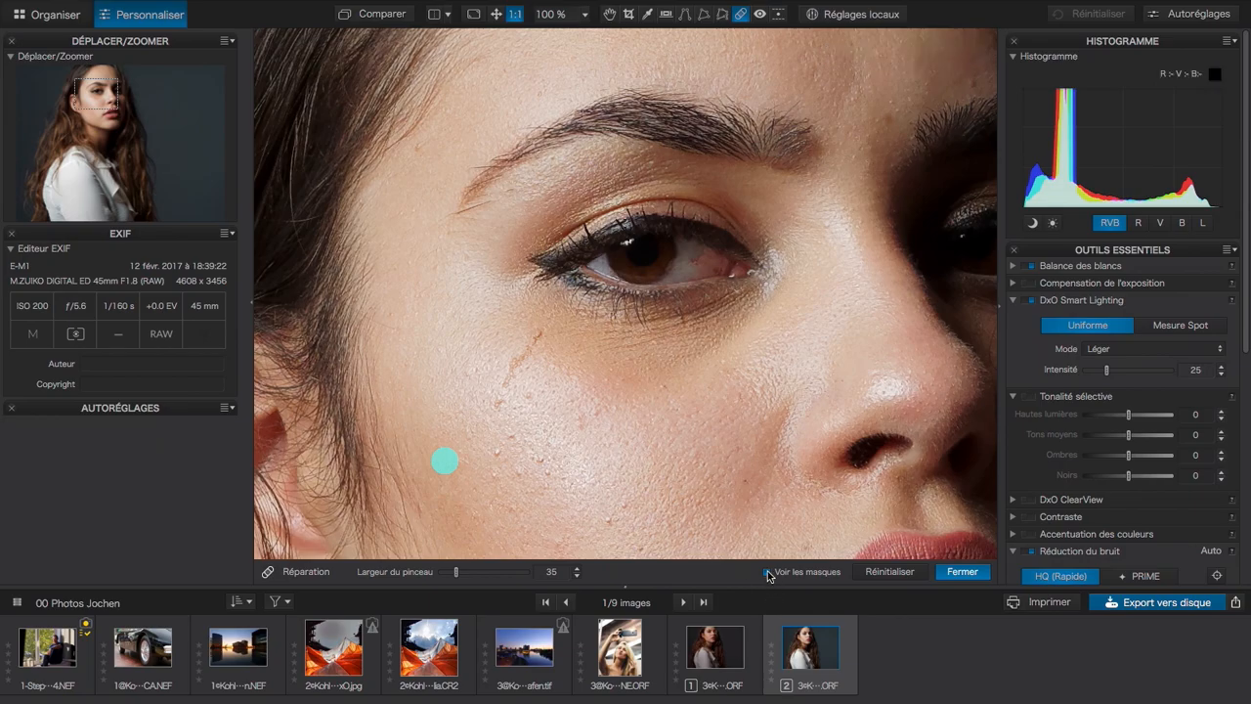
{"action": "left_click", "coordinate": [495, 480]}
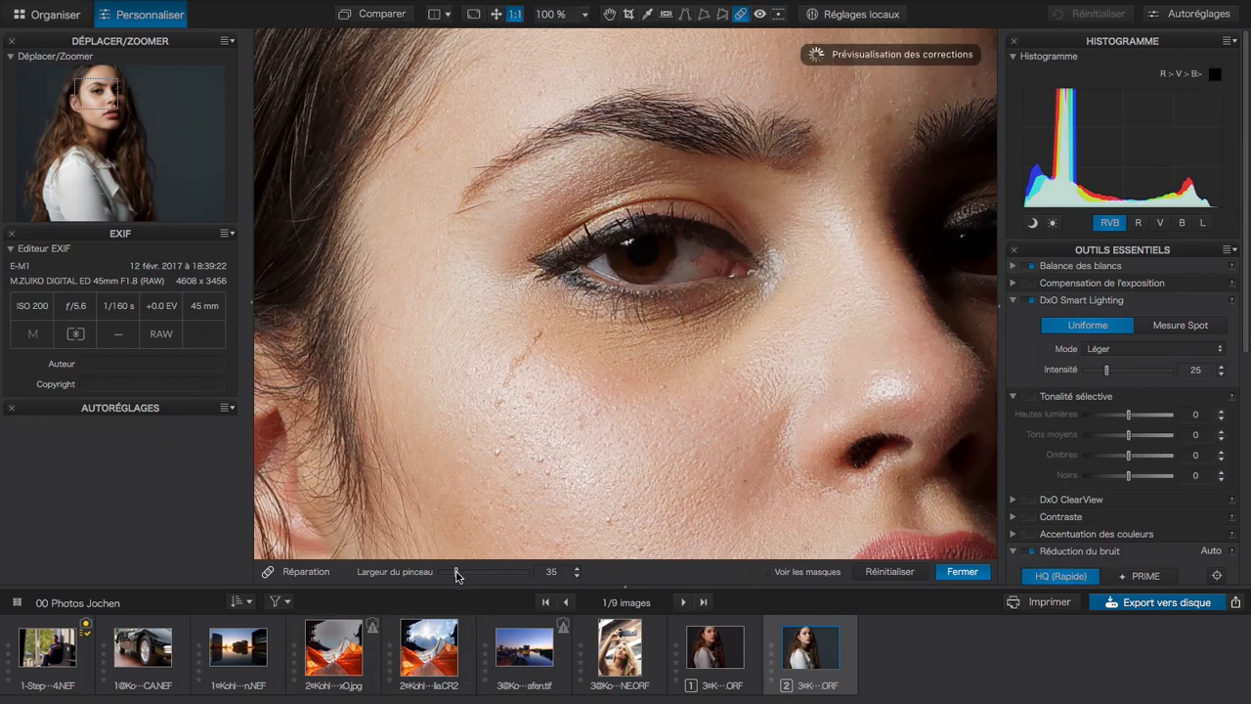
- Set the repair brush width to 18 and erase the small cheek blemishes and the thin mark running below the eye
{"action": "left_click_drag", "start_coordinate": [456, 575], "coordinate": [448, 575]}
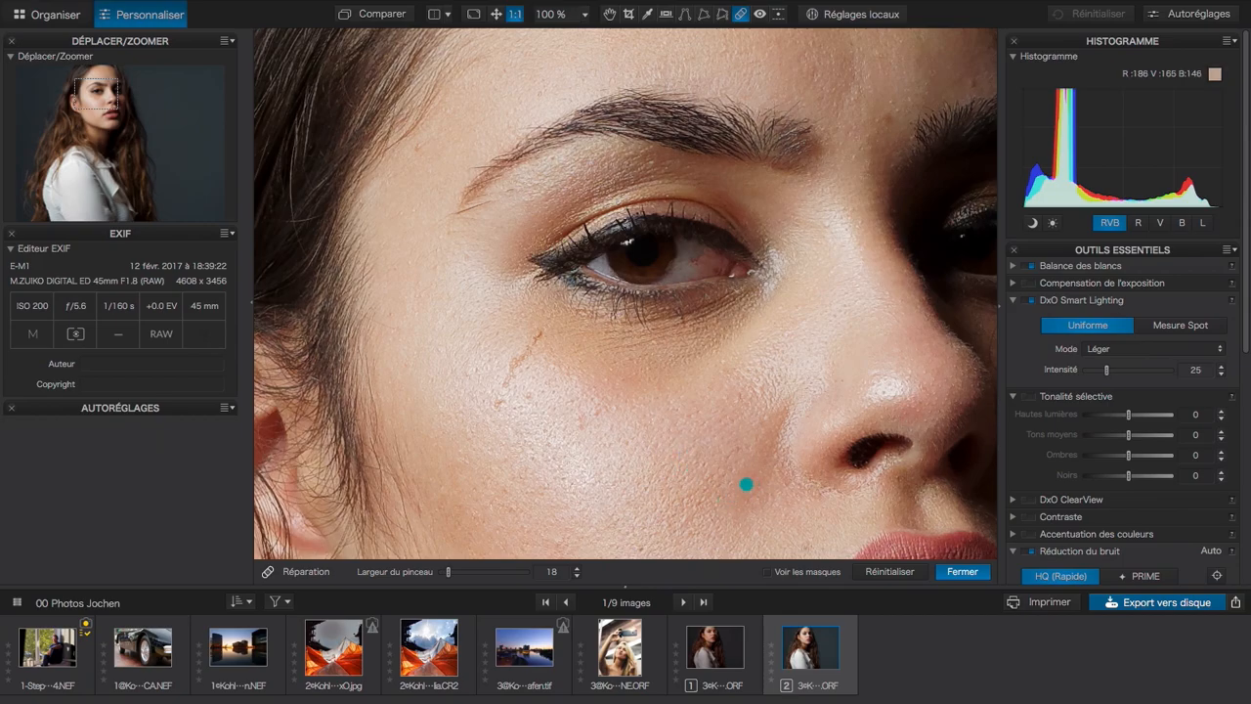
{"action": "left_click", "coordinate": [554, 515]}
{"action": "left_click", "coordinate": [518, 421]}
{"action": "left_click_drag", "start_coordinate": [544, 333], "coordinate": [531, 346]}
{"action": "left_click_drag", "start_coordinate": [529, 353], "coordinate": [512, 366]}
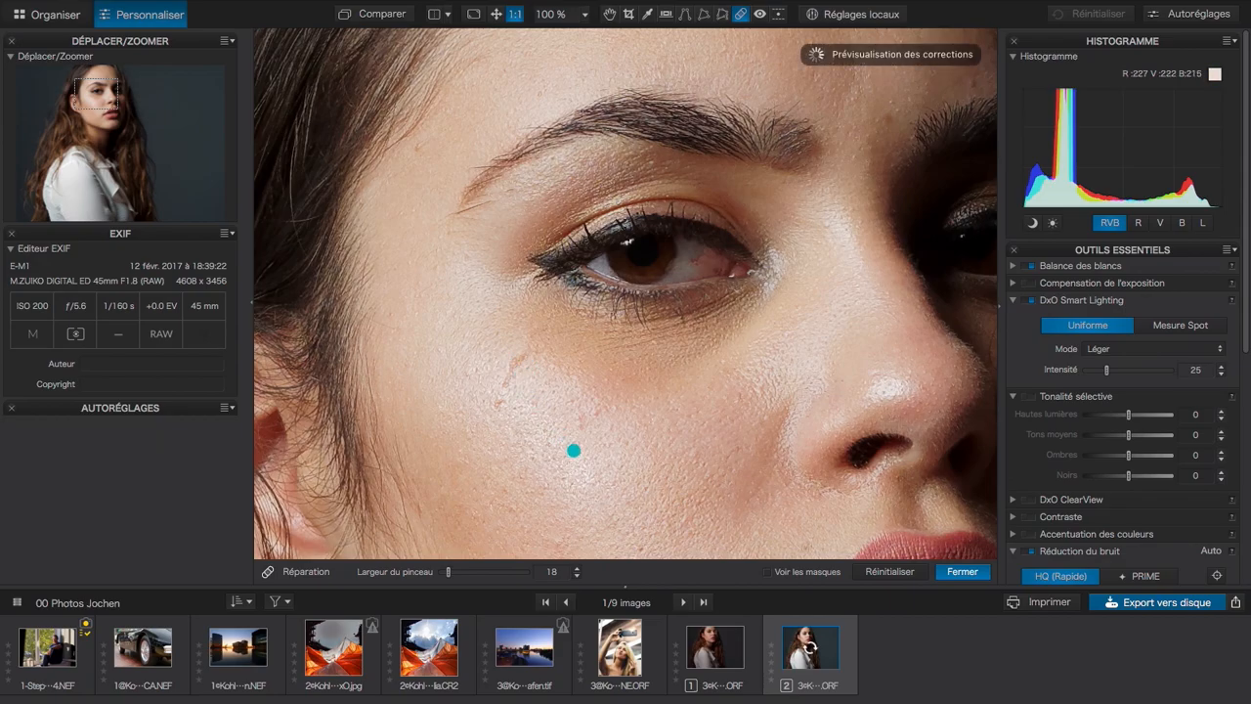
{"action": "left_click_drag", "start_coordinate": [510, 375], "coordinate": [505, 387]}
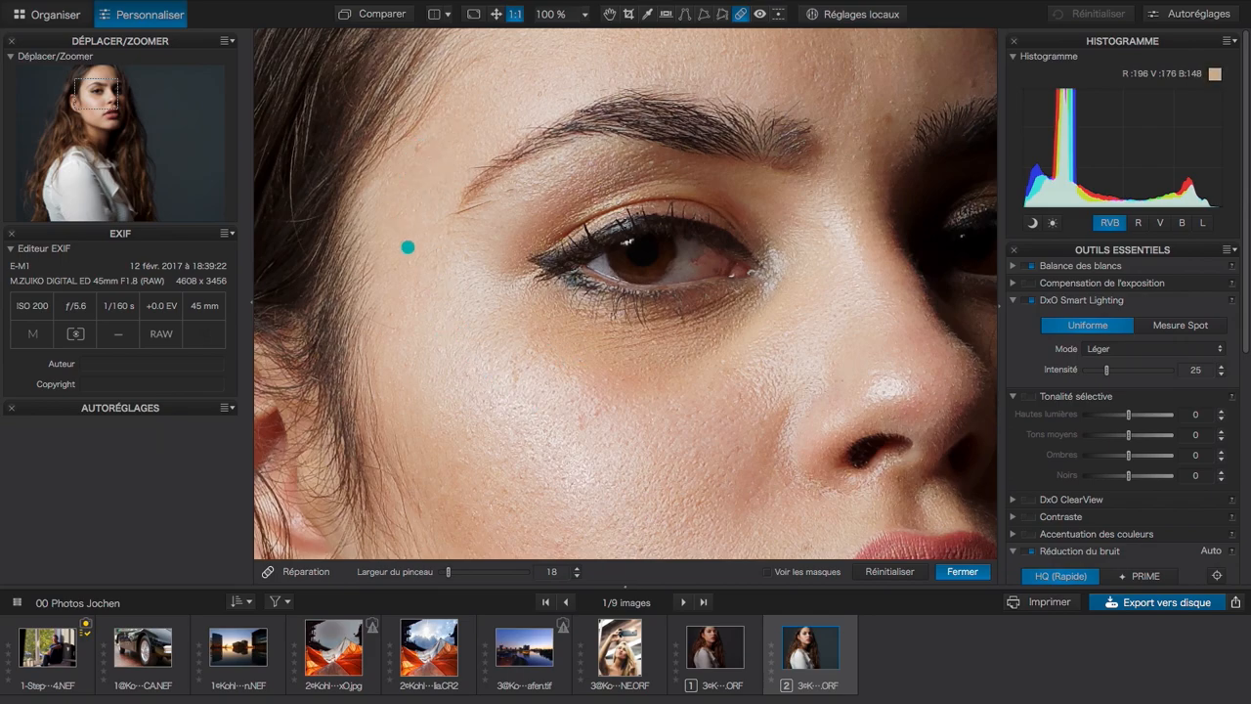
- Repair the spots on the temple and forehead, and erase the fine lines beyond the eyebrow's outer end with brush width 11
{"action": "left_click", "coordinate": [409, 249]}
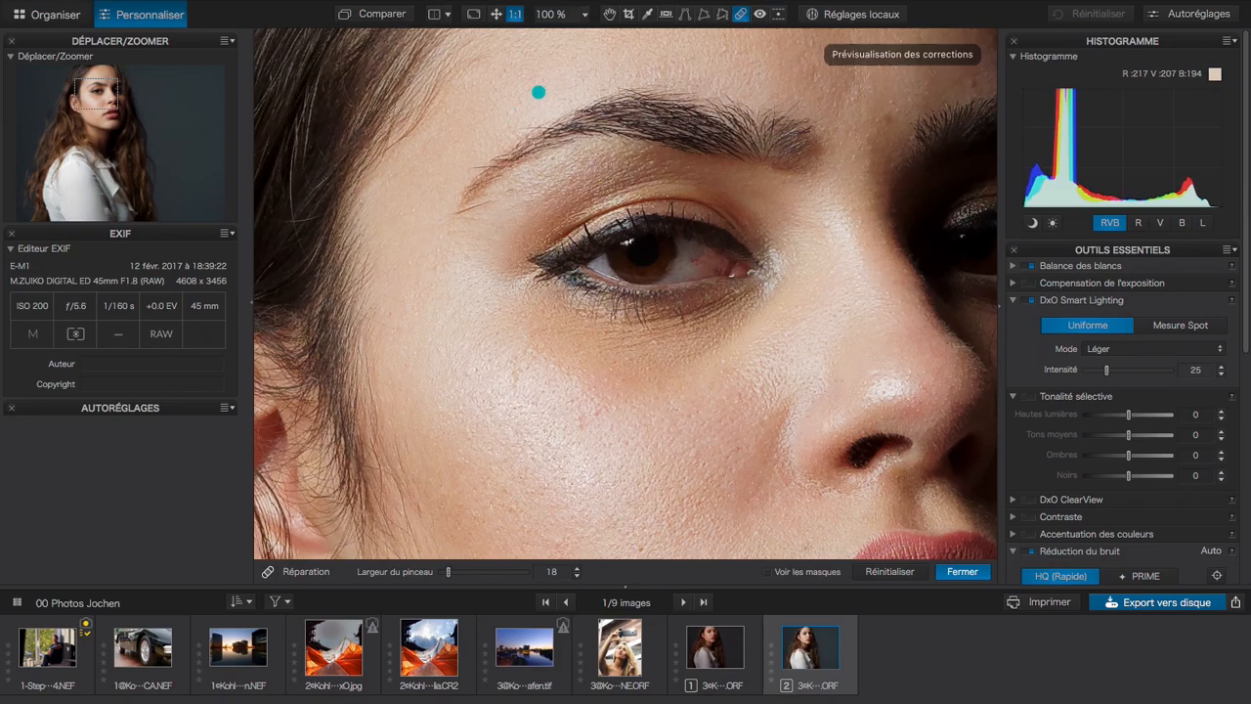
{"action": "left_click", "coordinate": [558, 80]}
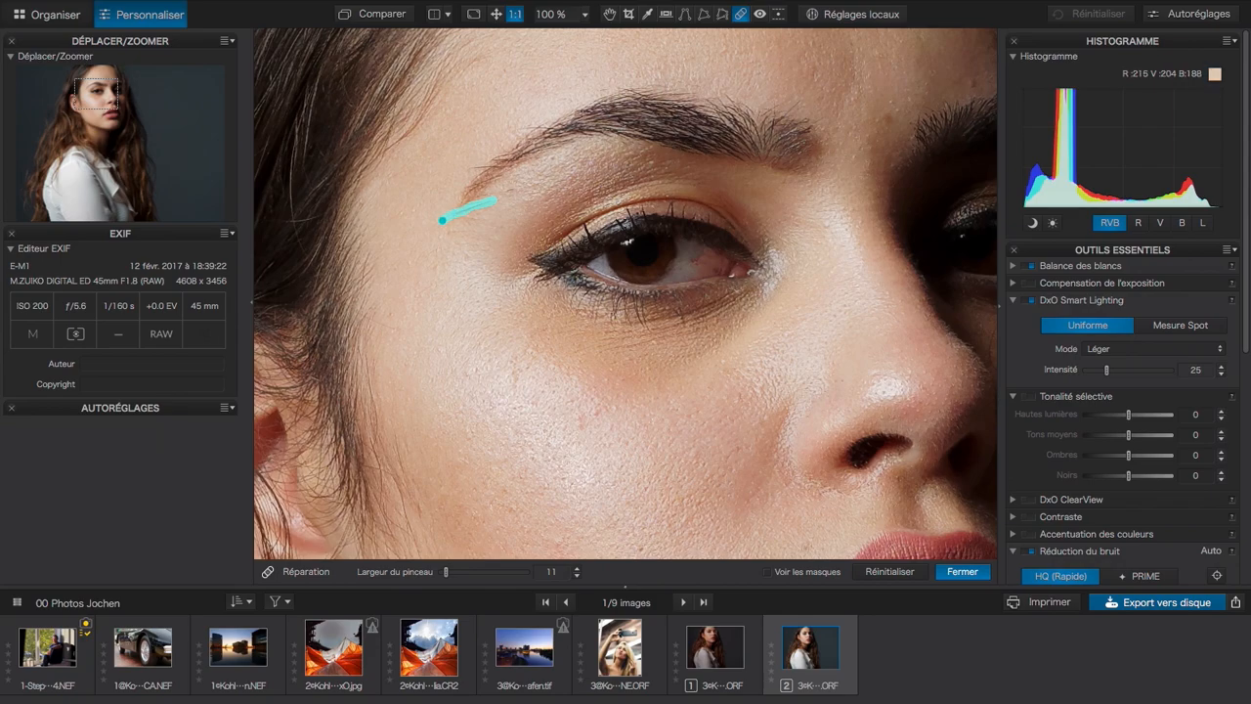
{"action": "left_click_drag", "start_coordinate": [437, 224], "coordinate": [435, 226]}
{"action": "mouse_move", "coordinate": [470, 235]}
{"action": "left_mouse_down"}
{"action": "mouse_move", "coordinate": [463, 218]}
{"action": "mouse_move", "coordinate": [480, 219]}
{"action": "left_mouse_up"}
{"action": "left_click", "coordinate": [451, 225]}
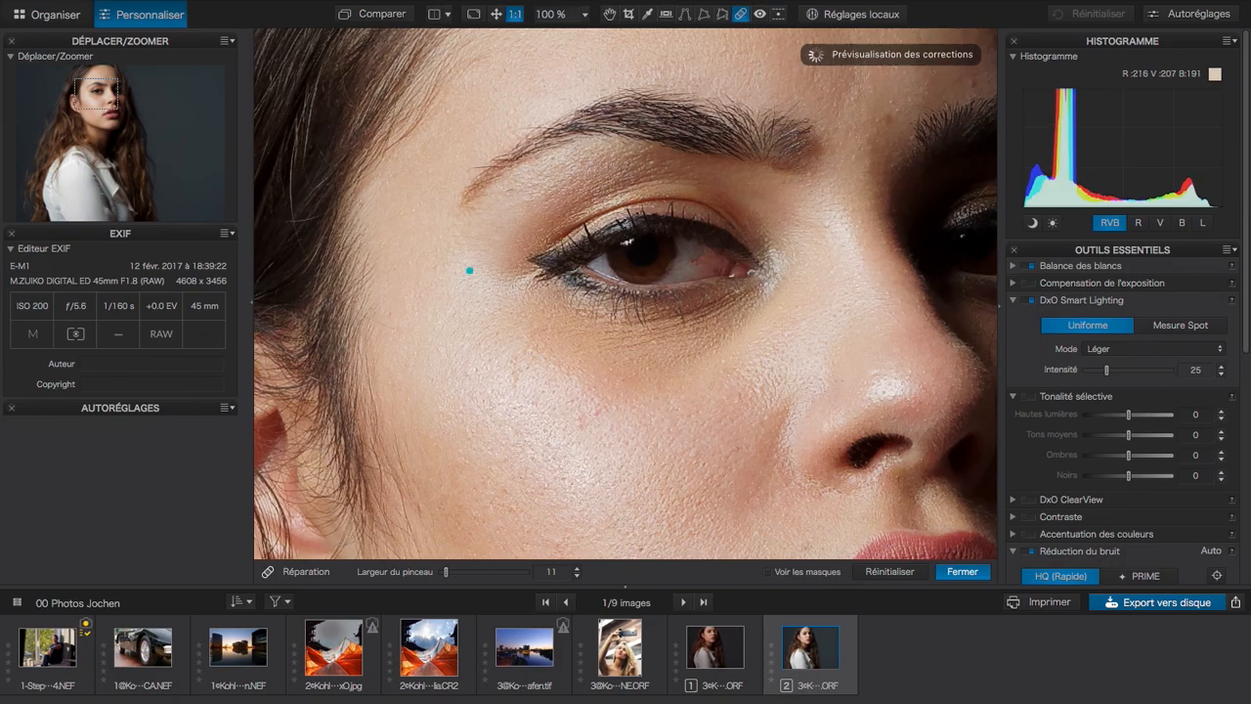
- Show the repair masks, repair the small blemishes between the eyebrows and hide the masks again
{"action": "left_click", "coordinate": [767, 573]}
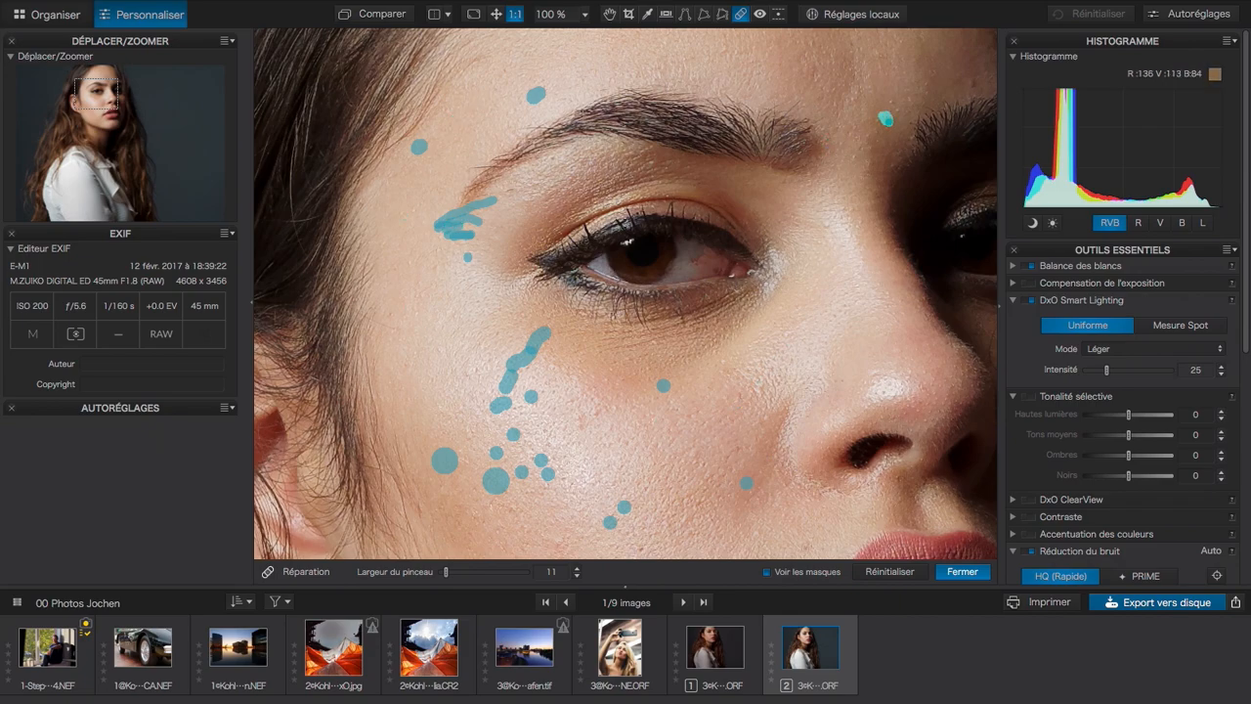
{"action": "left_click", "coordinate": [892, 100]}
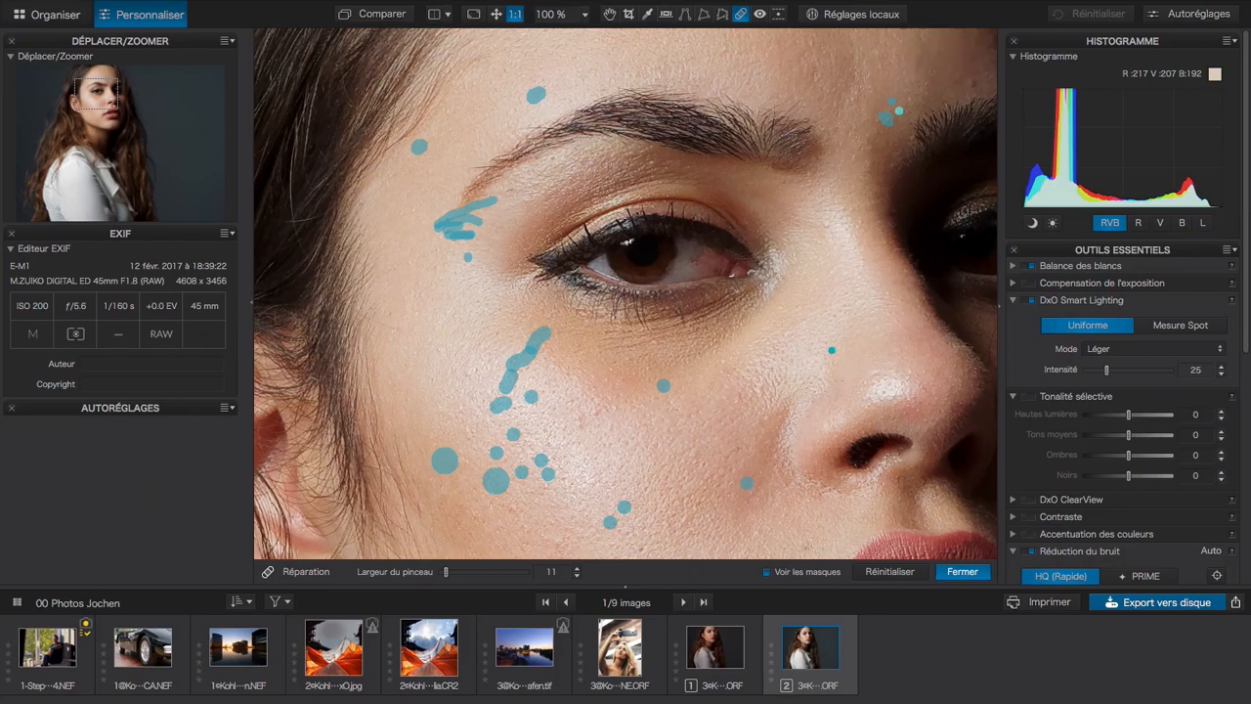
{"action": "left_click", "coordinate": [768, 574]}
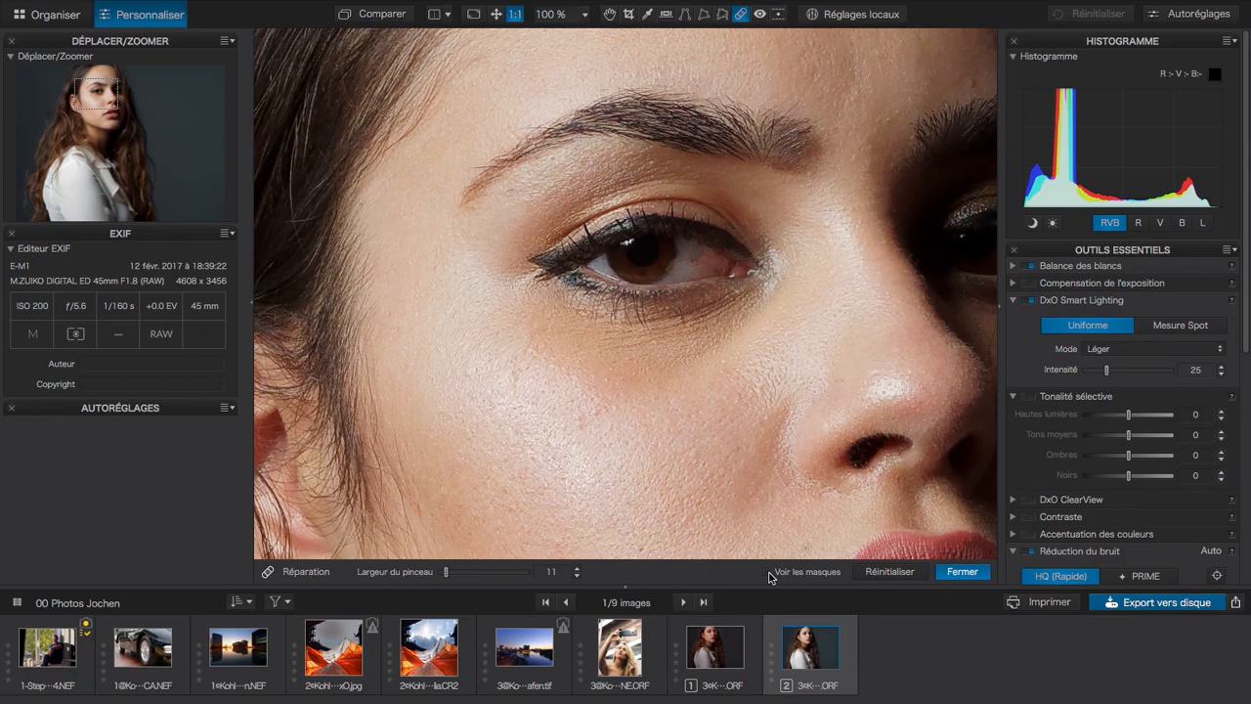
- Open the plane photo _S5J7910.CR2 from the project 10 Correction des défauts for editing
{"action": "left_click", "coordinate": [69, 18]}
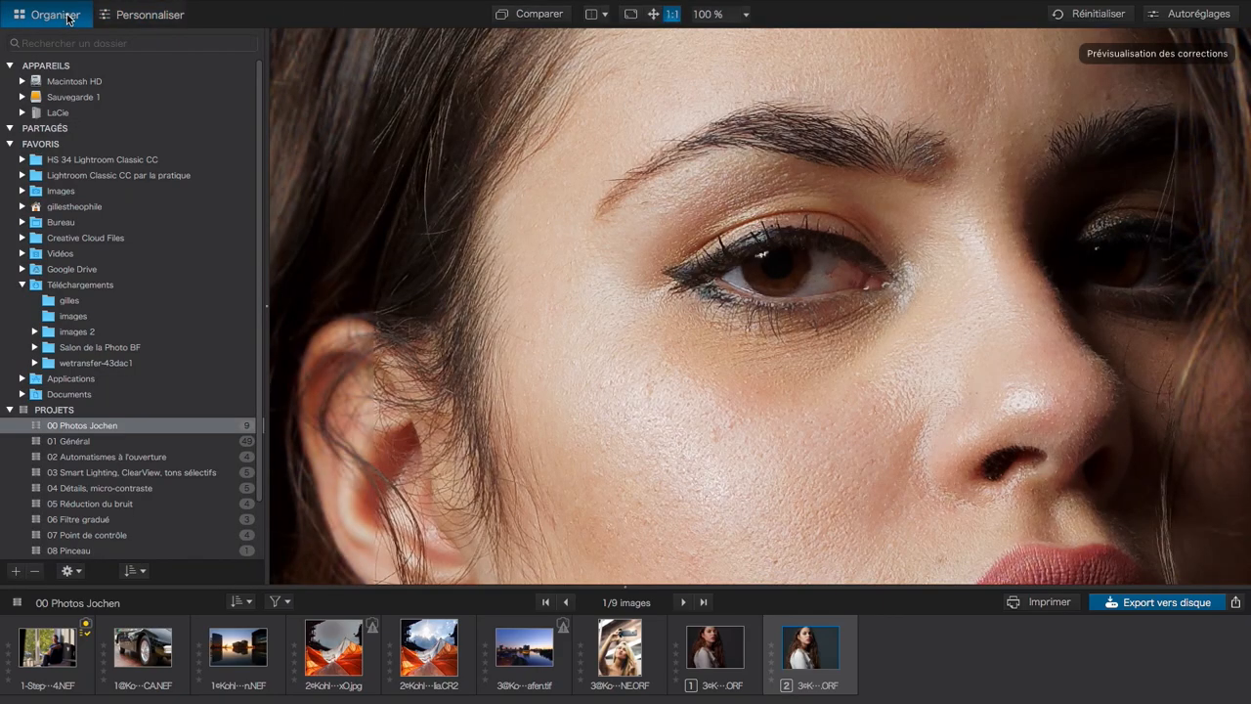
{"action": "scroll", "coordinate": [53, 526], "scroll_direction": "down", "scroll_amount": 2}
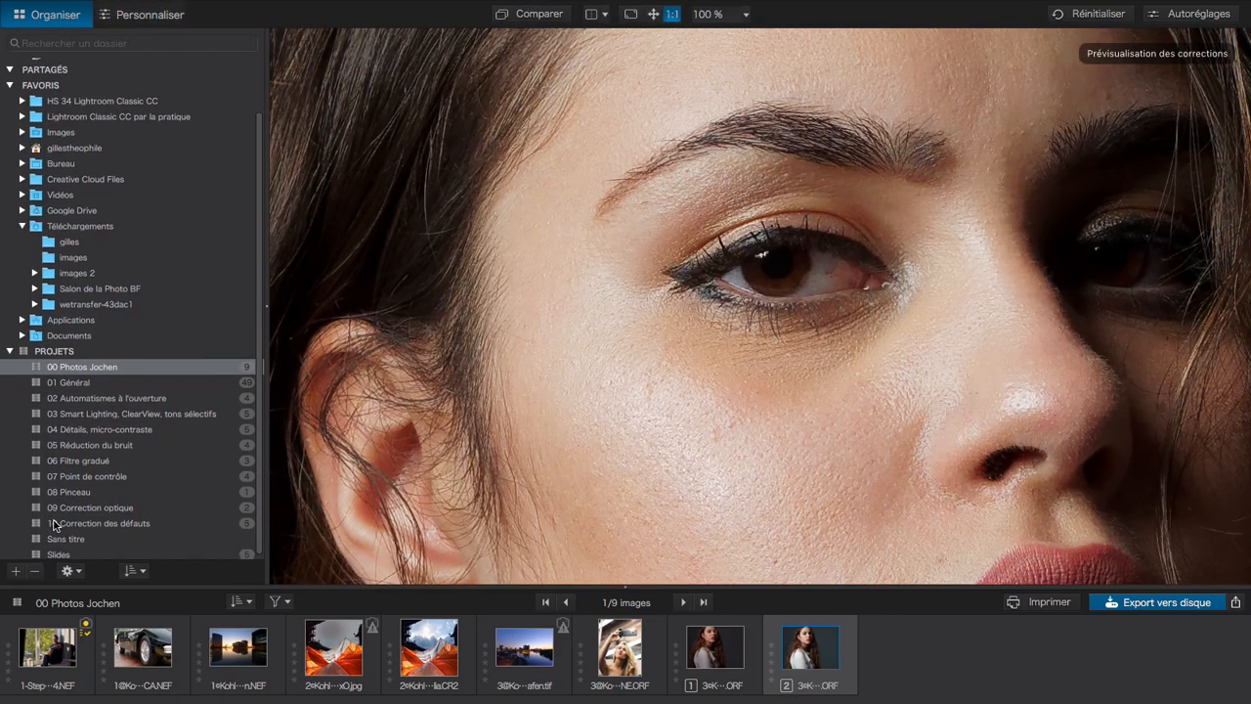
{"action": "left_click", "coordinate": [121, 521]}
{"action": "left_click", "coordinate": [238, 652]}
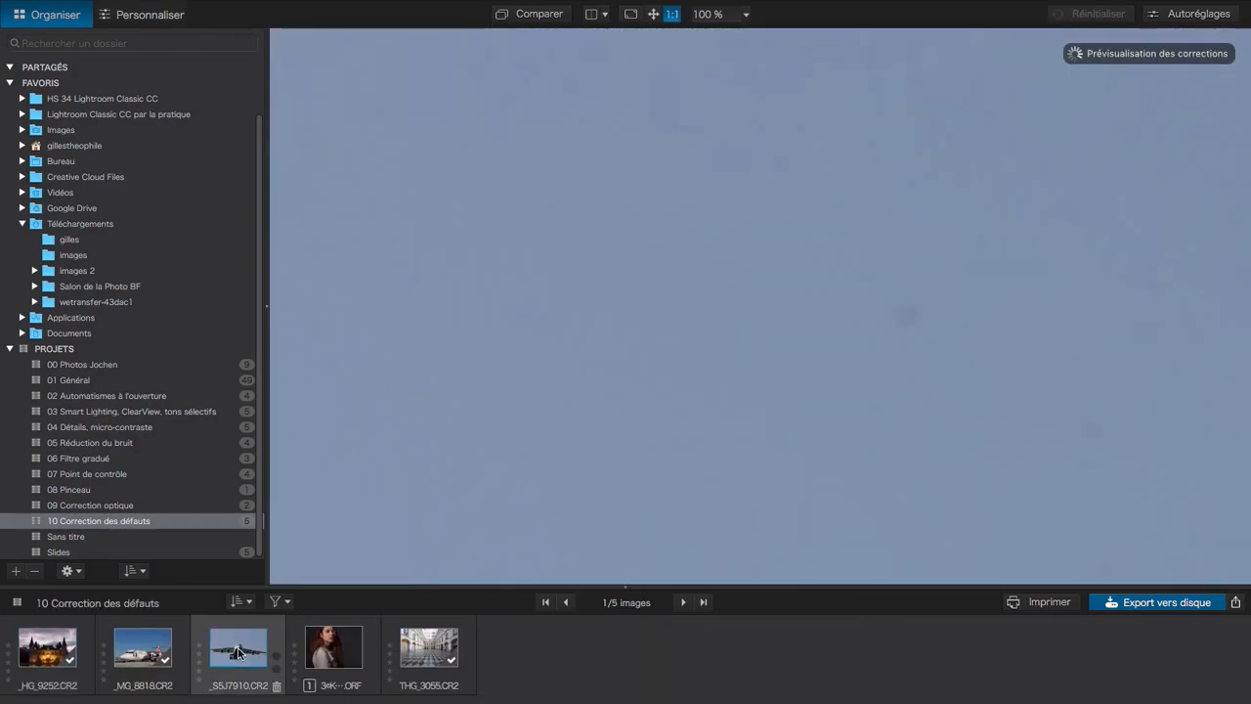
{"action": "double_click", "coordinate": [238, 652]}
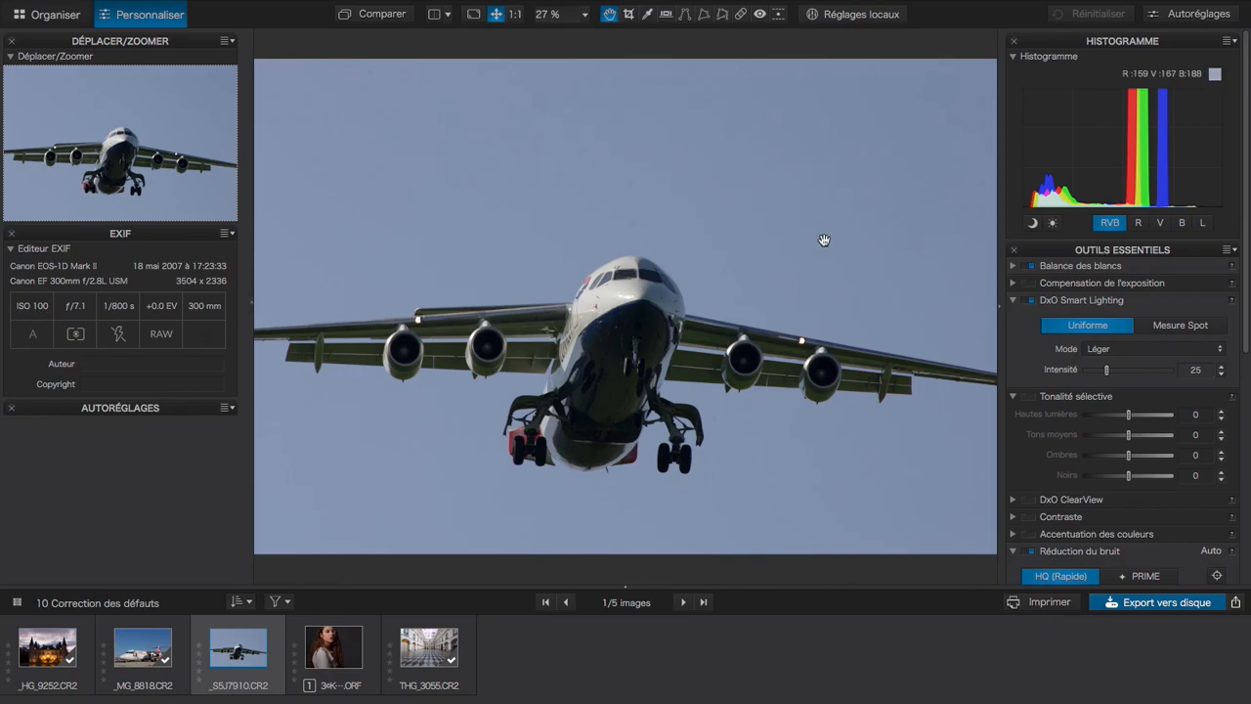
- Darken the sky with Hautes lumières at -100 and Tons moyens at -35 to reveal dust spots, and reset both settings
{"action": "left_click_drag", "start_coordinate": [1128, 415], "coordinate": [1113, 434]}
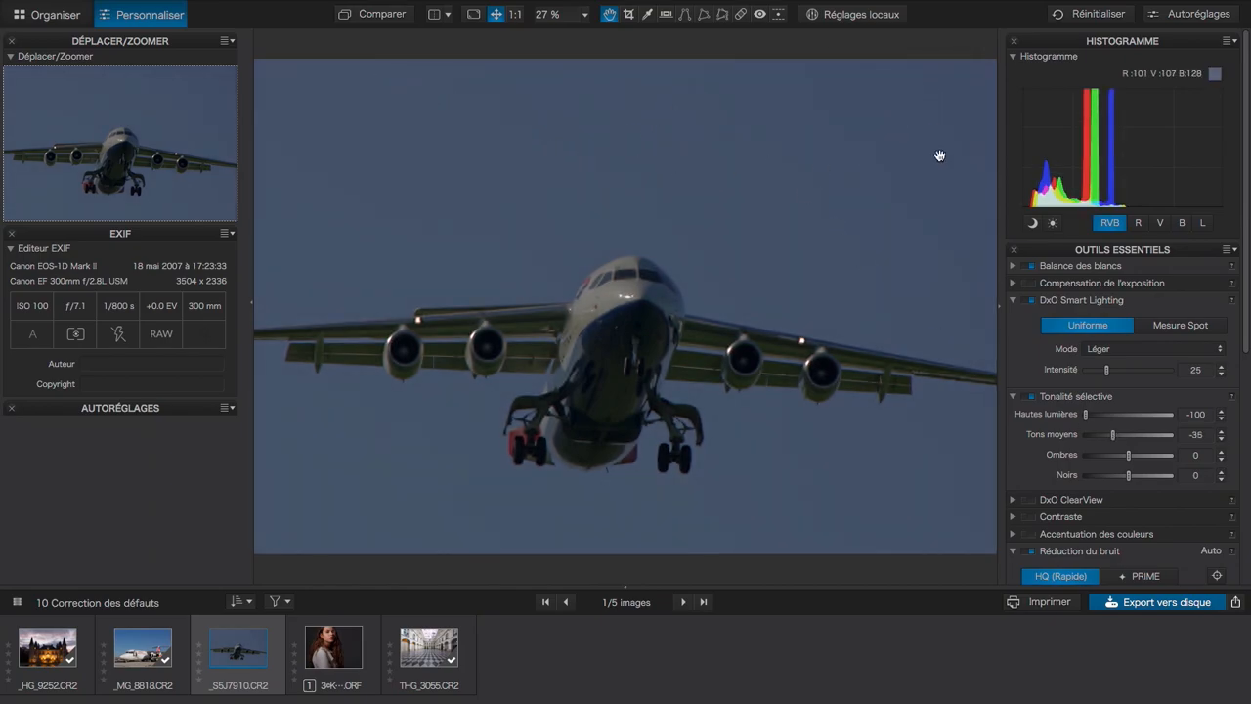
{"action": "double_click", "coordinate": [1114, 436]}
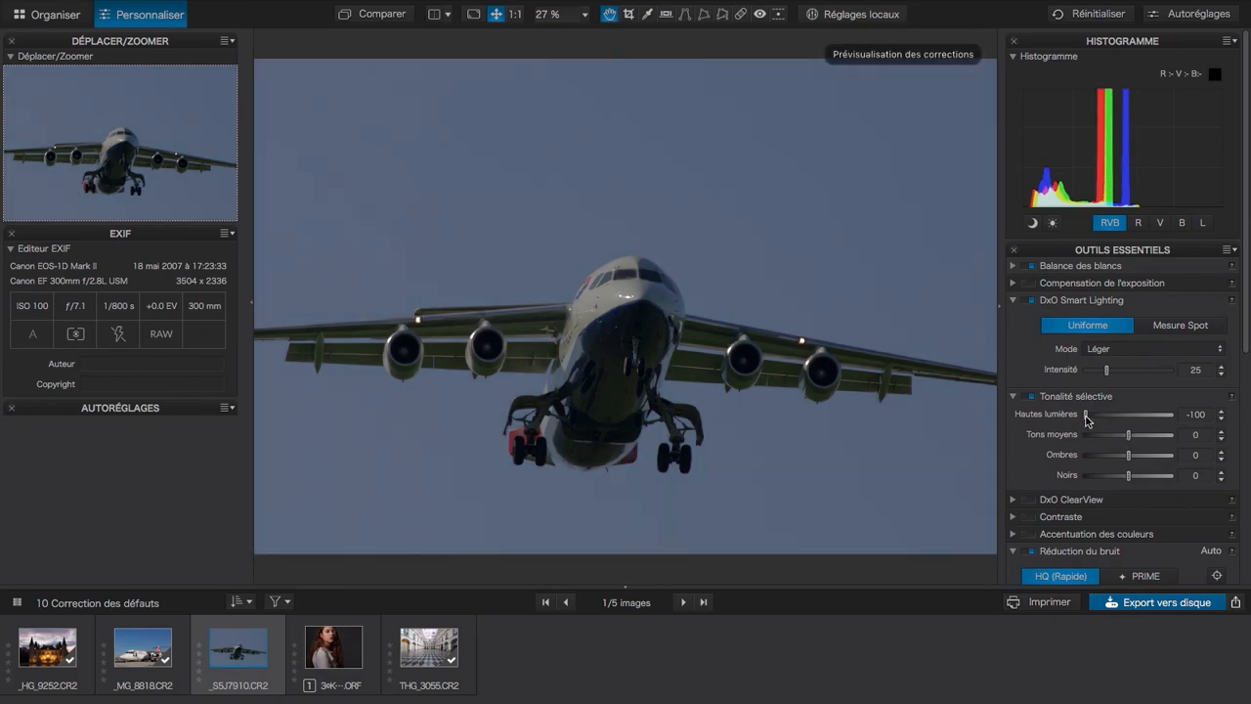
{"action": "double_click", "coordinate": [1086, 415]}
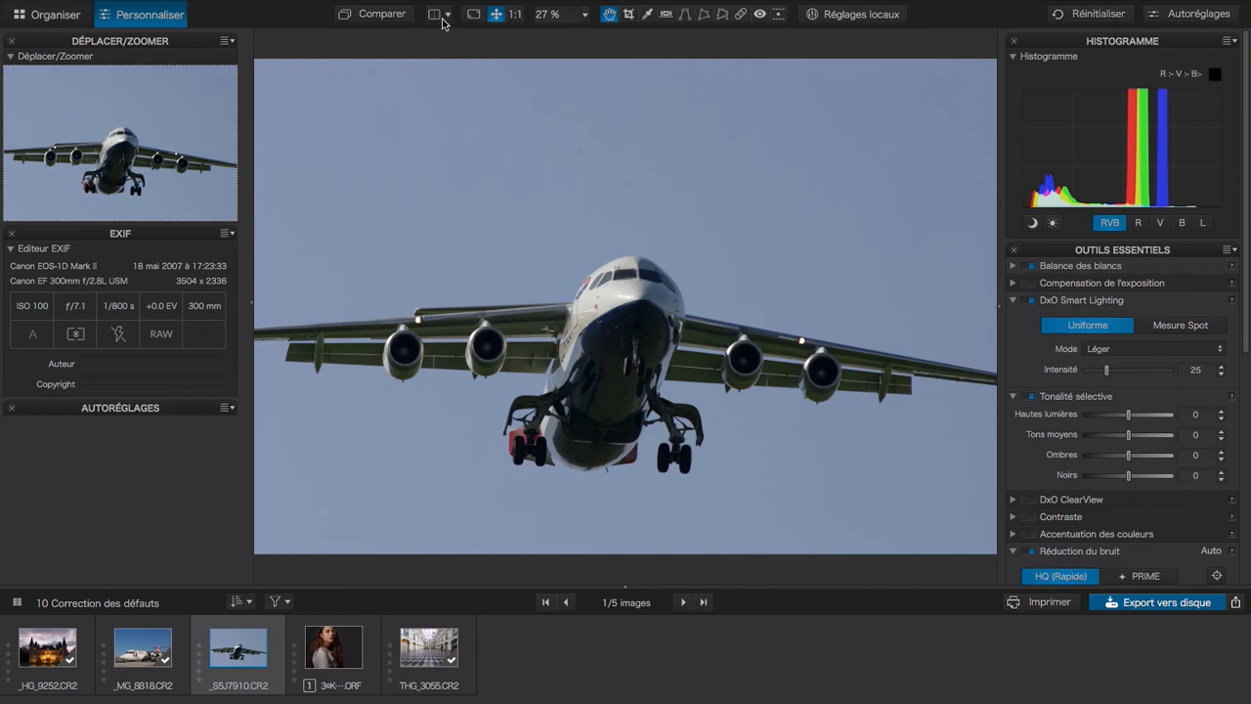
- Repair the dust spots across the sky above the plane at 100% using the Réparation tool with brush width 43
{"action": "left_click", "coordinate": [511, 15]}
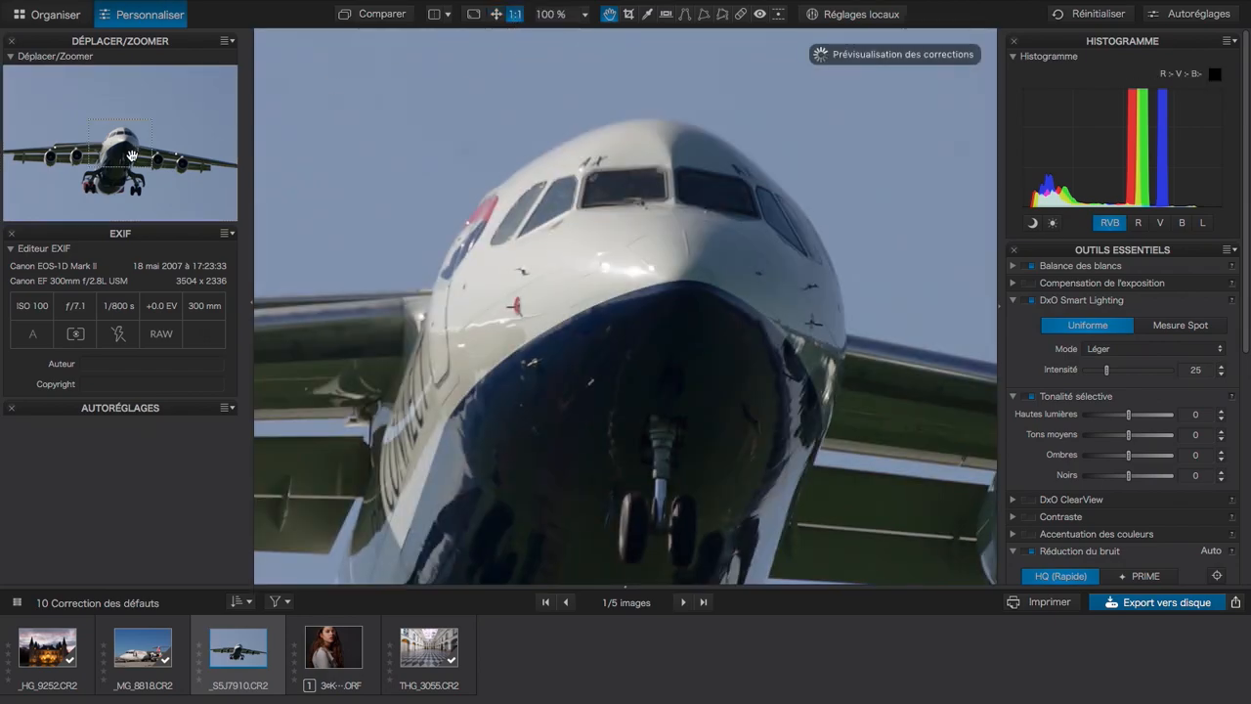
{"action": "left_click_drag", "start_coordinate": [128, 149], "coordinate": [26, 95]}
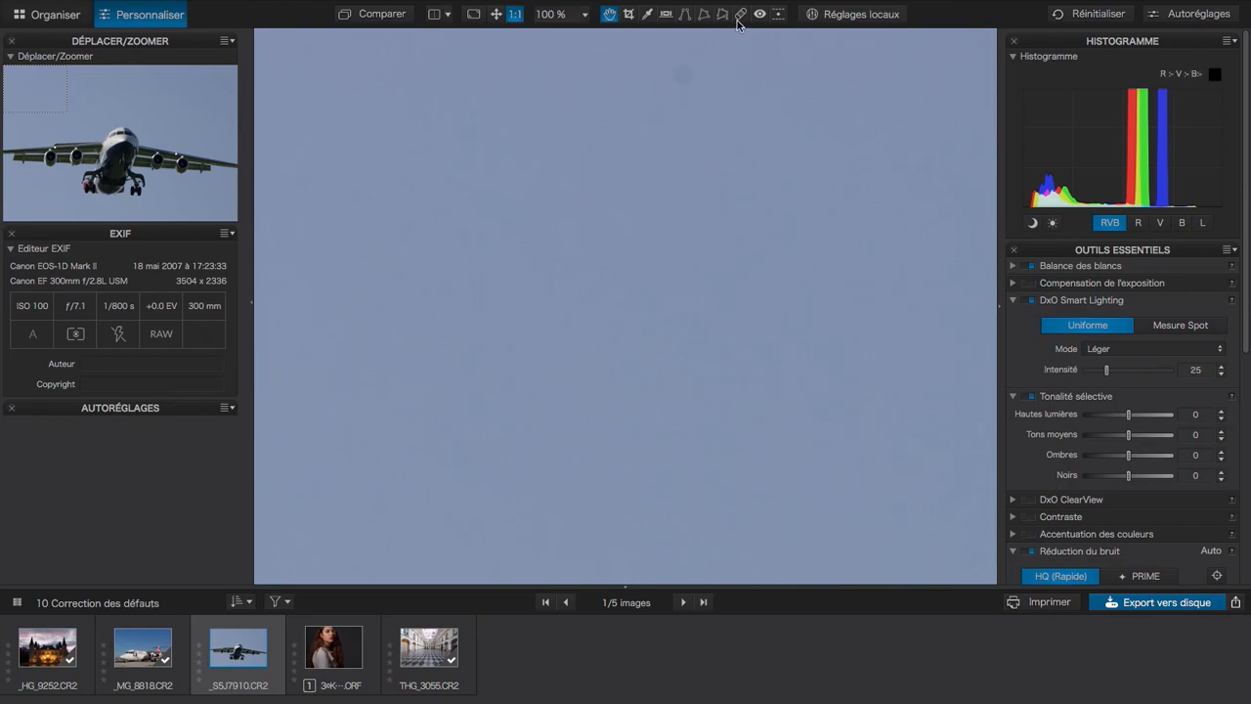
{"action": "left_click", "coordinate": [740, 15]}
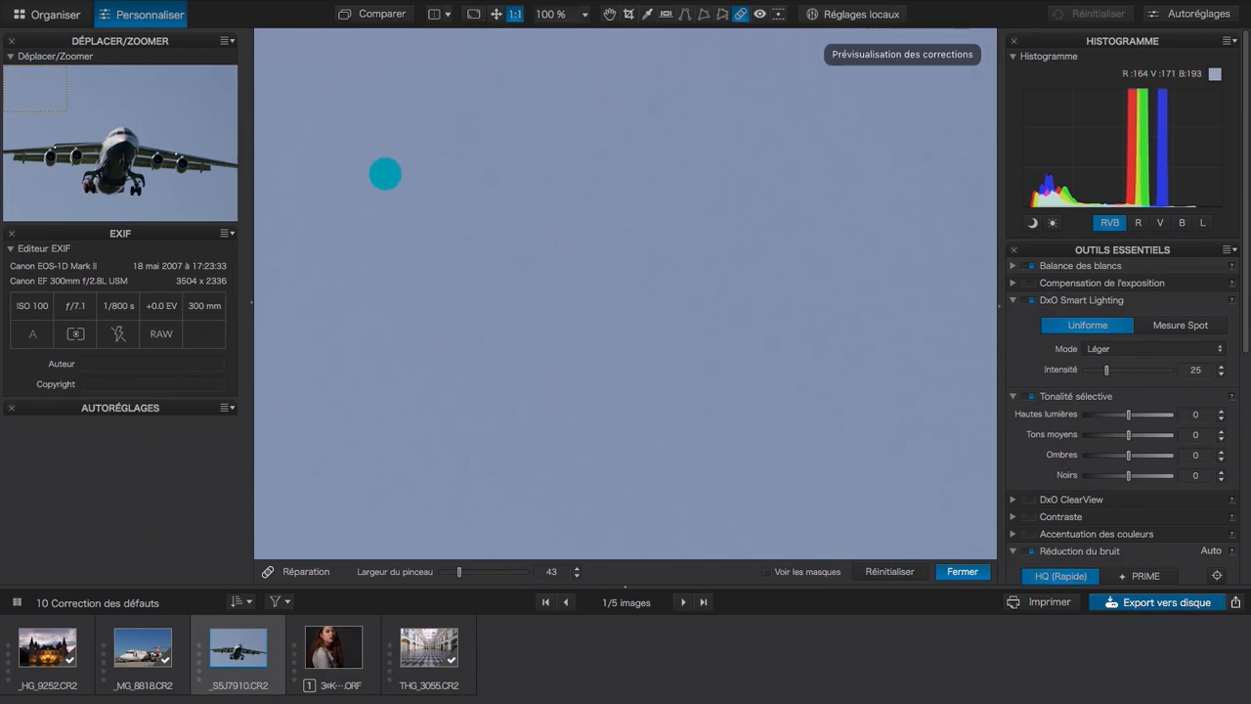
{"action": "left_click_drag", "start_coordinate": [30, 81], "coordinate": [113, 104]}
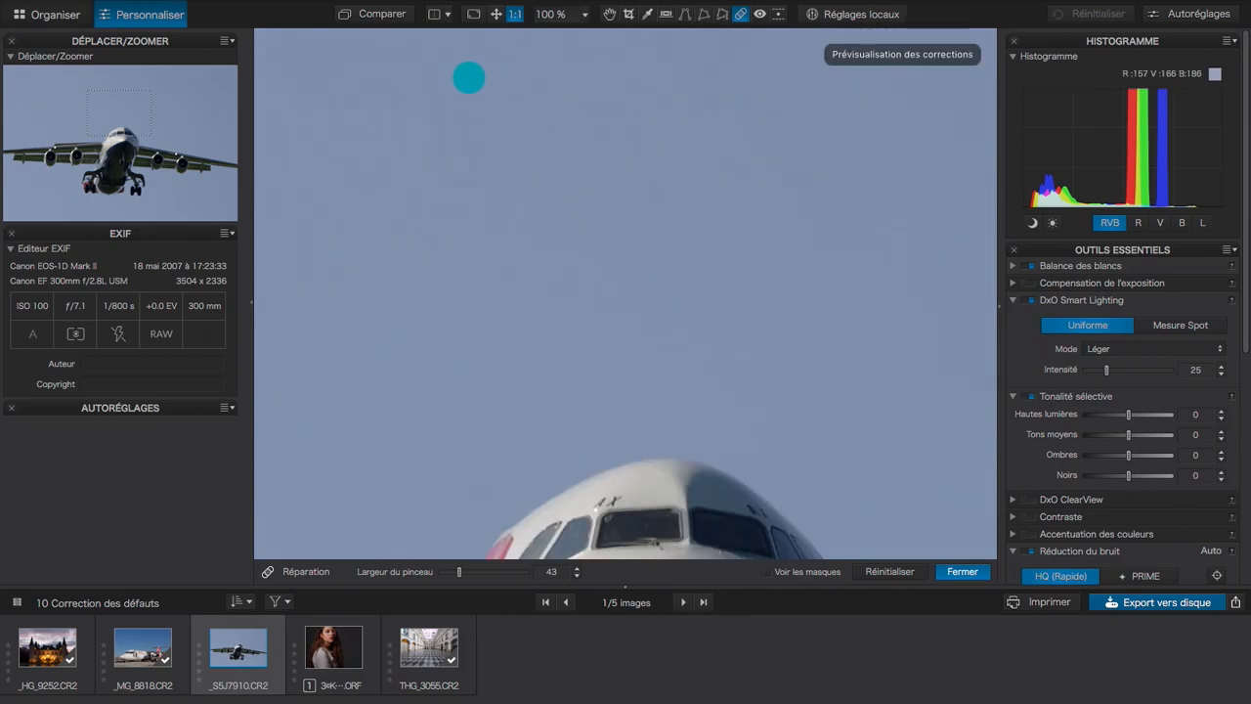
{"action": "left_click_drag", "start_coordinate": [117, 112], "coordinate": [161, 99]}
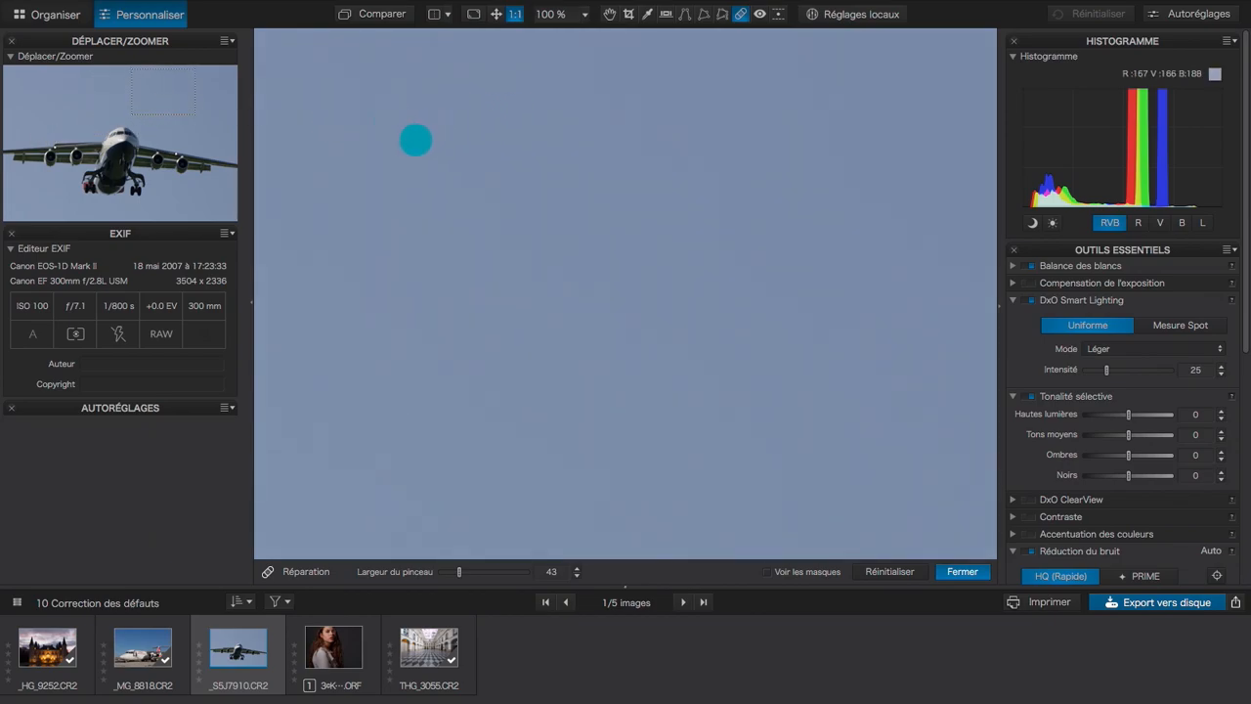
{"action": "mouse_move", "coordinate": [171, 89]}
{"action": "left_mouse_down"}
{"action": "mouse_move", "coordinate": [156, 193]}
{"action": "mouse_move", "coordinate": [175, 199]}
{"action": "mouse_move", "coordinate": [193, 80]}
{"action": "mouse_move", "coordinate": [217, 78]}
{"action": "mouse_move", "coordinate": [216, 93]}
{"action": "left_mouse_up"}
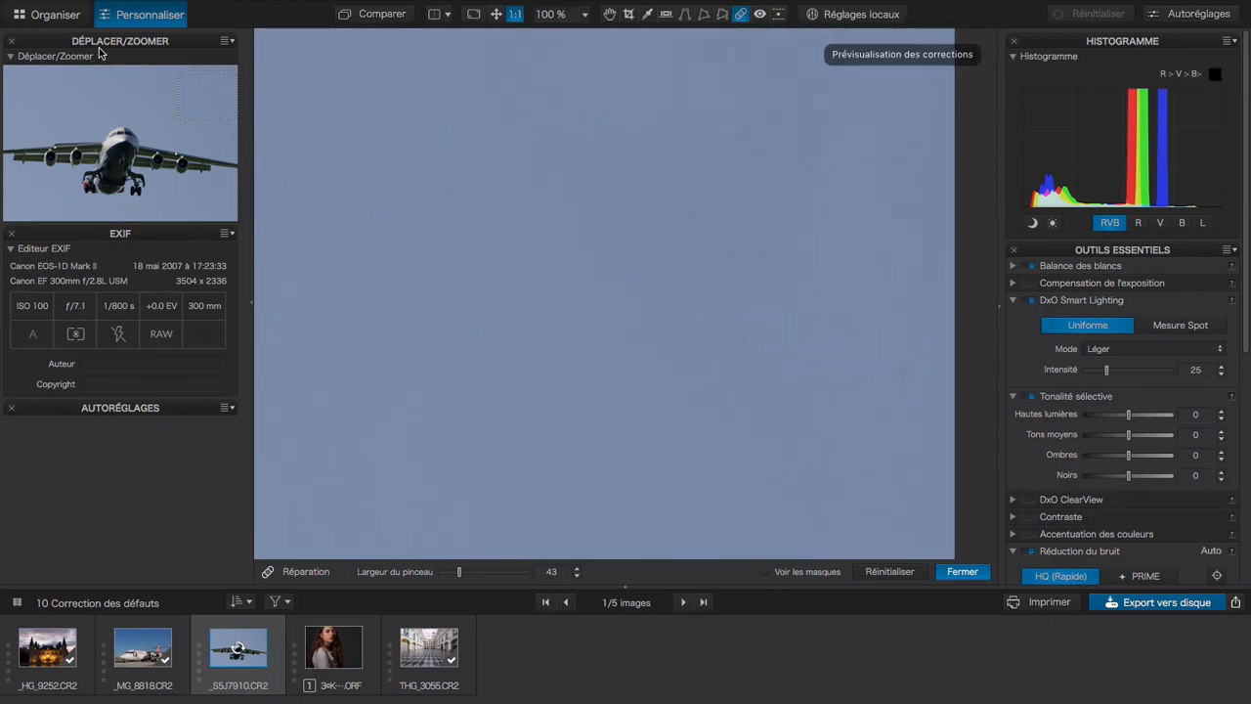
{"action": "left_click_drag", "start_coordinate": [208, 99], "coordinate": [129, 155]}
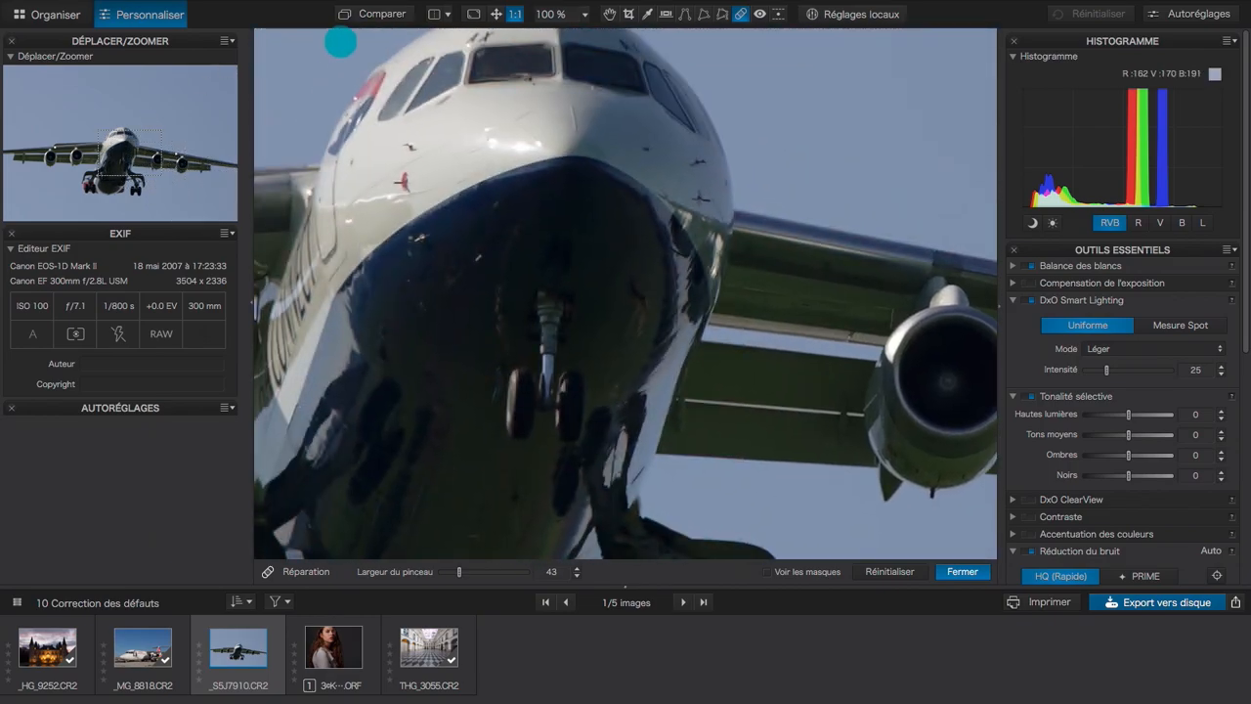
- Fit the whole plane photo in view with the repair masks shown and try repairing a spot at the sky's right edge
{"action": "left_click", "coordinate": [495, 16]}
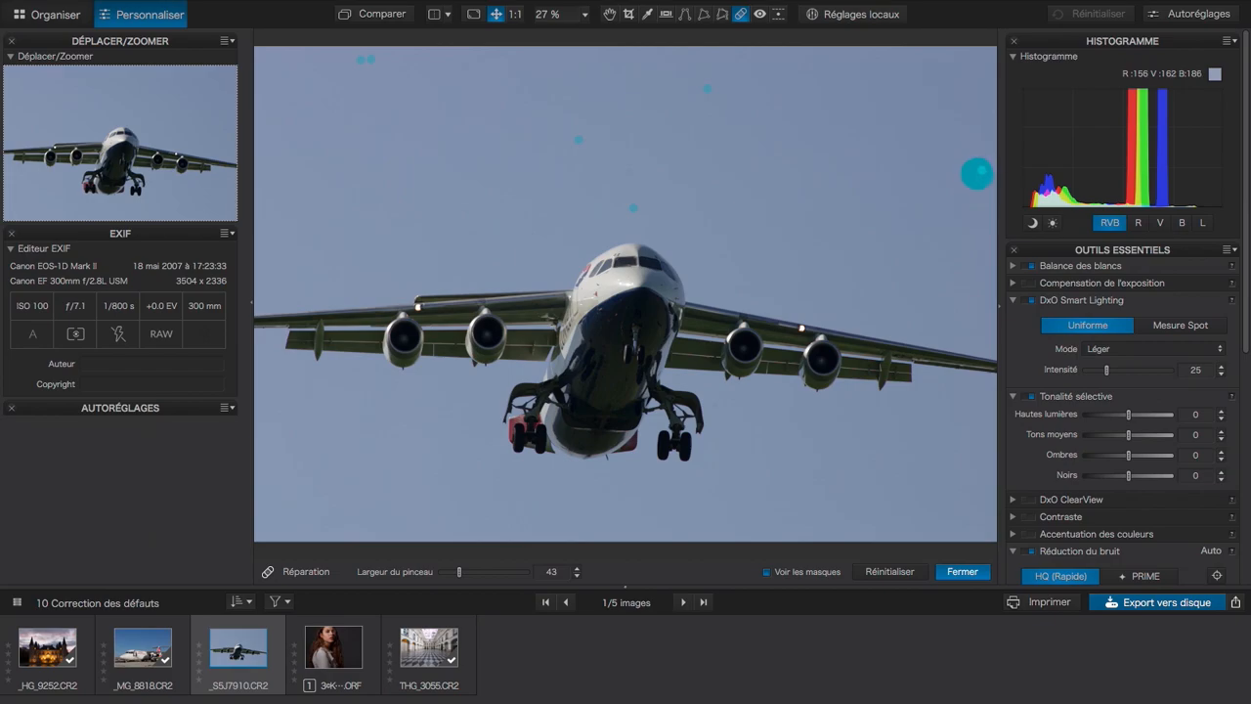
{"action": "left_click", "coordinate": [983, 172]}
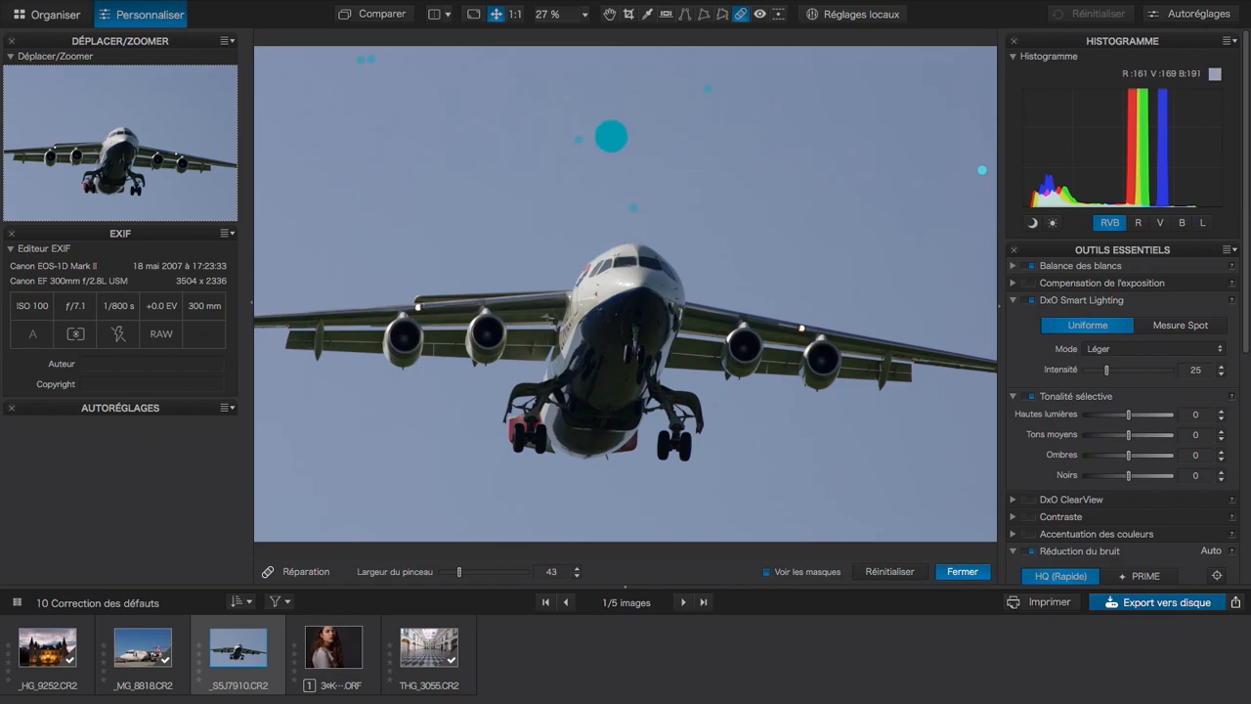
{"action": "left_click", "coordinate": [356, 61]}
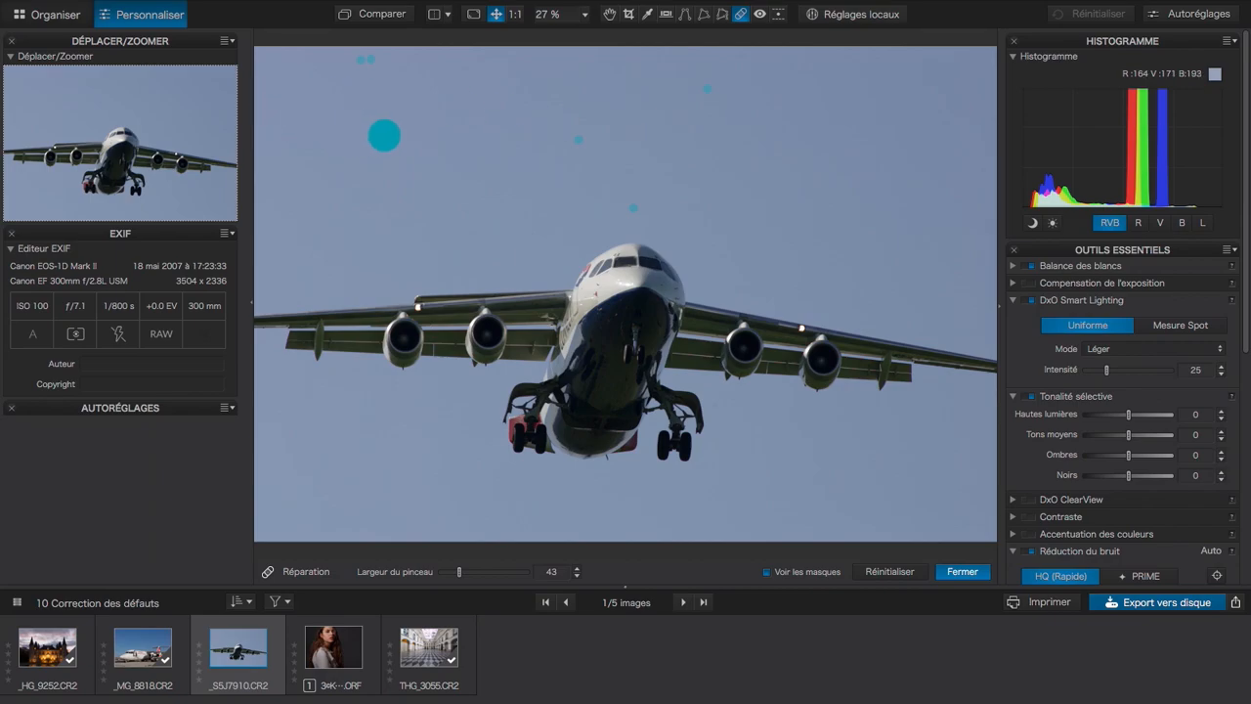
- Open the ferry photo 1U9A0366.CR2 from the project 01 Général for editing
{"action": "left_click", "coordinate": [54, 15]}
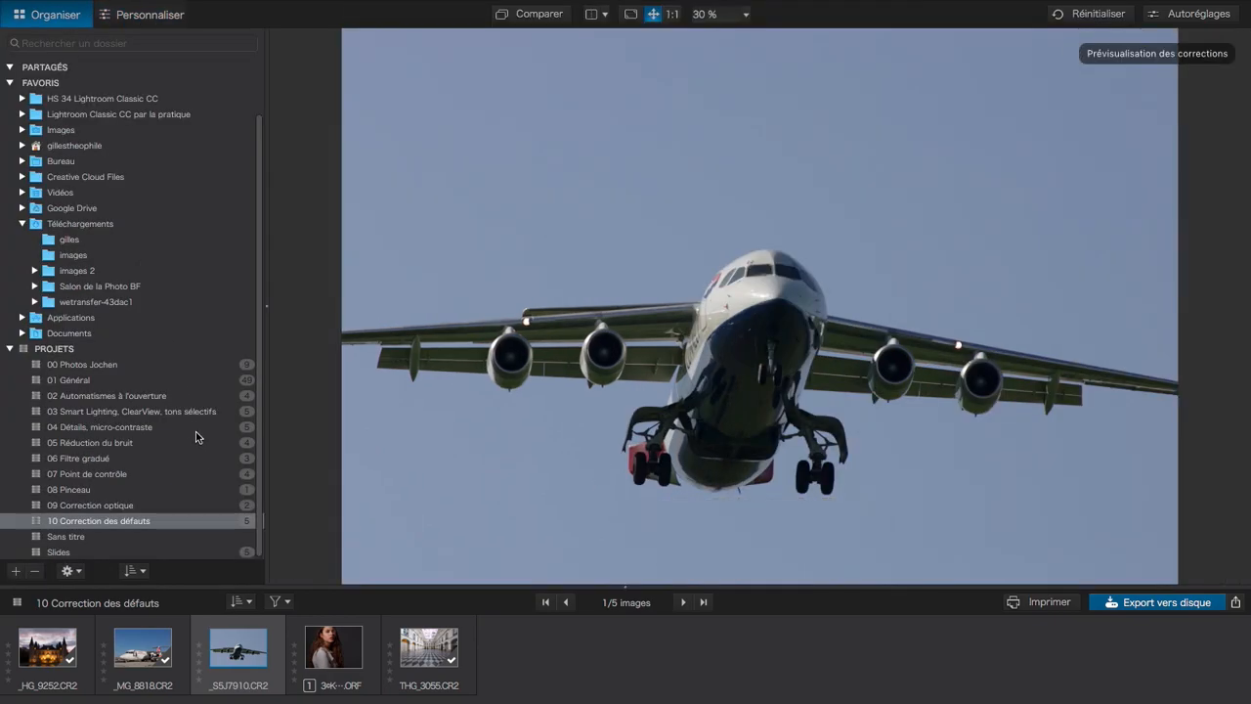
{"action": "left_click", "coordinate": [69, 379]}
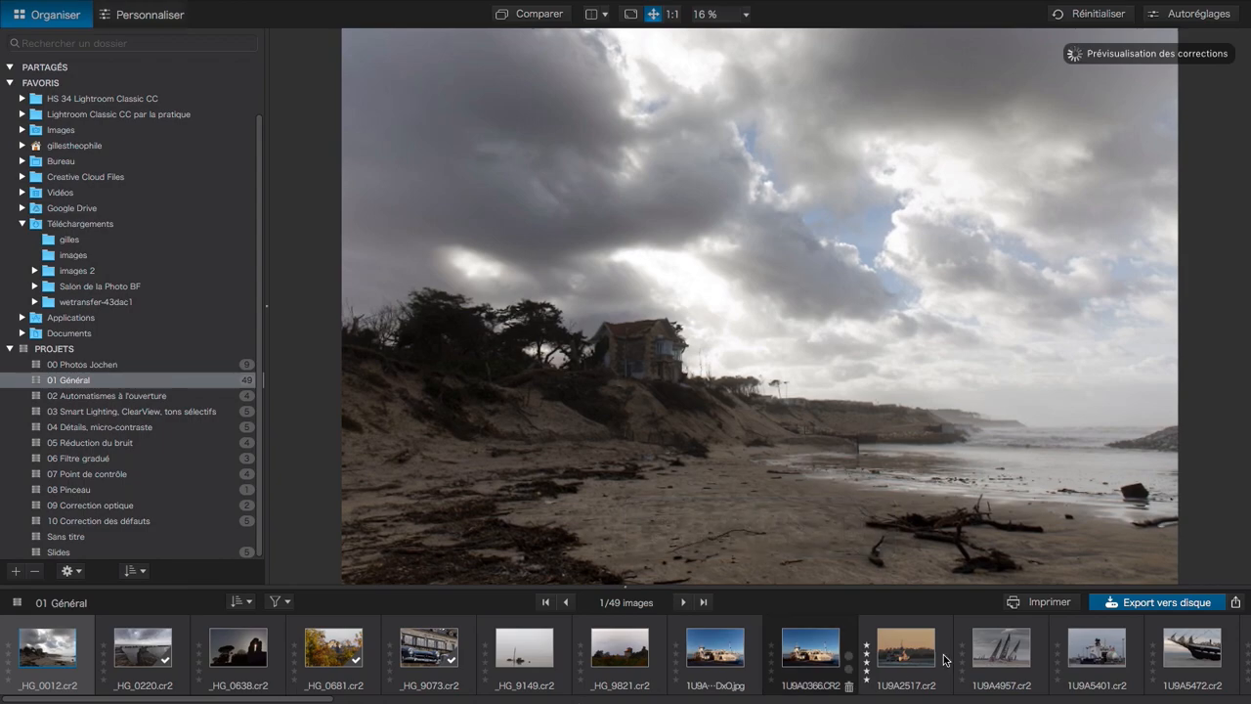
{"action": "left_click", "coordinate": [816, 653]}
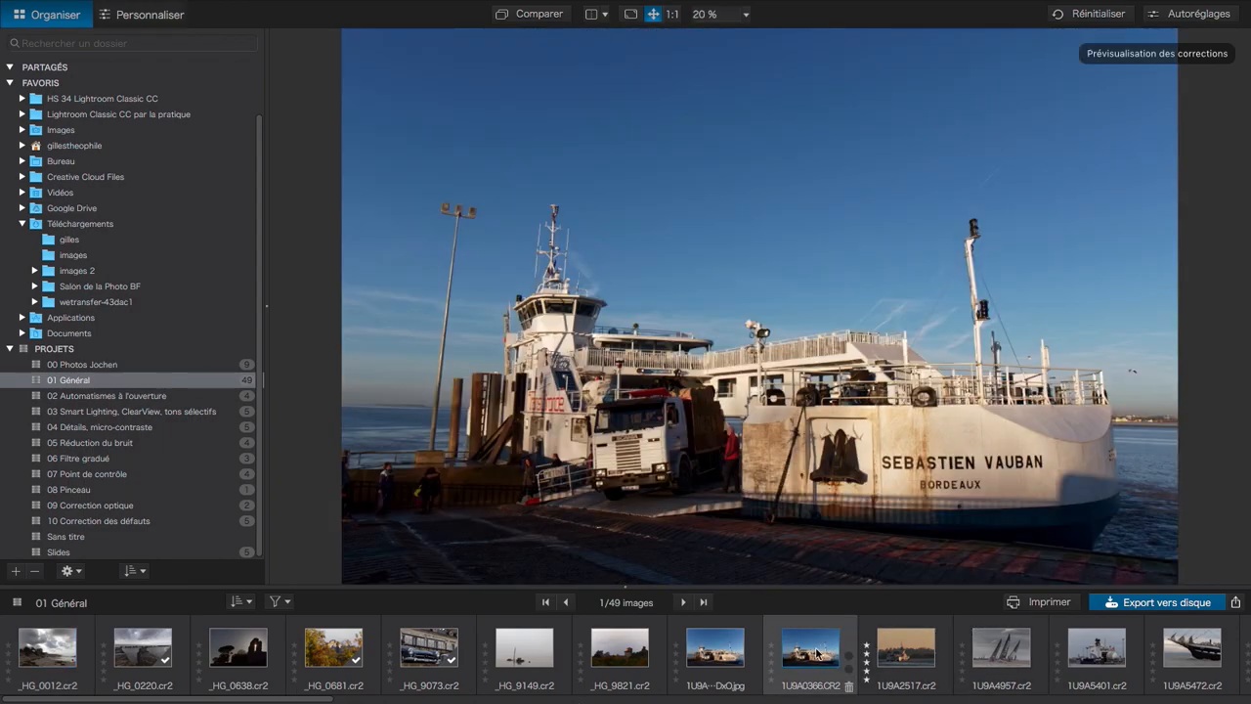
{"action": "left_click", "coordinate": [137, 16]}
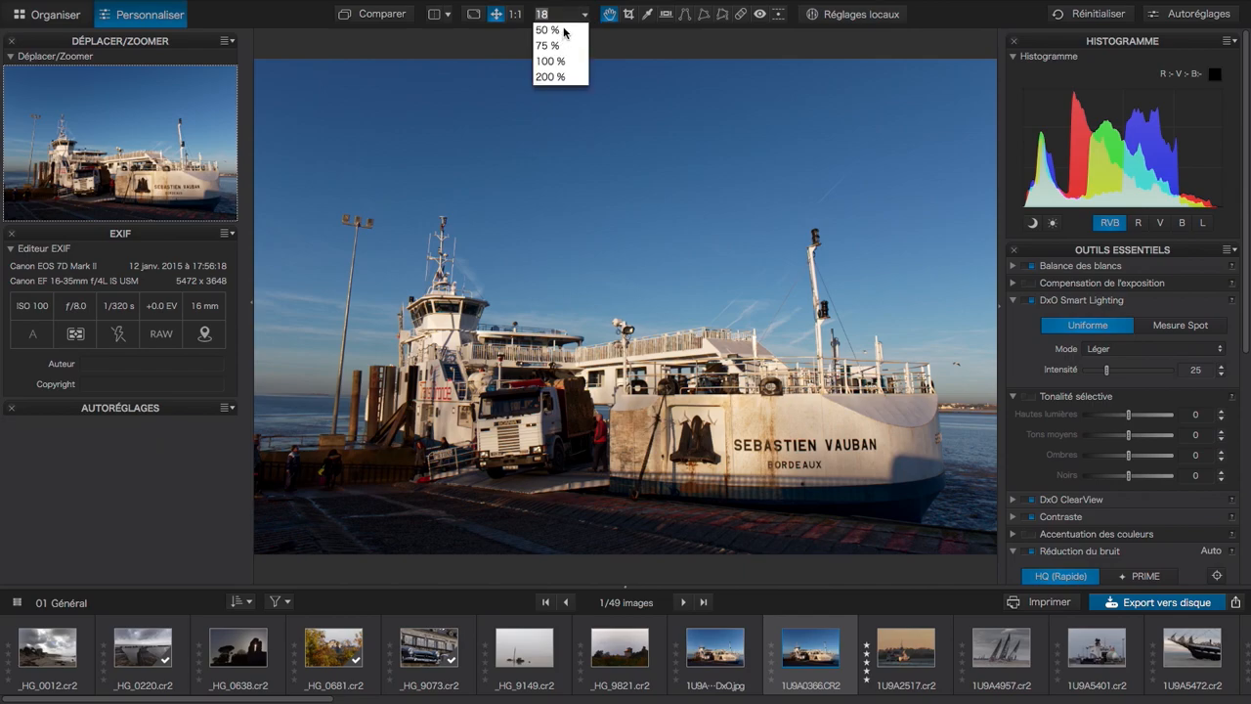
- Erase the lamppost's lamp heads at 50% zoom with the Réparation tool at brush width 43, and hide the repair masks
{"action": "left_click", "coordinate": [563, 32]}
{"action": "left_click_drag", "start_coordinate": [91, 119], "coordinate": [20, 110]}
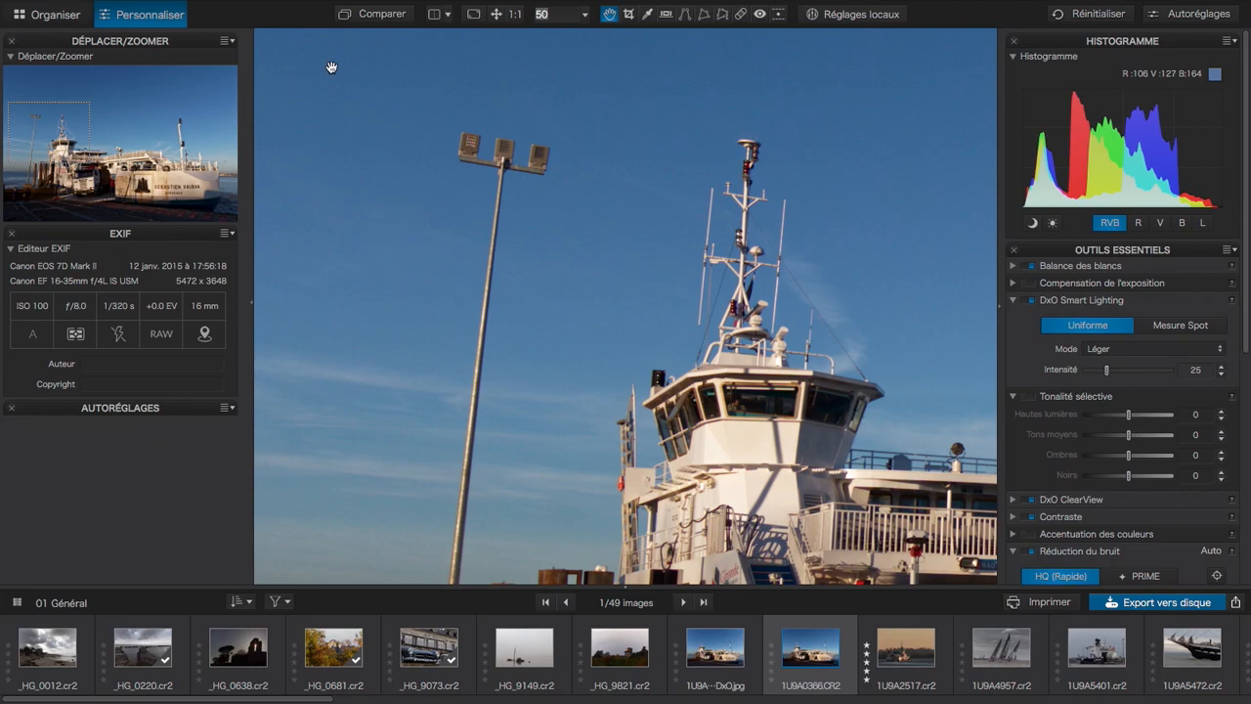
{"action": "left_click", "coordinate": [740, 16]}
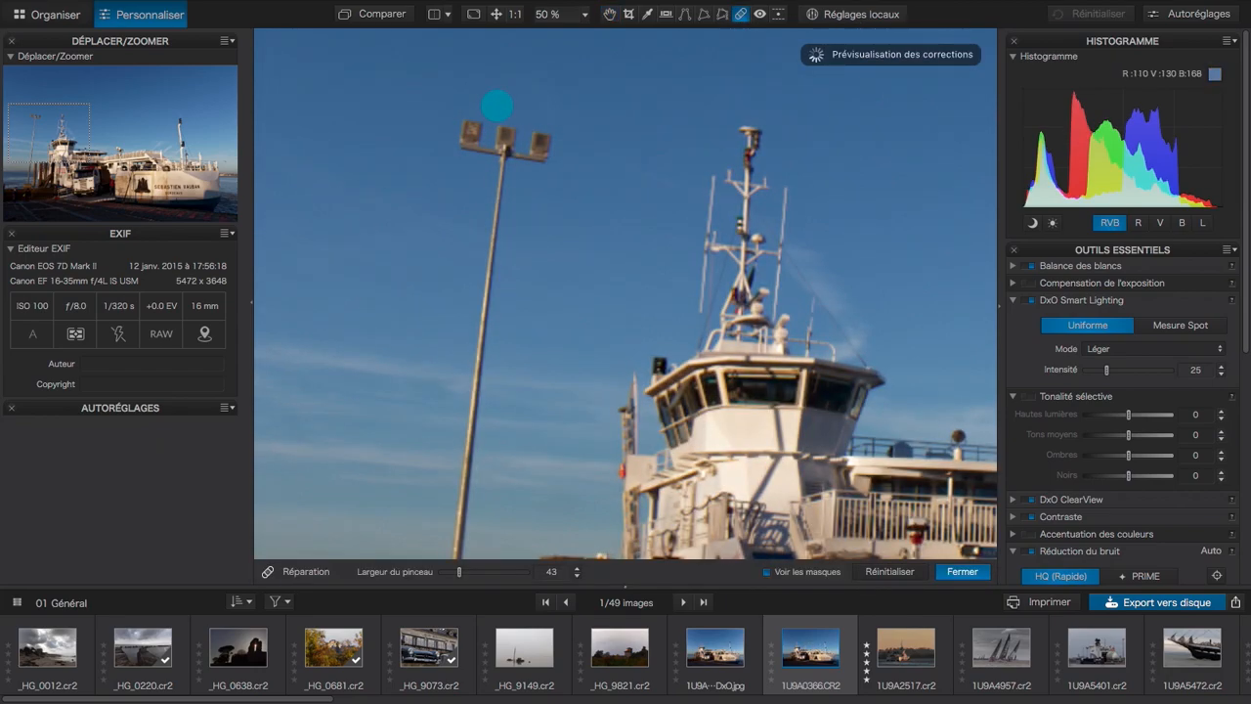
{"action": "mouse_move", "coordinate": [479, 116]}
{"action": "left_mouse_down"}
{"action": "mouse_move", "coordinate": [462, 131]}
{"action": "mouse_move", "coordinate": [535, 151]}
{"action": "mouse_move", "coordinate": [540, 139]}
{"action": "mouse_move", "coordinate": [528, 141]}
{"action": "left_mouse_up"}
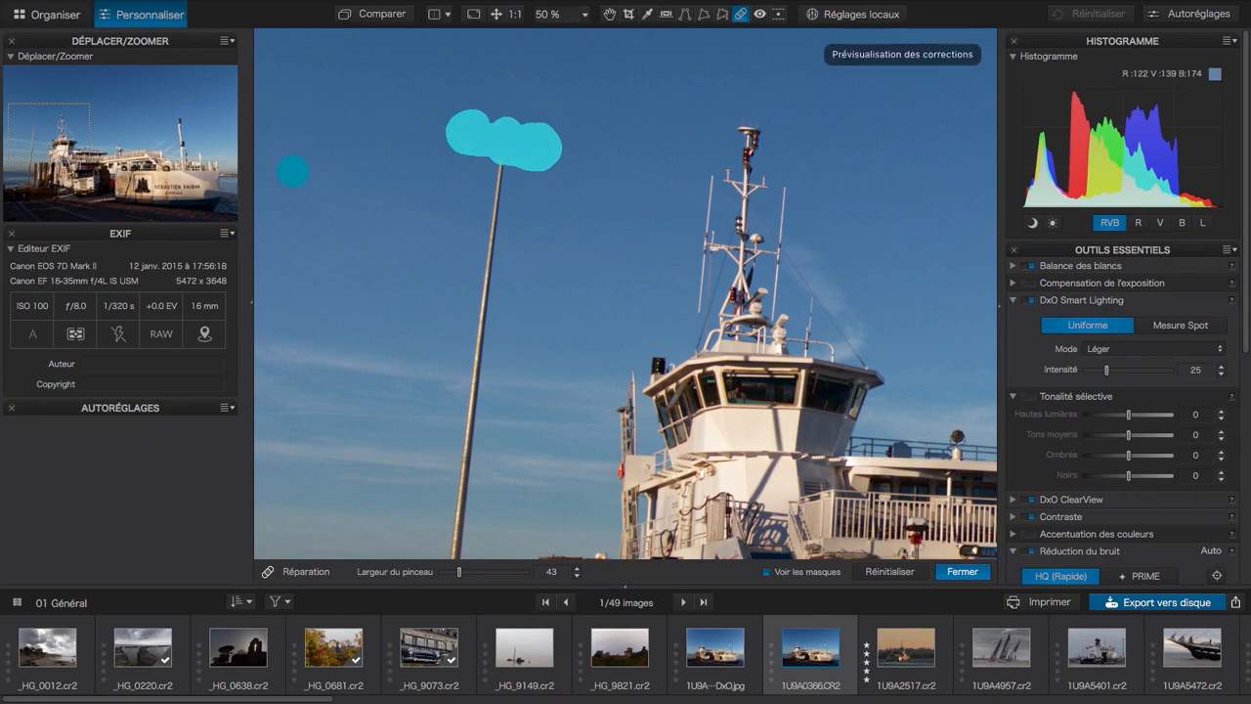
{"action": "left_click", "coordinate": [767, 572]}
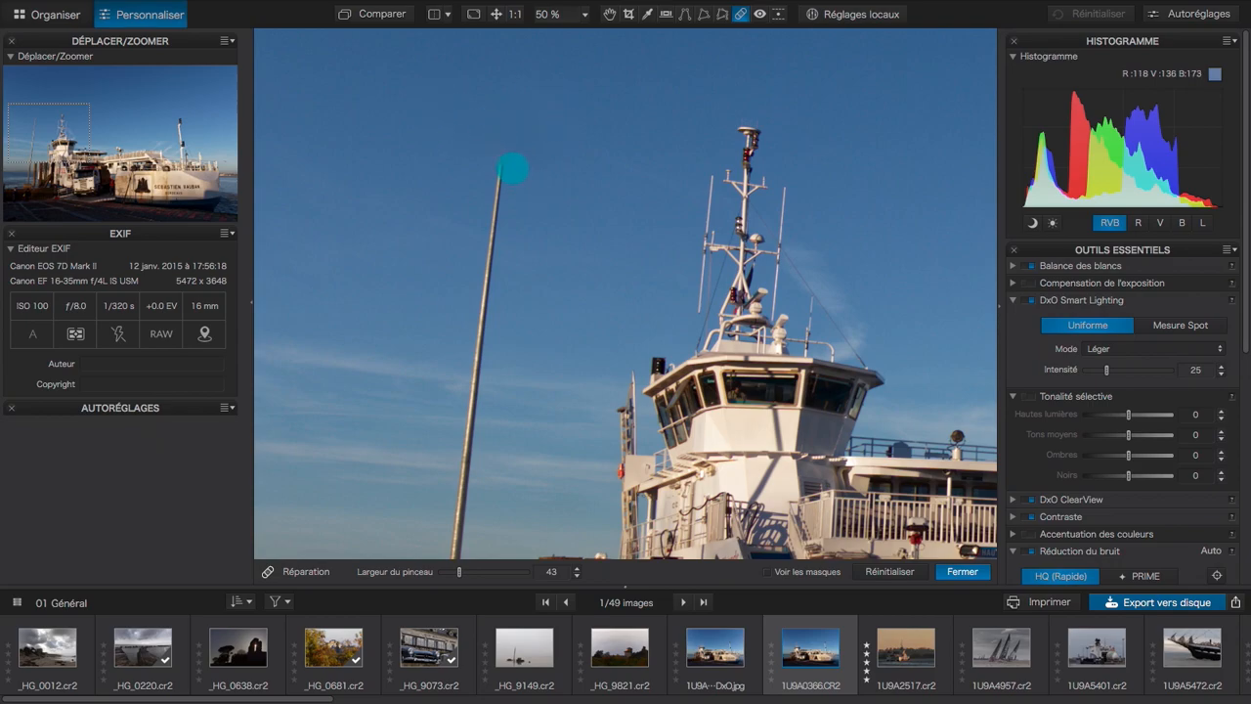
- Erase the lamppost's pole section by section down through the upper sky with the Réparation brush
{"action": "left_click_drag", "start_coordinate": [504, 158], "coordinate": [488, 298]}
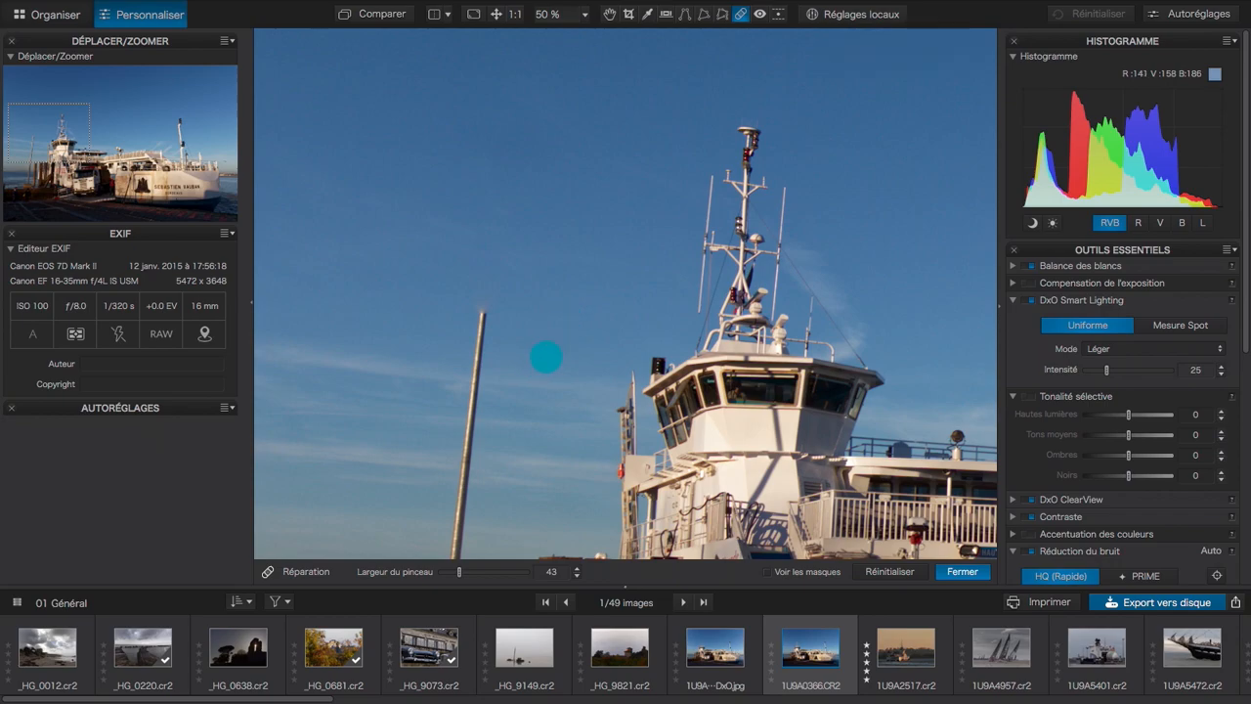
{"action": "scroll", "coordinate": [547, 351], "scroll_direction": "down", "scroll_amount": 5}
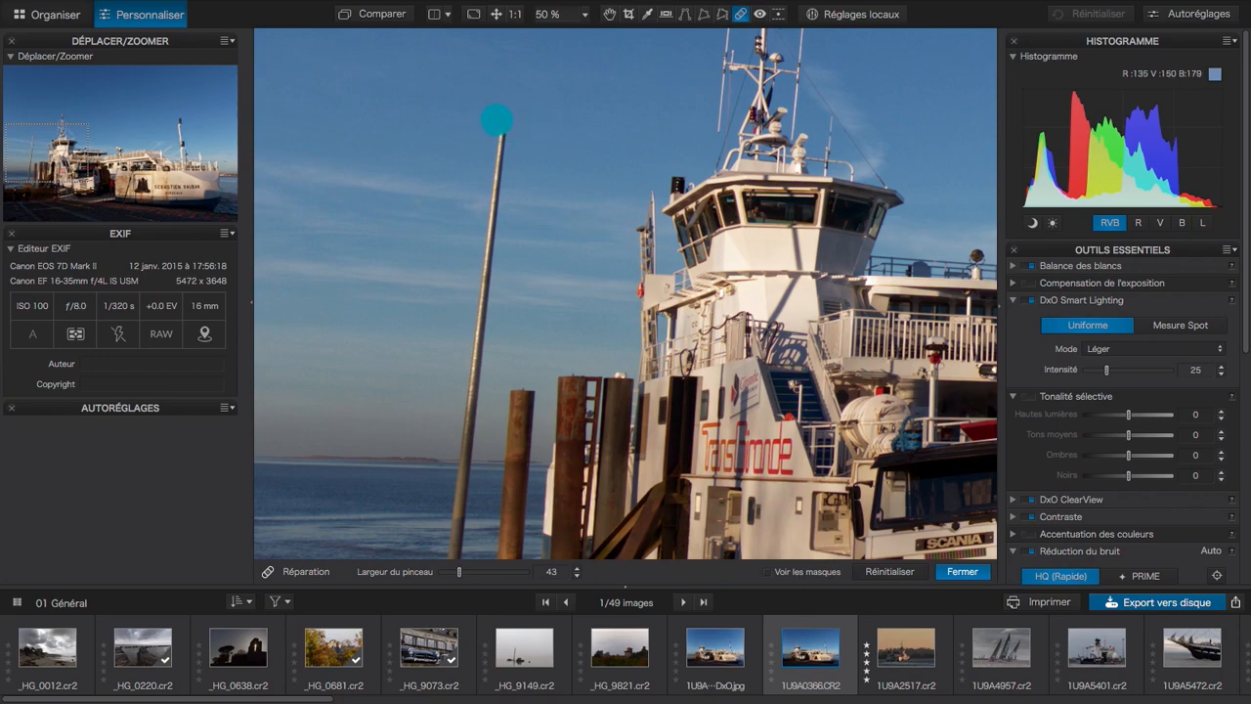
{"action": "left_click_drag", "start_coordinate": [497, 121], "coordinate": [502, 162]}
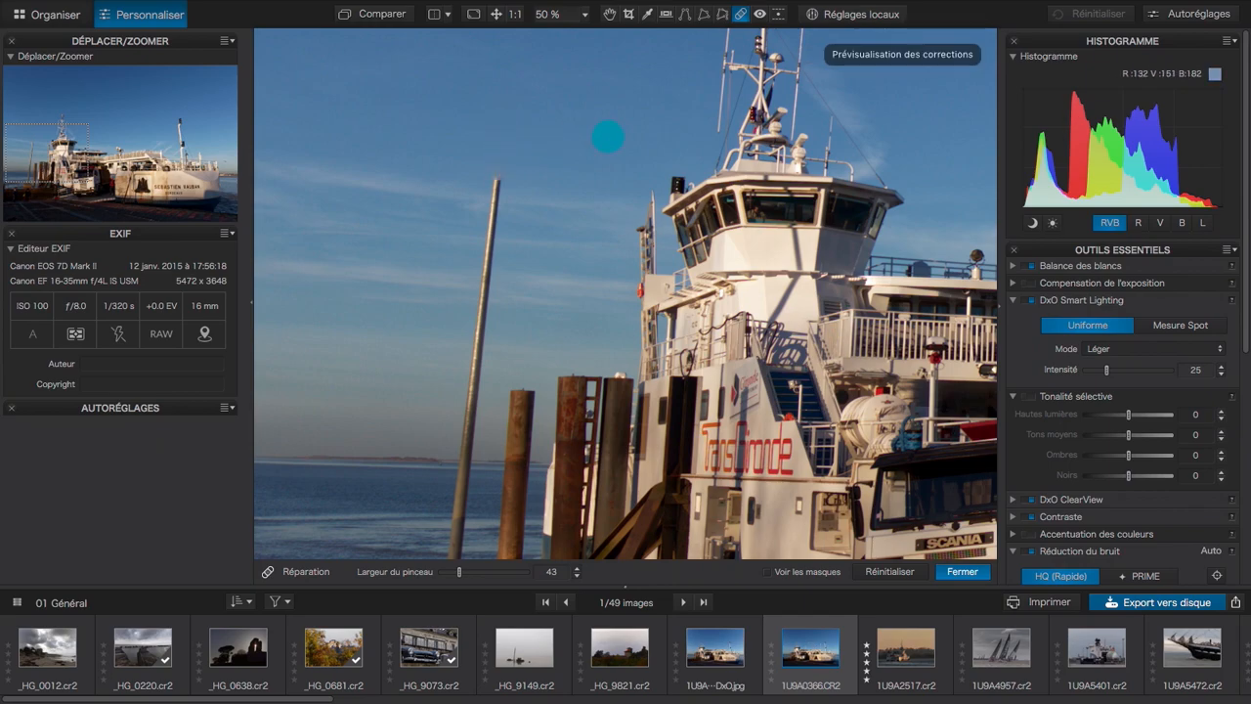
{"action": "left_click_drag", "start_coordinate": [496, 173], "coordinate": [494, 213]}
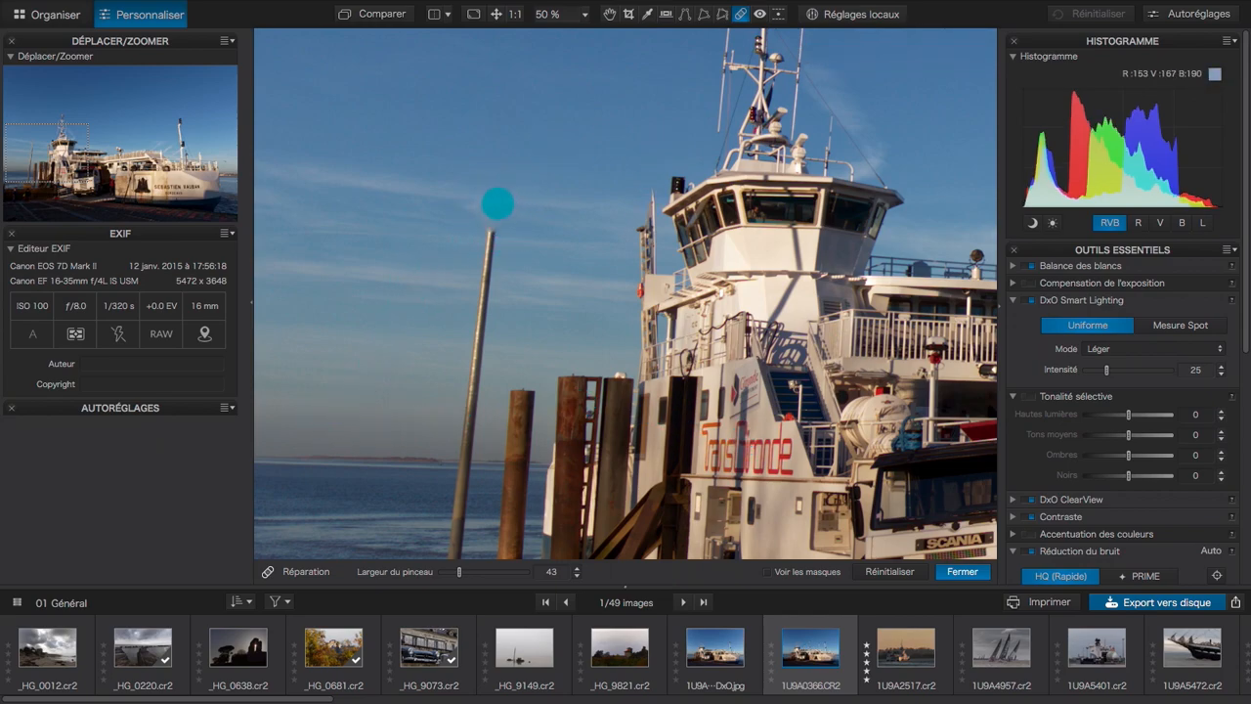
{"action": "left_click_drag", "start_coordinate": [493, 230], "coordinate": [480, 278]}
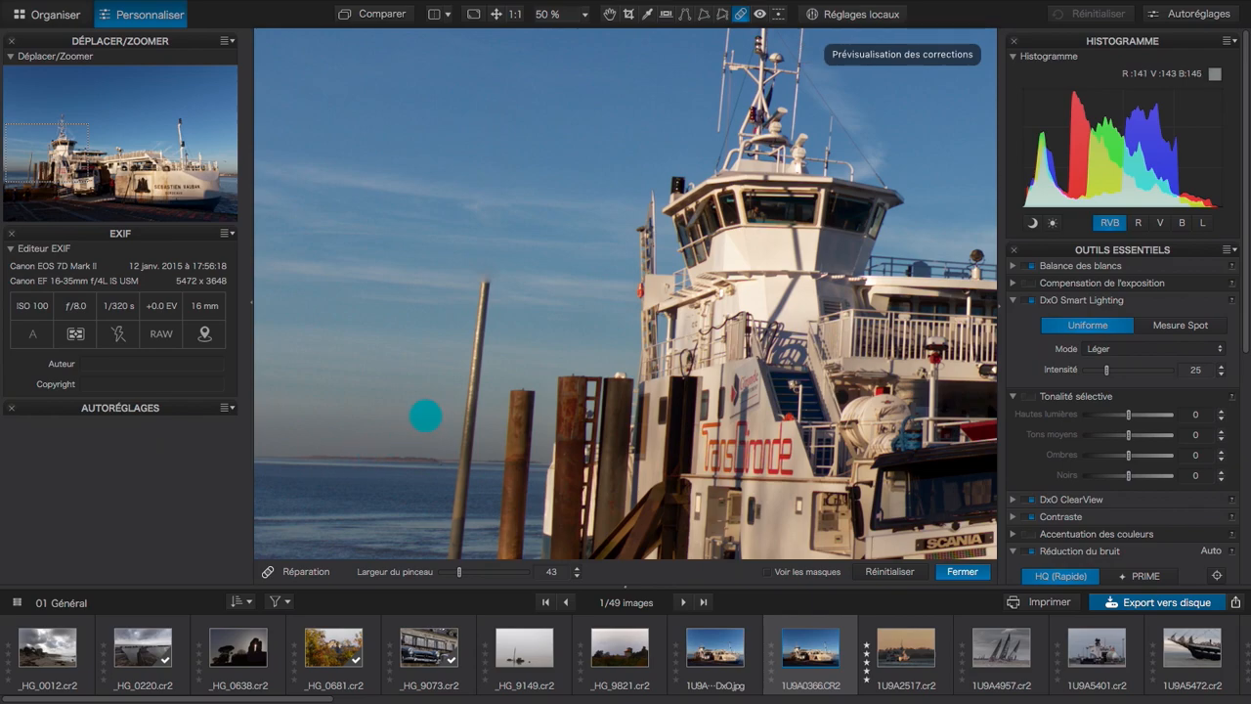
{"action": "left_click_drag", "start_coordinate": [489, 281], "coordinate": [478, 339]}
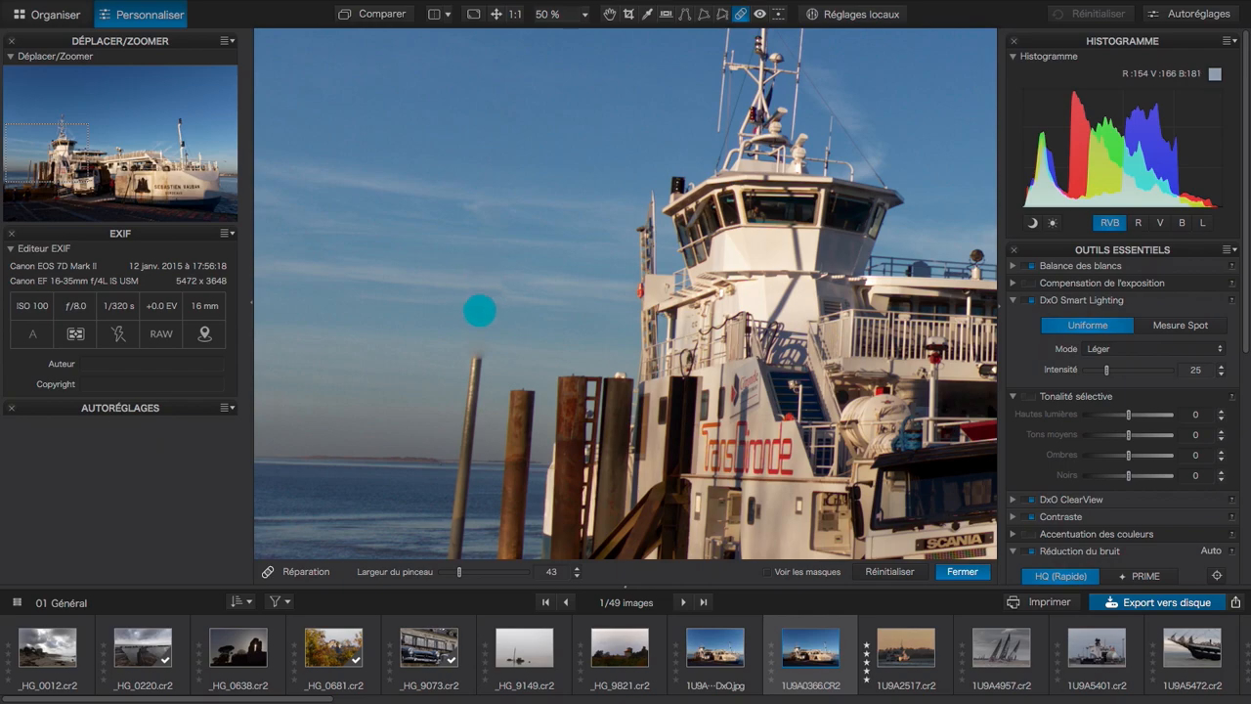
- Retouch the leftover traces in the sky around the erased part of the lamppost
{"action": "left_click", "coordinate": [470, 203]}
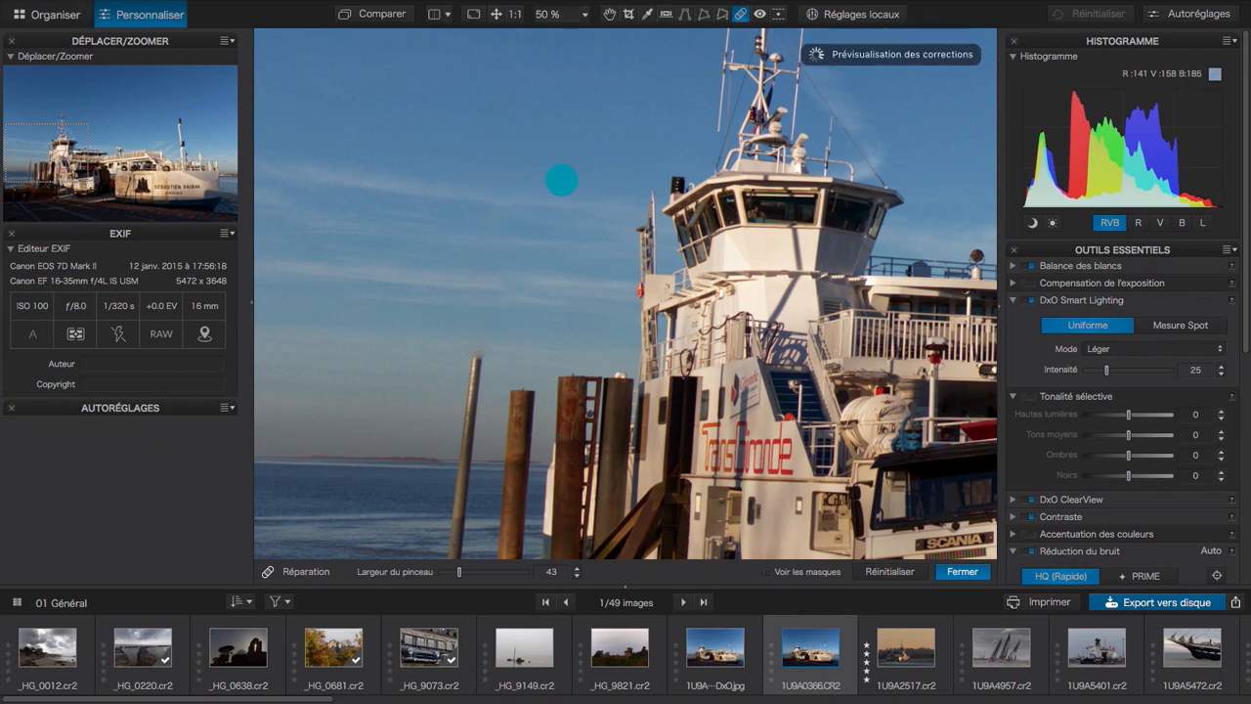
{"action": "left_click", "coordinate": [564, 150]}
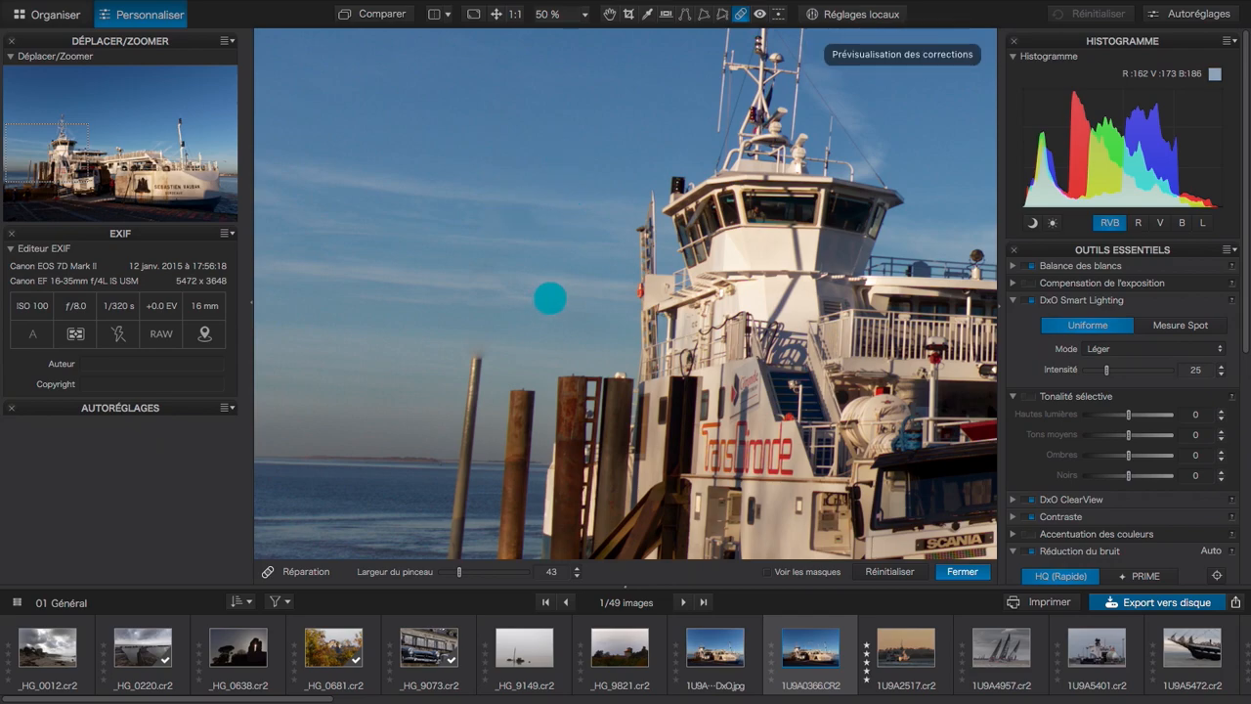
{"action": "left_click_drag", "start_coordinate": [547, 218], "coordinate": [493, 214]}
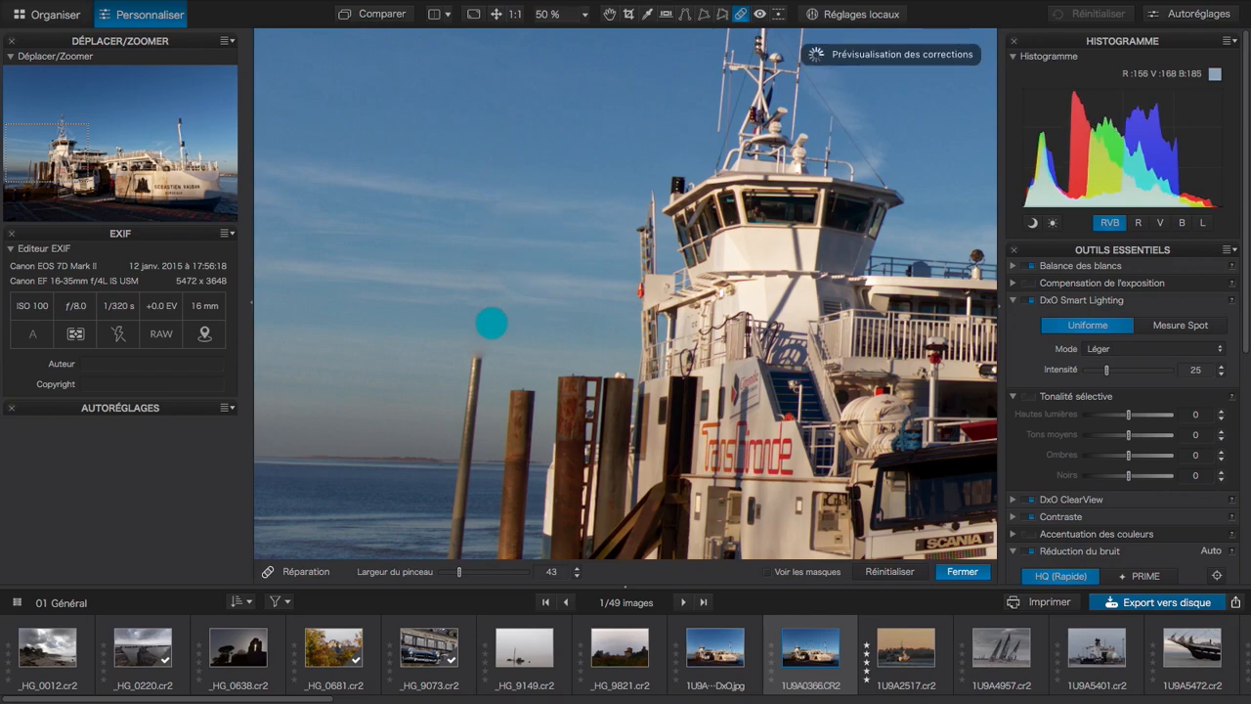
{"action": "left_click_drag", "start_coordinate": [439, 304], "coordinate": [468, 304]}
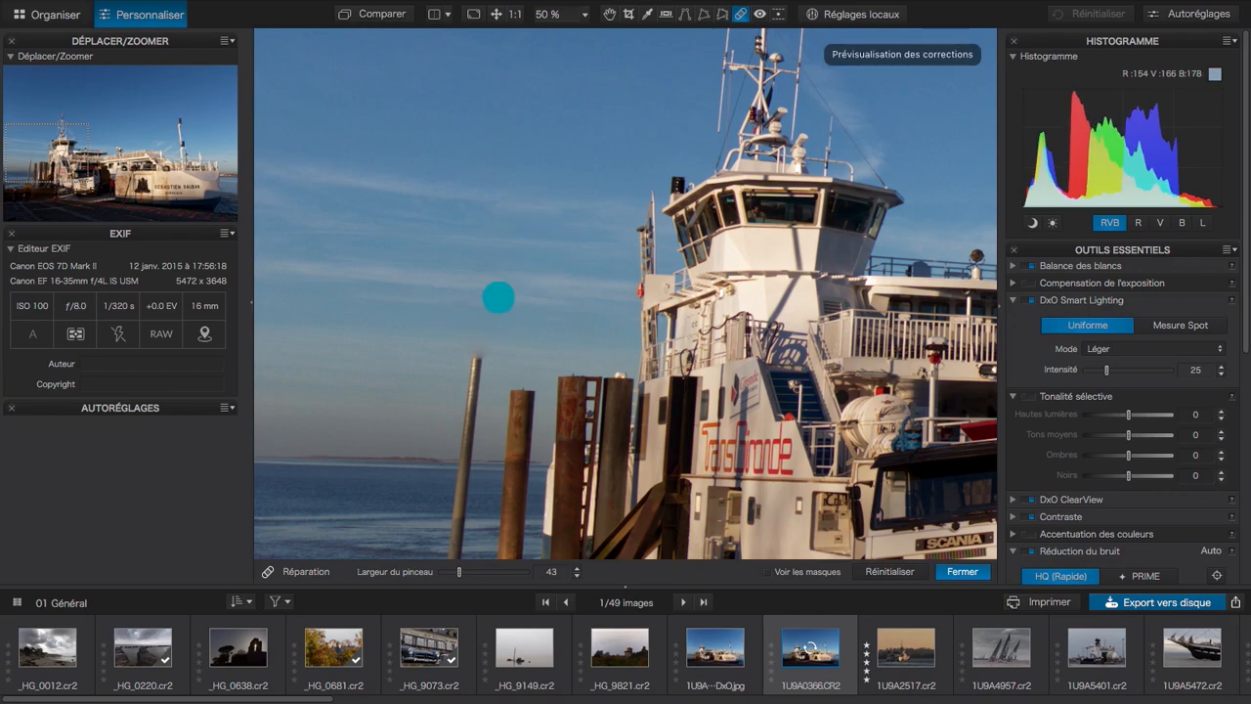
{"action": "mouse_move", "coordinate": [515, 267]}
{"action": "left_mouse_down"}
{"action": "mouse_move", "coordinate": [523, 305]}
{"action": "mouse_move", "coordinate": [489, 305]}
{"action": "left_mouse_up"}
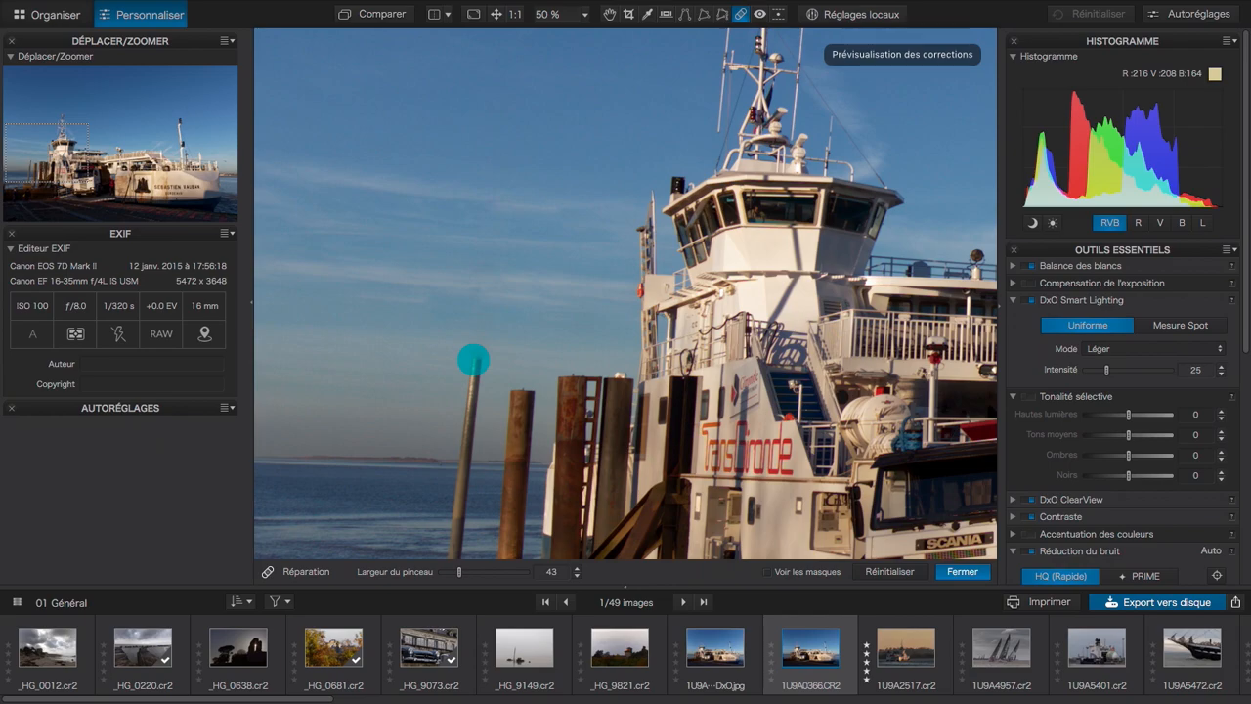
- Erase the pole down past the horizon and clean up the horizon line and sky beside the wooden posts
{"action": "left_click_drag", "start_coordinate": [475, 361], "coordinate": [465, 444]}
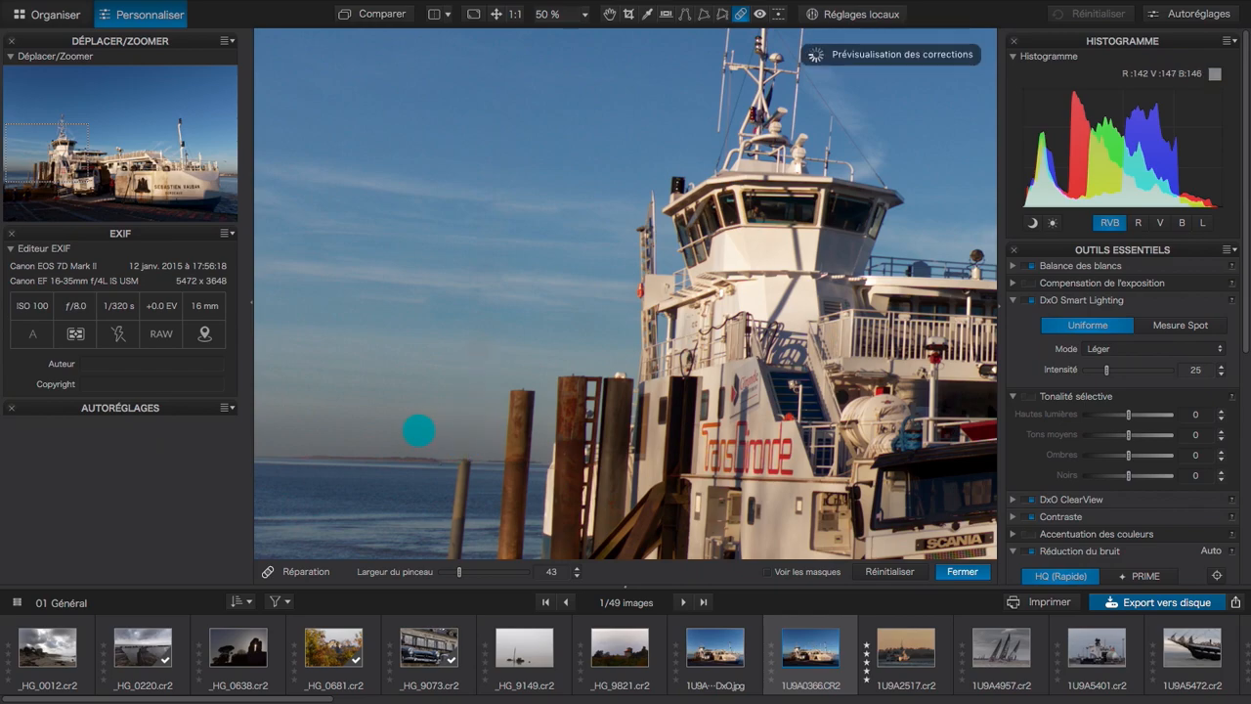
{"action": "key", "text": "space"}
{"action": "mouse_move", "coordinate": [424, 444]}
{"action": "left_mouse_down"}
{"action": "mouse_move", "coordinate": [451, 224]}
{"action": "mouse_move", "coordinate": [494, 241]}
{"action": "mouse_move", "coordinate": [488, 289]}
{"action": "left_mouse_up"}
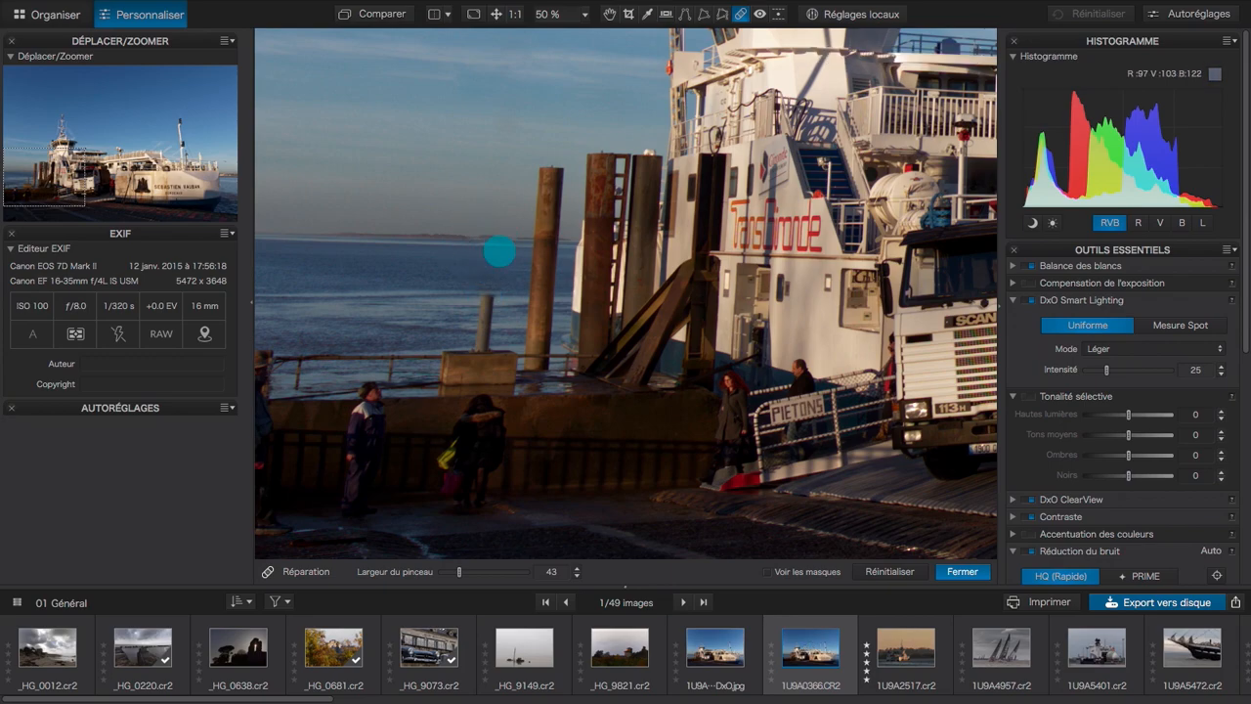
{"action": "left_click_drag", "start_coordinate": [503, 245], "coordinate": [485, 241]}
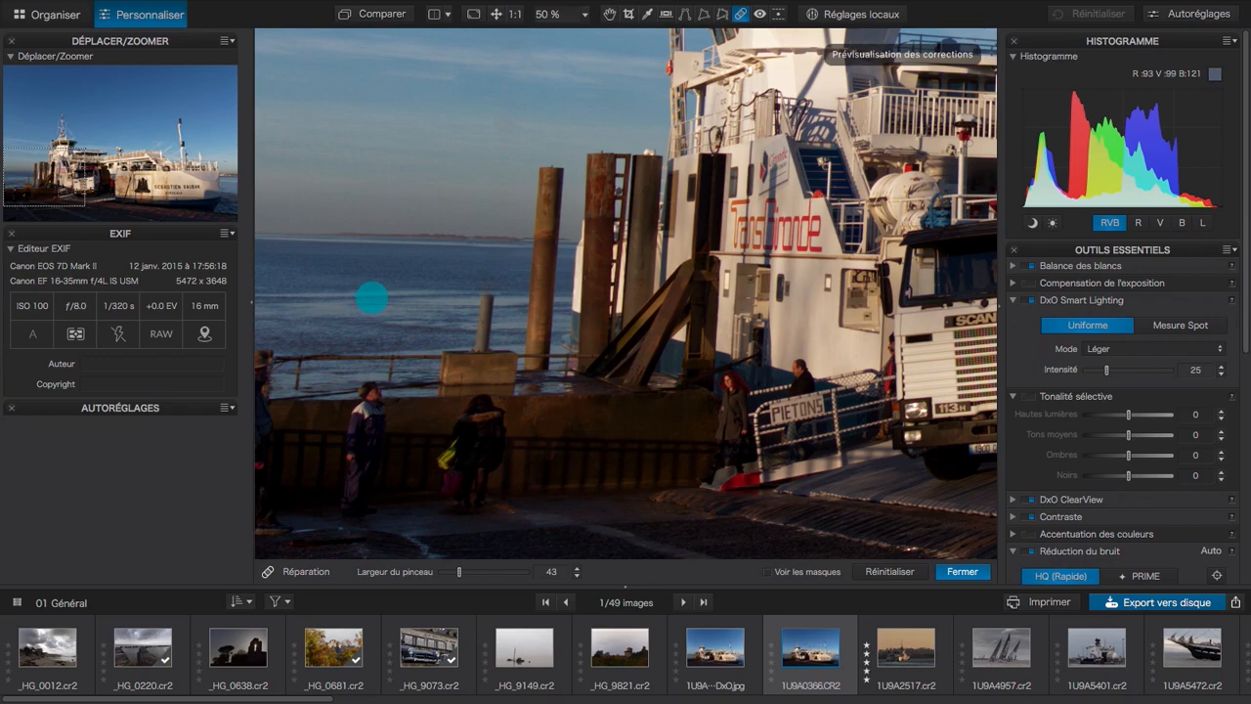
{"action": "left_click", "coordinate": [516, 238]}
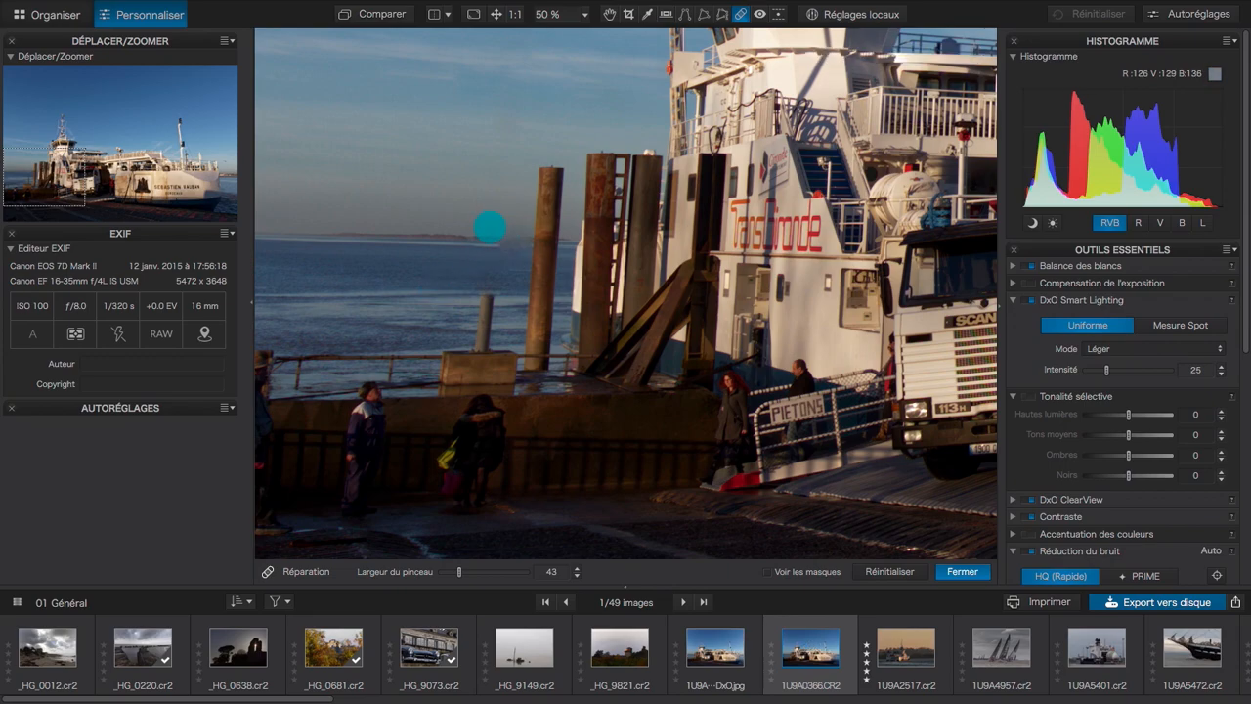
{"action": "left_click_drag", "start_coordinate": [493, 216], "coordinate": [518, 222]}
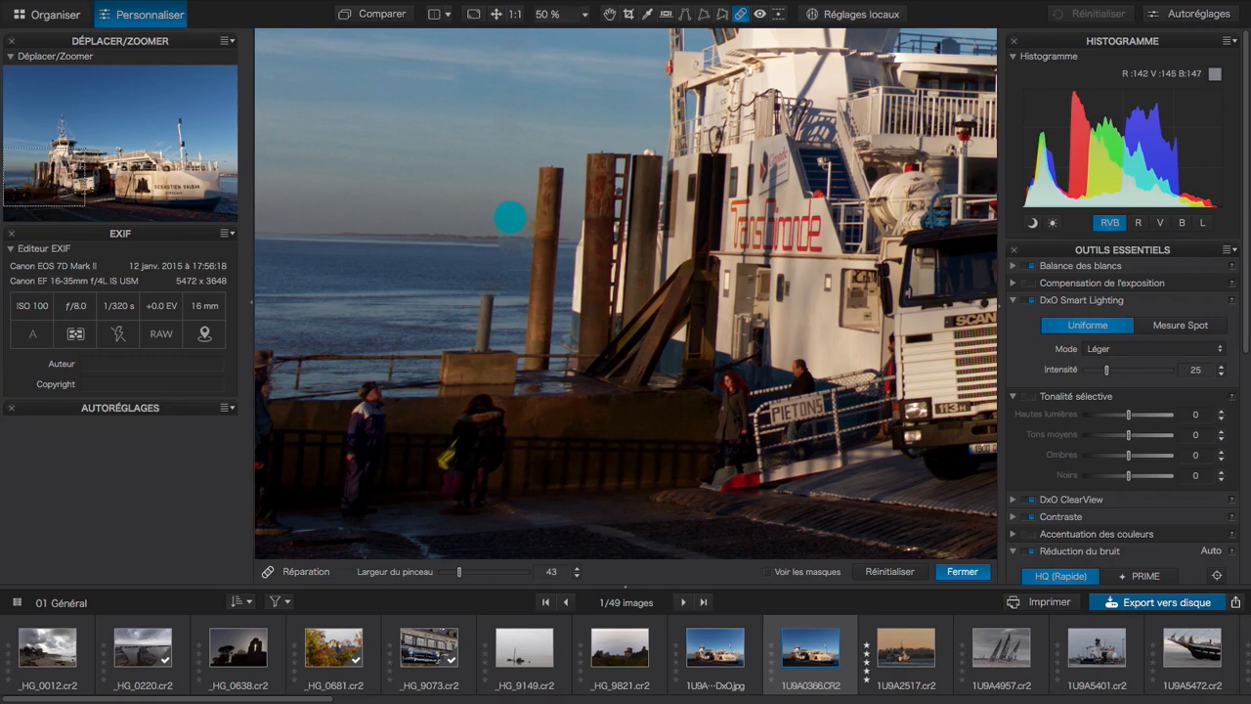
- Repair the sky above the ferry's stern mast, remove the speck beyond the stern with brush width 20, and close the Réparation tool
{"action": "left_click", "coordinate": [496, 13]}
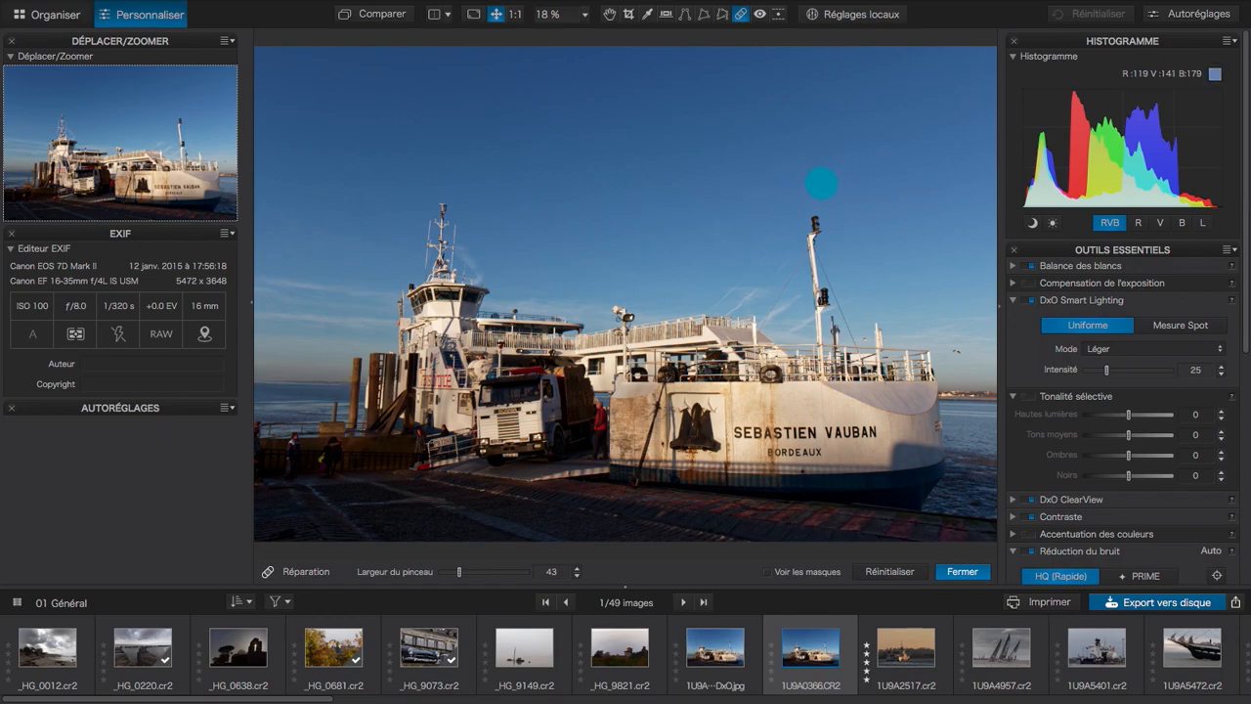
{"action": "left_click_drag", "start_coordinate": [825, 186], "coordinate": [888, 122]}
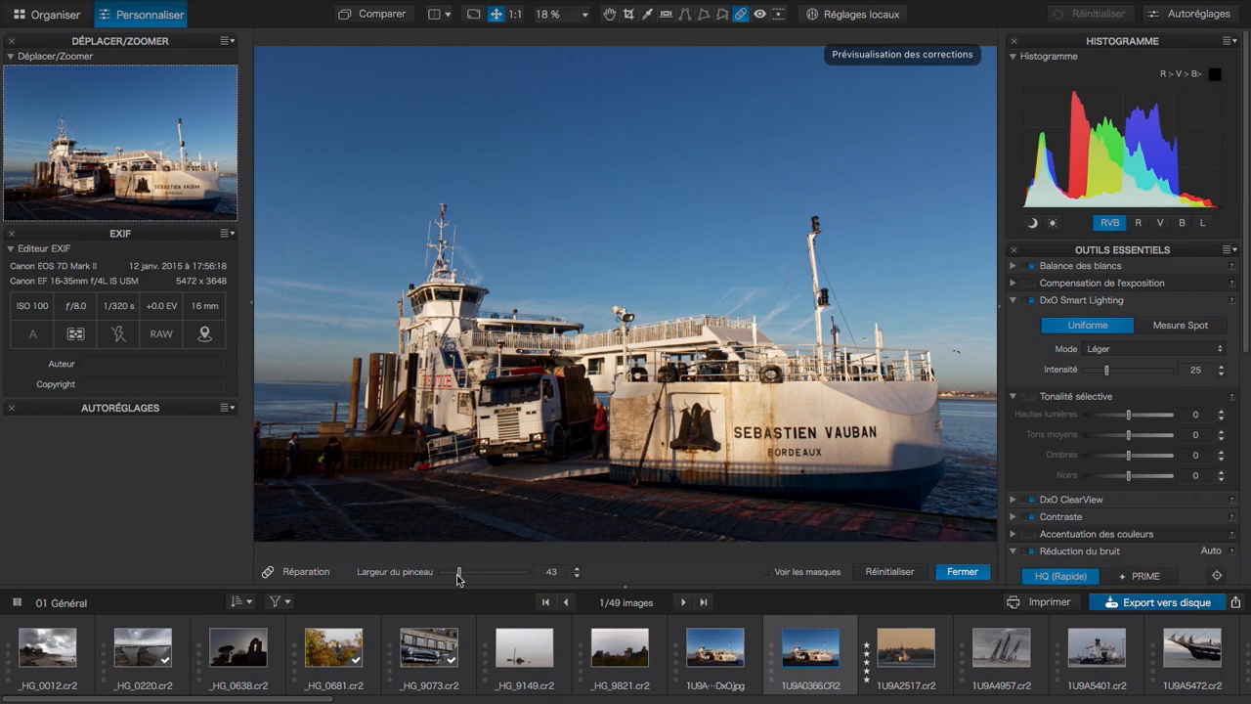
{"action": "left_click_drag", "start_coordinate": [460, 573], "coordinate": [450, 575]}
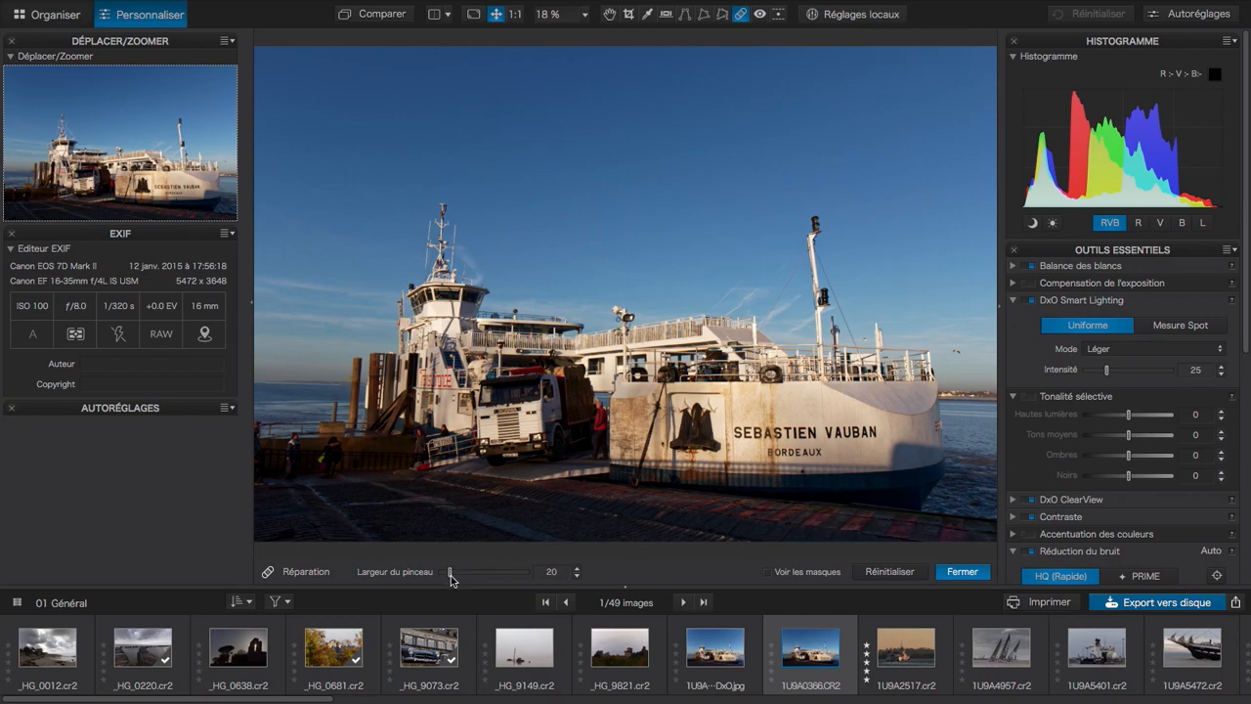
{"action": "left_click", "coordinate": [954, 350]}
{"action": "left_click", "coordinate": [963, 572]}
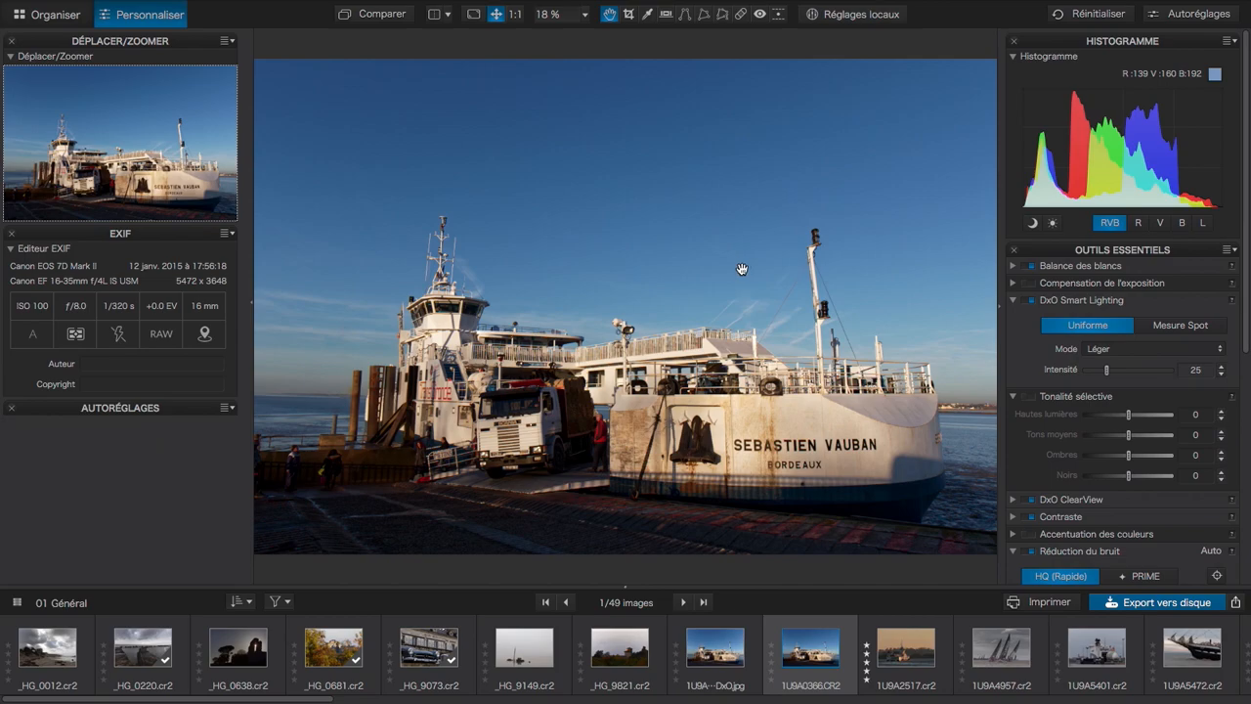
- Open the ruin photo _HG_0681.cr2 from the project 04 Détails, micro-contraste for editing
{"action": "left_click", "coordinate": [56, 15]}
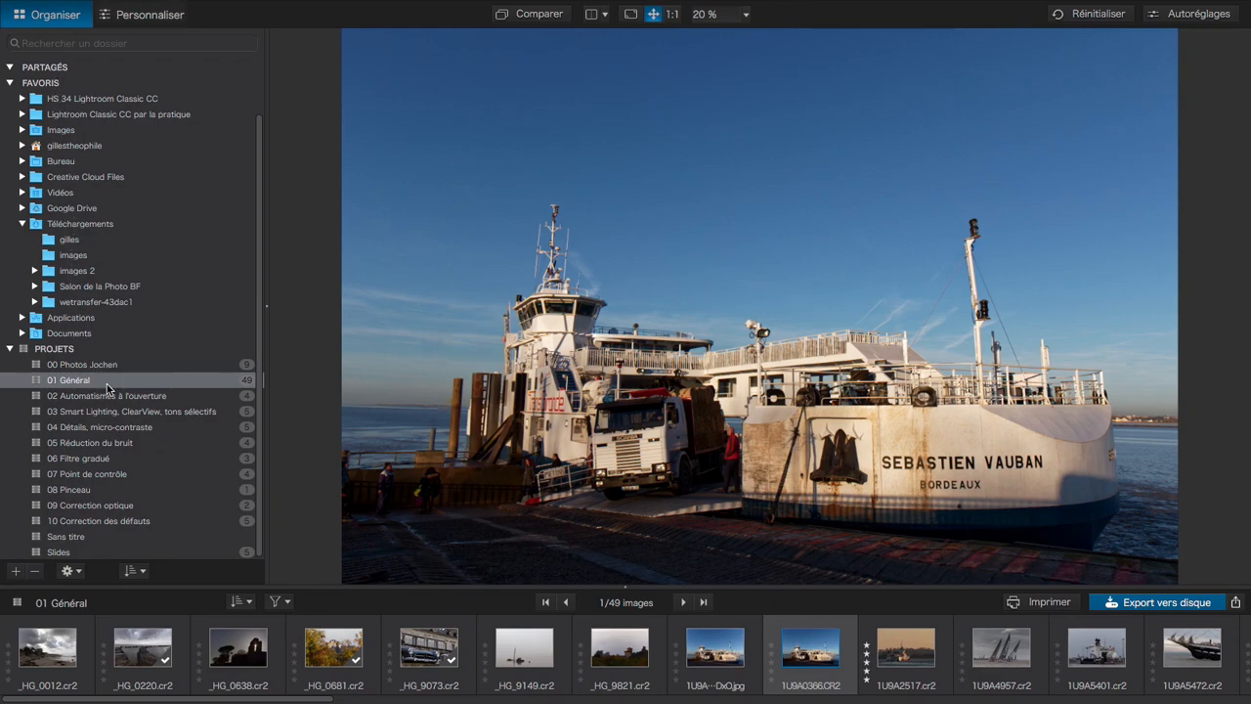
{"action": "left_click", "coordinate": [137, 430]}
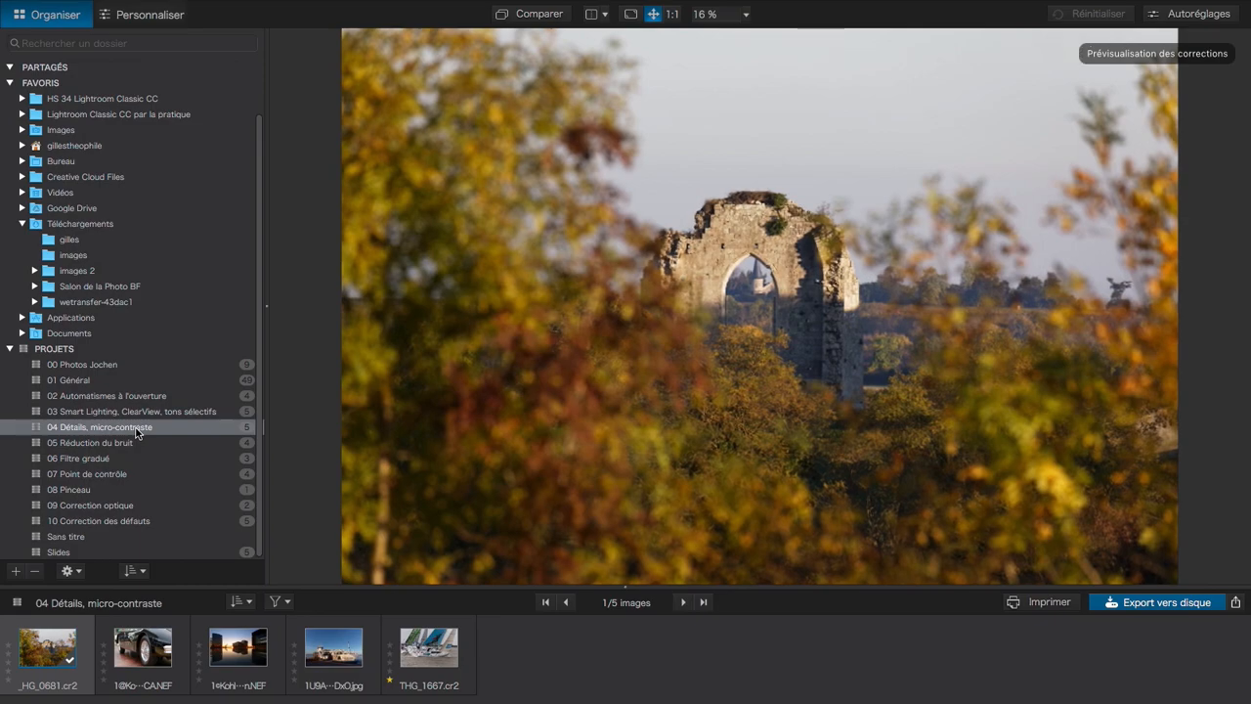
{"action": "left_click", "coordinate": [164, 16]}
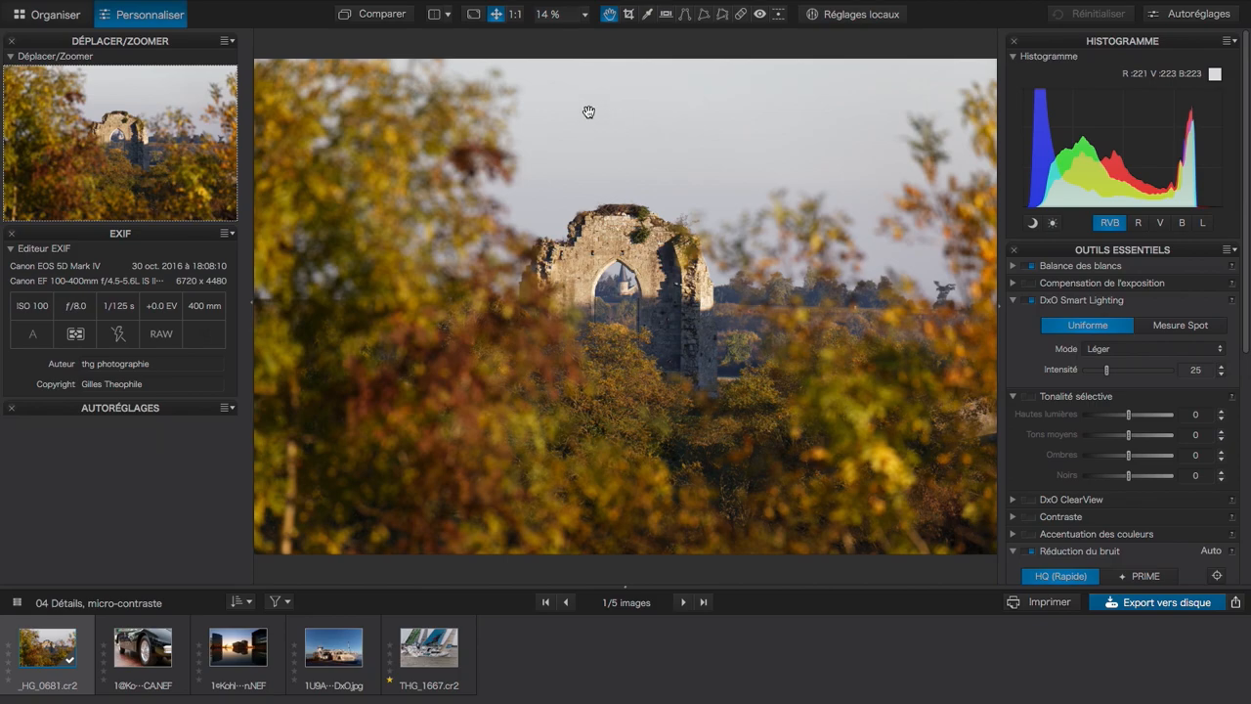
- Show the ruin's stonework at 100% and display the Détail tools with Netteté de l'optique expanded and Aberration chromatique collapsed
{"action": "left_click", "coordinate": [515, 13]}
{"action": "left_click_drag", "start_coordinate": [765, 96], "coordinate": [759, 358]}
{"action": "left_click_drag", "start_coordinate": [752, 185], "coordinate": [751, 363]}
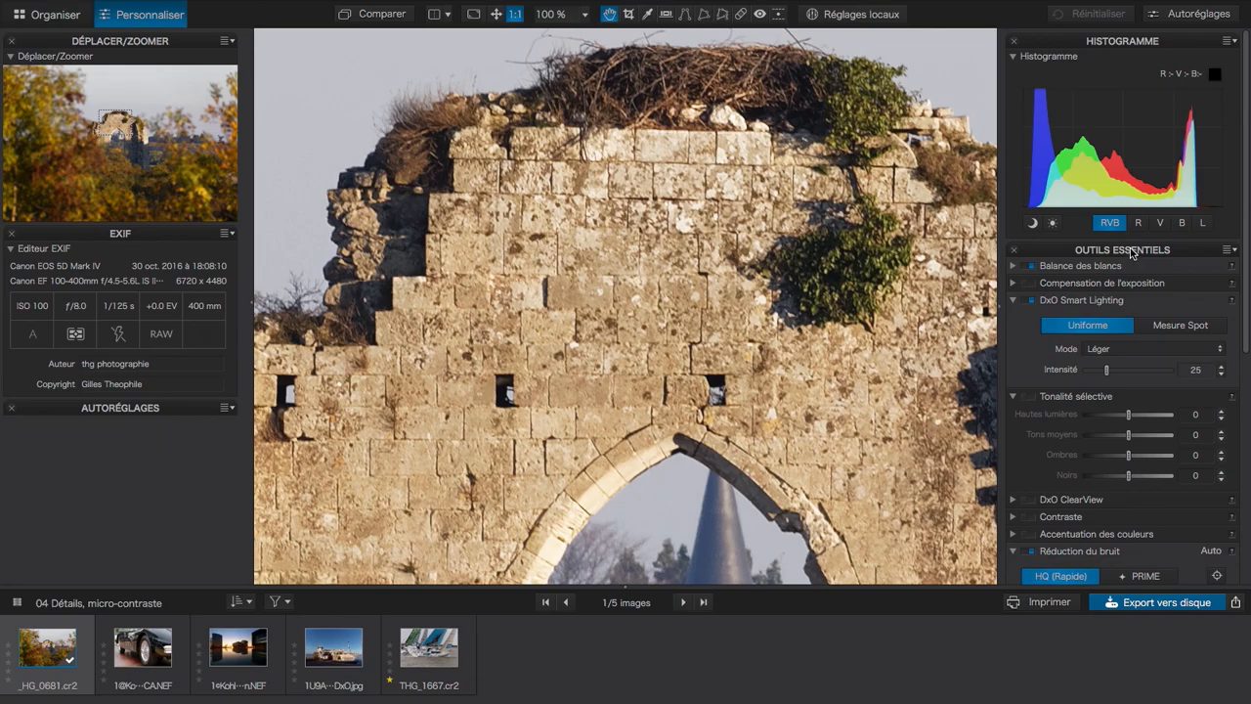
{"action": "left_click", "coordinate": [1131, 250]}
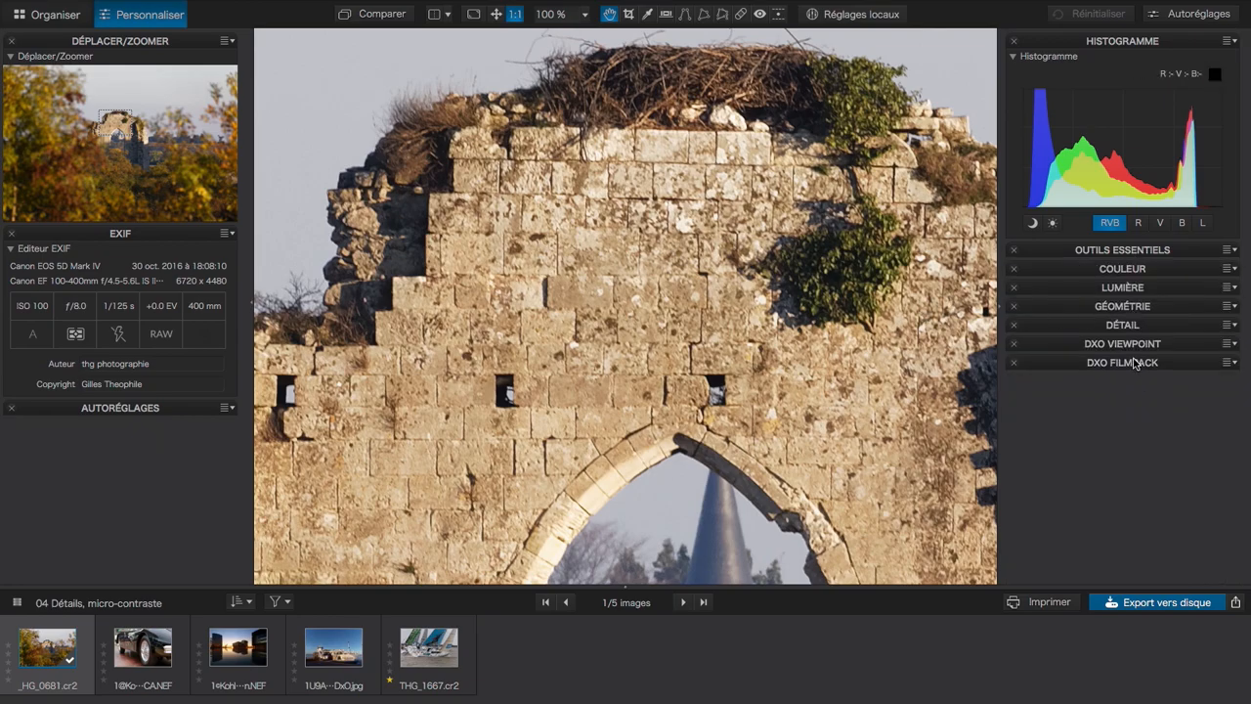
{"action": "left_click", "coordinate": [1129, 327]}
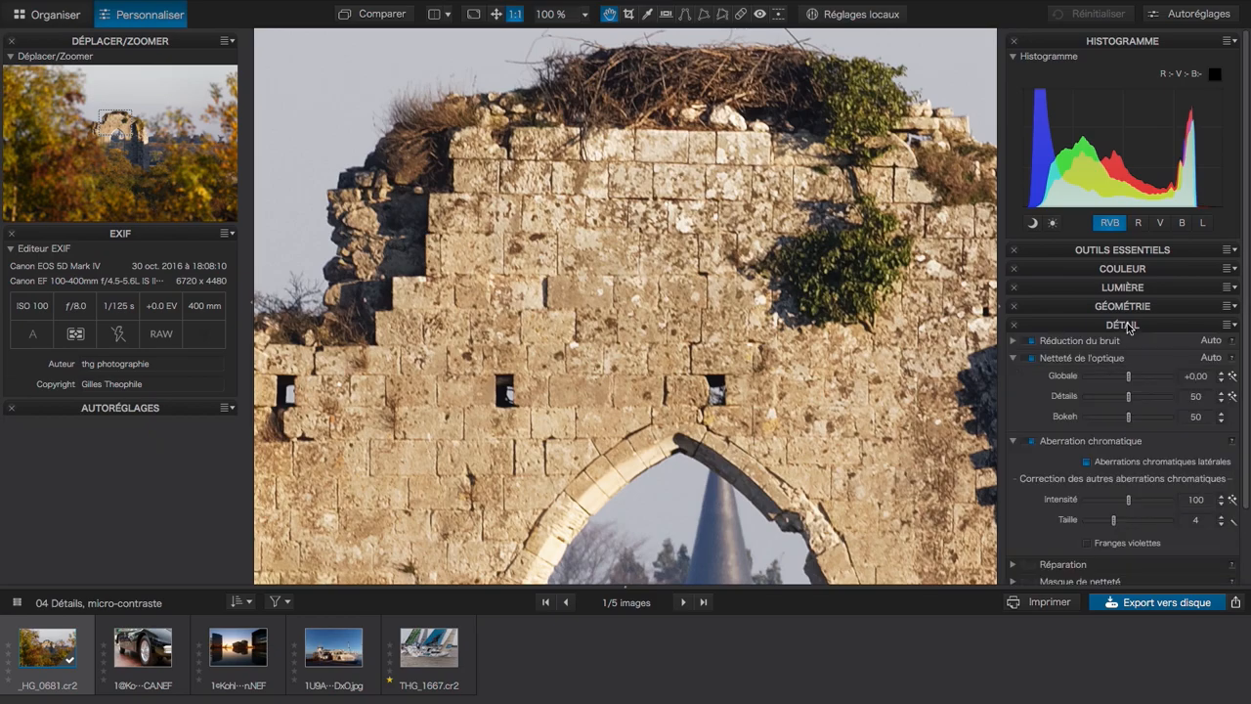
{"action": "scroll", "coordinate": [1091, 298], "scroll_direction": "down", "scroll_amount": 1}
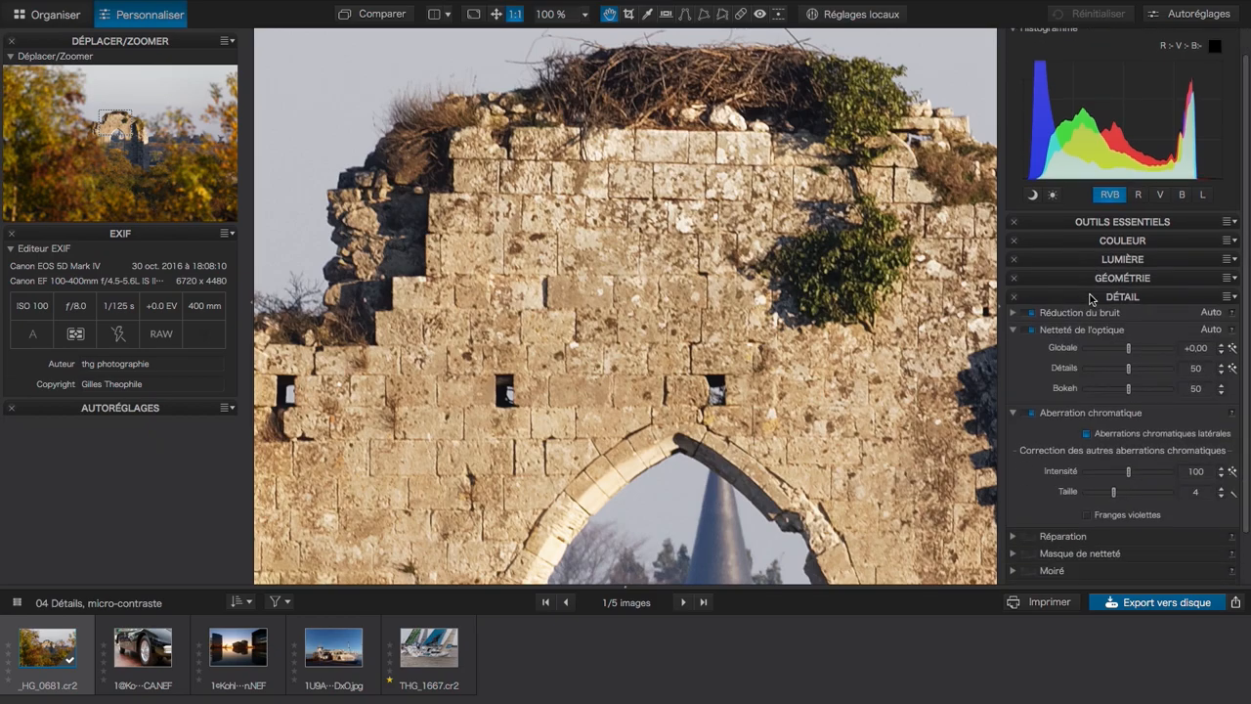
{"action": "left_click", "coordinate": [1012, 413]}
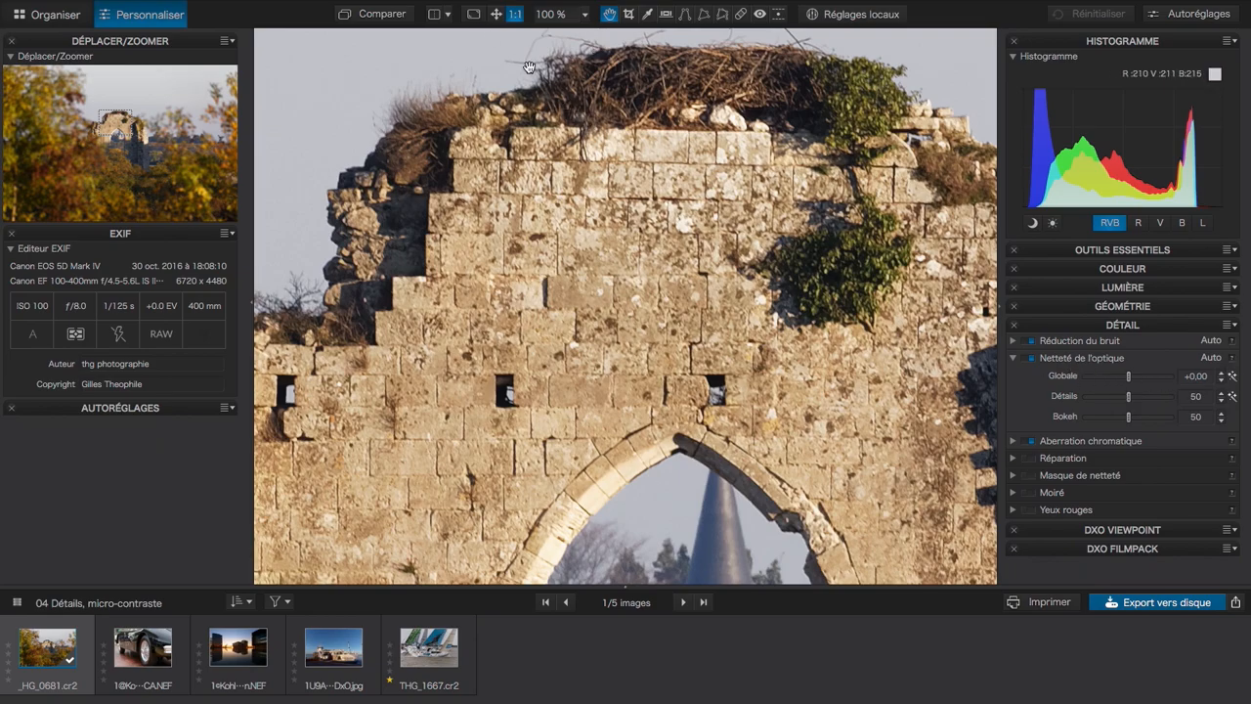
- Compare the ruin's stone texture with Netteté de l'optique turned off and back on, and examine the arch and shaded wall
{"action": "left_click", "coordinate": [1026, 360]}
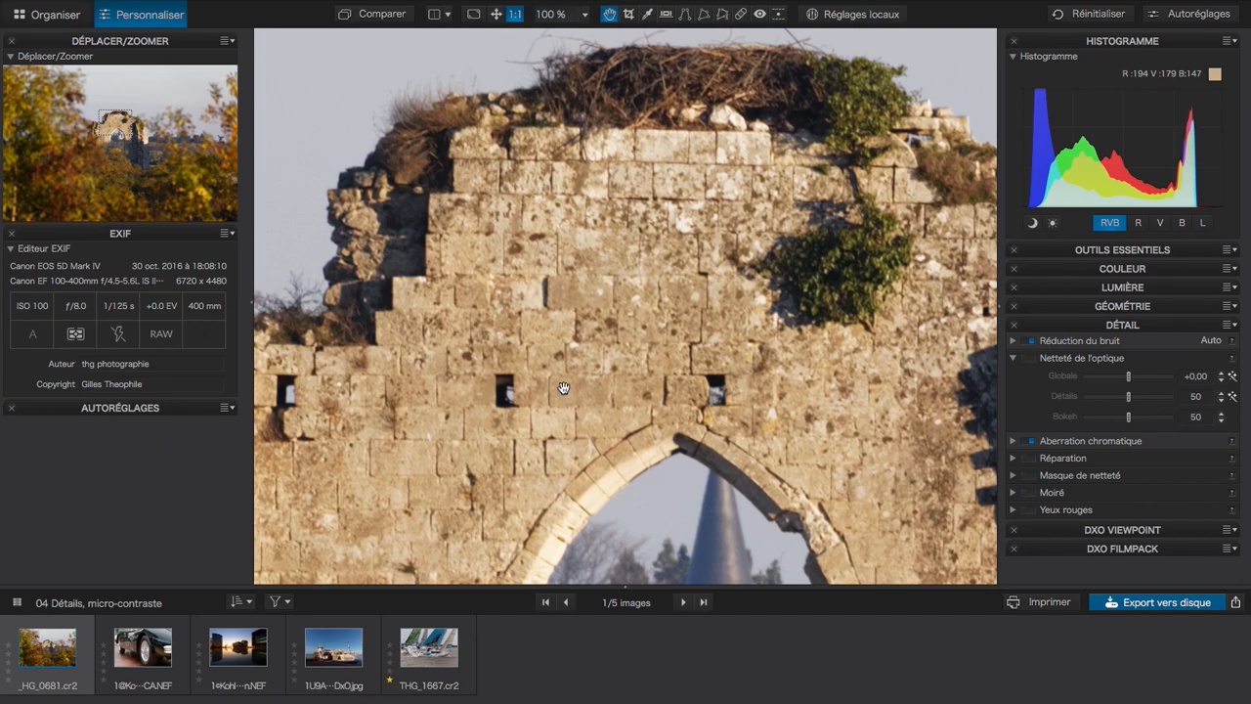
{"action": "left_click_drag", "start_coordinate": [563, 388], "coordinate": [576, 338]}
{"action": "left_click_drag", "start_coordinate": [838, 359], "coordinate": [757, 367]}
{"action": "left_click", "coordinate": [1032, 359]}
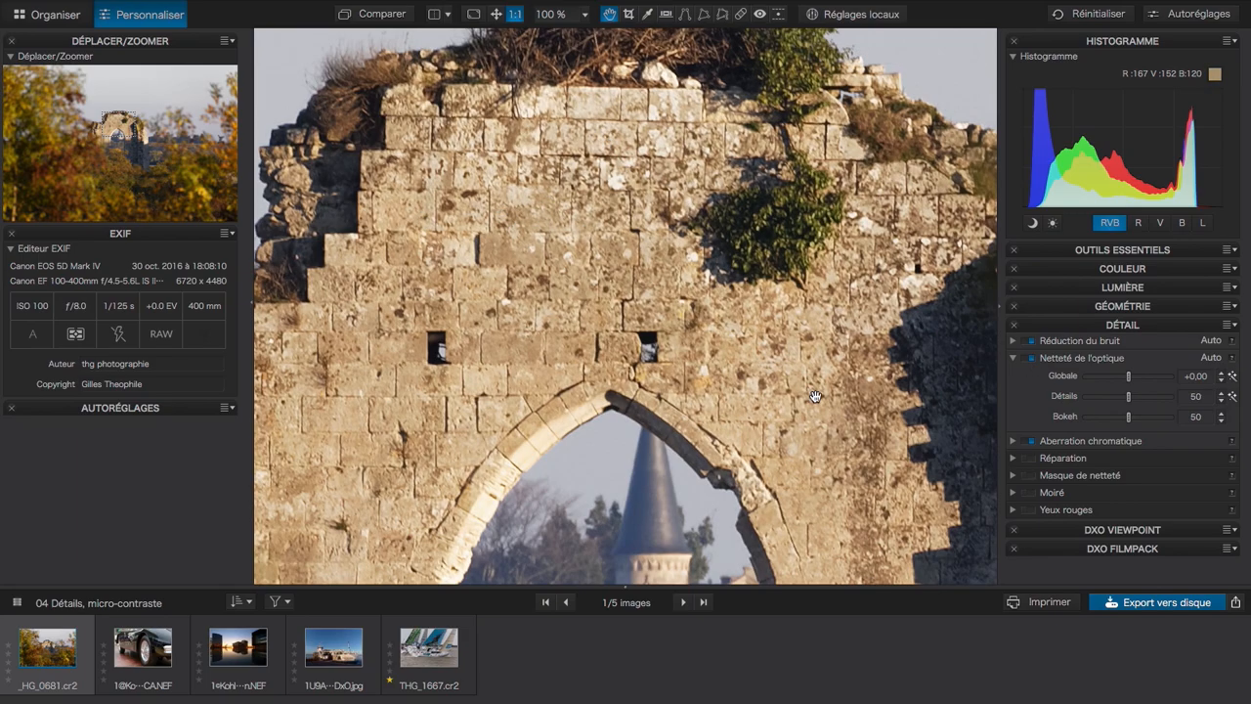
{"action": "scroll", "coordinate": [811, 395], "scroll_direction": "down", "scroll_amount": 7}
{"action": "scroll", "coordinate": [810, 395], "scroll_direction": "right", "scroll_amount": 8}
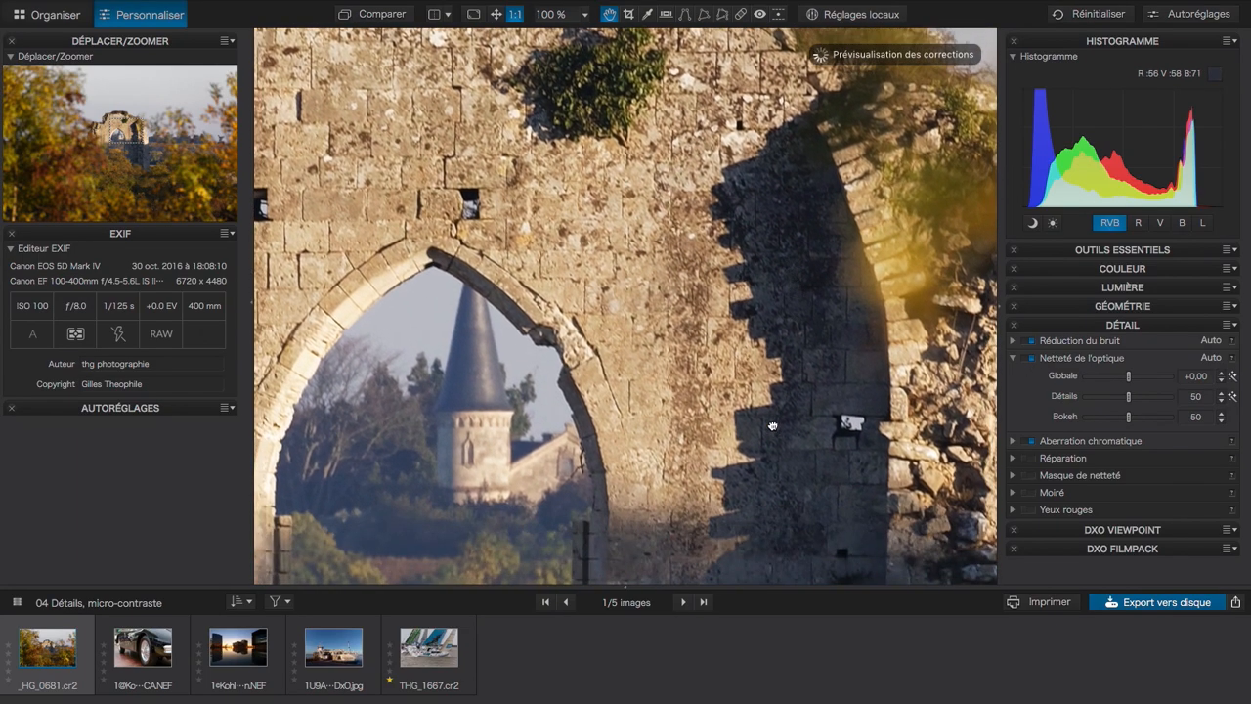
- Open the sailboat photo THG_1667.cr2 and show the upper body and face of the figure printed on the blue sail
{"action": "scroll", "coordinate": [772, 424], "scroll_direction": "up", "scroll_amount": 6}
{"action": "scroll", "coordinate": [772, 424], "scroll_direction": "left", "scroll_amount": 9}
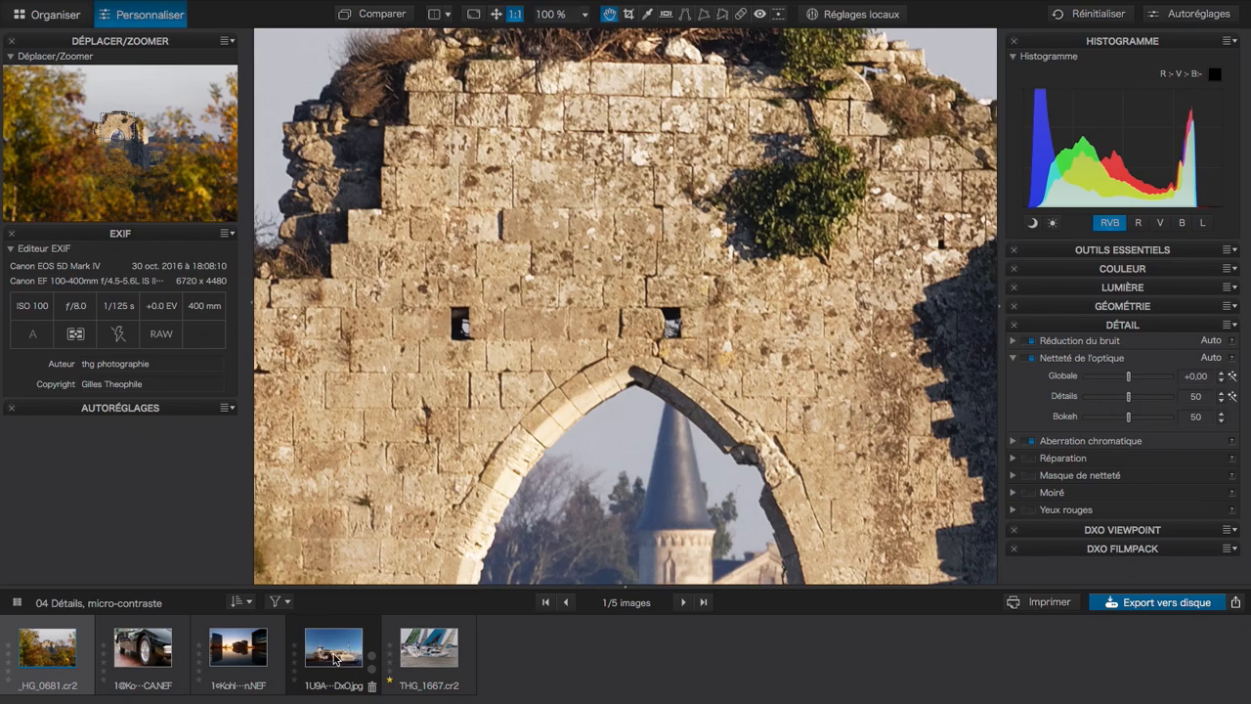
{"action": "left_click", "coordinate": [335, 655]}
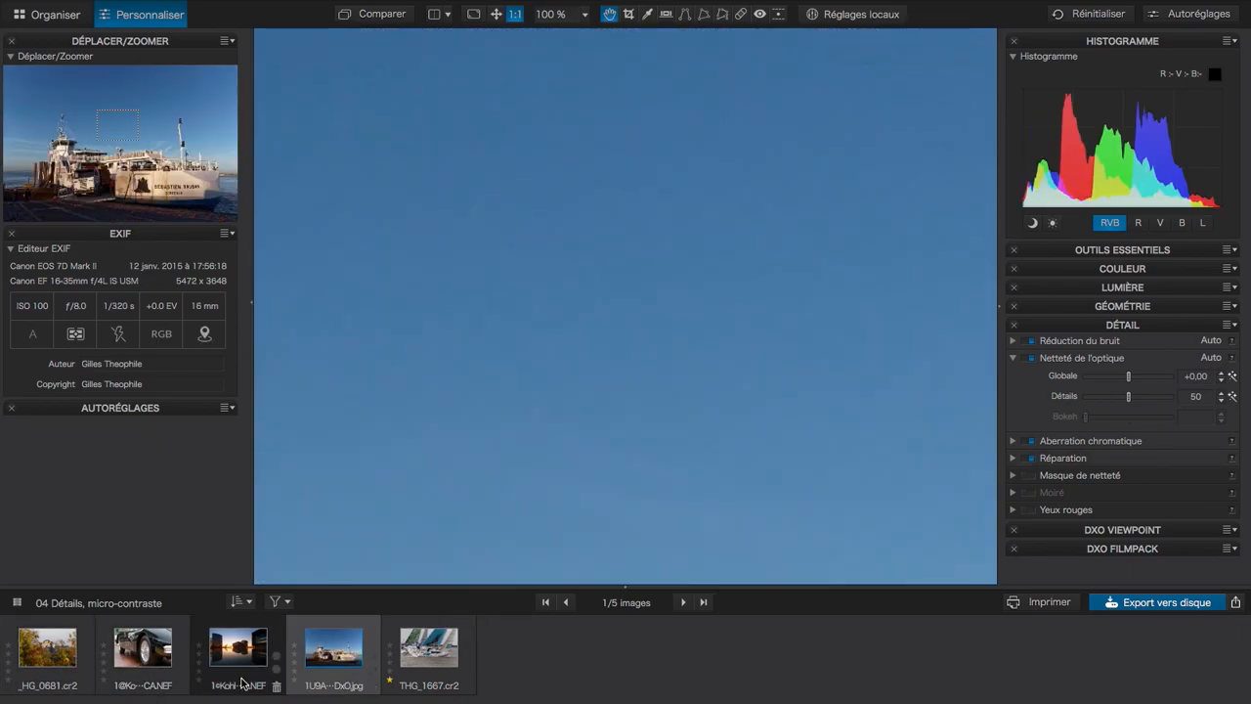
{"action": "left_click", "coordinate": [427, 657]}
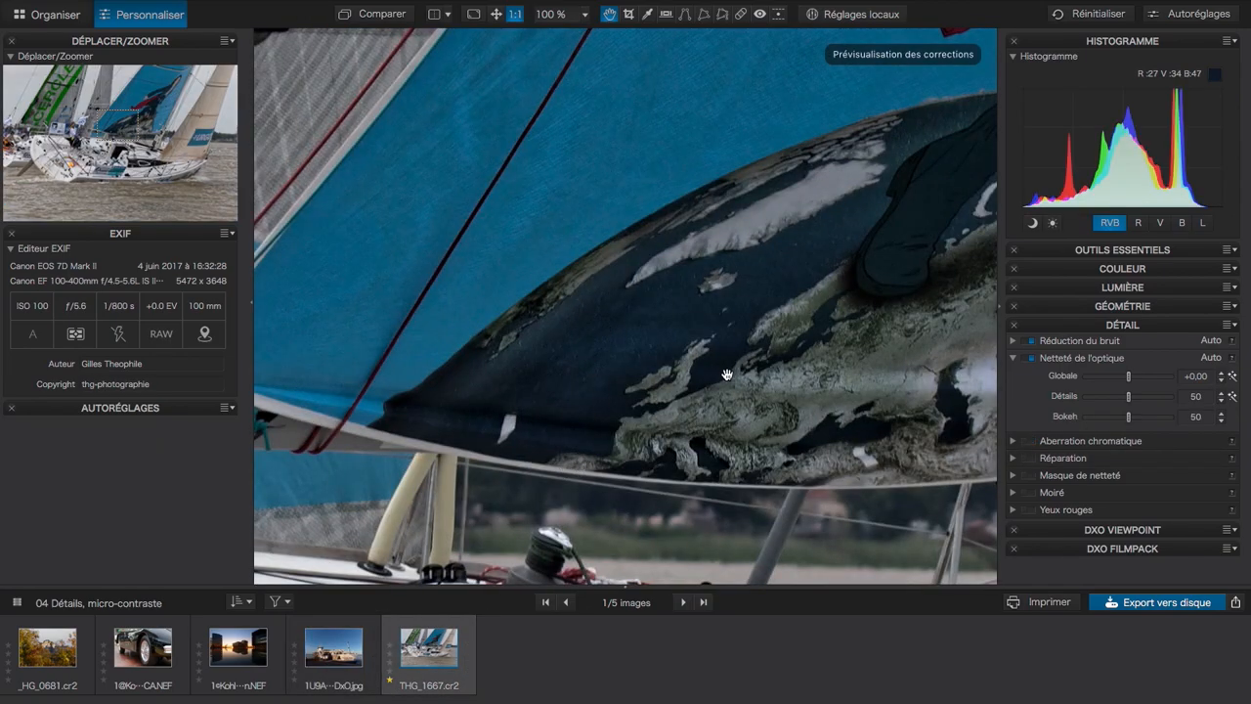
{"action": "left_click_drag", "start_coordinate": [795, 413], "coordinate": [652, 342]}
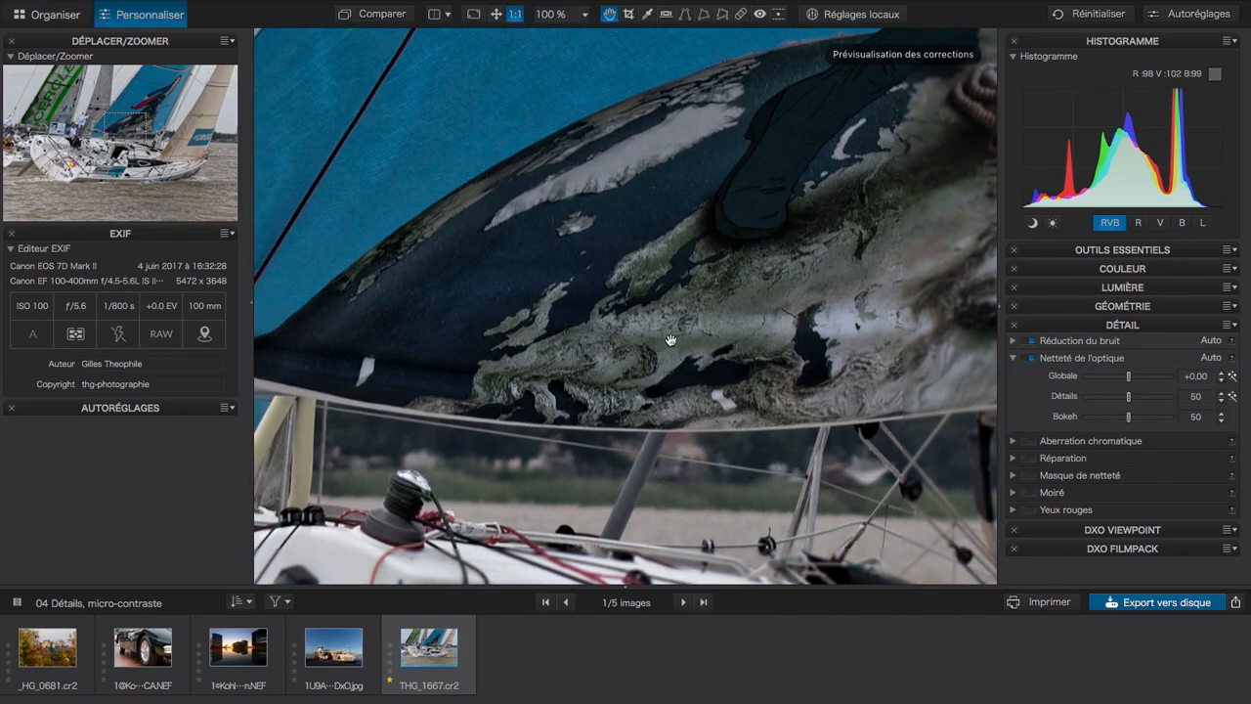
{"action": "left_click_drag", "start_coordinate": [837, 224], "coordinate": [707, 260]}
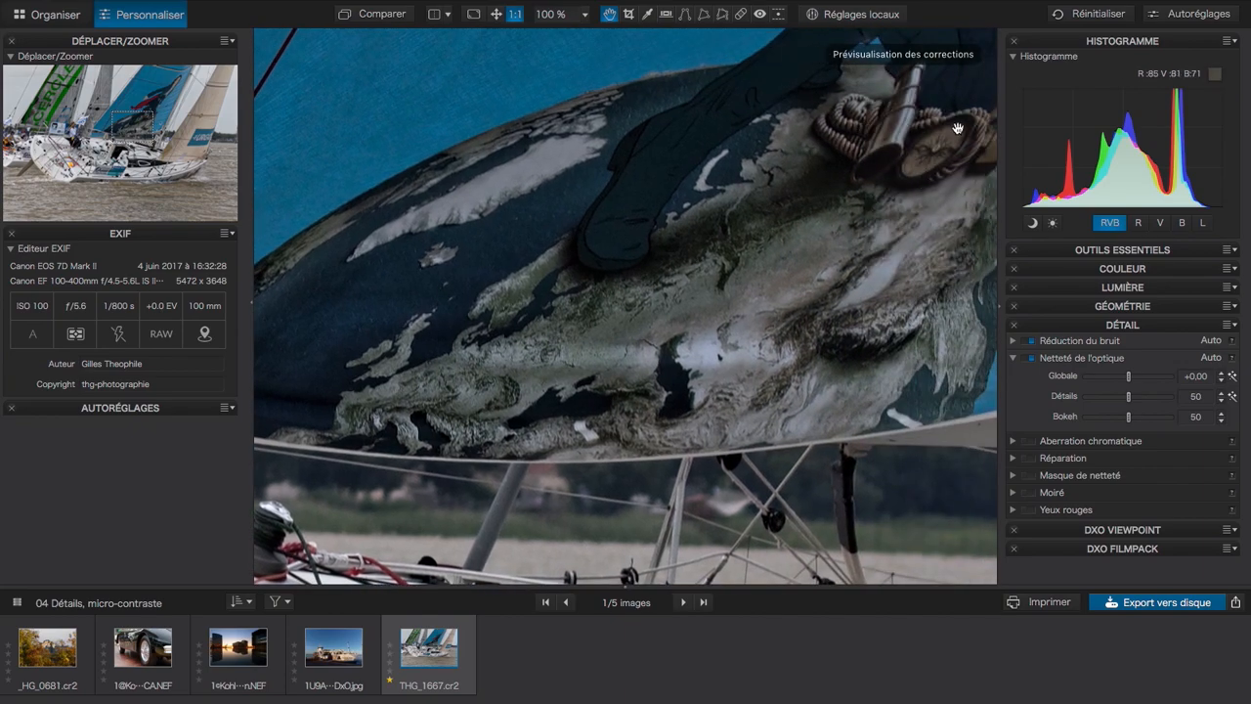
{"action": "left_click_drag", "start_coordinate": [989, 54], "coordinate": [913, 156]}
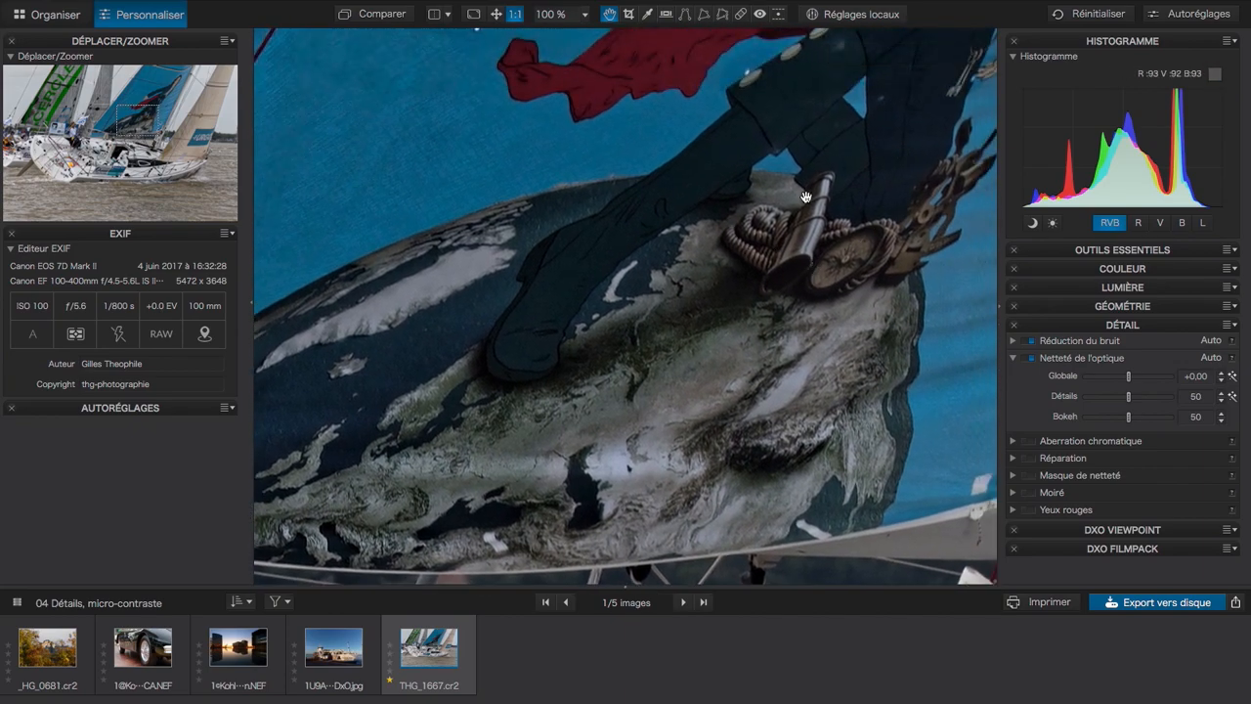
{"action": "left_click_drag", "start_coordinate": [948, 29], "coordinate": [818, 209]}
{"action": "left_click_drag", "start_coordinate": [842, 152], "coordinate": [712, 306]}
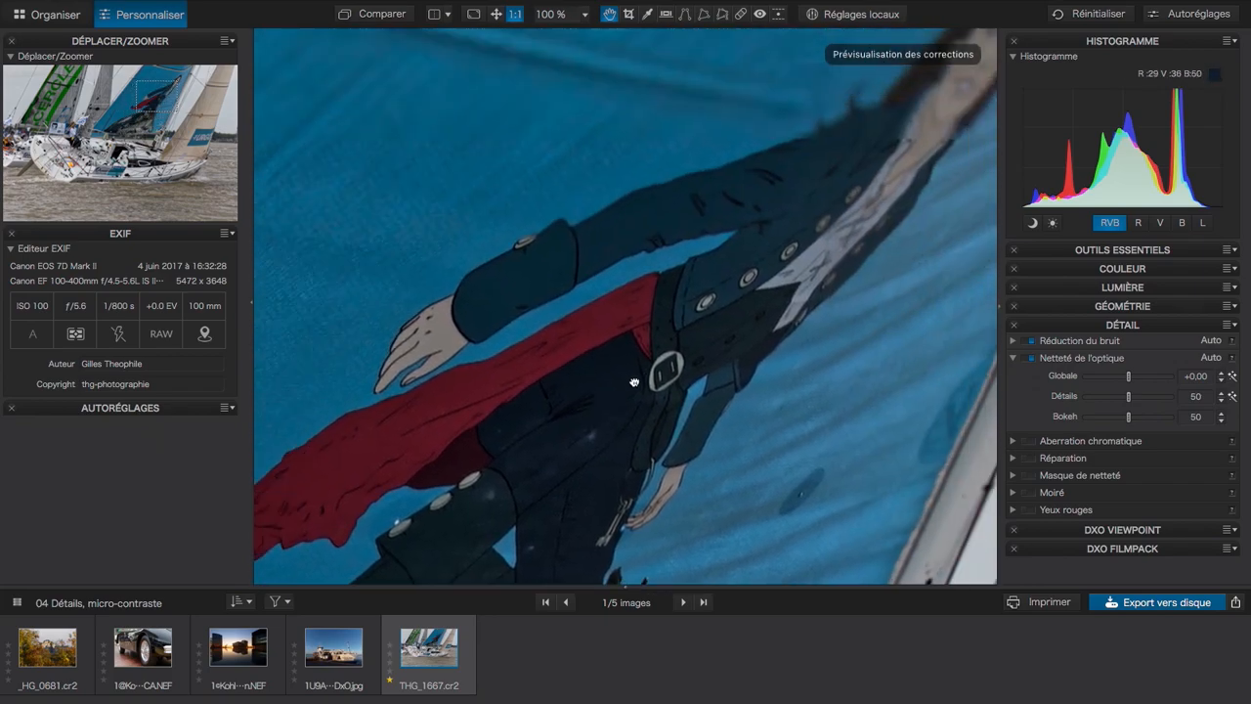
{"action": "left_click_drag", "start_coordinate": [802, 218], "coordinate": [691, 358]}
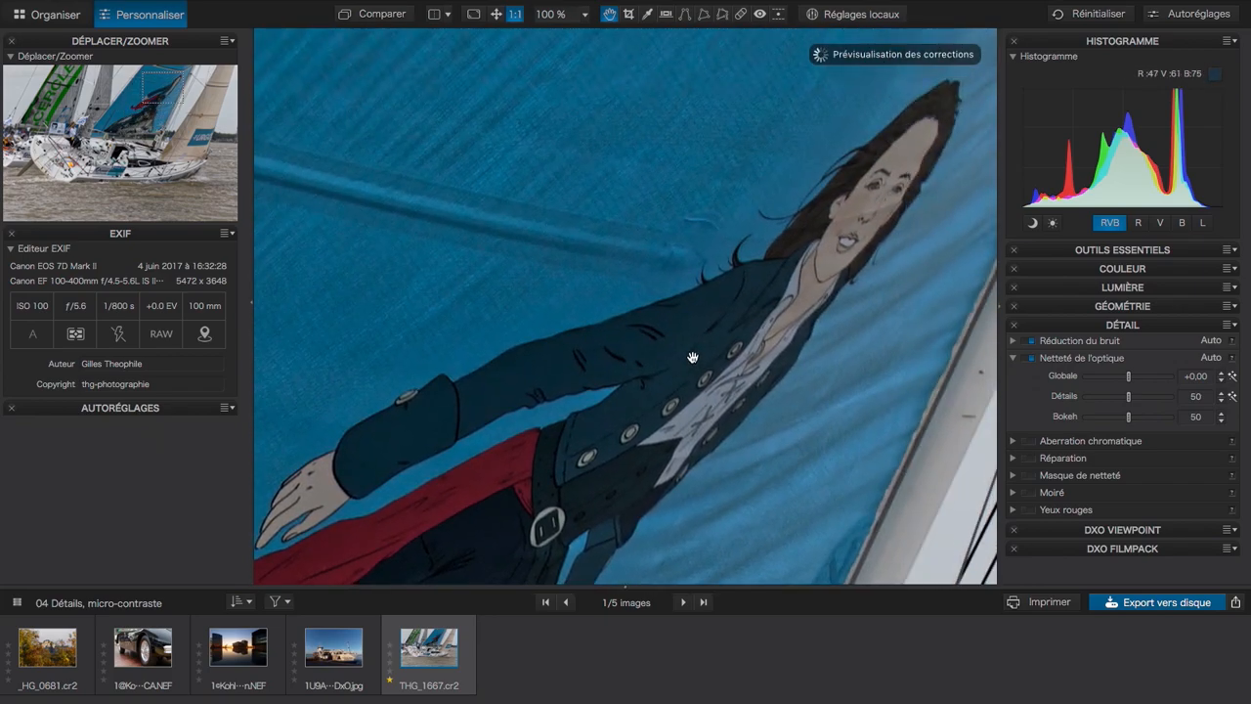
- Compare the figure's face and jacket on the blue sail with Netteté de l'optique turned off and back on
{"action": "left_click", "coordinate": [1033, 341]}
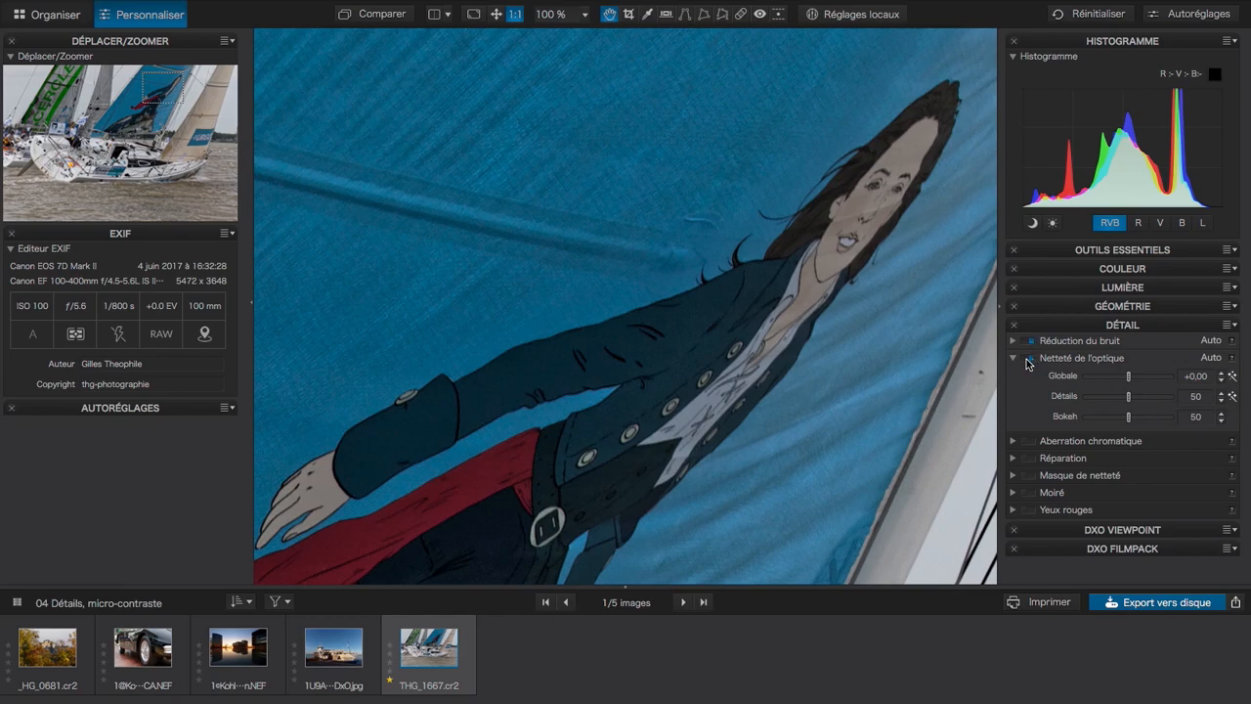
{"action": "left_click", "coordinate": [1029, 359]}
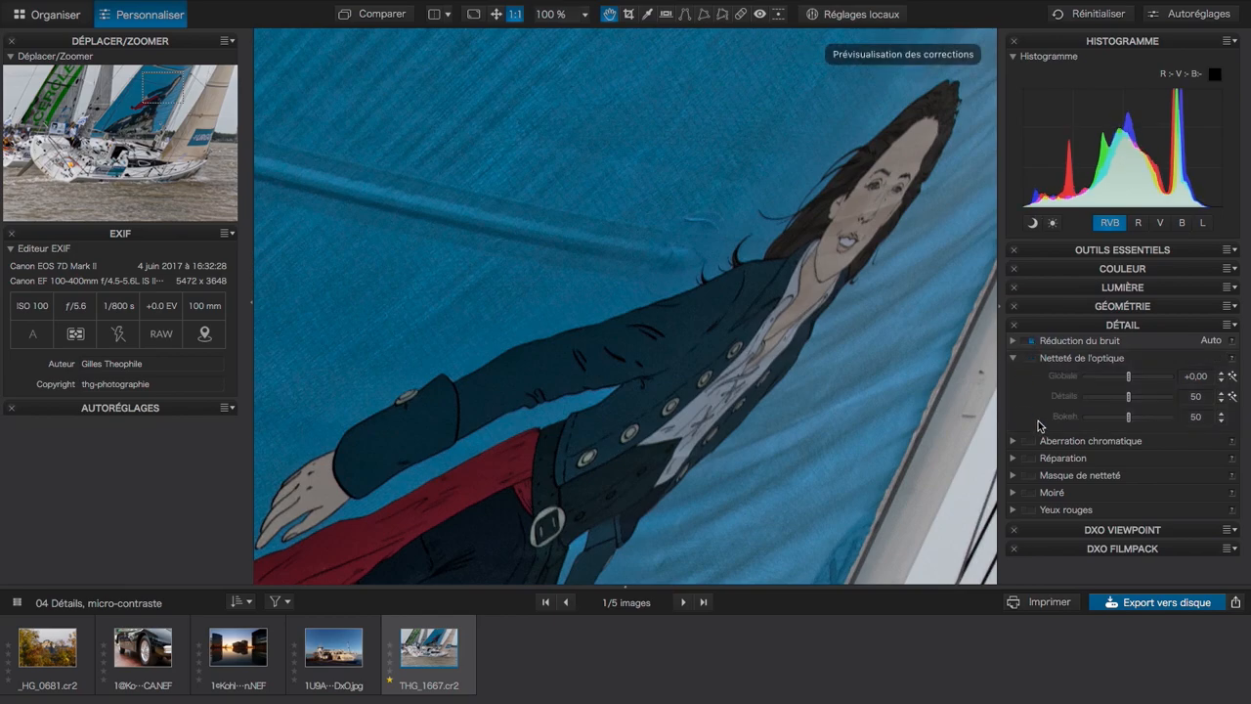
{"action": "left_click_drag", "start_coordinate": [847, 395], "coordinate": [833, 311]}
{"action": "left_click_drag", "start_coordinate": [660, 402], "coordinate": [750, 318]}
{"action": "left_click_drag", "start_coordinate": [764, 264], "coordinate": [650, 393]}
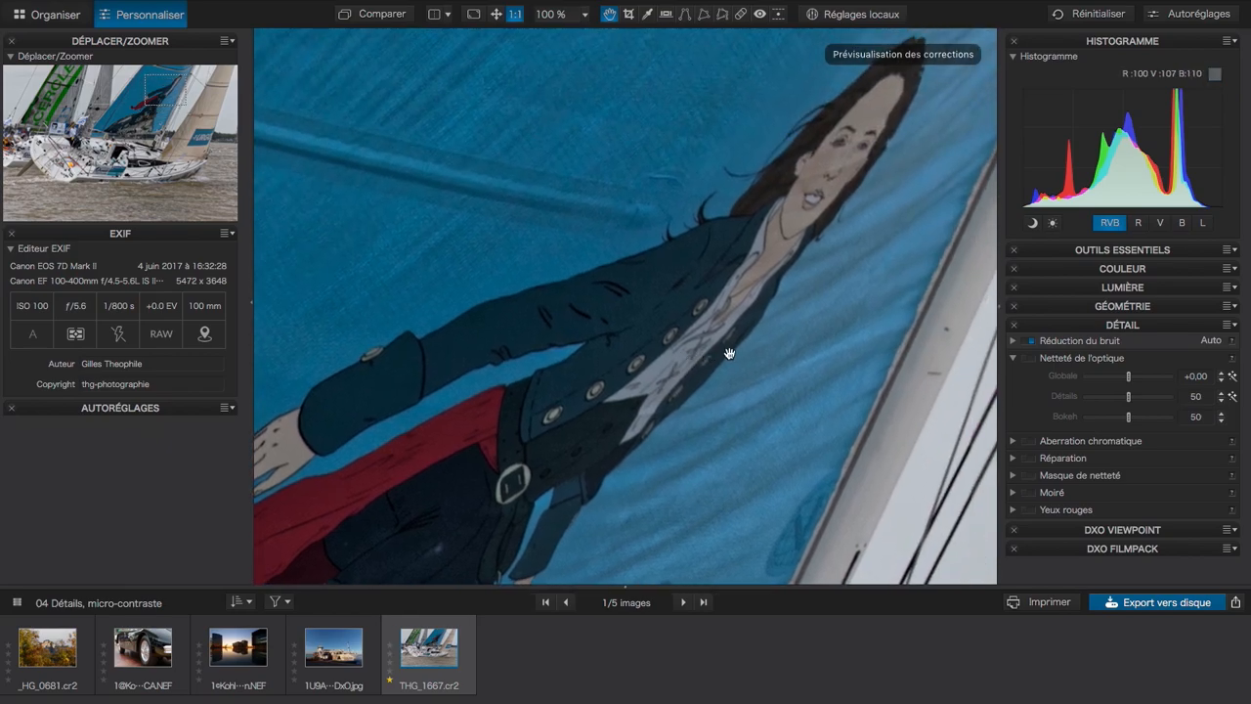
{"action": "left_click", "coordinate": [1031, 360]}
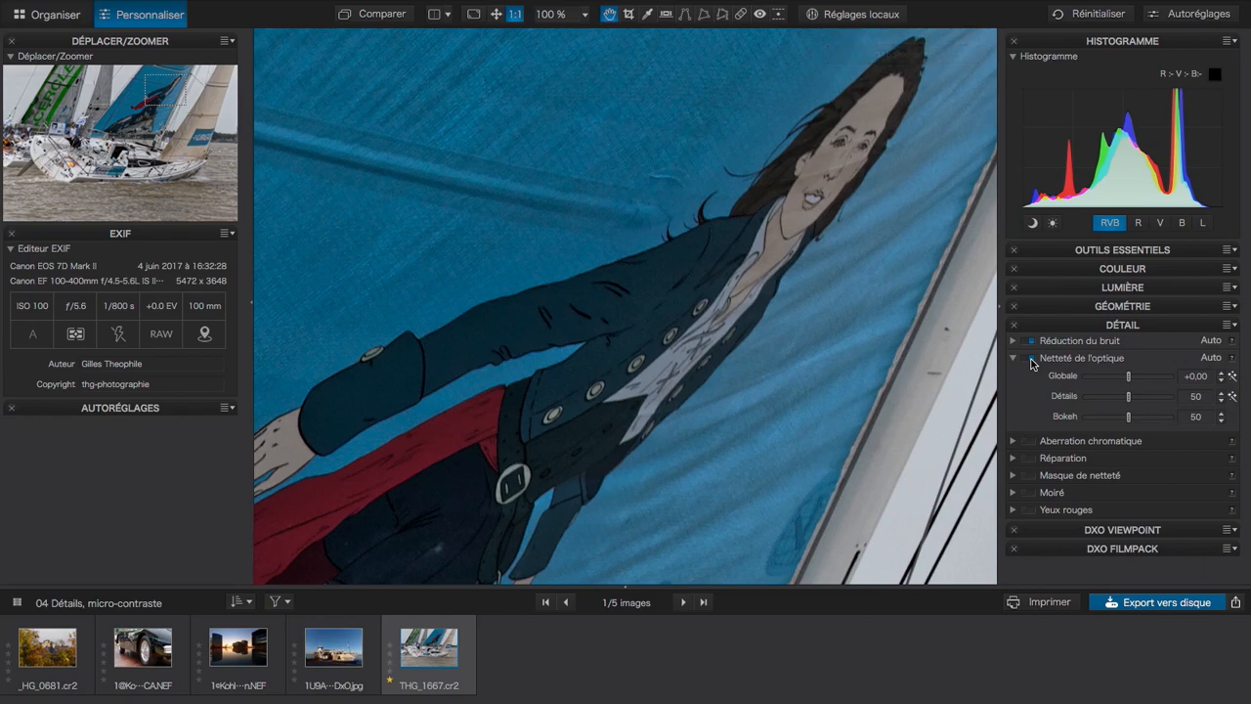
- Compare the compass, rope and rock printed on the sail with Netteté de l'optique turned off and back on
{"action": "left_click_drag", "start_coordinate": [663, 442], "coordinate": [921, 215]}
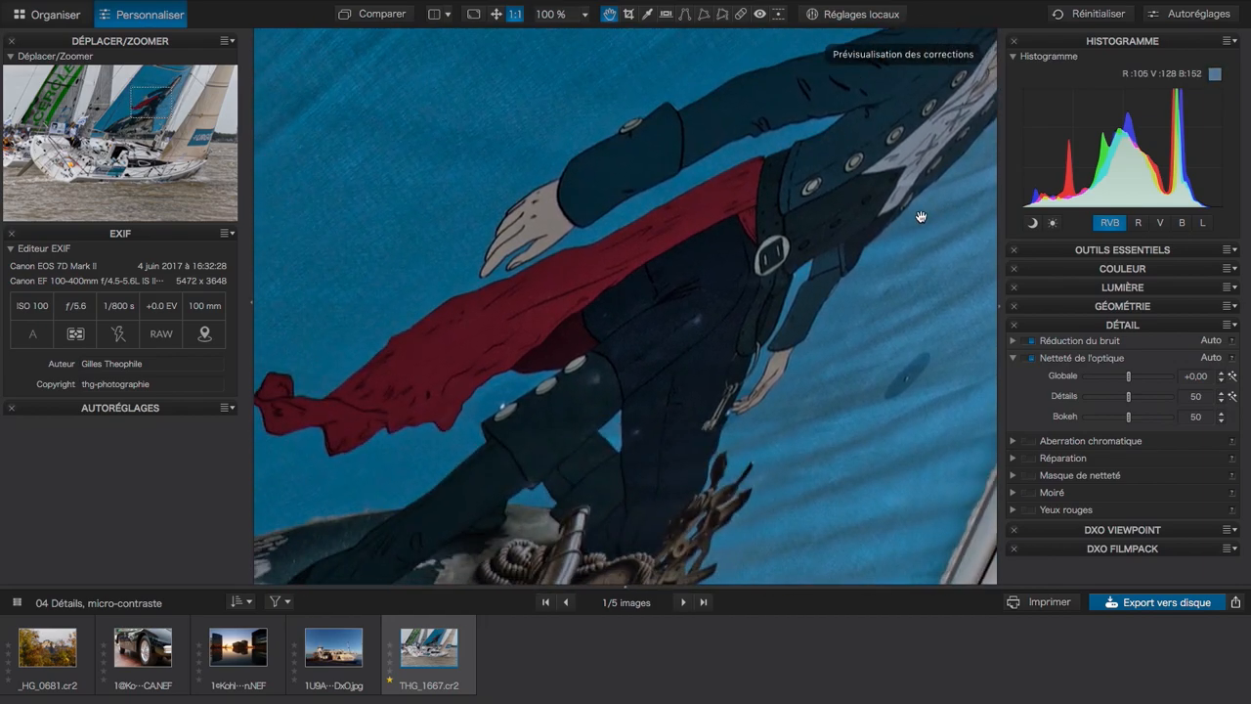
{"action": "left_click_drag", "start_coordinate": [606, 446], "coordinate": [732, 364]}
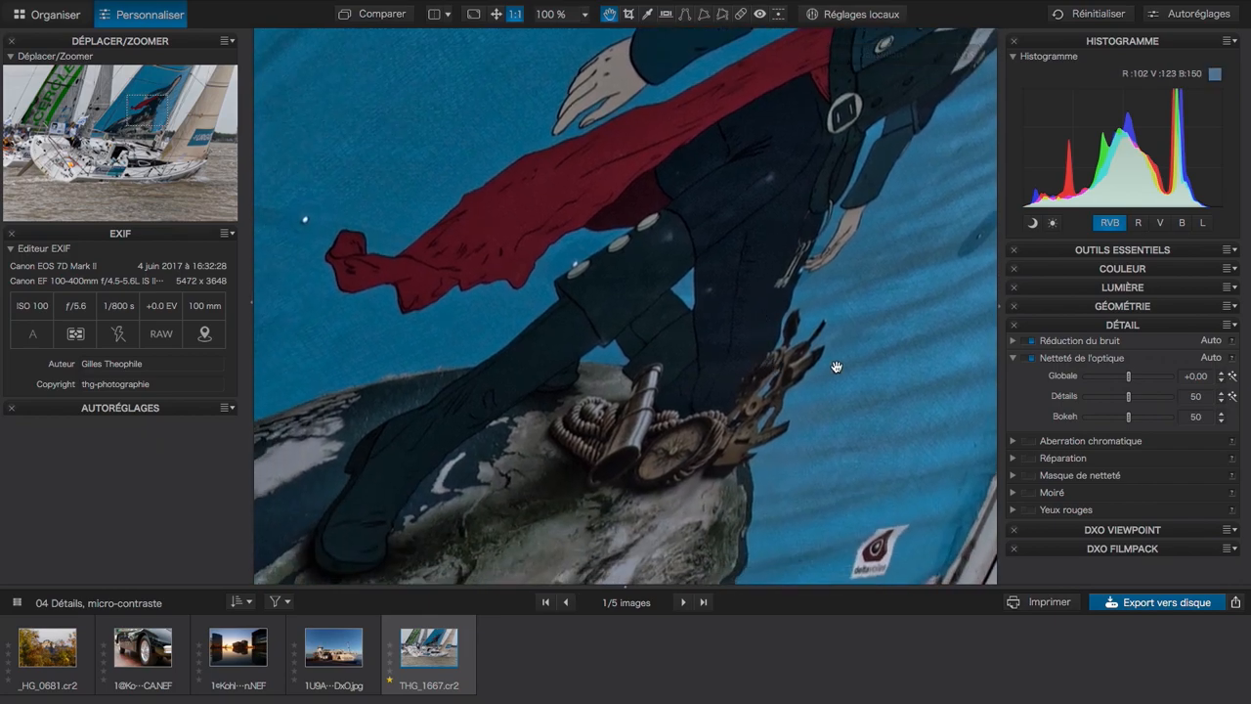
{"action": "left_click", "coordinate": [1028, 359]}
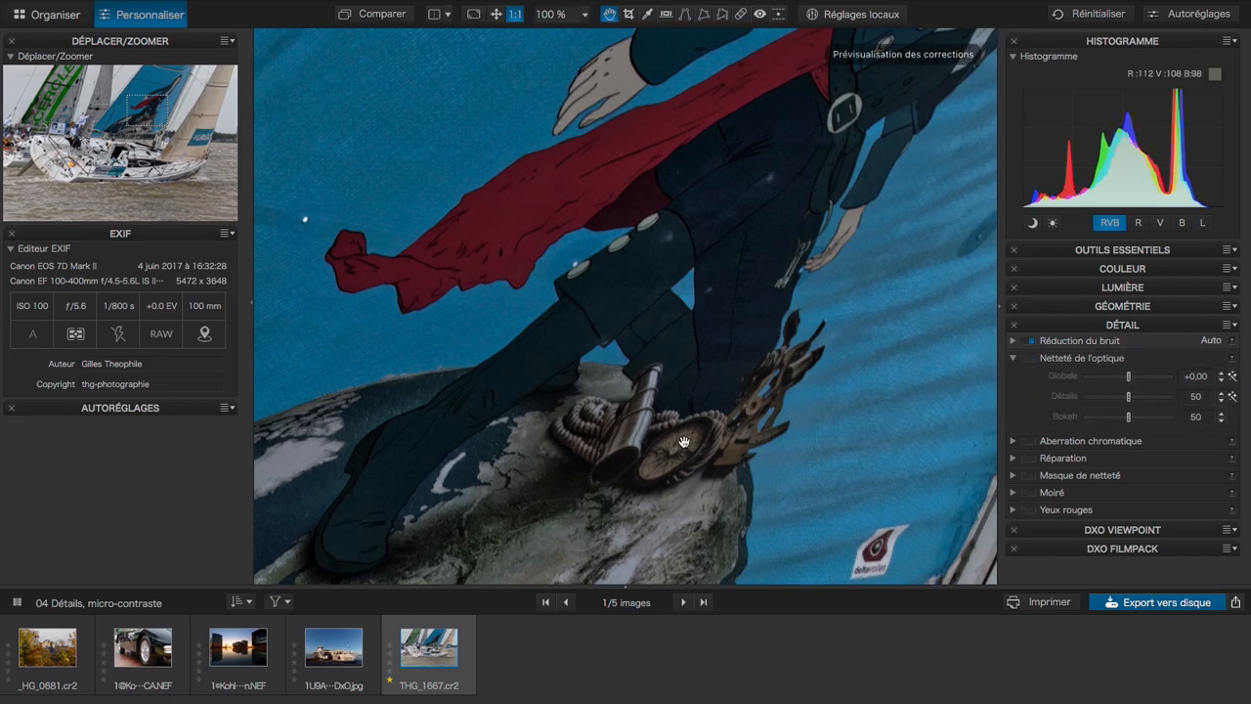
{"action": "left_click", "coordinate": [1029, 360]}
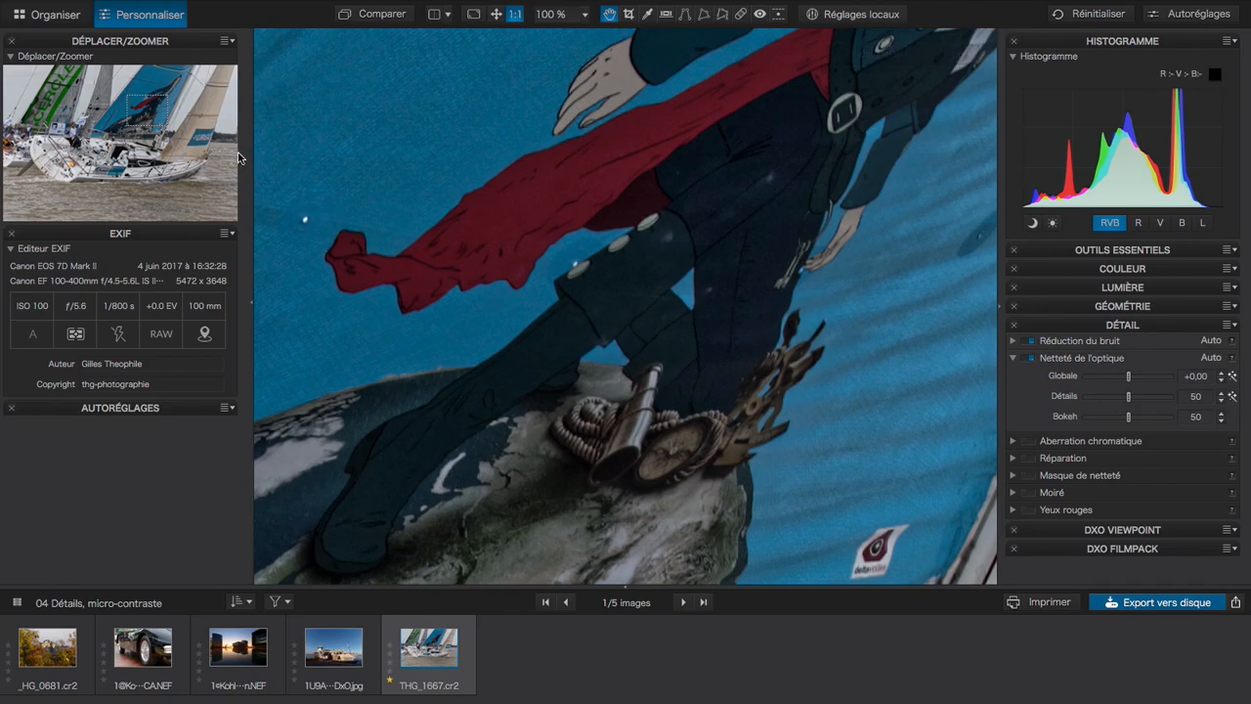
- Compare the white flag and grey sail weave with Netteté de l'optique turned off and back on
{"action": "left_click_drag", "start_coordinate": [148, 116], "coordinate": [99, 127]}
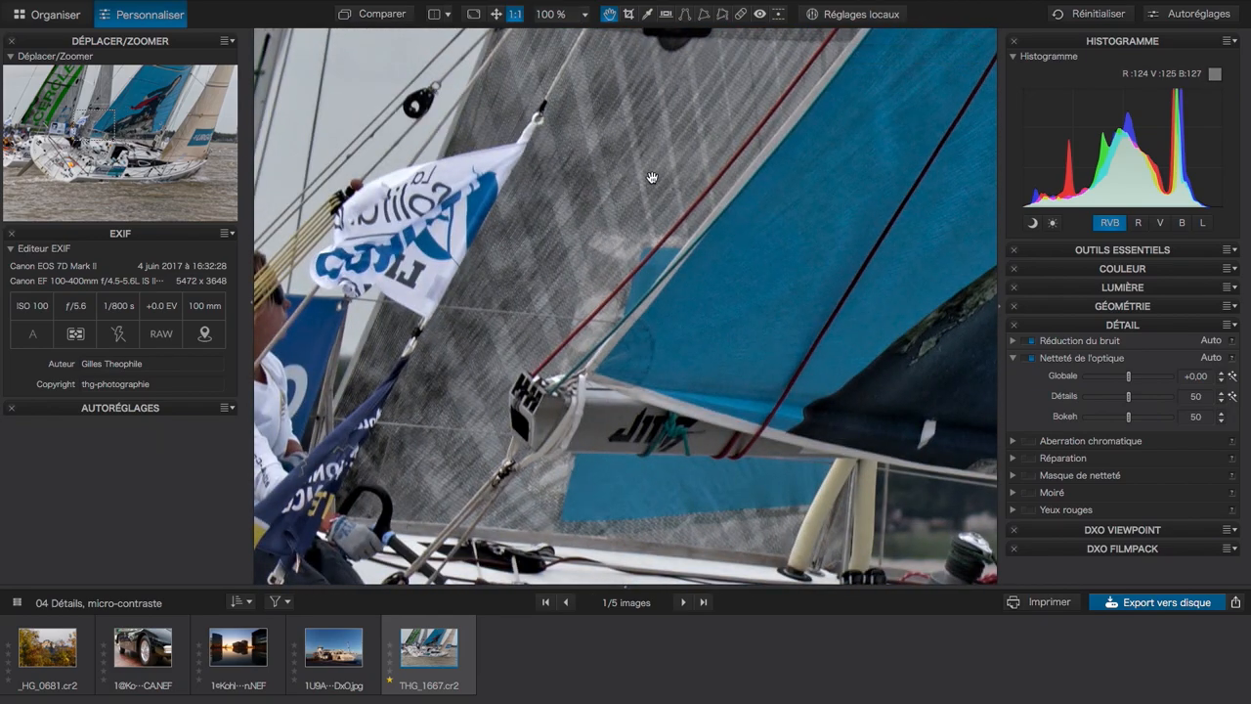
{"action": "left_click", "coordinate": [1028, 359]}
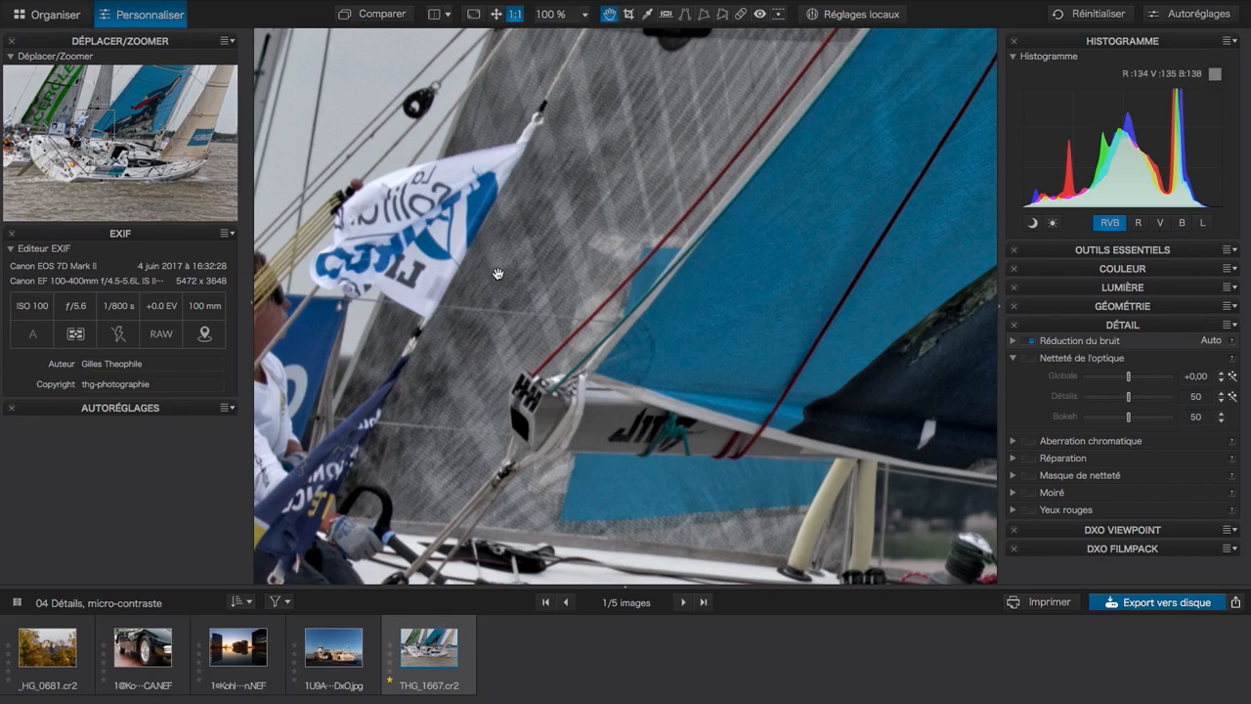
{"action": "left_click", "coordinate": [1032, 360]}
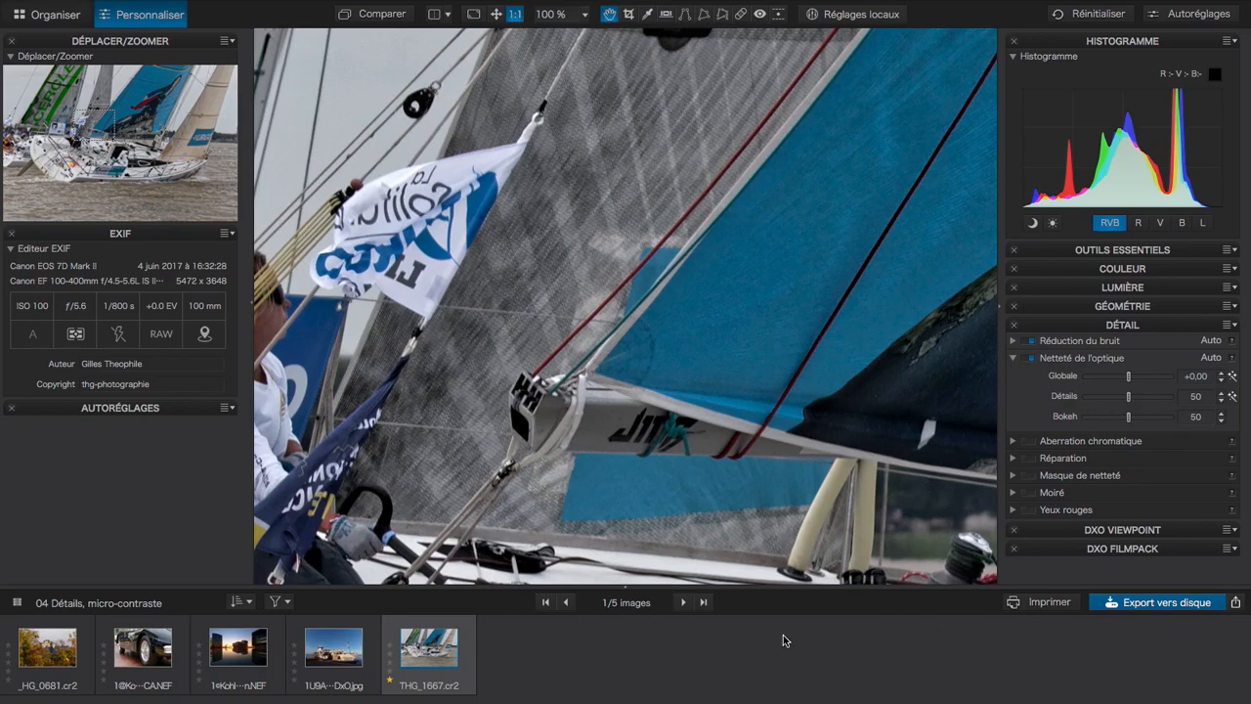
- Open the sunset waterfront building NEF photo and compare the left building's glass façade with the uncorrected image
{"action": "left_click", "coordinate": [241, 652]}
{"action": "left_click_drag", "start_coordinate": [101, 128], "coordinate": [12, 119]}
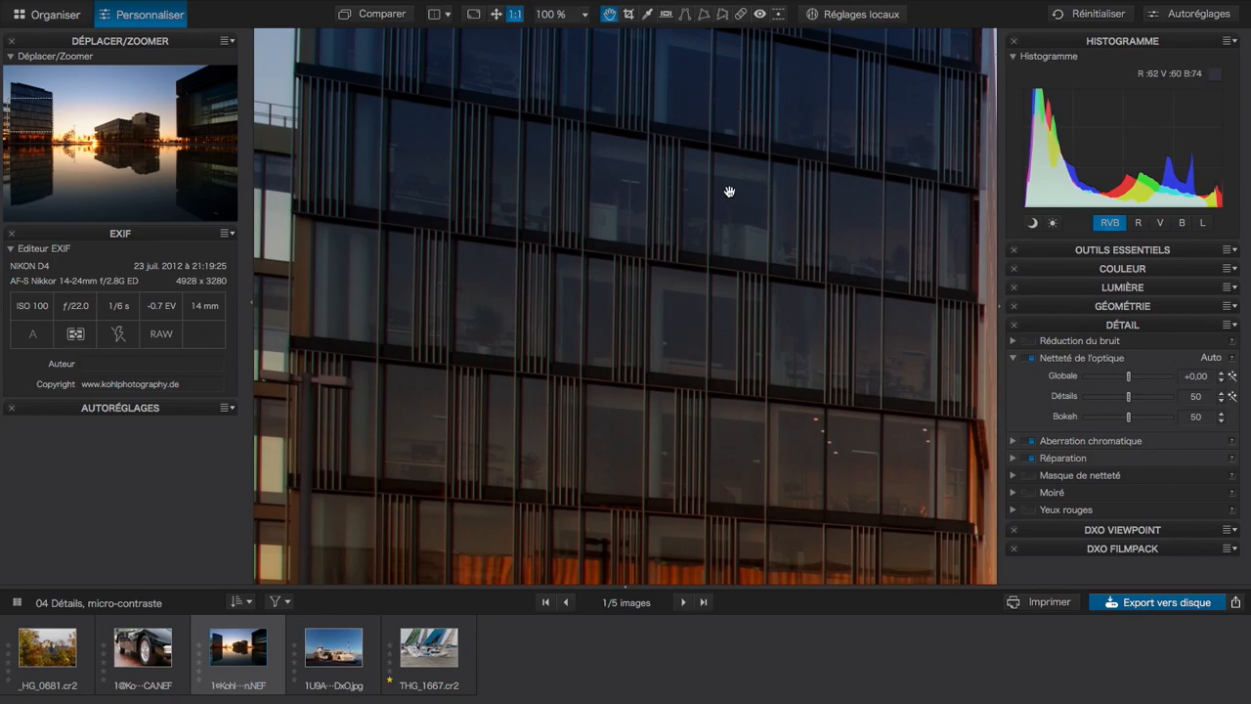
{"action": "left_click_drag", "start_coordinate": [756, 245], "coordinate": [648, 221]}
{"action": "left_click_drag", "start_coordinate": [790, 167], "coordinate": [689, 161]}
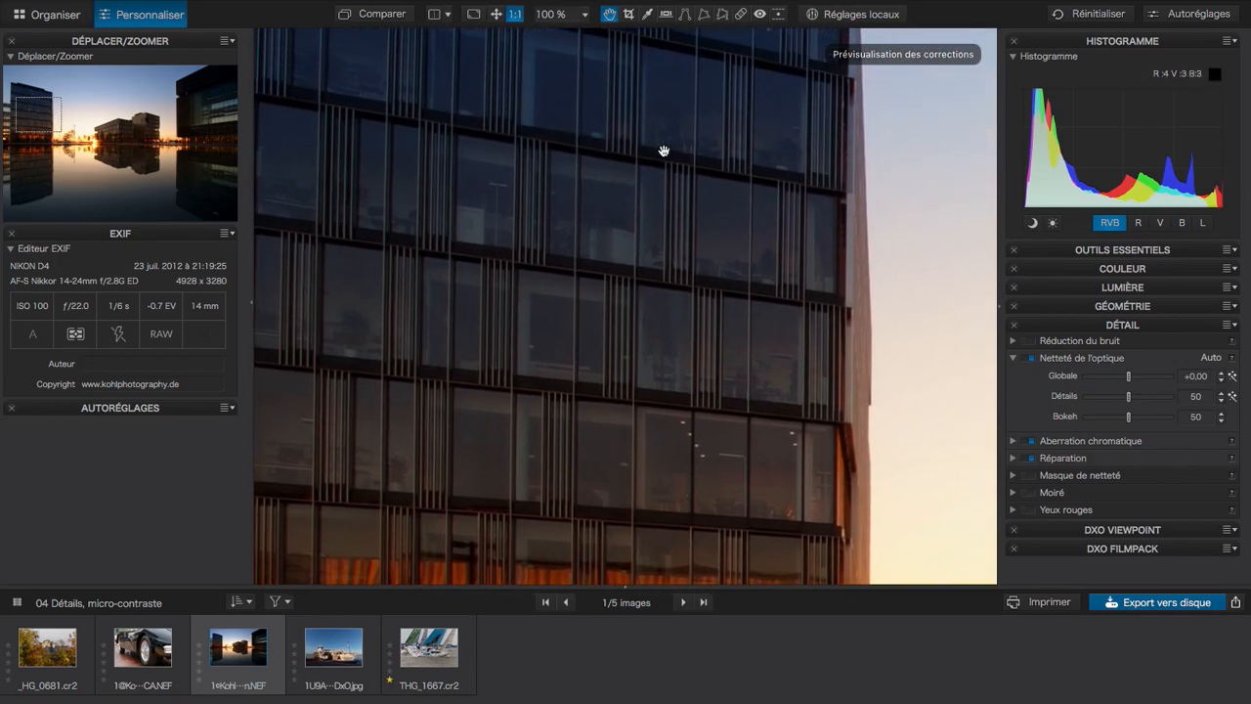
{"action": "left_click", "coordinate": [387, 18]}
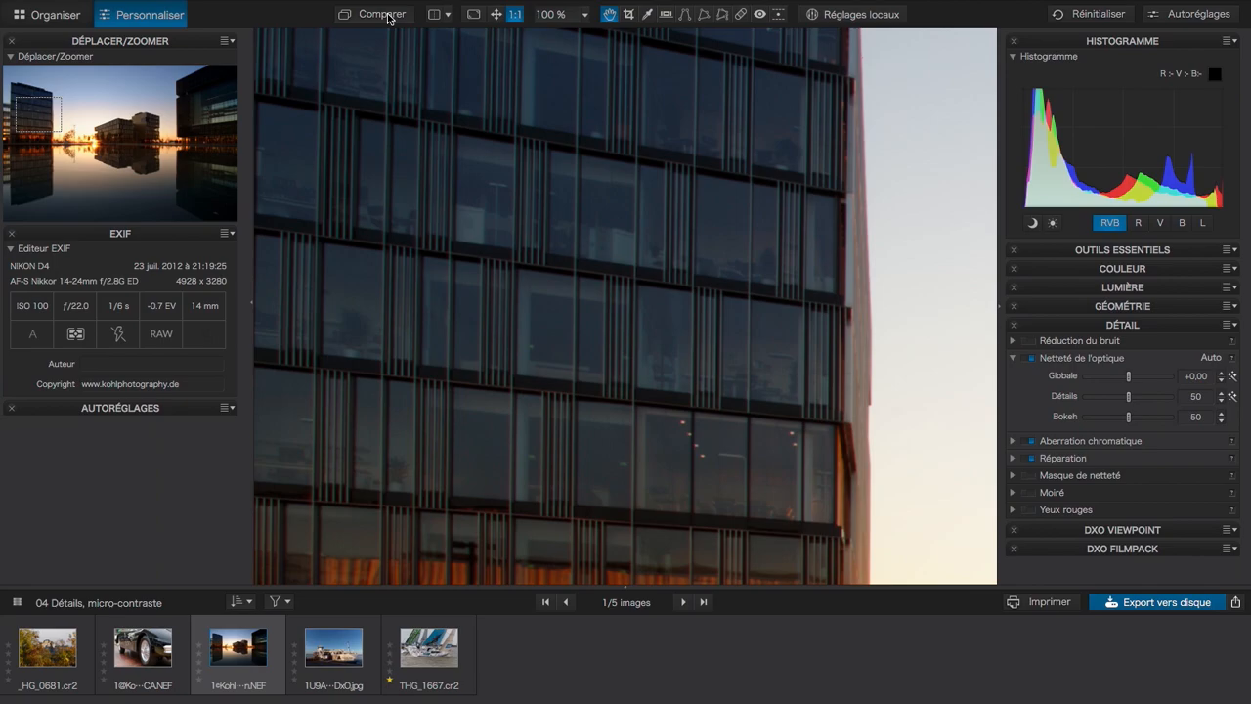
{"action": "left_click", "coordinate": [388, 18]}
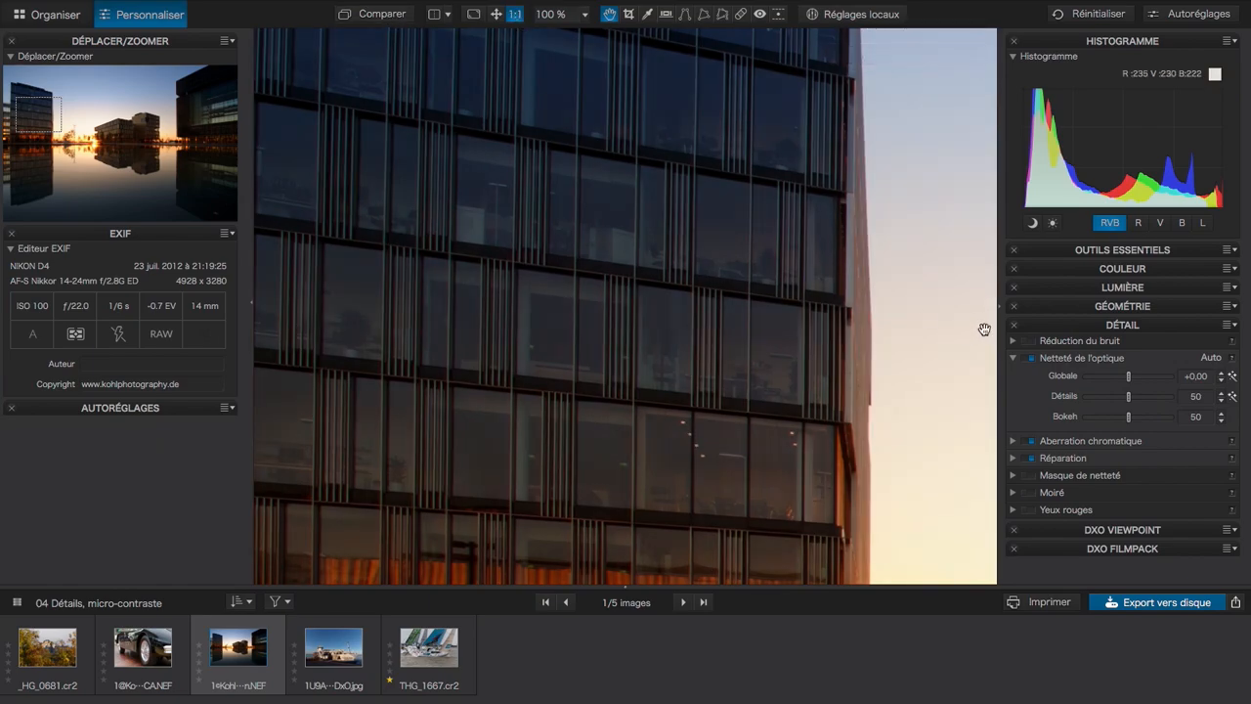
- Expand Outils essentiels and apply the 1 - DxO Standard preset to the building photo
{"action": "left_click", "coordinate": [1124, 249]}
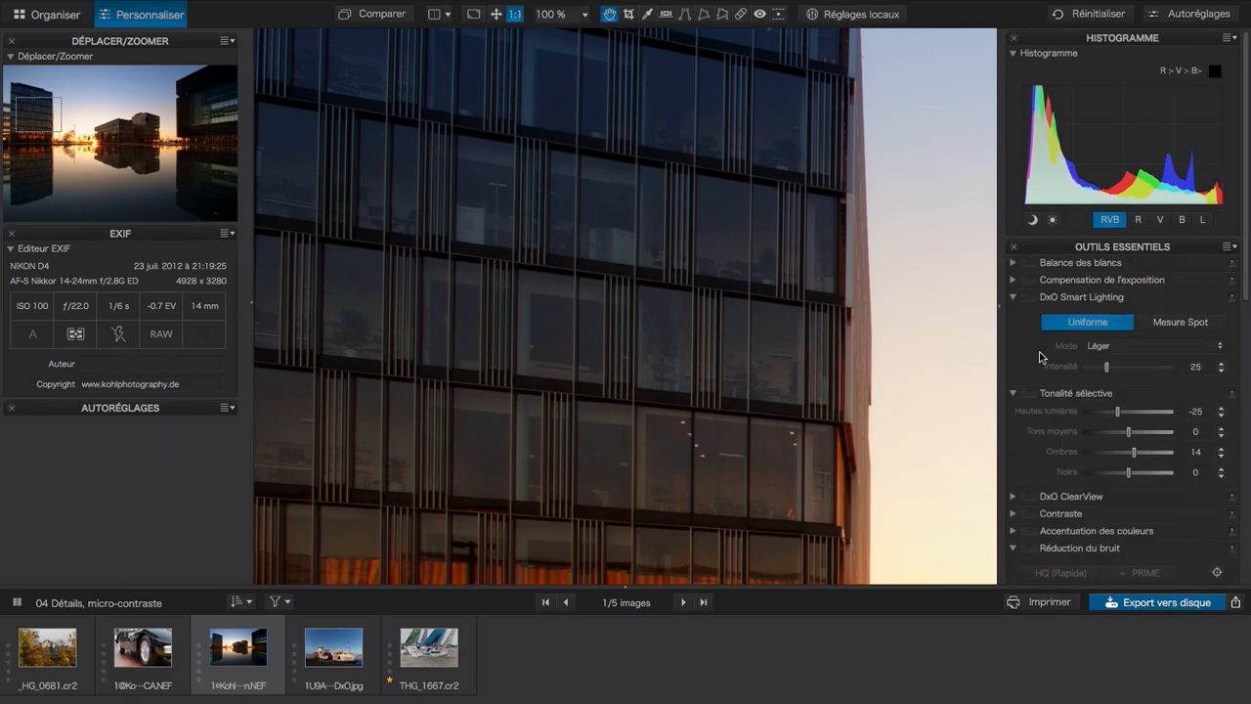
{"action": "left_click", "coordinate": [1196, 13]}
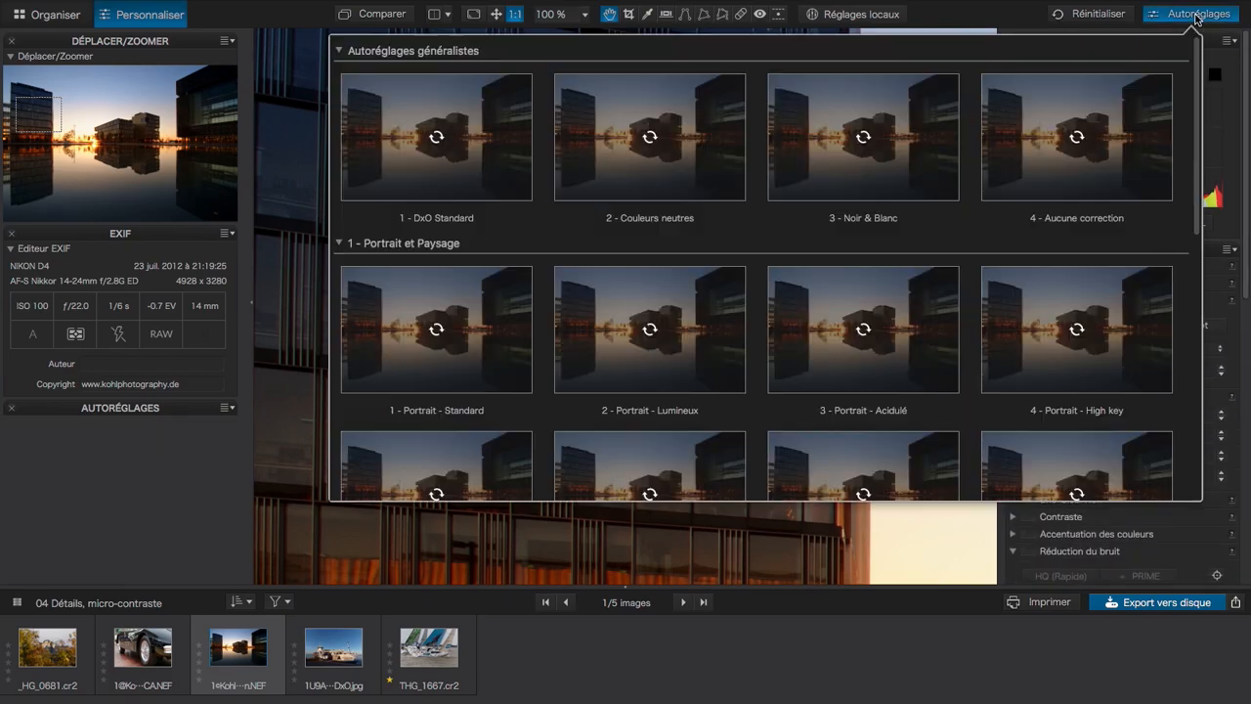
{"action": "left_click", "coordinate": [446, 129]}
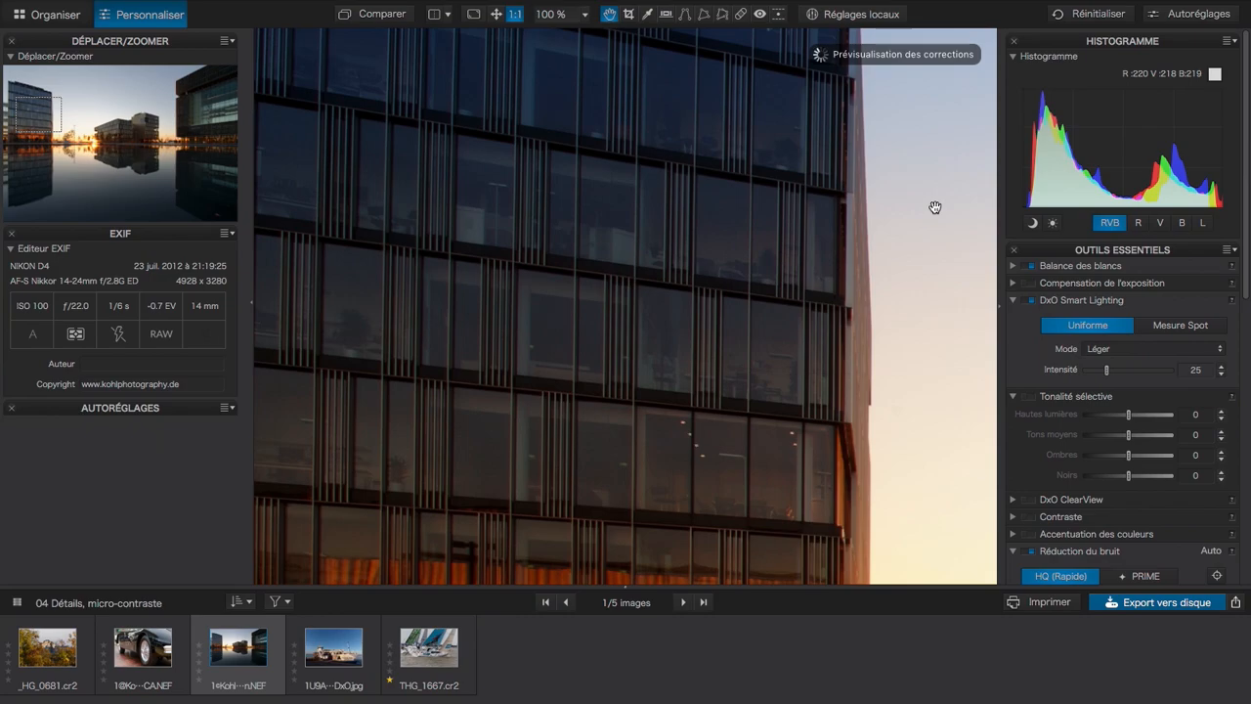
- Bring the Détail corrections into view and compare the preset-corrected façade with the uncorrected image
{"action": "scroll", "coordinate": [1149, 462], "scroll_direction": "down", "scroll_amount": 10}
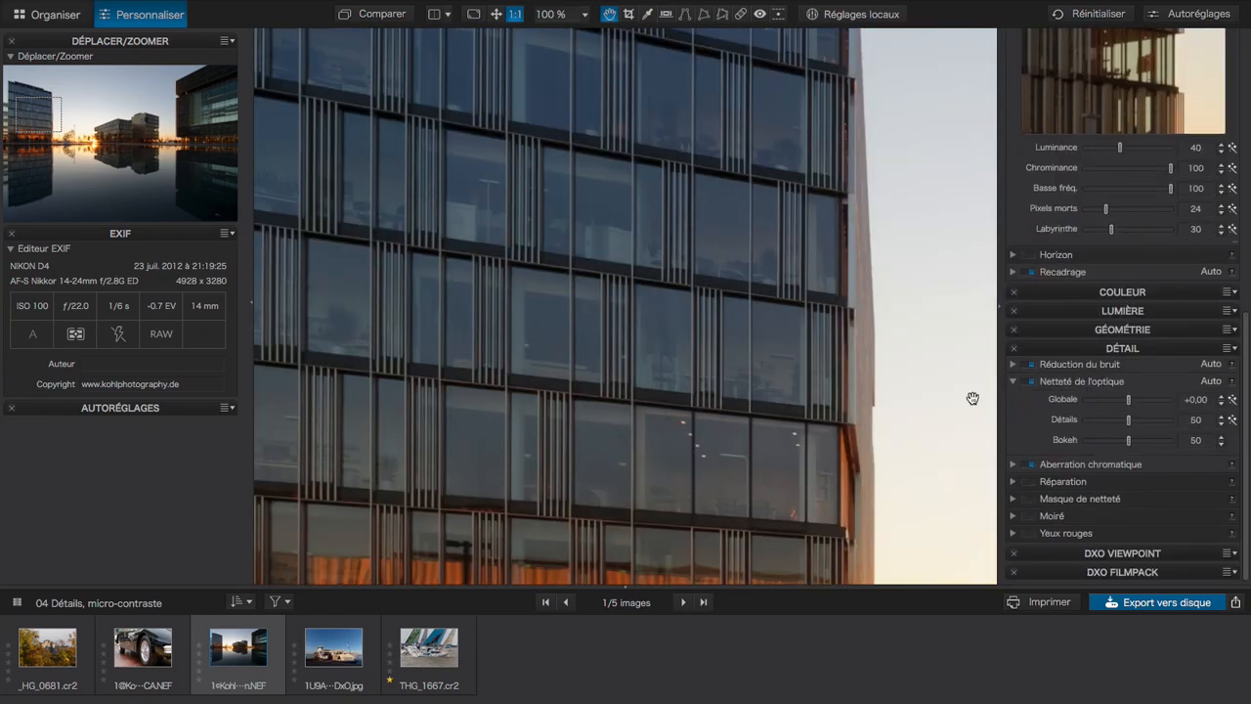
{"action": "left_click_drag", "start_coordinate": [660, 298], "coordinate": [720, 290]}
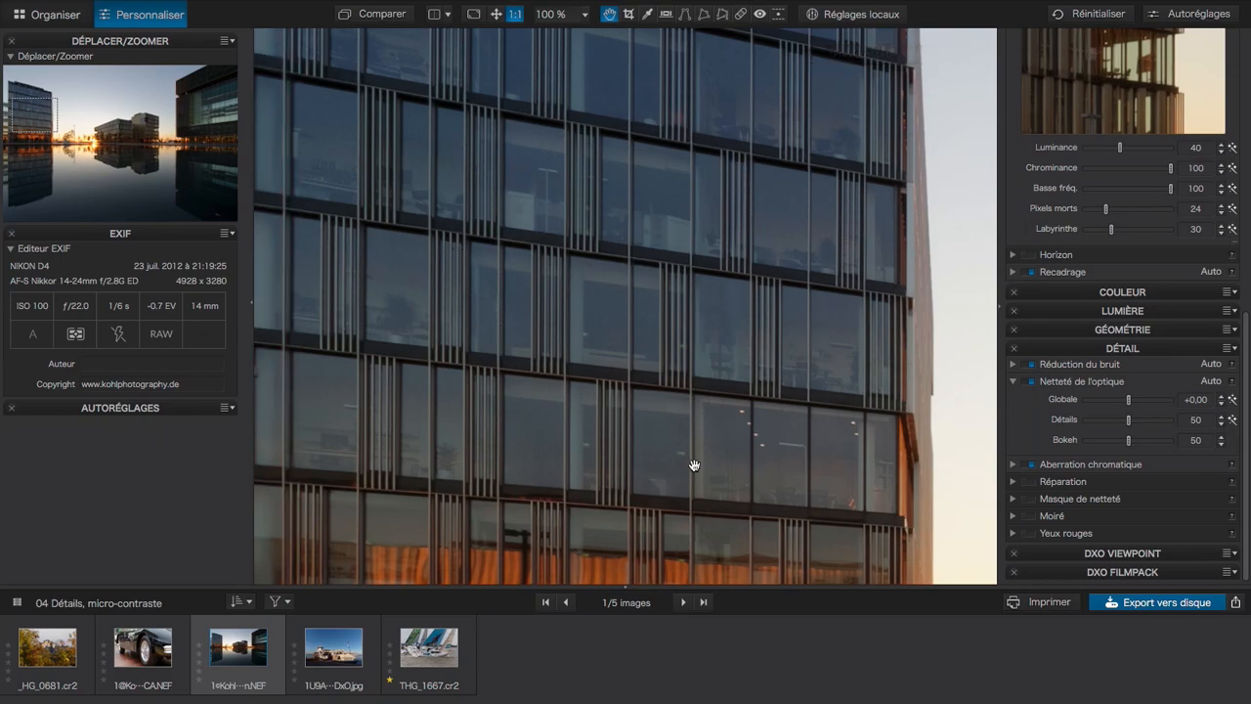
{"action": "left_click", "coordinate": [363, 16]}
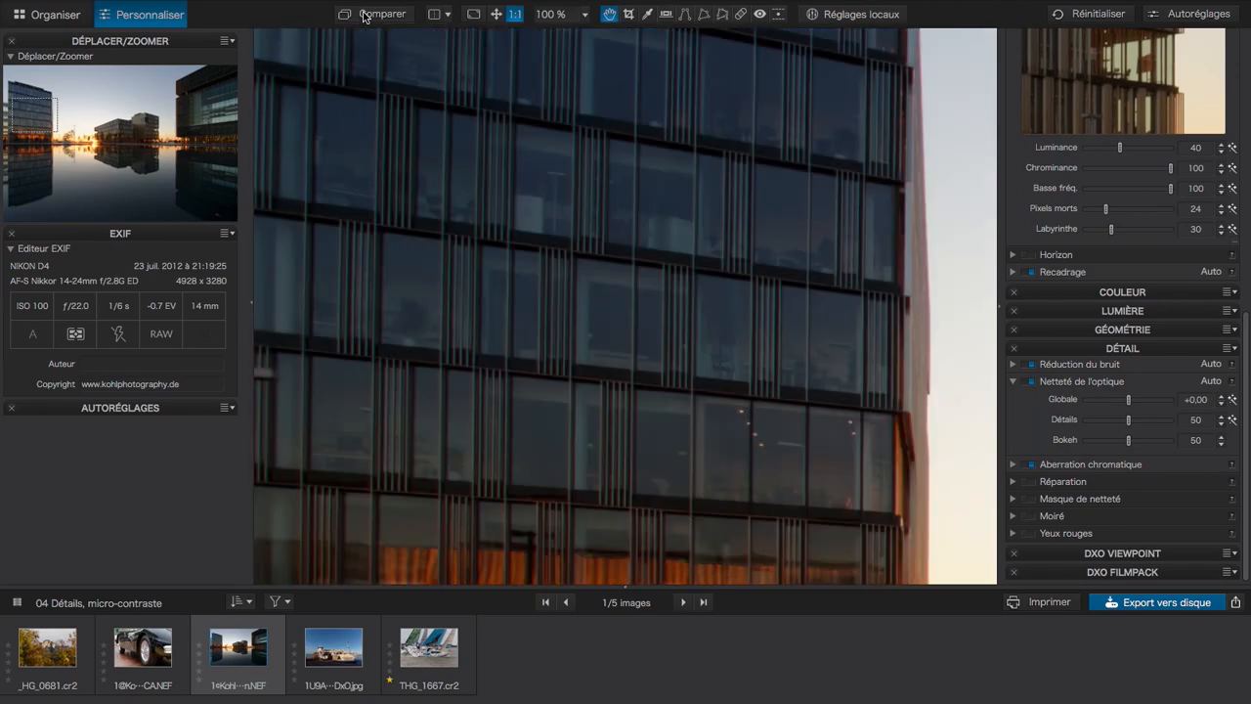
{"action": "left_click", "coordinate": [363, 16]}
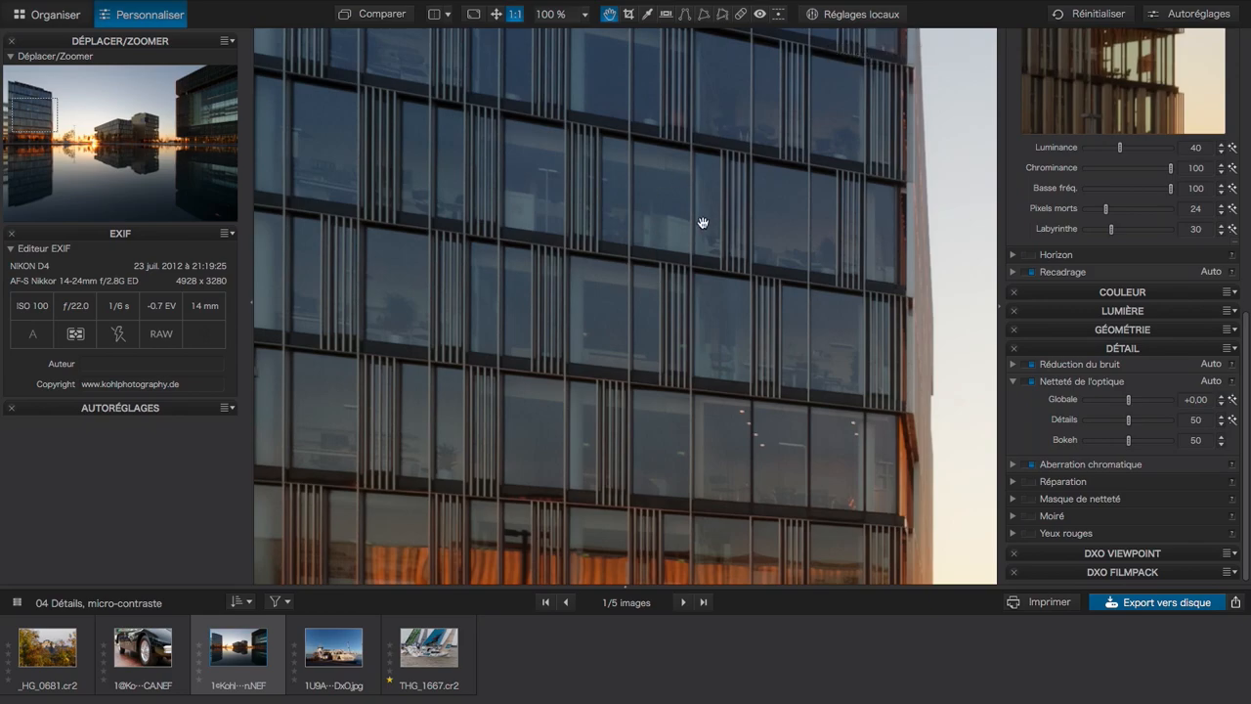
- Turn off the Vignetage correction under Lumière and compare the façade with the uncorrected image
{"action": "left_click", "coordinate": [1124, 312]}
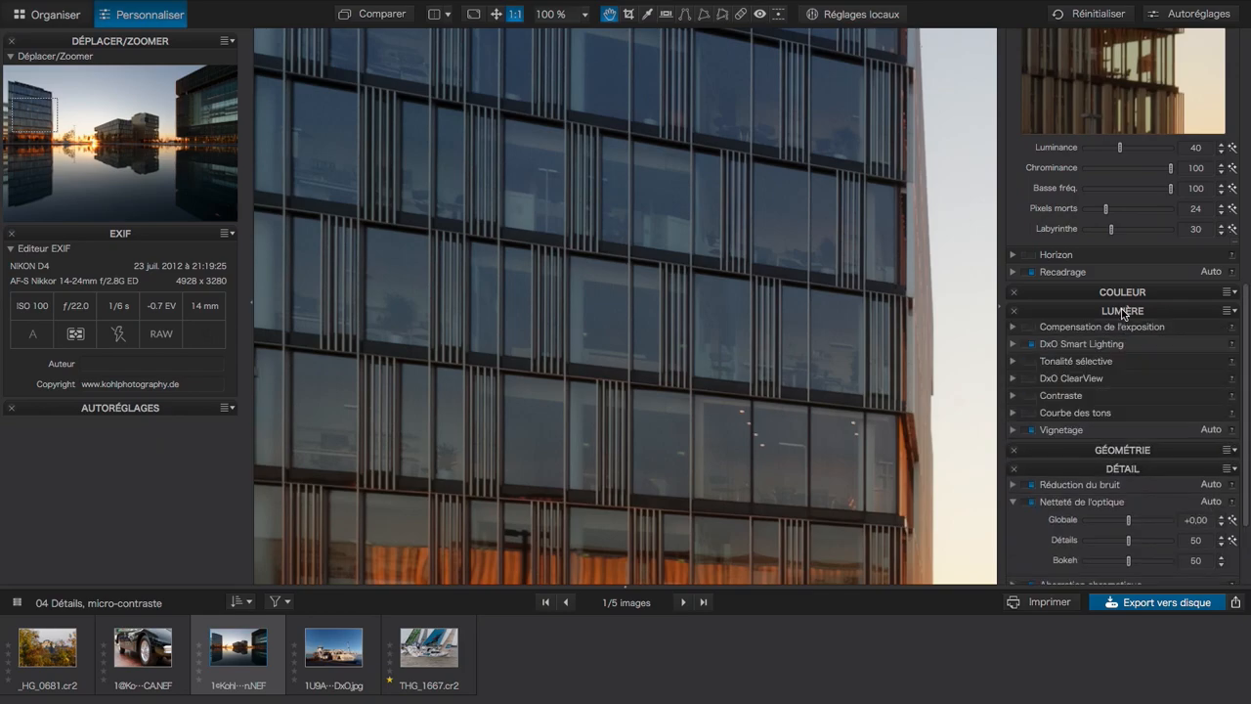
{"action": "left_click", "coordinate": [1030, 430]}
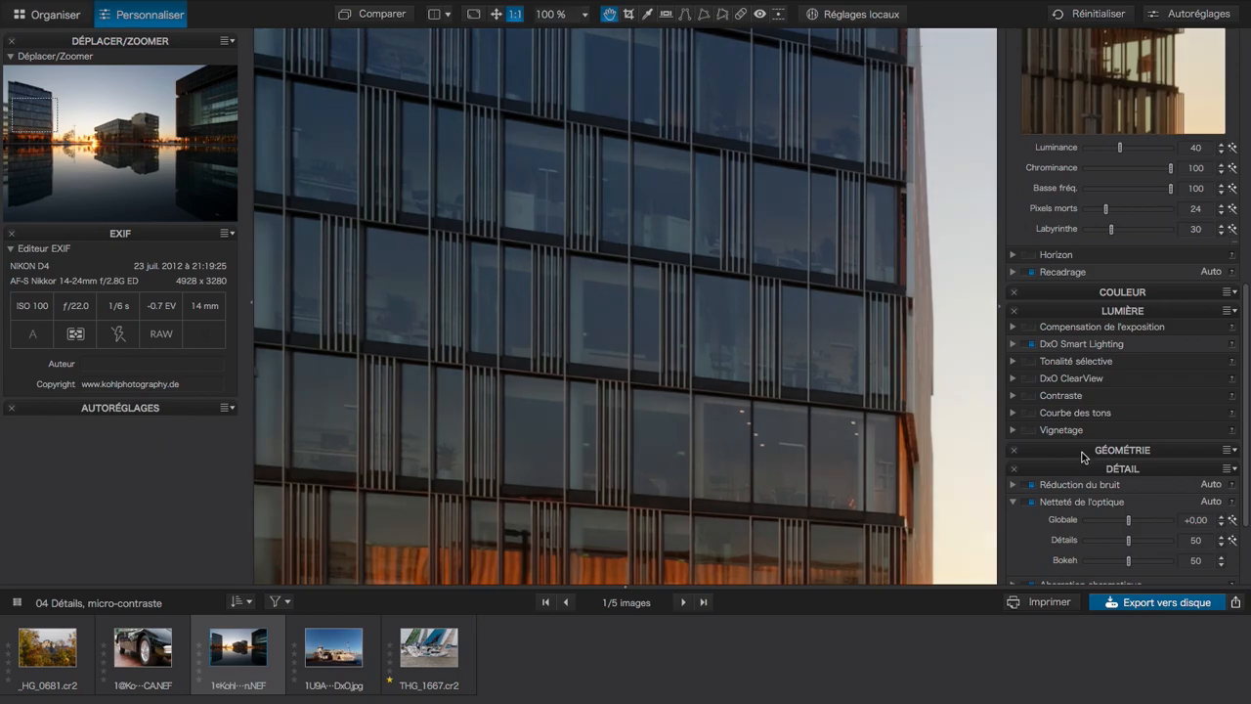
{"action": "scroll", "coordinate": [1079, 448], "scroll_direction": "down", "scroll_amount": 3}
{"action": "scroll", "coordinate": [1079, 448], "scroll_direction": "down", "scroll_amount": 1}
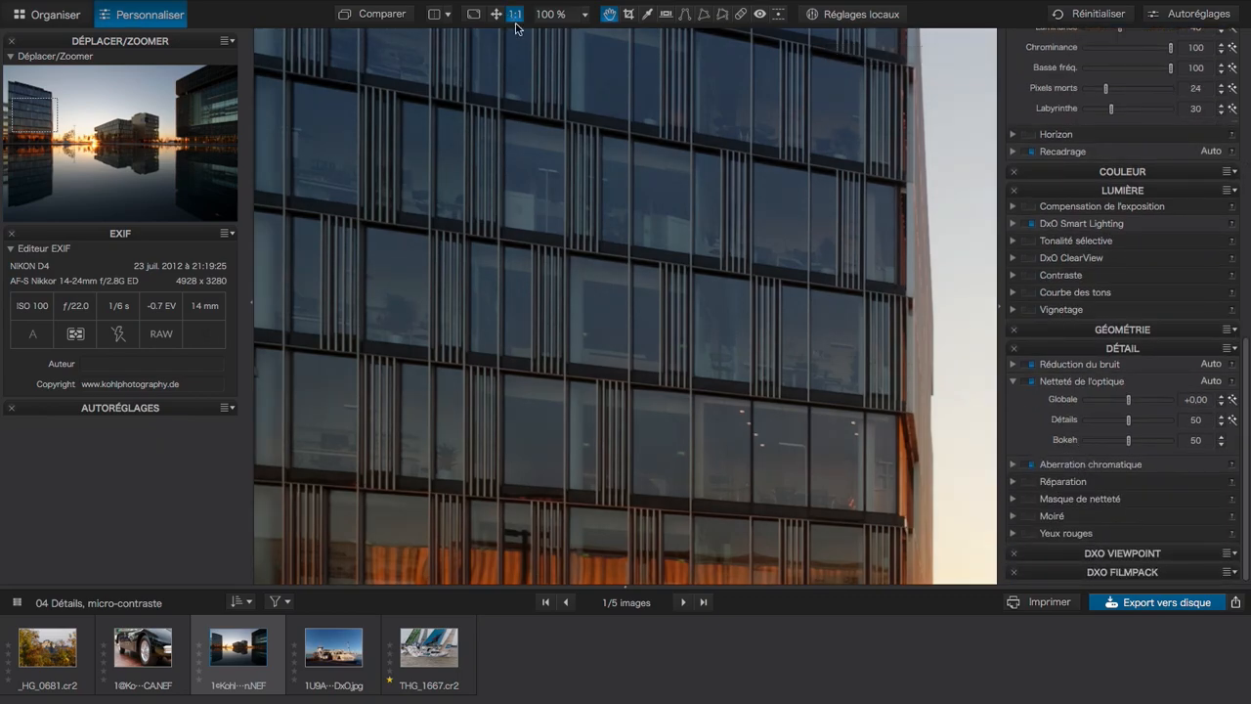
{"action": "left_click", "coordinate": [394, 20]}
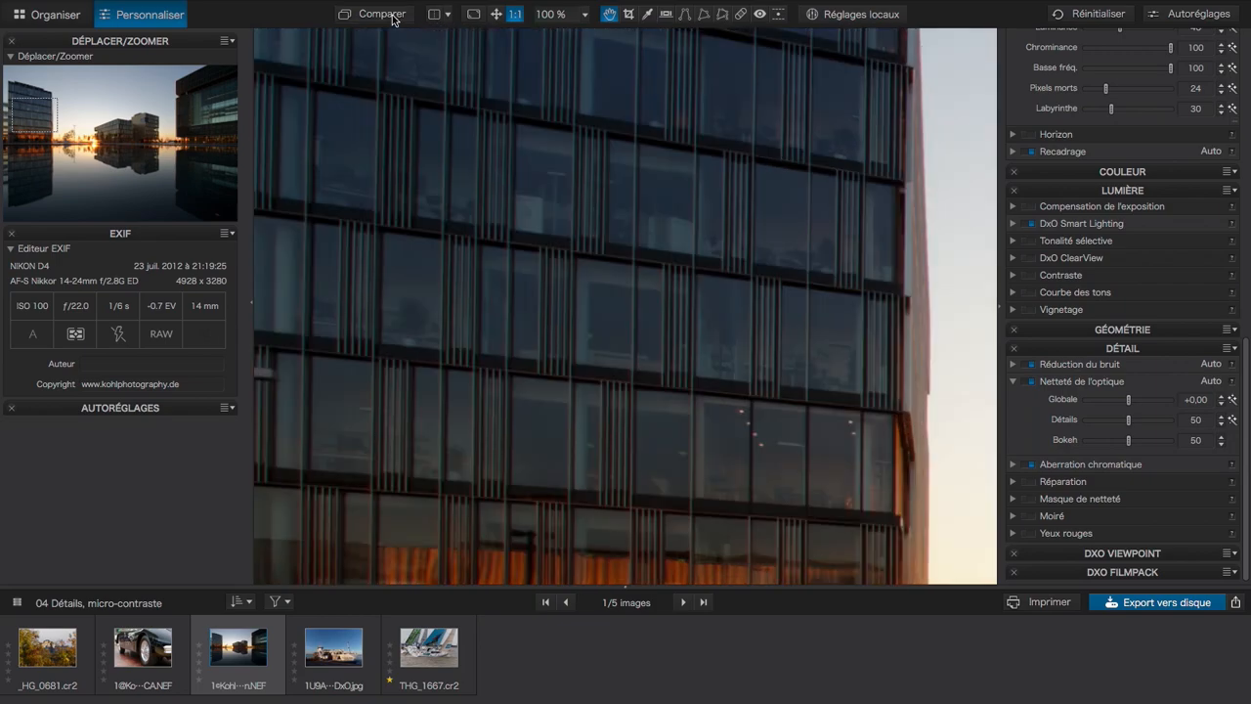
{"action": "left_click", "coordinate": [392, 20]}
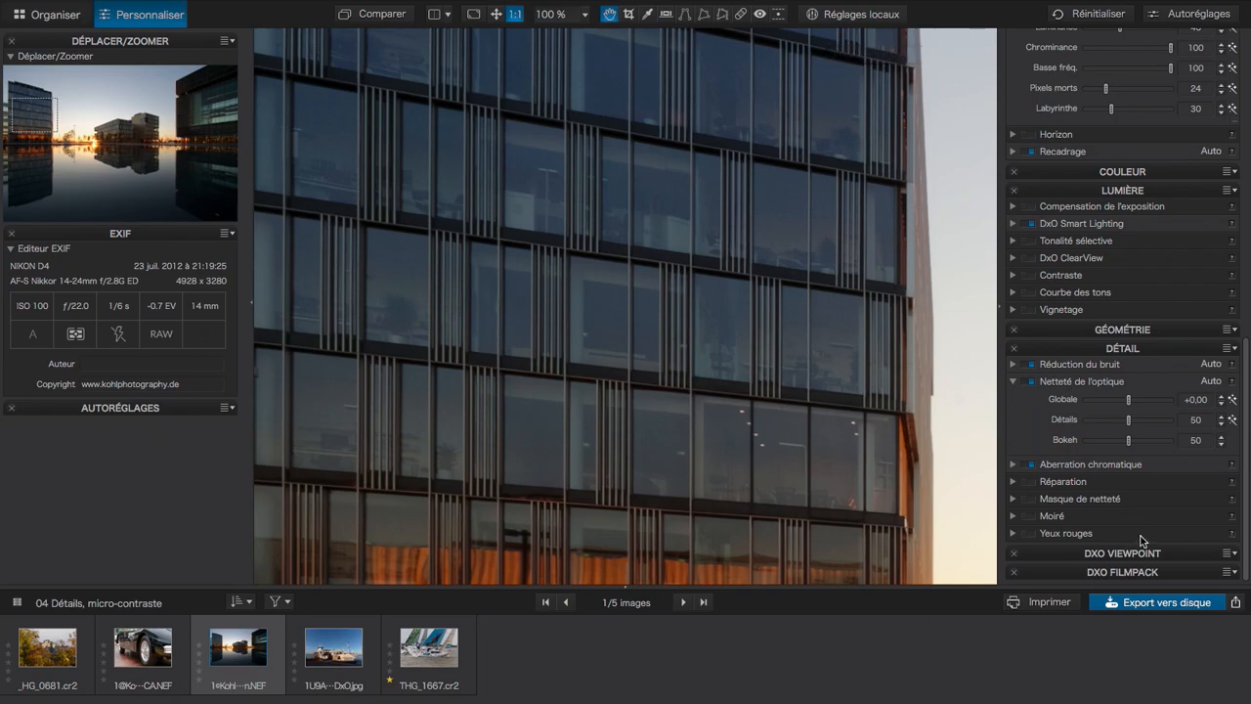
- Turn off the Distorsion correction under Géométrie and compare the left and right buildings' façades with the uncorrected image
{"action": "left_click", "coordinate": [1117, 331]}
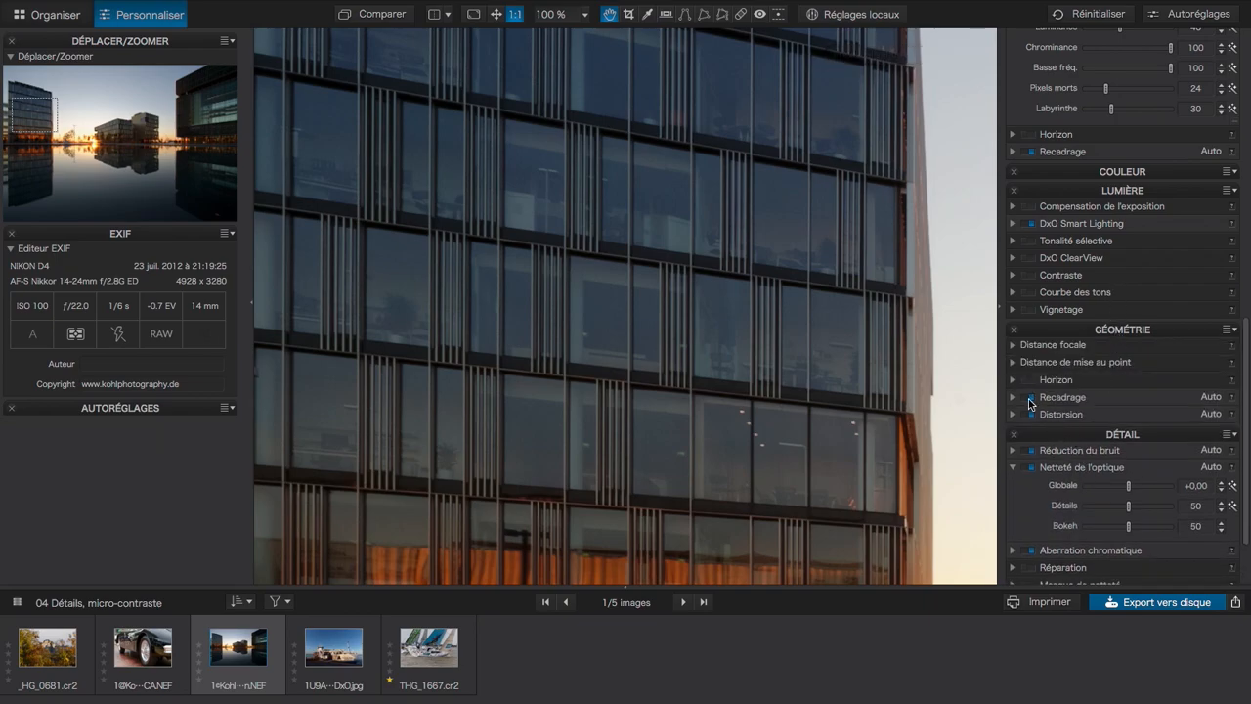
{"action": "left_click", "coordinate": [1031, 413]}
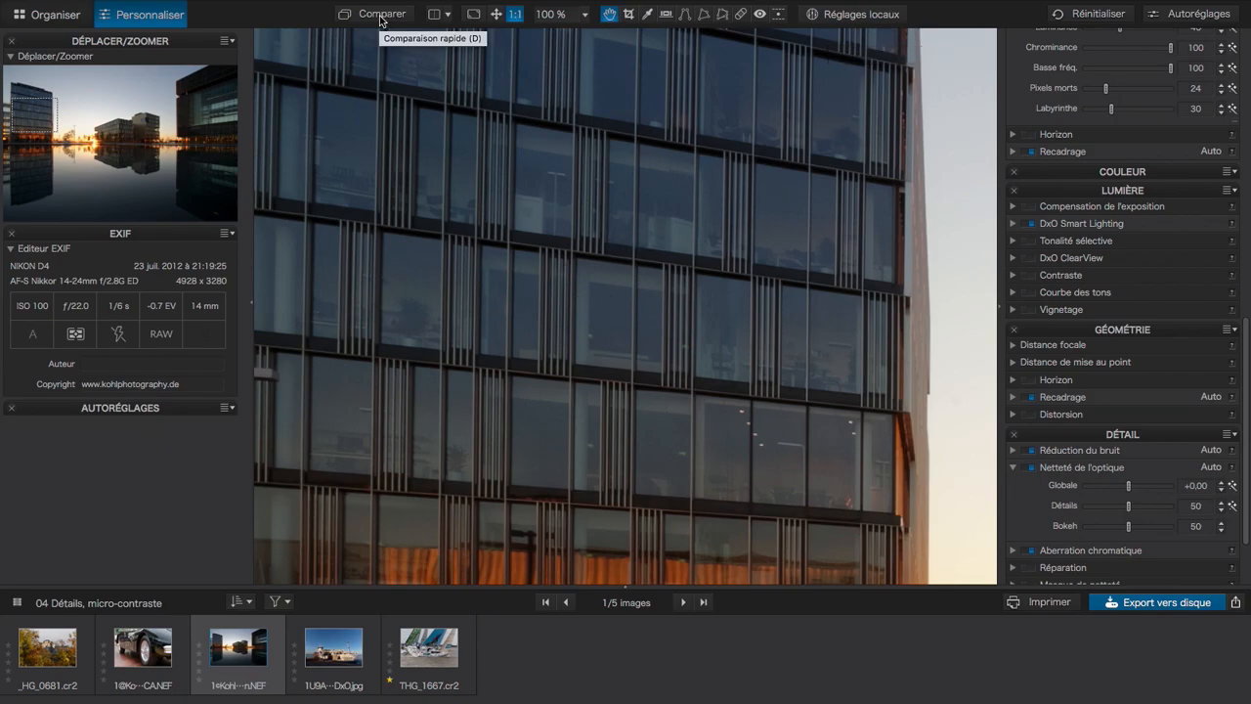
{"action": "left_click", "coordinate": [380, 17]}
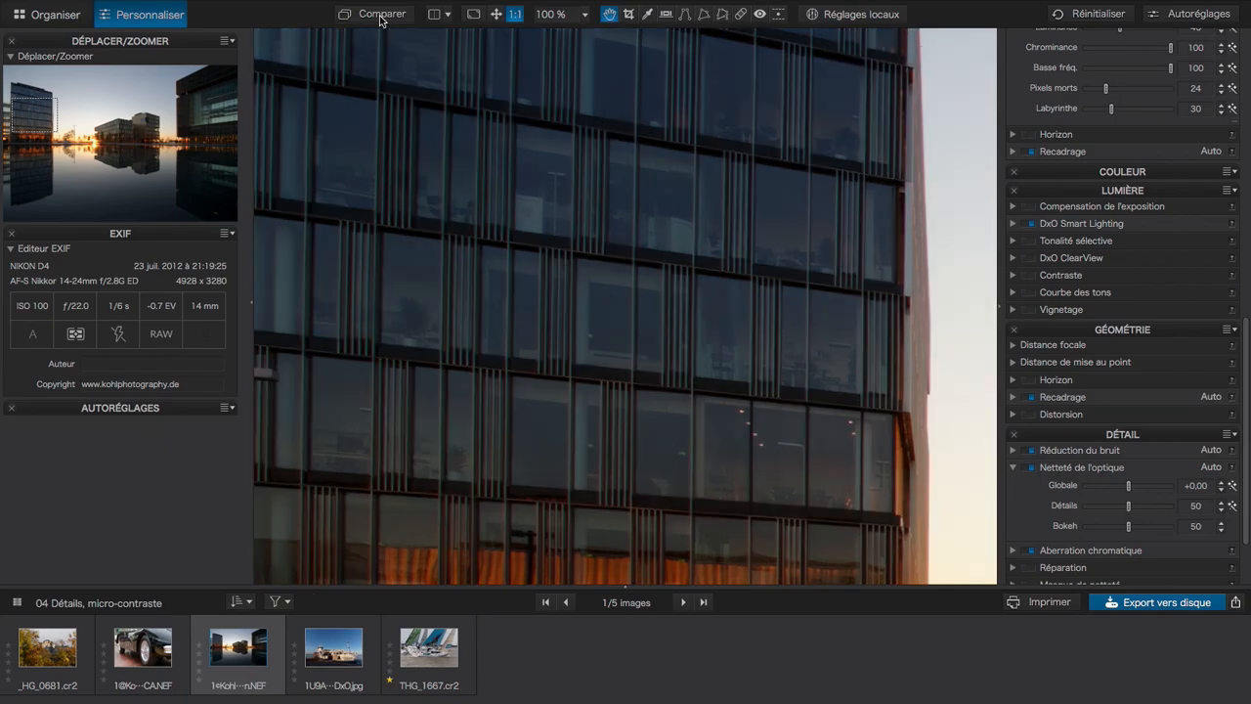
{"action": "left_click", "coordinate": [380, 16]}
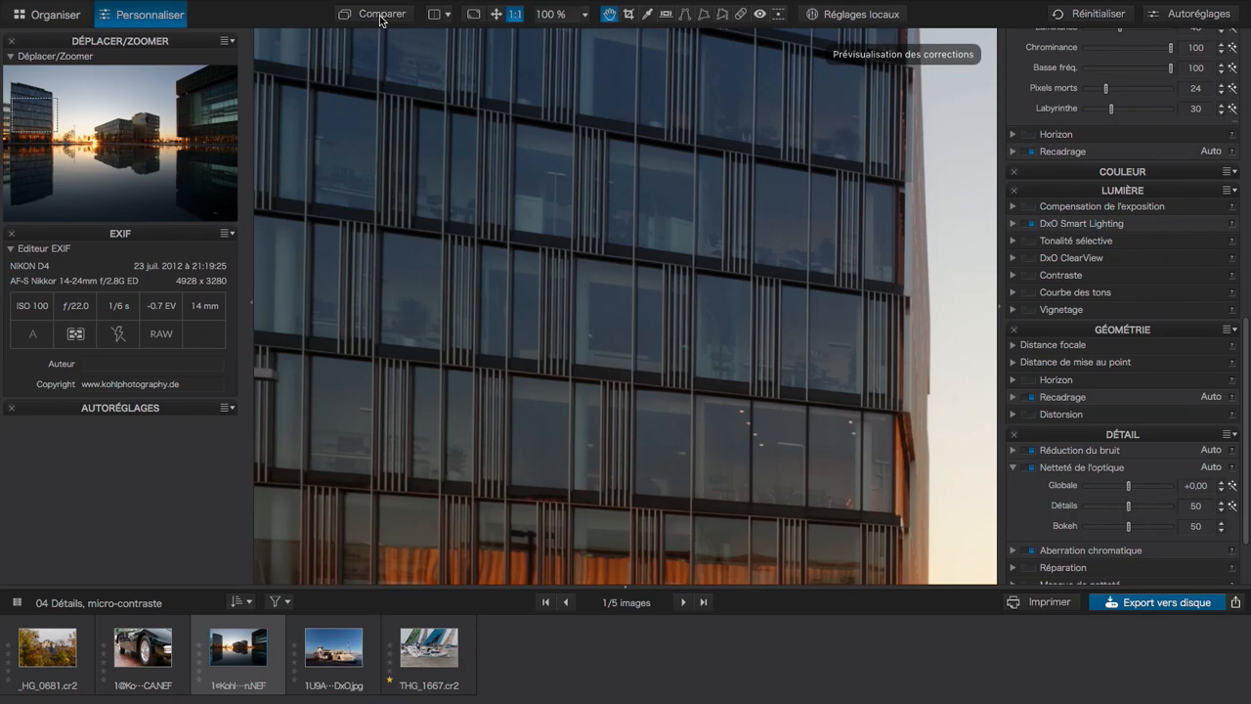
{"action": "left_click", "coordinate": [380, 16]}
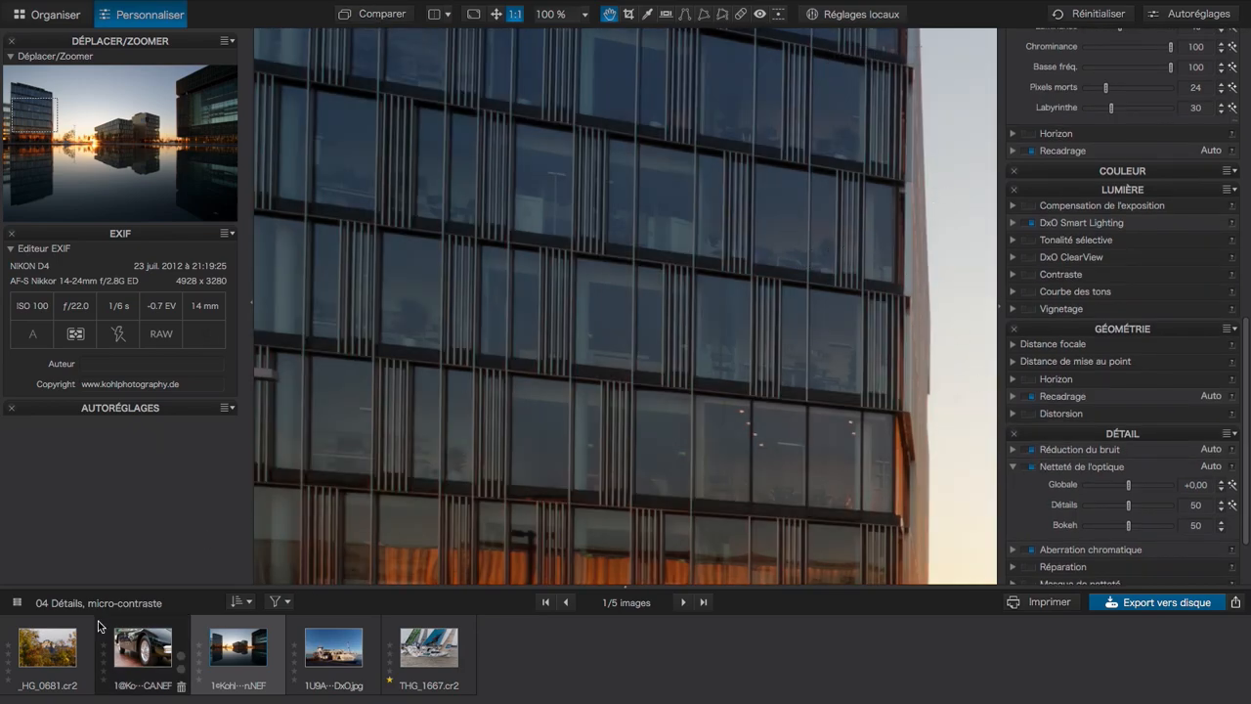
{"action": "left_click", "coordinate": [211, 105]}
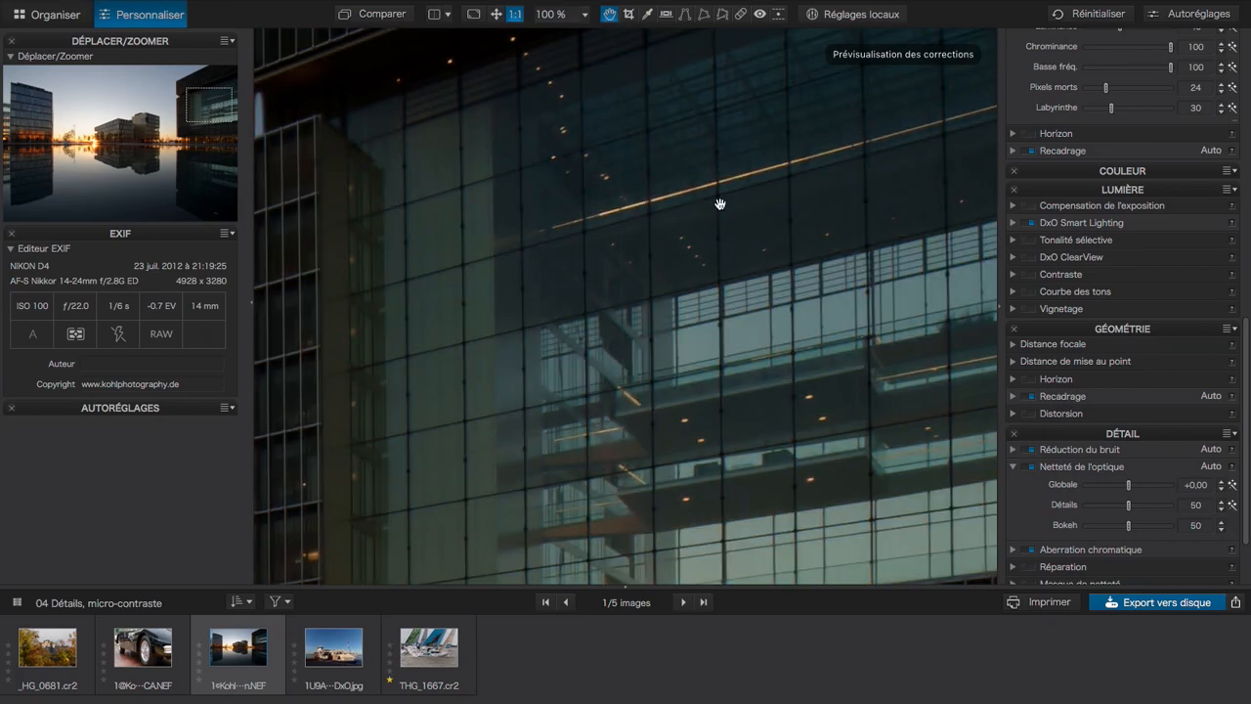
{"action": "left_click", "coordinate": [390, 17]}
- Turn off the DxO Smart Lighting and Recadrage corrections for the waterfront building photo
{"action": "scroll", "coordinate": [1095, 166], "scroll_direction": "up", "scroll_amount": 10}
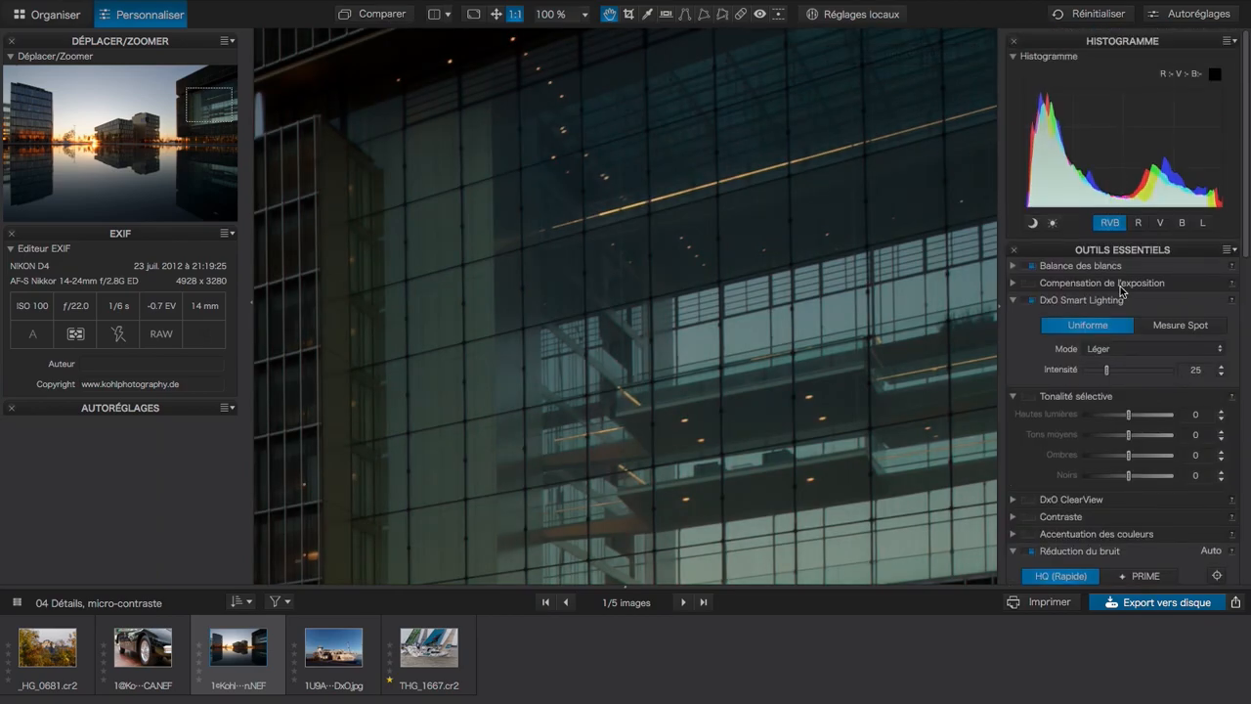
{"action": "left_click", "coordinate": [1027, 301]}
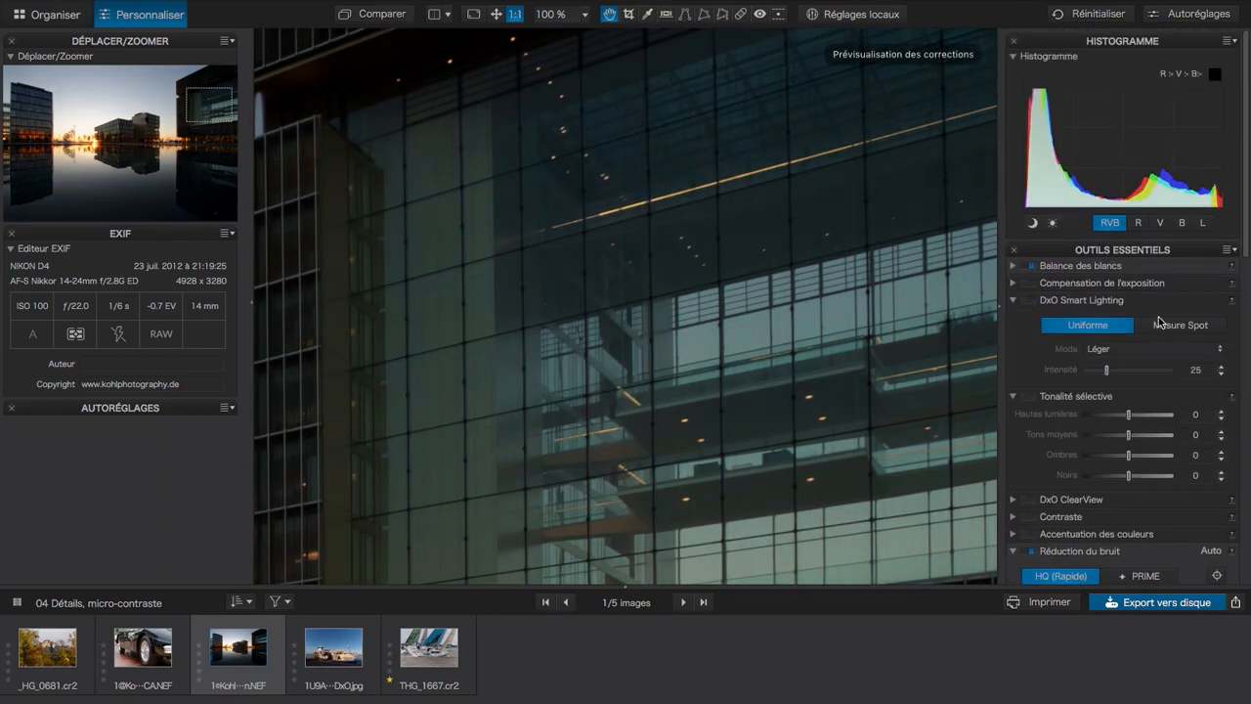
{"action": "scroll", "coordinate": [1055, 327], "scroll_direction": "down", "scroll_amount": 1}
{"action": "scroll", "coordinate": [1055, 327], "scroll_direction": "down", "scroll_amount": 5}
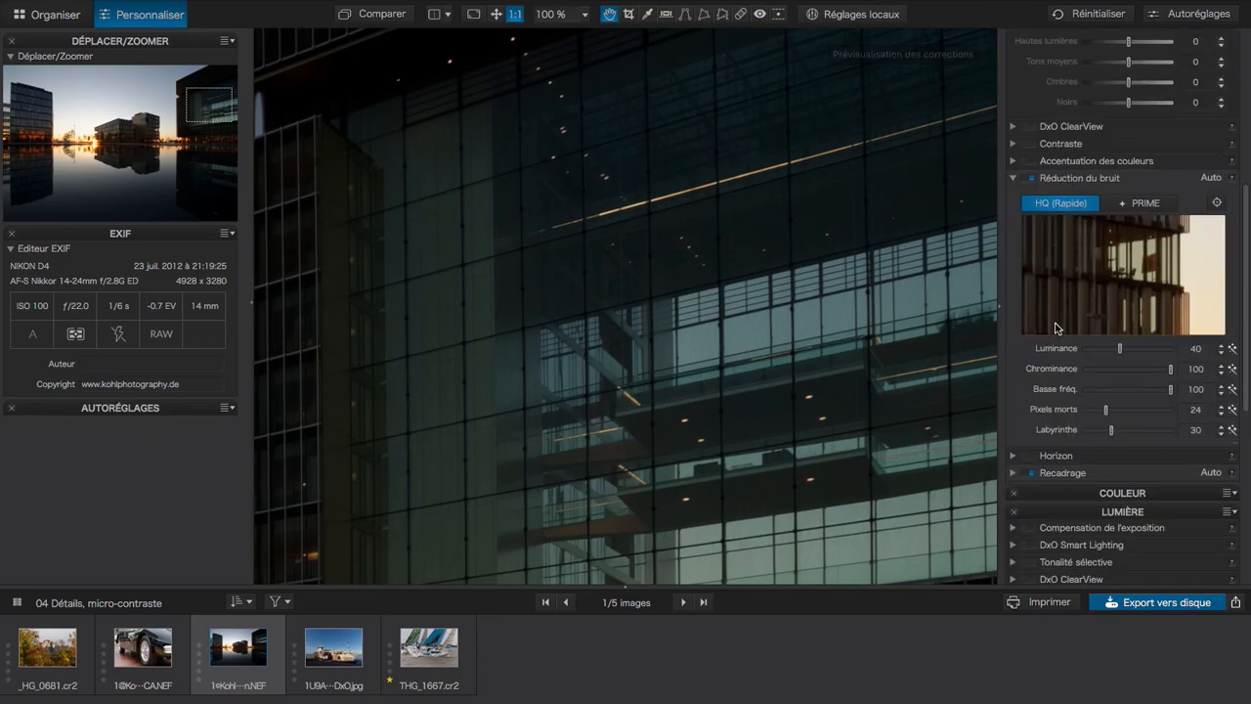
{"action": "left_click", "coordinate": [1030, 473]}
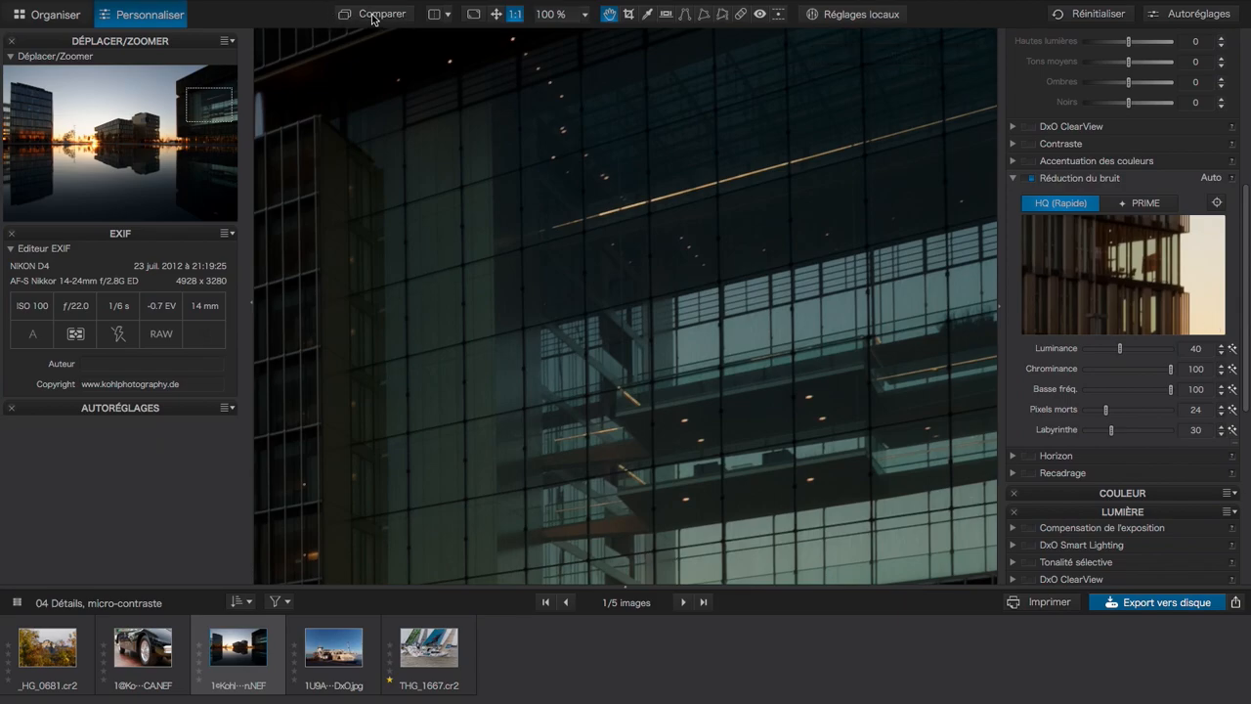
- Compare the right building's glass façade and interior walkways with the uncorrected image
{"action": "left_click_drag", "start_coordinate": [695, 315], "coordinate": [693, 254]}
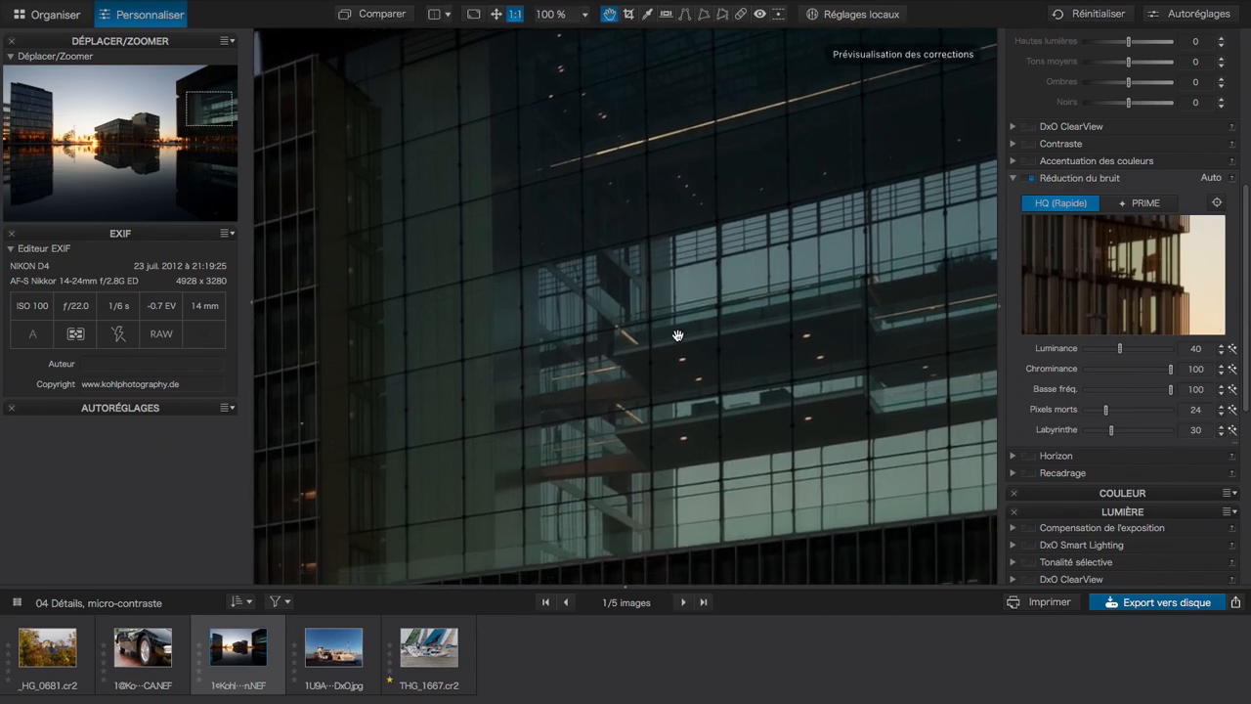
{"action": "left_click", "coordinate": [387, 17]}
{"action": "left_click_drag", "start_coordinate": [827, 228], "coordinate": [635, 215]}
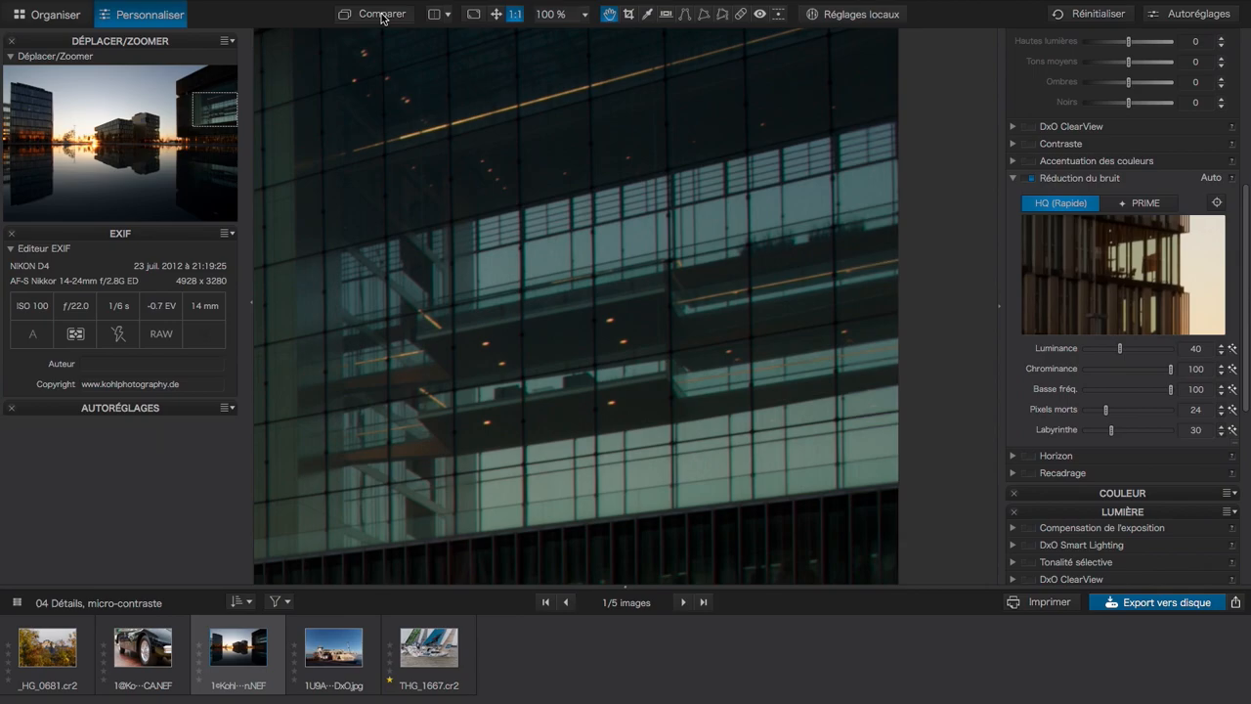
{"action": "left_click", "coordinate": [382, 16]}
{"action": "left_click", "coordinate": [382, 16]}
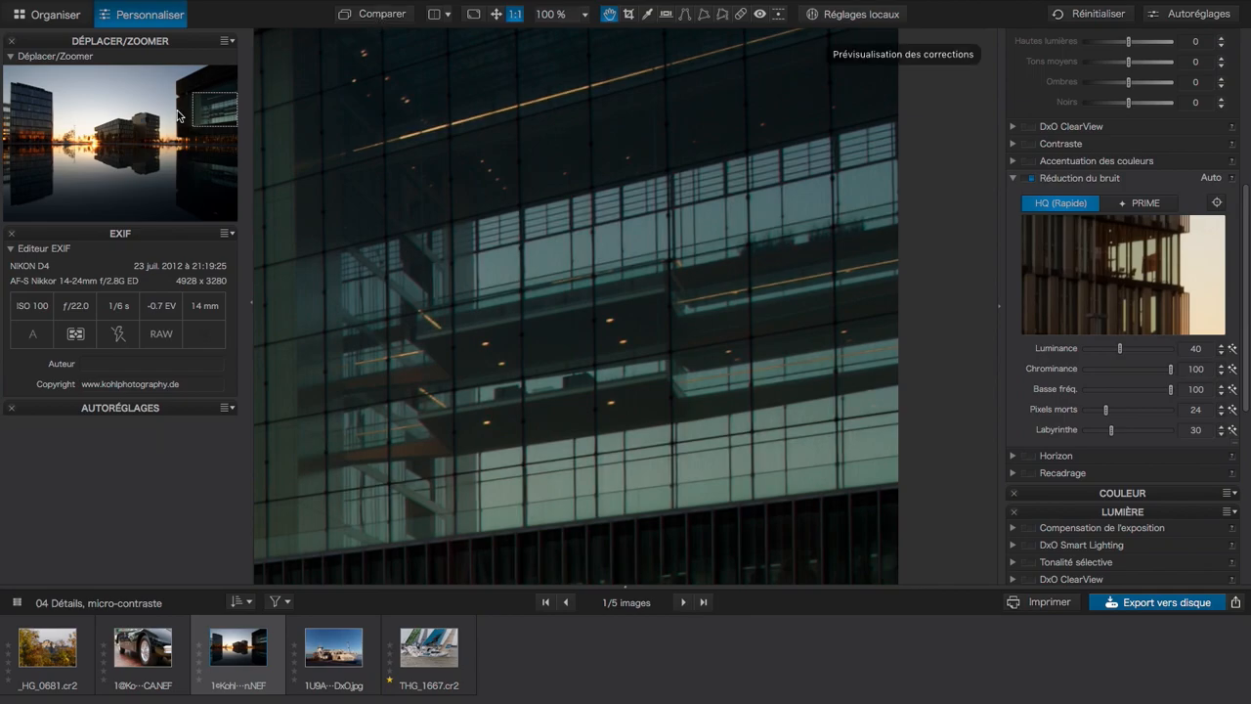
- Return to the left building's façade at 100 % and compare it with the uncorrected image
{"action": "left_click_drag", "start_coordinate": [206, 113], "coordinate": [26, 119]}
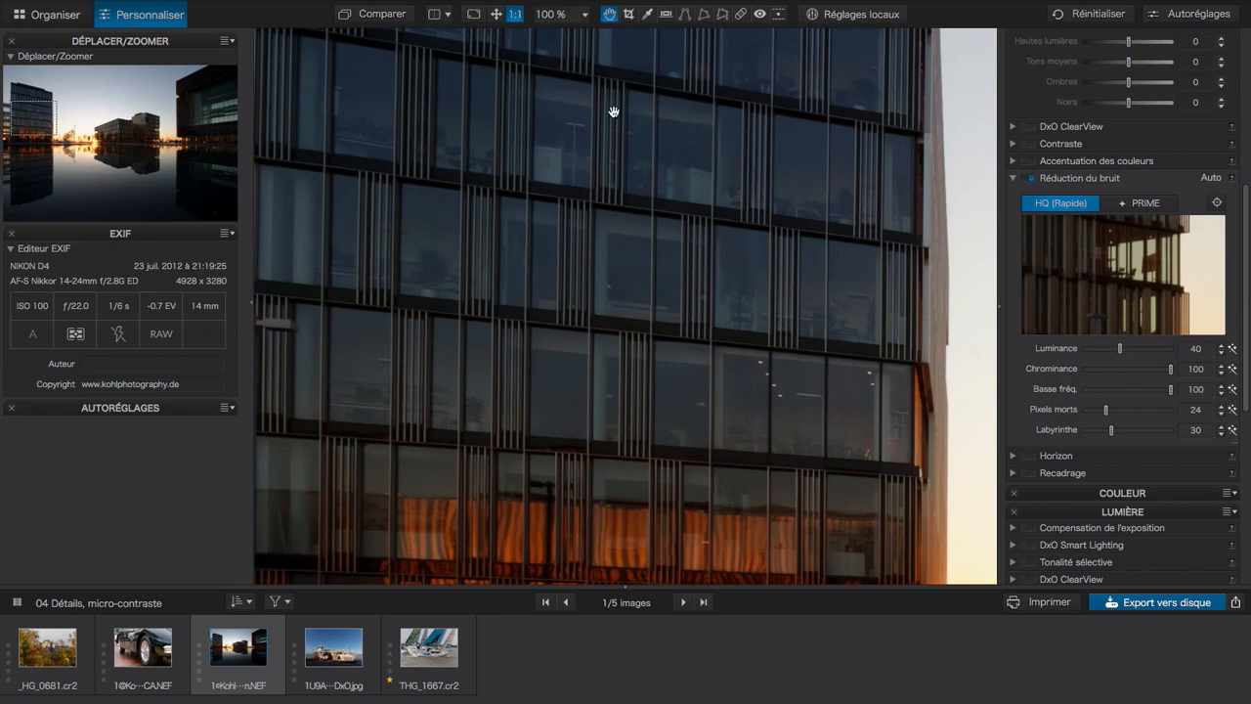
{"action": "left_click", "coordinate": [388, 16]}
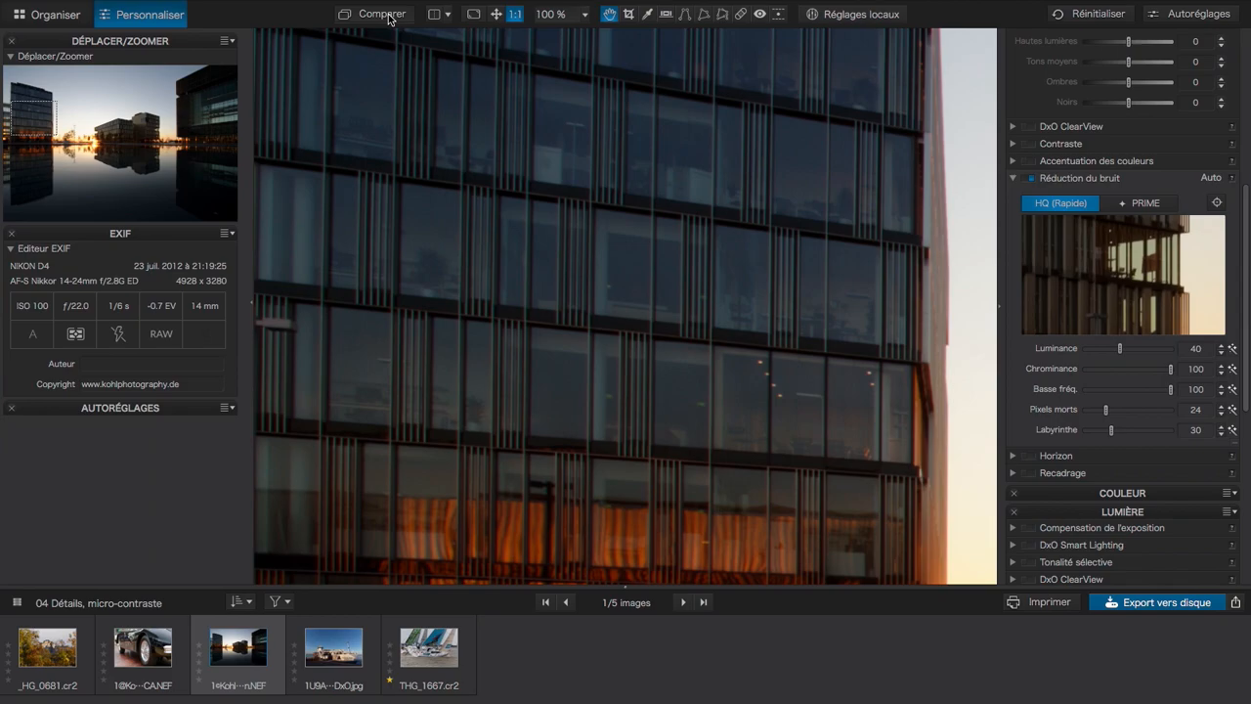
{"action": "left_click", "coordinate": [390, 20]}
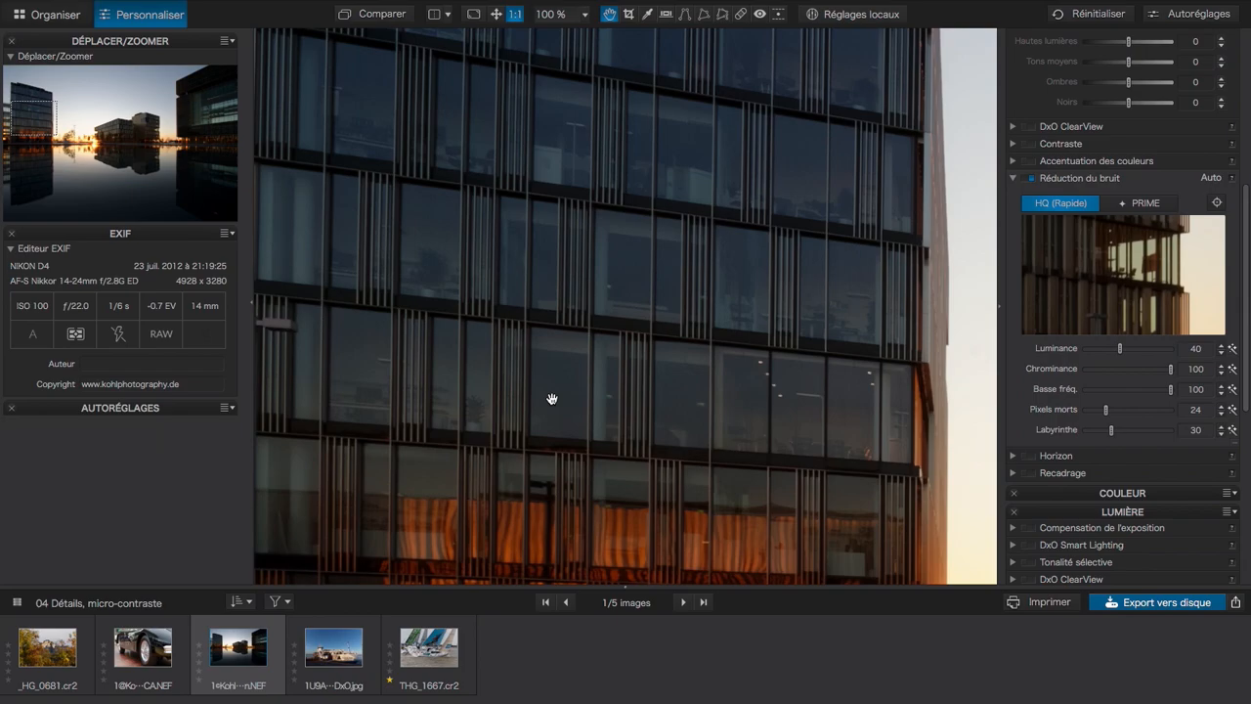
- Expand the Masque de netteté settings in the Détail corrections
{"action": "scroll", "coordinate": [1081, 418], "scroll_direction": "down", "scroll_amount": 1}
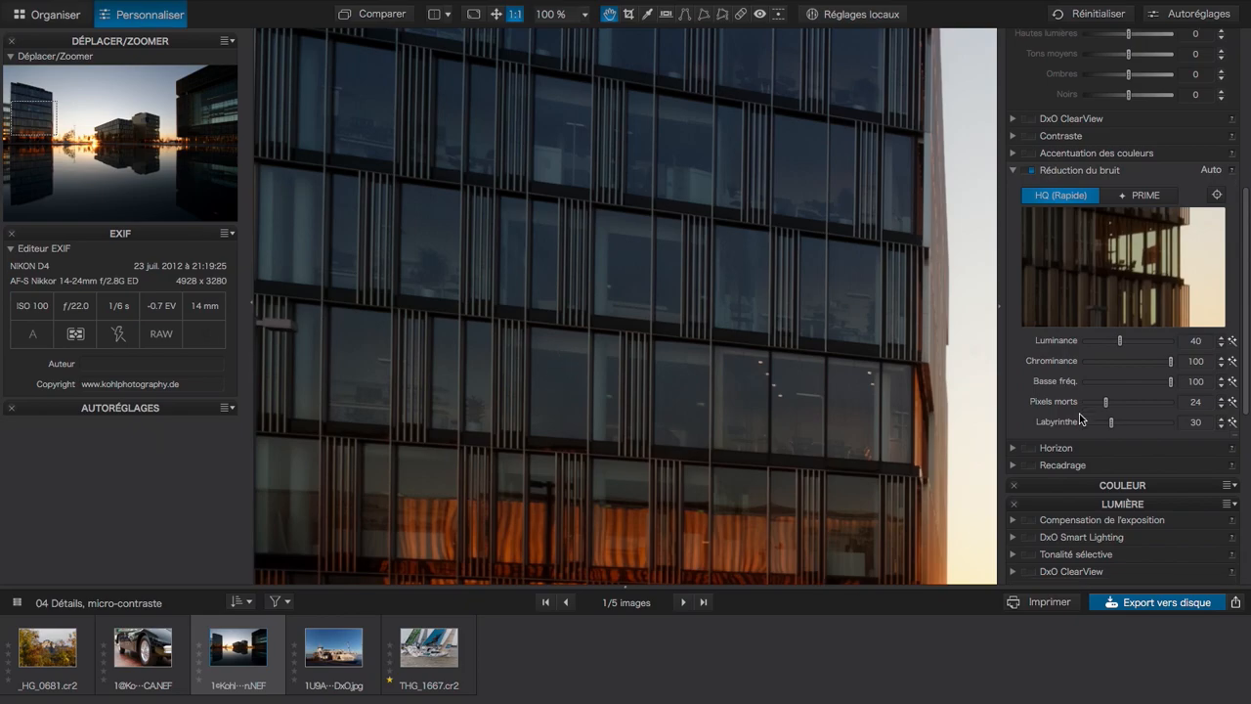
{"action": "scroll", "coordinate": [1081, 419], "scroll_direction": "down", "scroll_amount": 10}
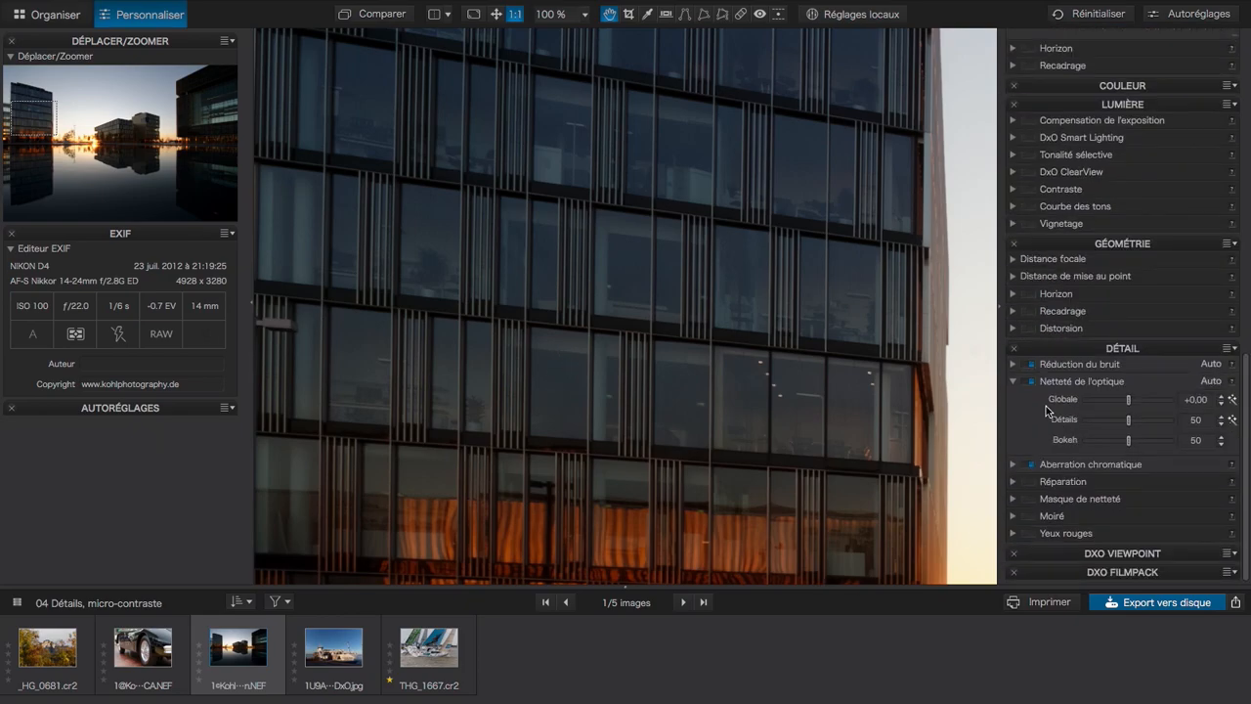
{"action": "left_click", "coordinate": [1014, 501]}
{"action": "scroll", "coordinate": [1105, 508], "scroll_direction": "down", "scroll_amount": 2}
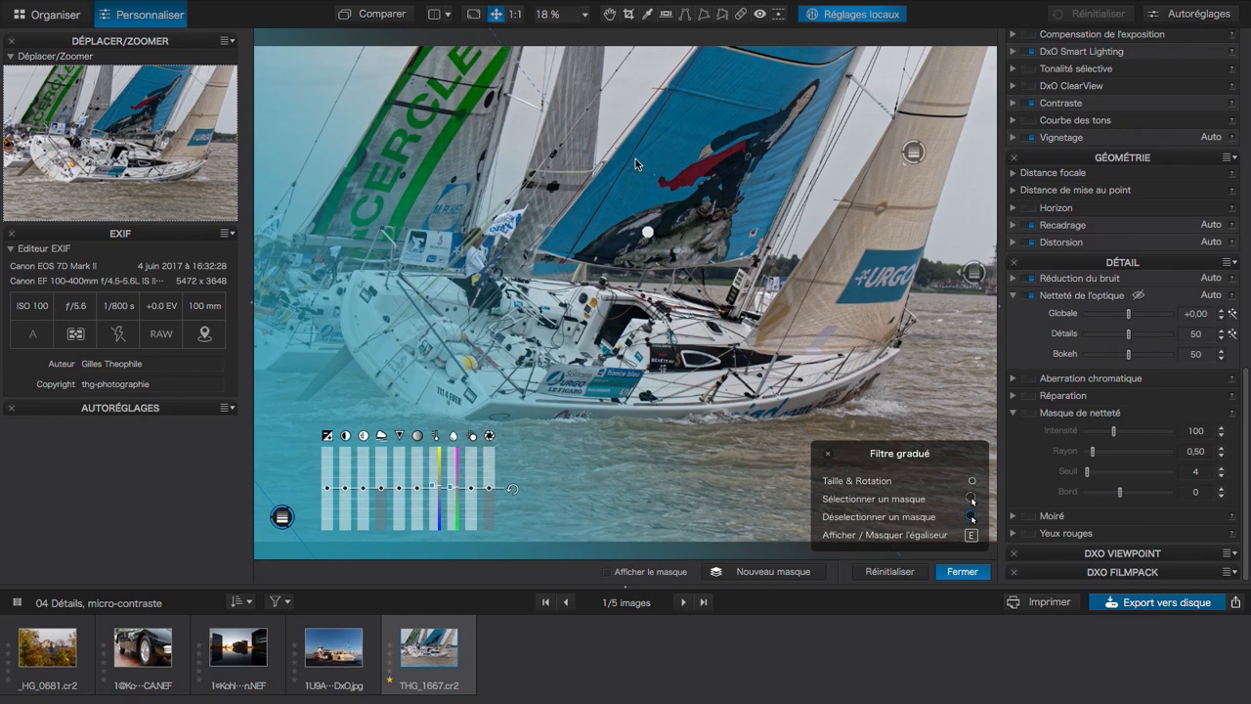
- Close the local adjustments session with the graduated filter on the sailboat photo
{"action": "left_click", "coordinate": [962, 571]}
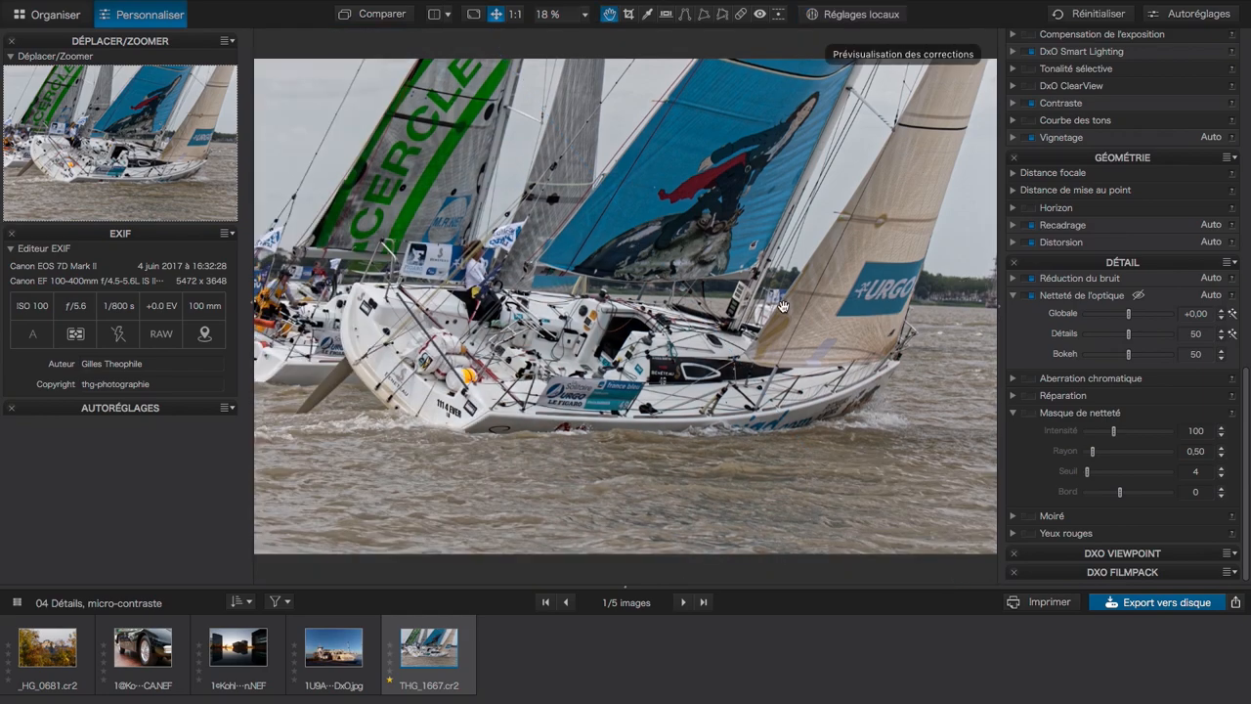